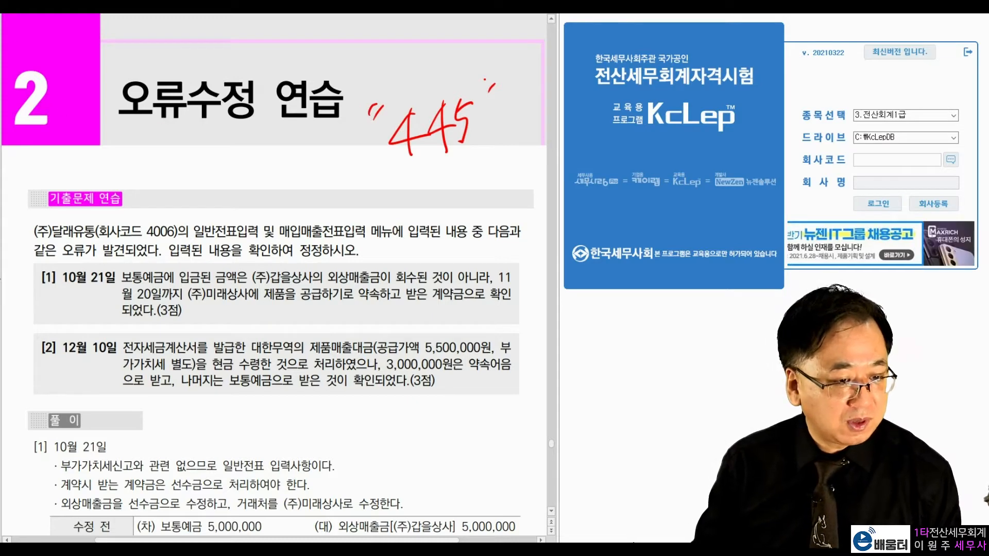
Log in to company code 4006 and place the accounting program's main window beside the exercise document.
{"action": "key", "text": "Escape"}
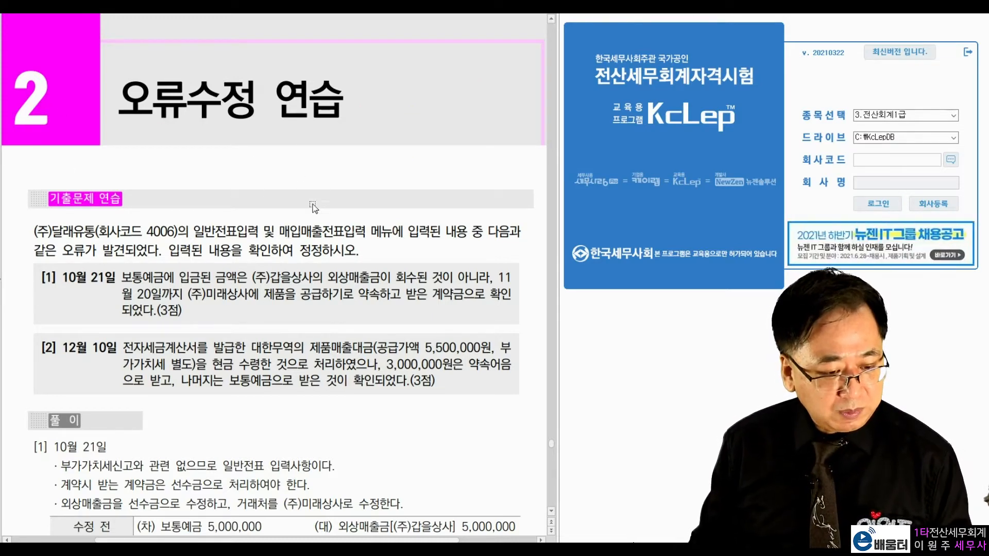
{"action": "scroll", "coordinate": [313, 207], "scroll_direction": "down", "scroll_amount": 3}
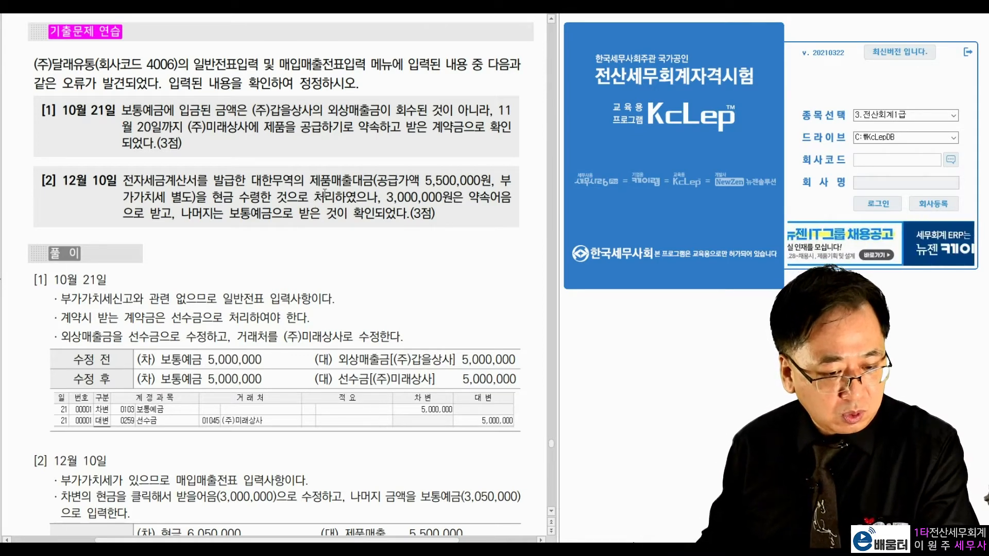
{"action": "left_click", "coordinate": [914, 162]}
{"action": "type", "text": "4006"}
{"action": "key", "text": "Return"}
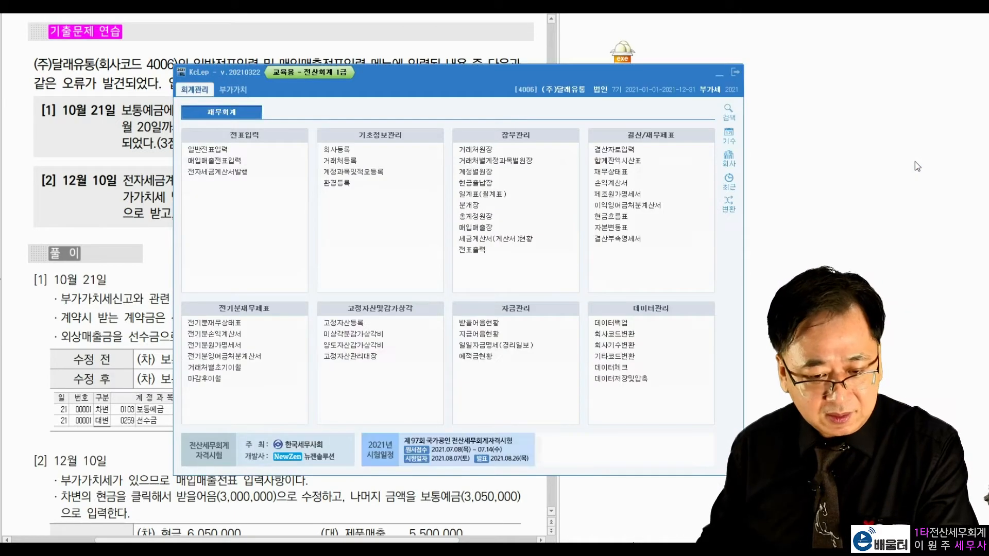
{"action": "left_click_drag", "start_coordinate": [644, 71], "coordinate": [894, 20]}
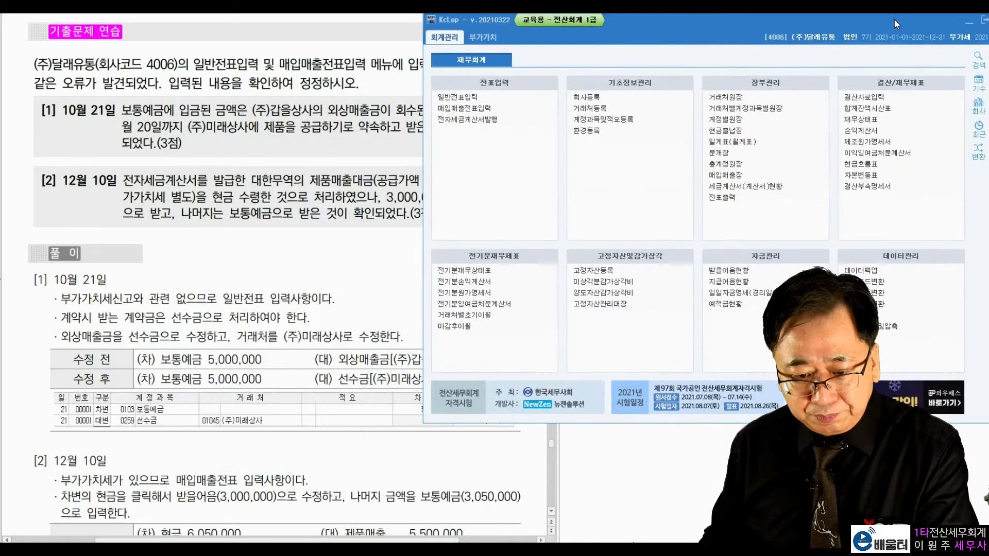
Mark 공급, 계약금 and 외상매출금 in exercise problem [1] with the red pen, note 선수금 beside them, and clear the marks.
{"action": "left_click", "coordinate": [98, 119]}
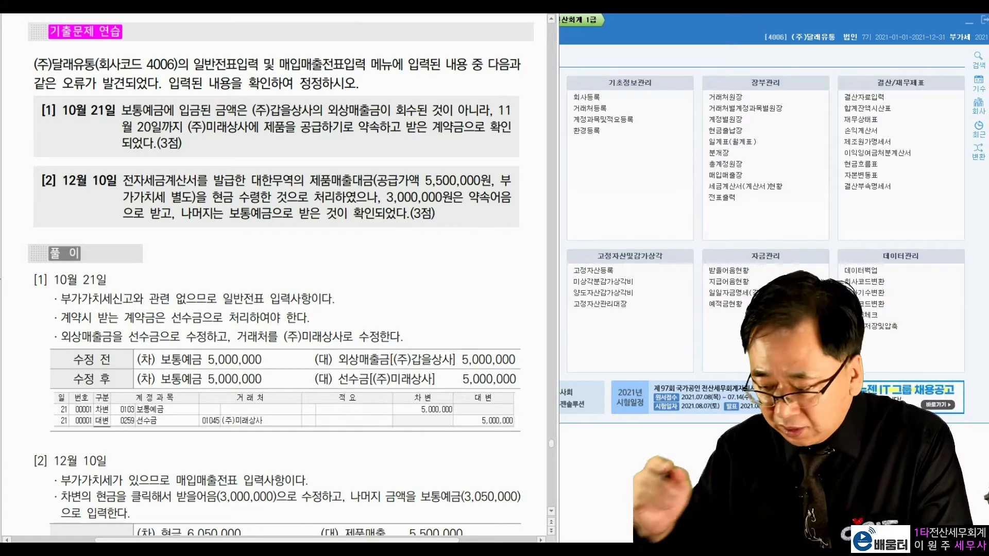
{"action": "mouse_move", "coordinate": [320, 138]}
{"action": "left_mouse_down"}
{"action": "mouse_move", "coordinate": [299, 140]}
{"action": "mouse_move", "coordinate": [325, 130]}
{"action": "left_mouse_up"}
{"action": "mouse_move", "coordinate": [430, 139]}
{"action": "left_mouse_down"}
{"action": "mouse_move", "coordinate": [466, 136]}
{"action": "mouse_move", "coordinate": [463, 153]}
{"action": "mouse_move", "coordinate": [494, 155]}
{"action": "mouse_move", "coordinate": [501, 171]}
{"action": "left_mouse_up"}
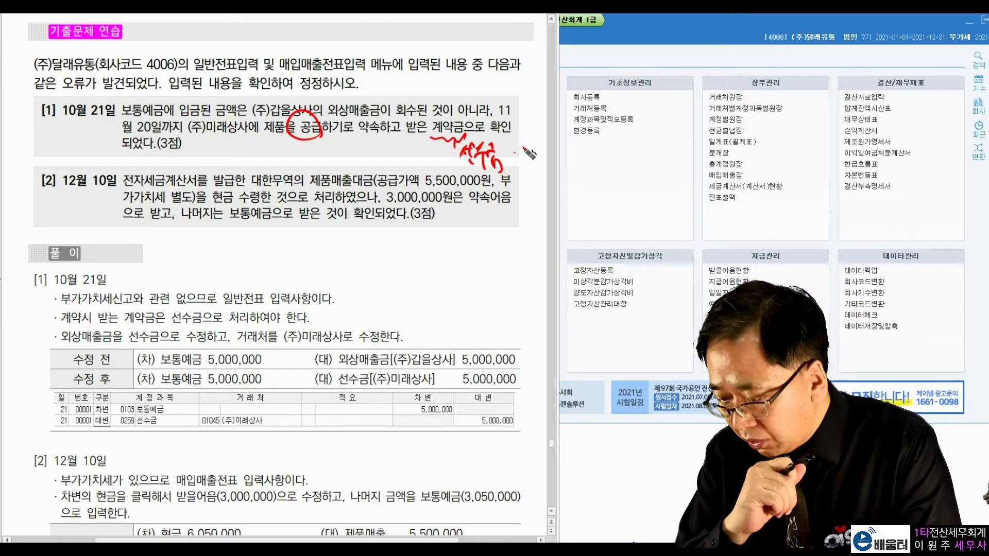
{"action": "left_click_drag", "start_coordinate": [382, 96], "coordinate": [394, 93]}
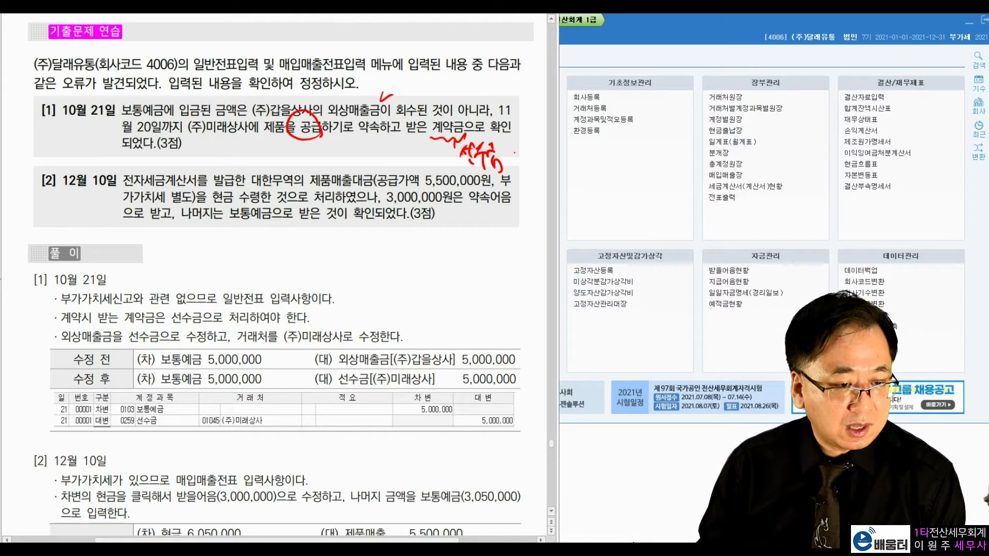
{"action": "key", "text": "e"}
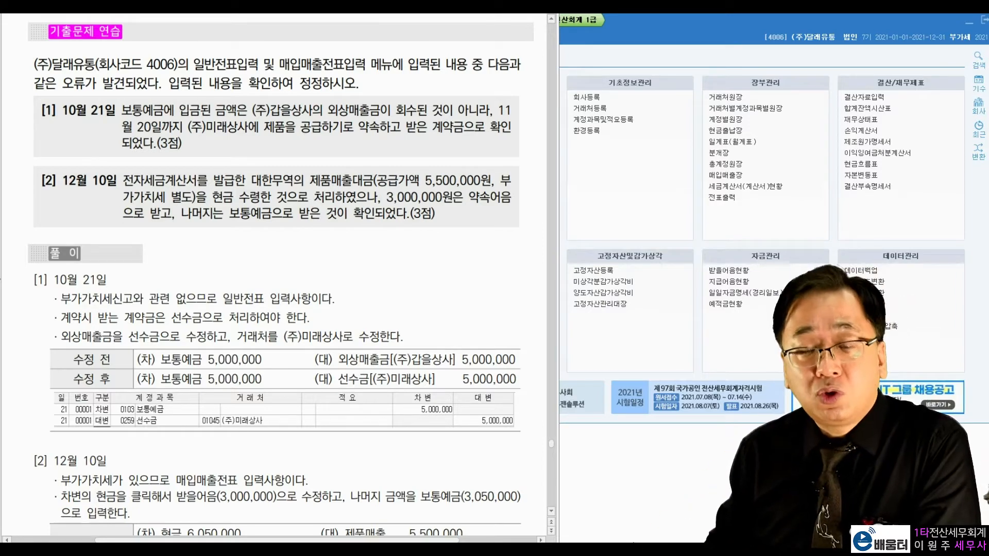
Open both the 일반전표입력 and 매입매출전표입력 voucher entry windows, keeping them reachable on screen.
{"action": "left_click", "coordinate": [681, 30]}
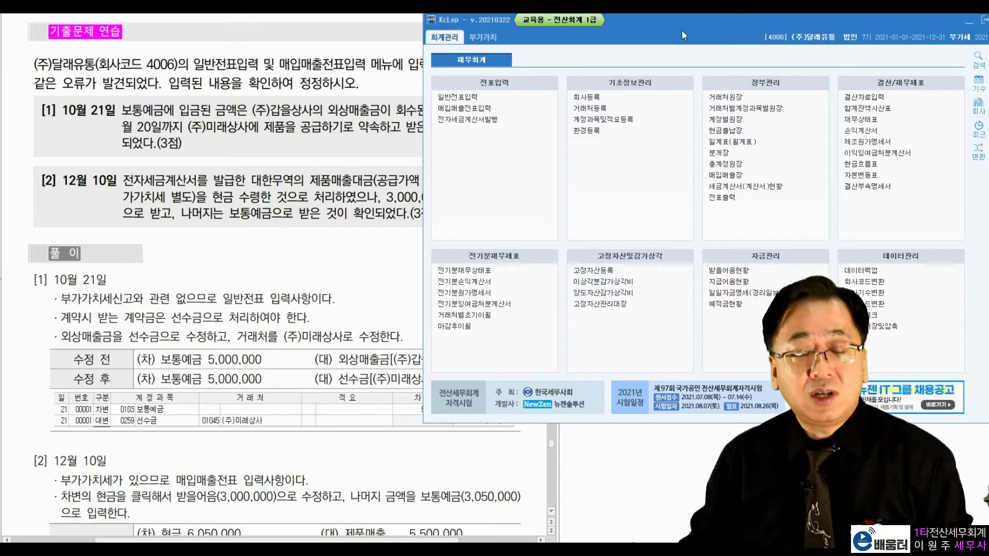
{"action": "left_click", "coordinate": [467, 98]}
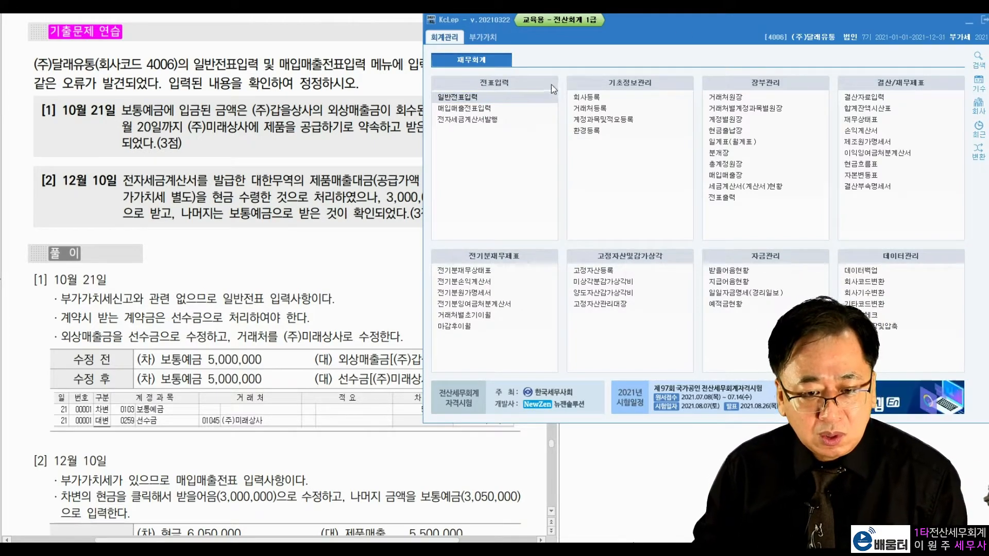
{"action": "left_click_drag", "start_coordinate": [654, 28], "coordinate": [656, 44]}
{"action": "left_click", "coordinate": [644, 23]}
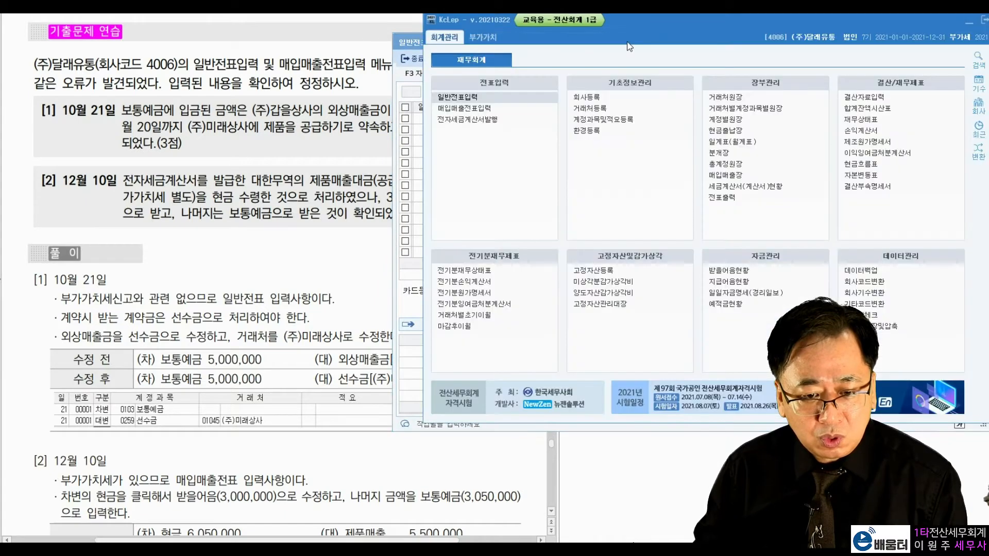
{"action": "left_click", "coordinate": [482, 108]}
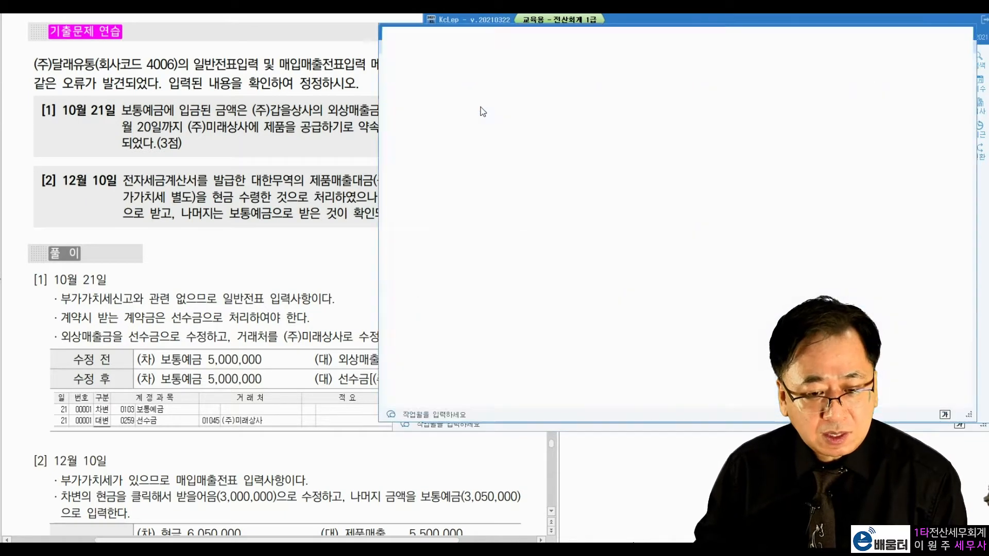
{"action": "left_click_drag", "start_coordinate": [595, 29], "coordinate": [601, 32]}
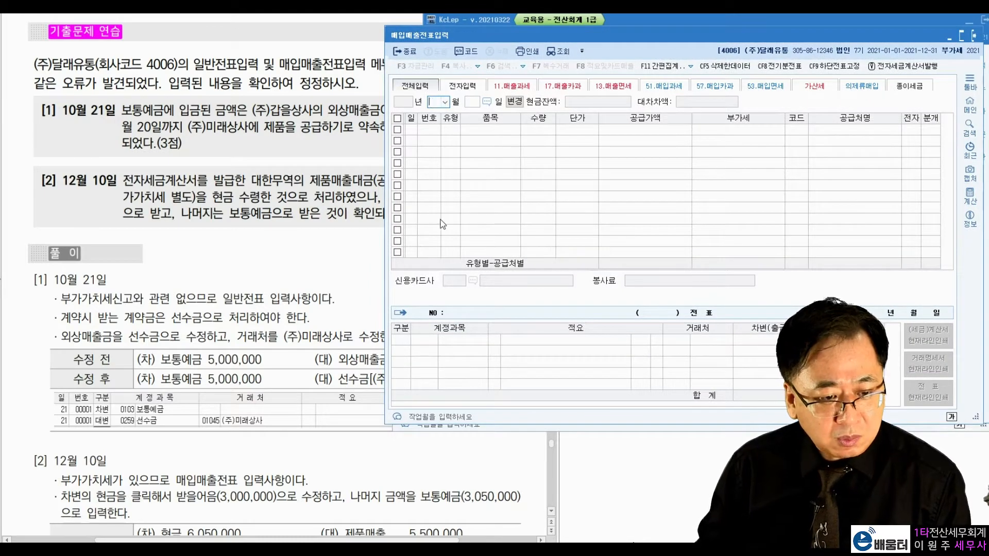
Look up the vouchers dated October 21 in 매입매출전표입력.
{"action": "type", "text": "10"}
{"action": "key", "text": "Return"}
{"action": "type", "text": "21"}
{"action": "key", "text": "Return"}
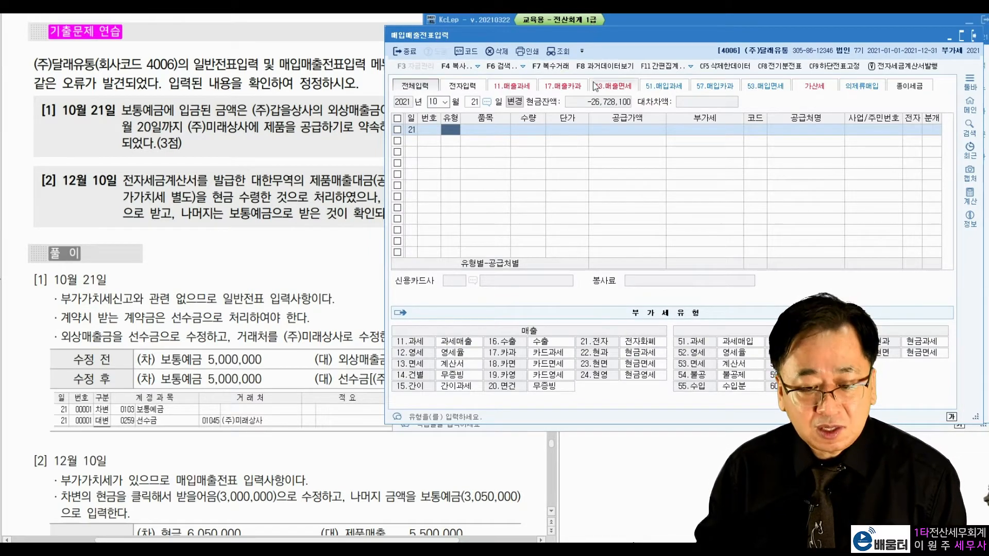
Switch to 일반전표입력, load the vouchers for October 21, and inspect the debit and credit lines.
{"action": "left_click_drag", "start_coordinate": [607, 38], "coordinate": [611, 62]}
{"action": "left_click", "coordinate": [412, 44]}
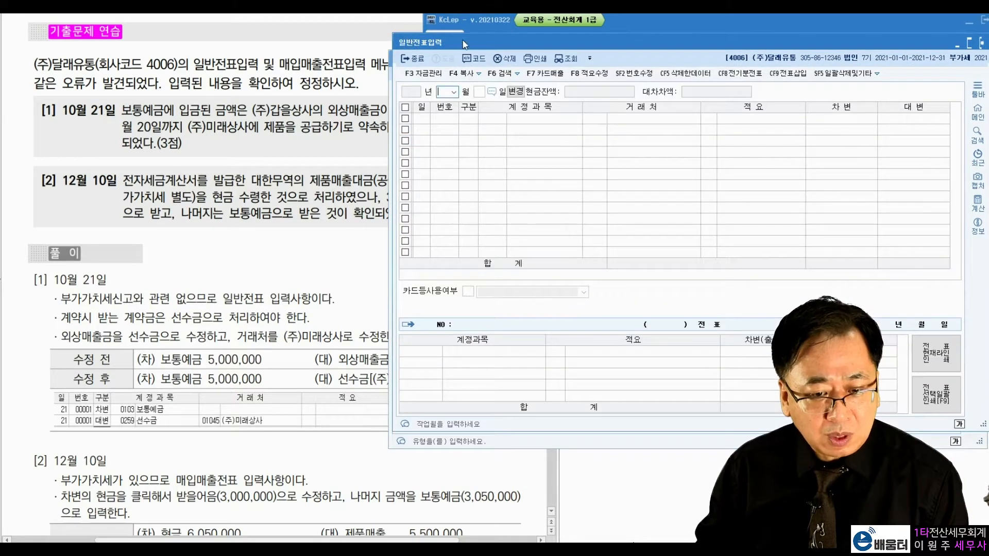
{"action": "type", "text": "10"}
{"action": "key", "text": "Return"}
{"action": "type", "text": "21"}
{"action": "key", "text": "Return"}
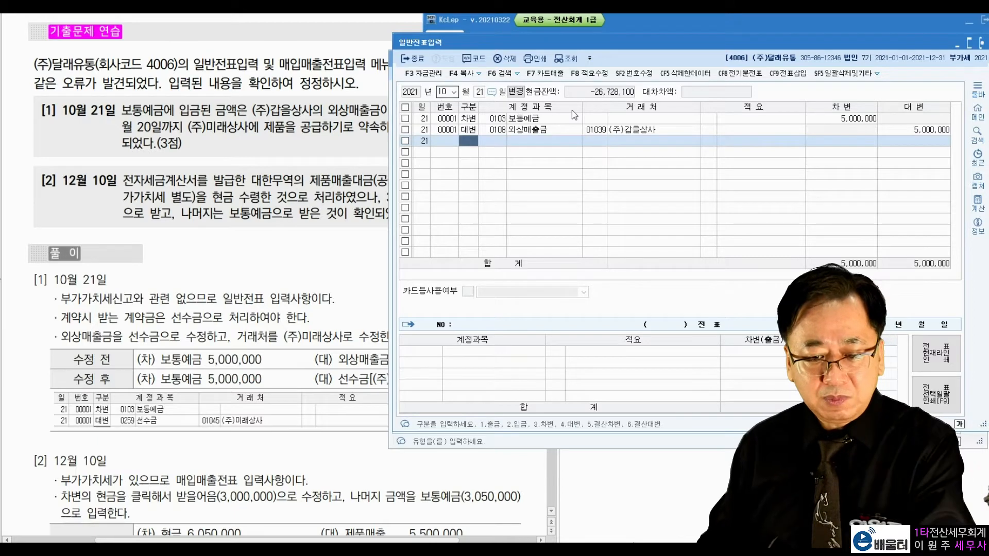
{"action": "left_click", "coordinate": [908, 133]}
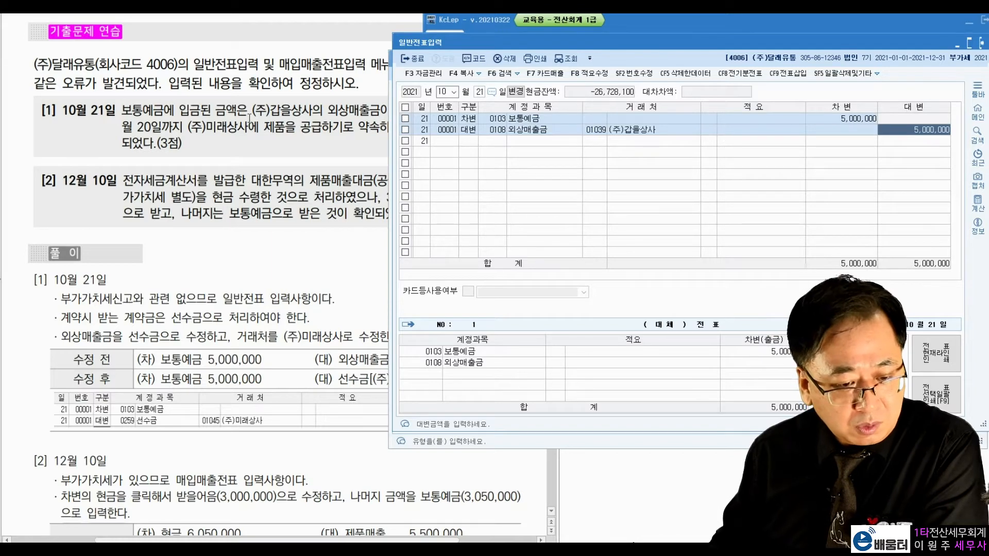
{"action": "left_click", "coordinate": [549, 120]}
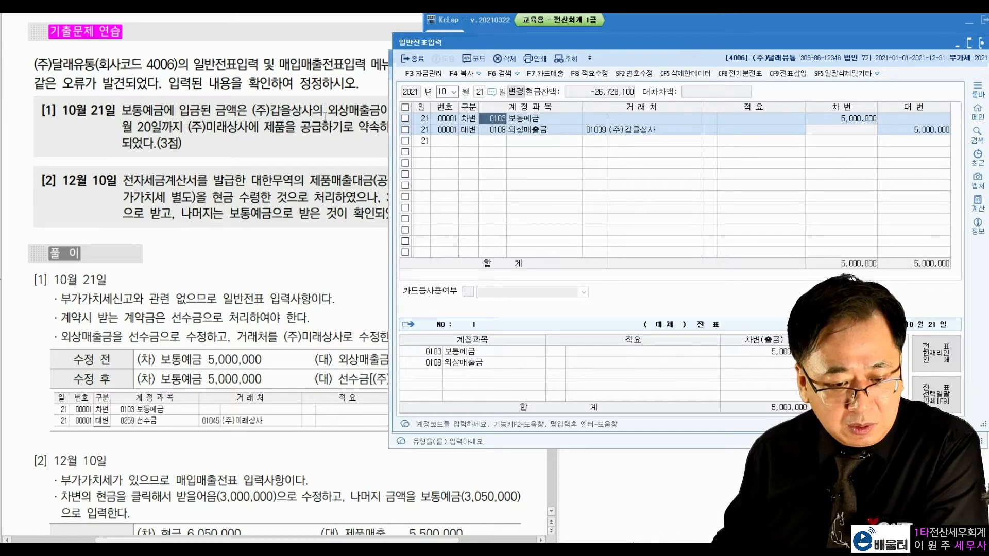
{"action": "left_click", "coordinate": [644, 132]}
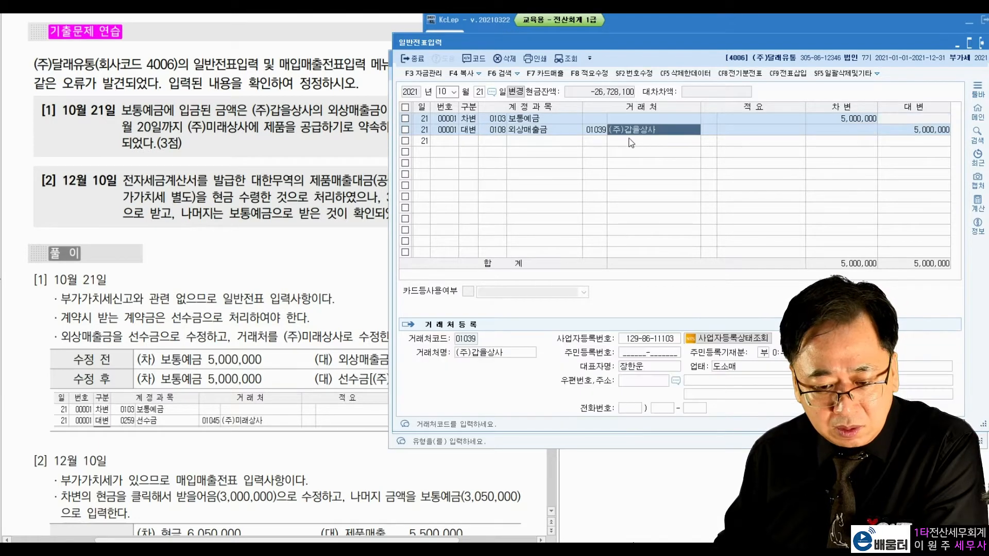
Change the account on the October 21 credit line to 0259 선수금, as problem [1] describes a contract deposit.
{"action": "left_click", "coordinate": [498, 132]}
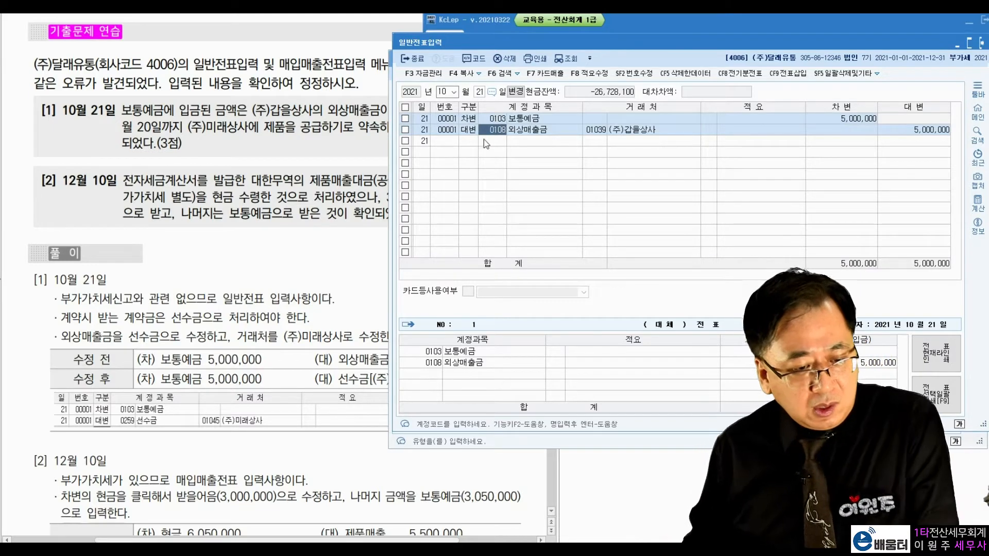
{"action": "left_click", "coordinate": [329, 135]}
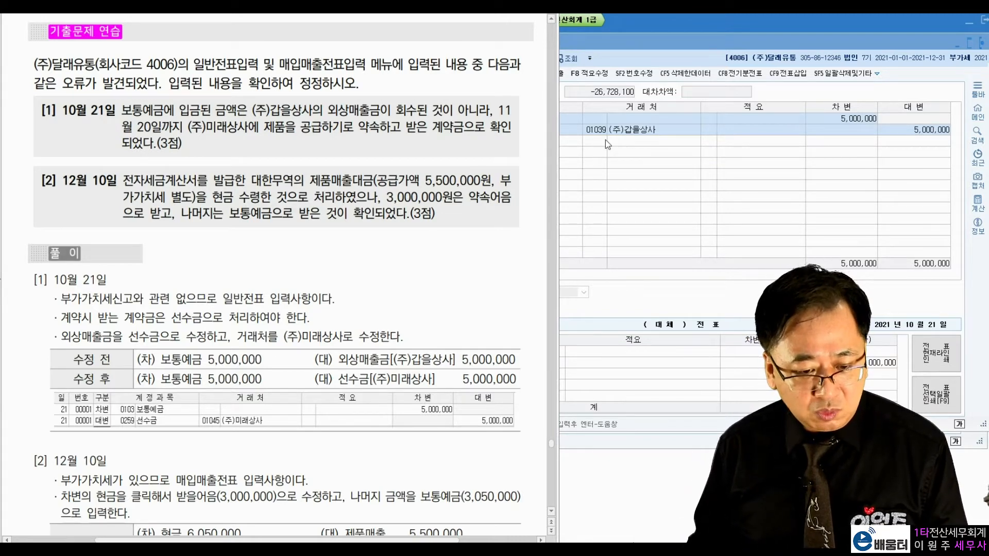
{"action": "left_click_drag", "start_coordinate": [329, 111], "coordinate": [470, 128]}
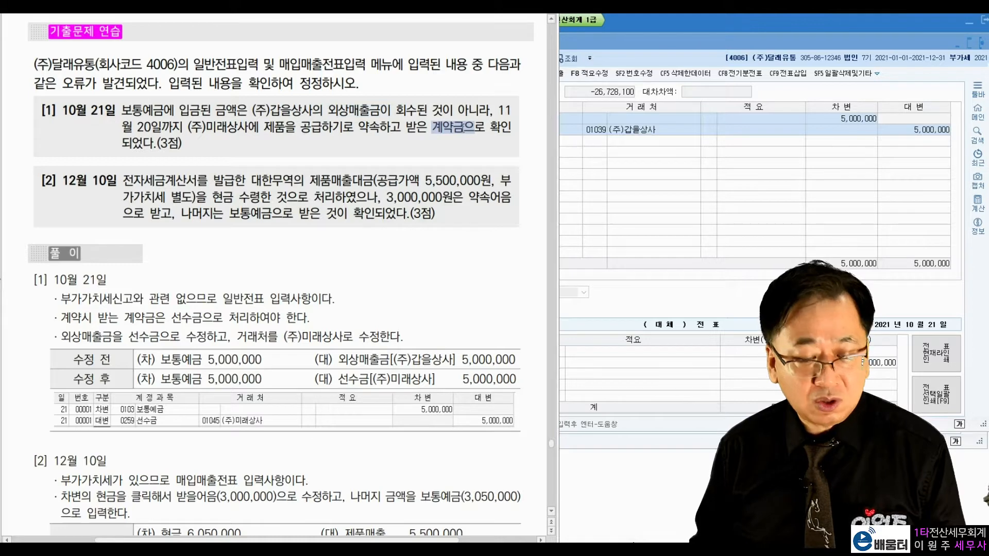
{"action": "left_click", "coordinate": [698, 149]}
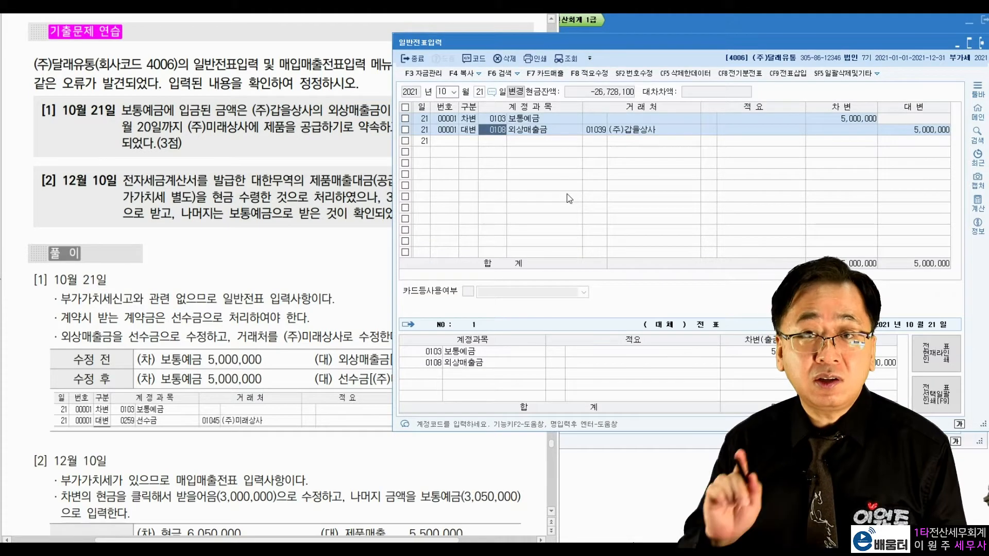
{"action": "type", "text": "0259"}
{"action": "key", "text": "Return"}
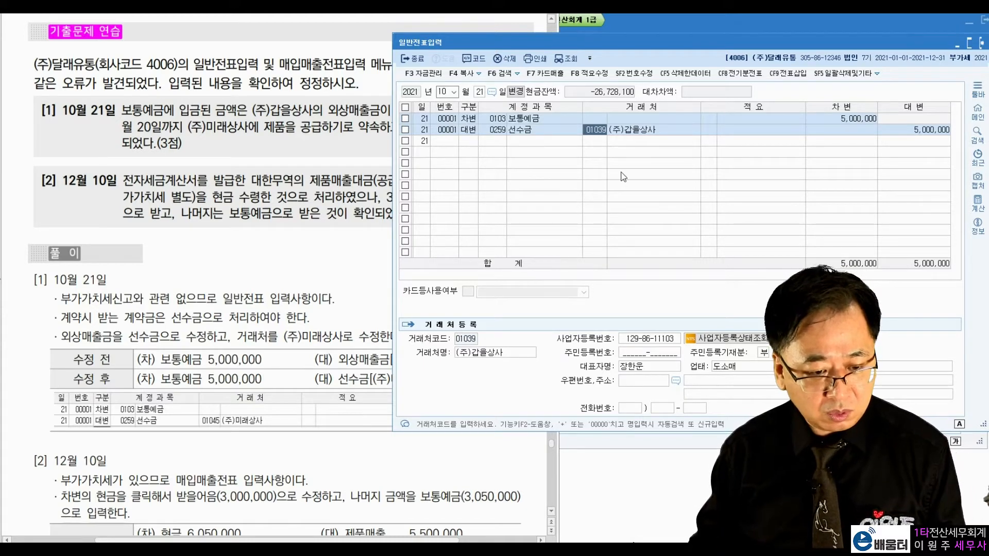
Change the business partner on the 선수금 line to (주)미래상사, the company named in problem [1].
{"action": "left_click", "coordinate": [308, 136]}
{"action": "left_click_drag", "start_coordinate": [249, 114], "coordinate": [388, 107]}
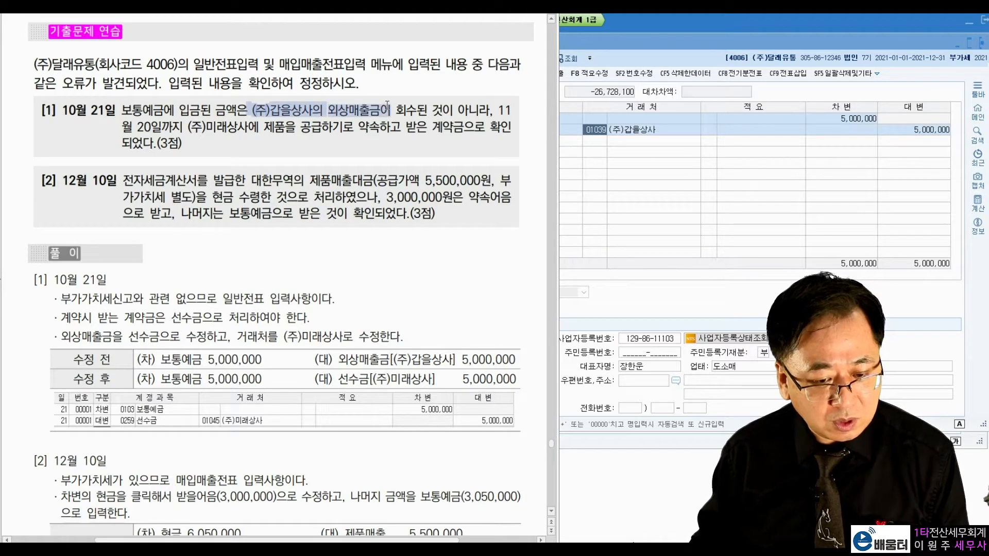
{"action": "left_click", "coordinate": [205, 125]}
{"action": "left_click_drag", "start_coordinate": [184, 128], "coordinate": [311, 133]}
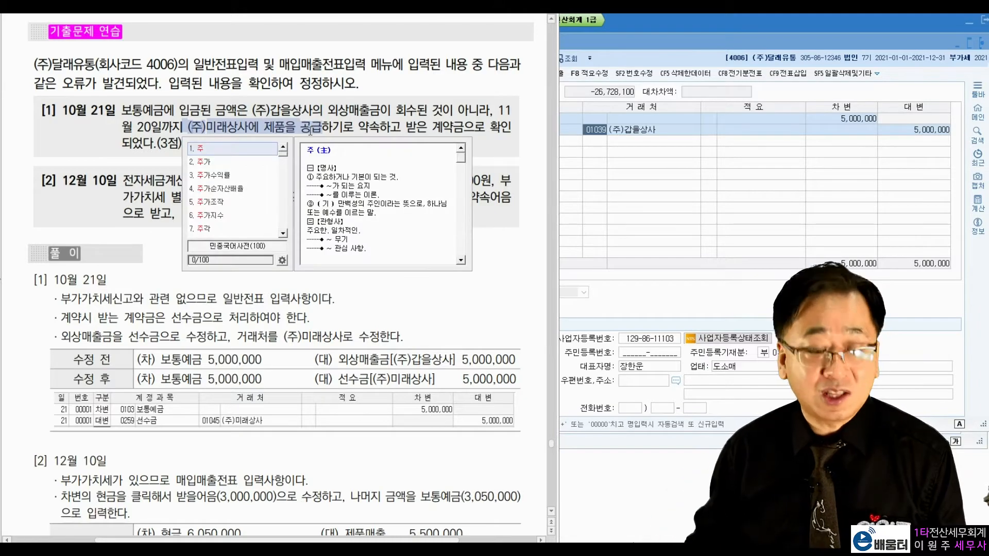
{"action": "left_click", "coordinate": [682, 144]}
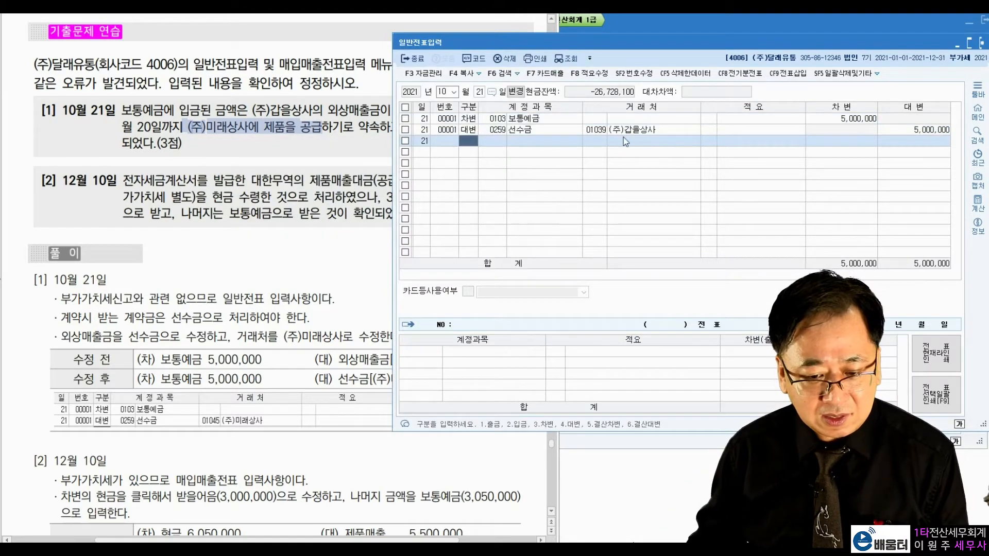
{"action": "left_click", "coordinate": [589, 130]}
{"action": "type", "text": "미래"}
{"action": "key", "text": "Return"}
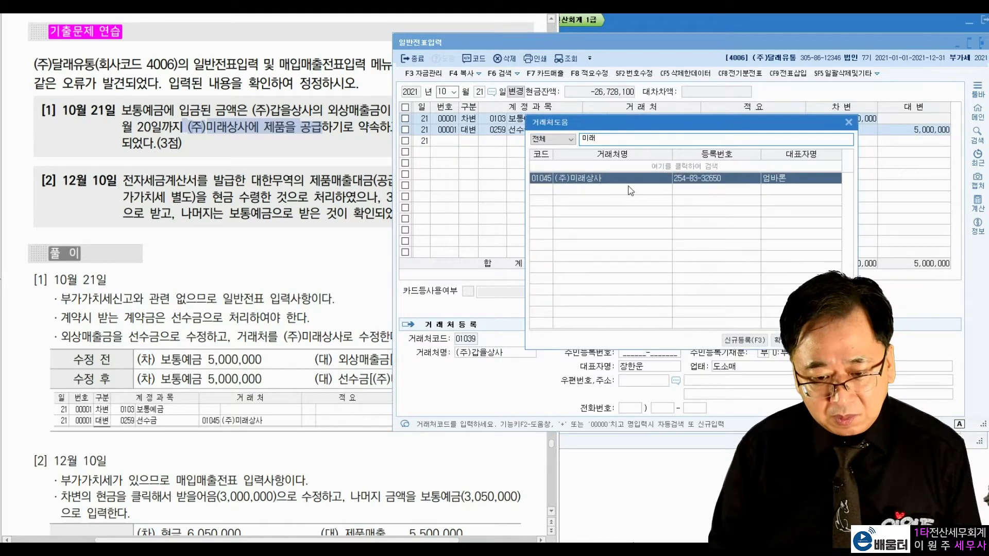
{"action": "key", "text": "Return"}
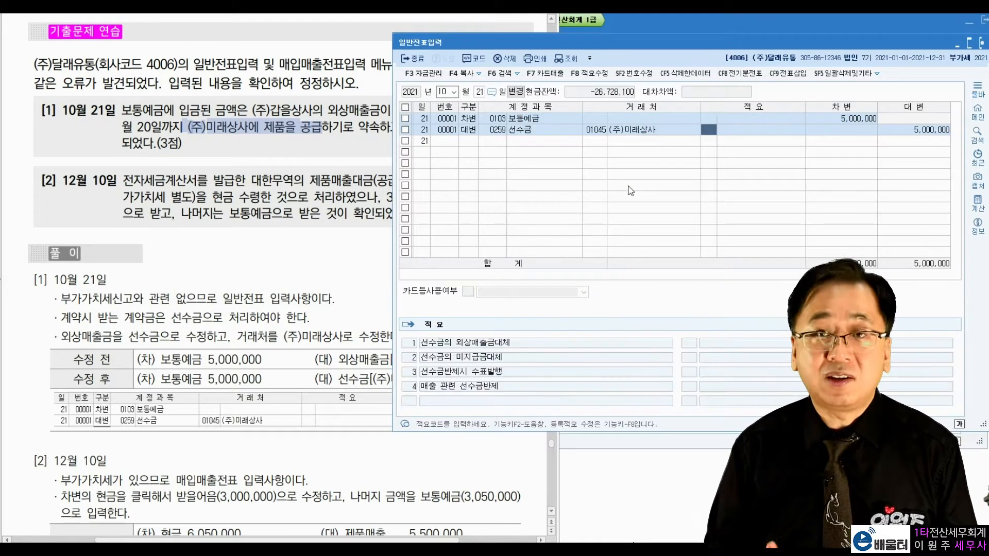
Check the corrected October 21 voucher's debit and credit lines against problem [1].
{"action": "left_click", "coordinate": [353, 125]}
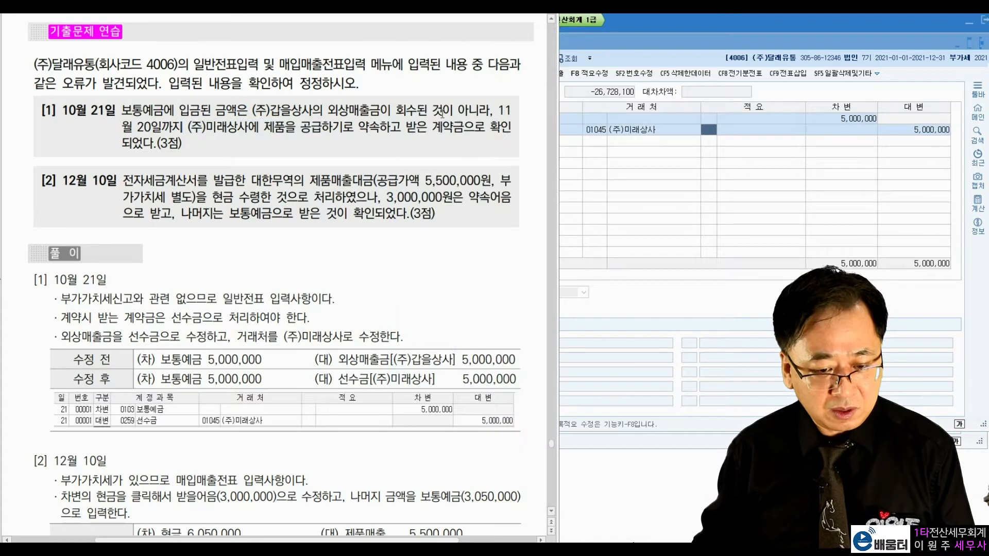
{"action": "left_click", "coordinate": [818, 114]}
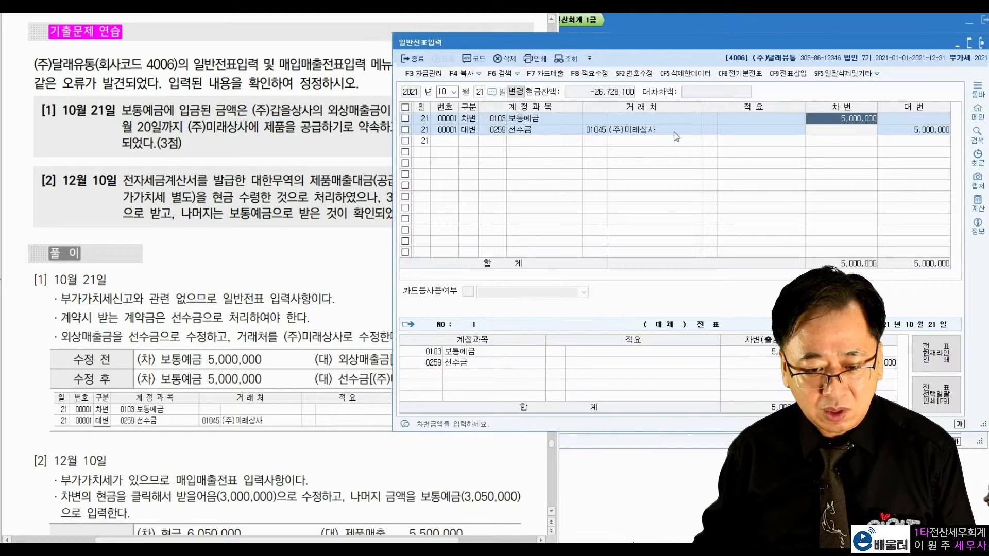
{"action": "left_click", "coordinate": [549, 133]}
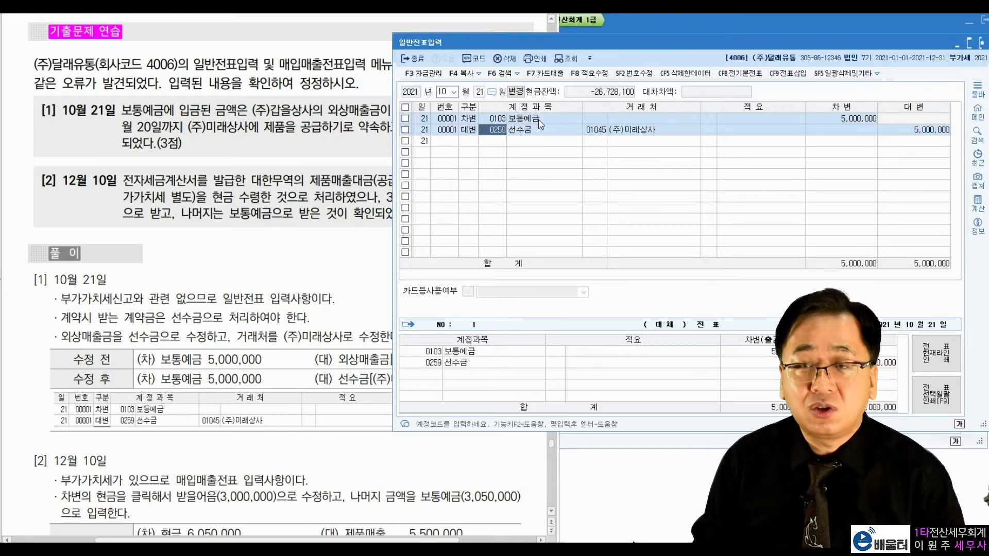
Read problem [2] for December 10 in the exercise document, highlighting 제품매출 and 전자세금계산서.
{"action": "left_click", "coordinate": [252, 137]}
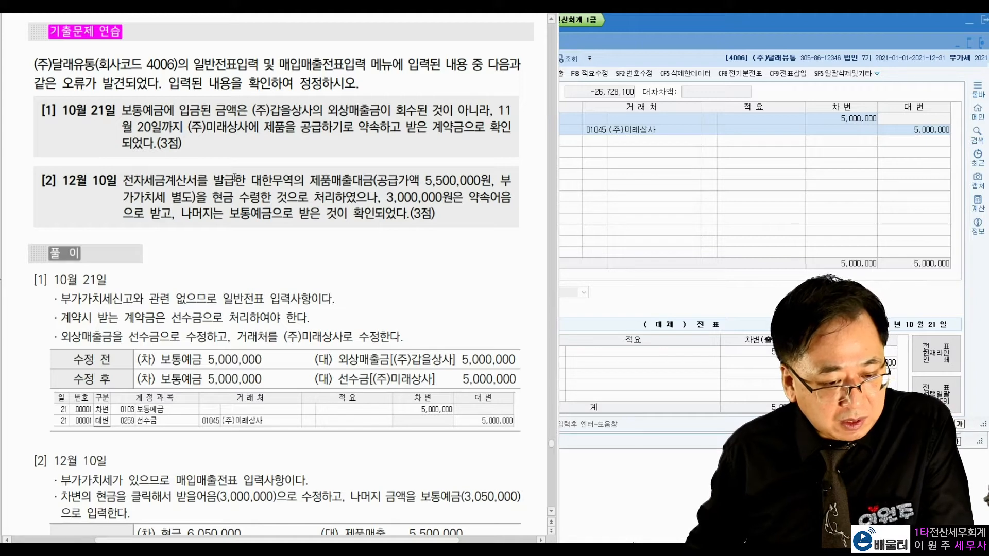
{"action": "left_click_drag", "start_coordinate": [311, 179], "coordinate": [352, 178]}
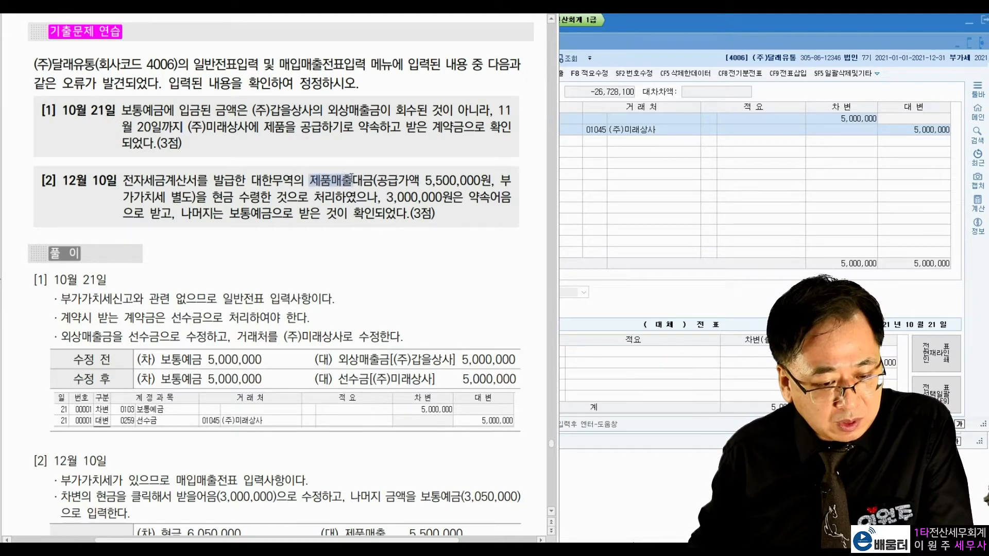
{"action": "left_click_drag", "start_coordinate": [123, 180], "coordinate": [197, 181]}
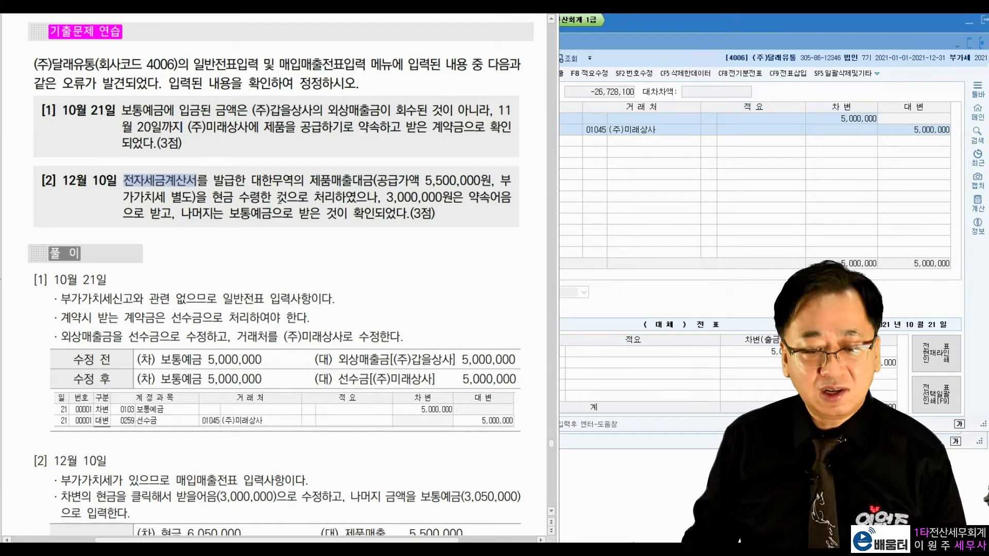
Switch to the 매입매출전표입력 window and load the vouchers for December 10, 2021.
{"action": "left_click", "coordinate": [299, 206]}
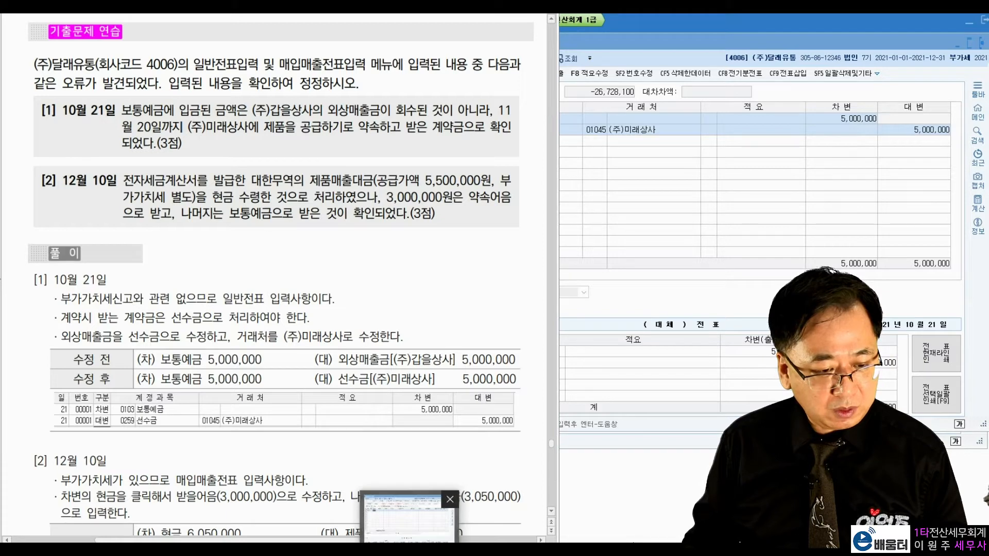
{"action": "left_click", "coordinate": [411, 549]}
{"action": "left_click", "coordinate": [439, 127]}
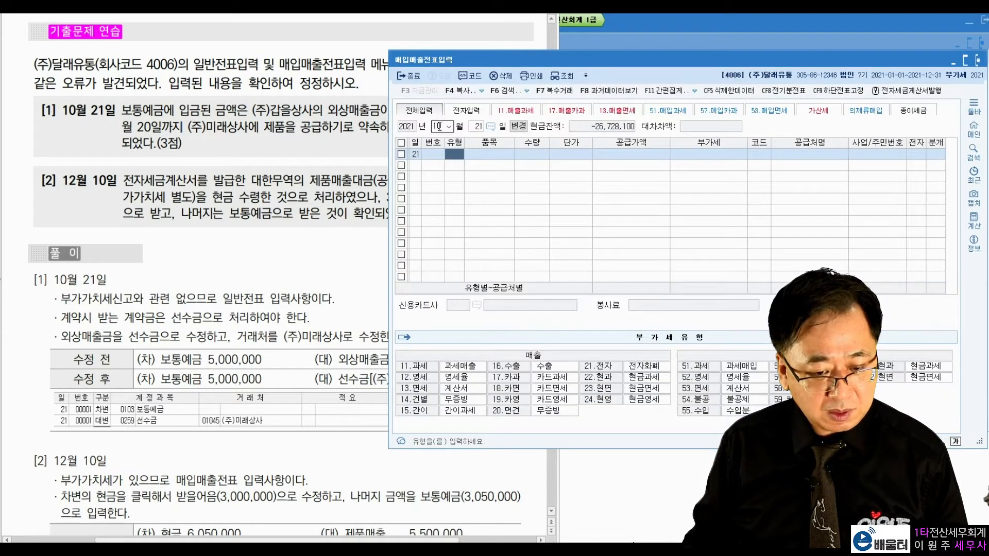
{"action": "type", "text": "1210"}
{"action": "key", "text": "Return"}
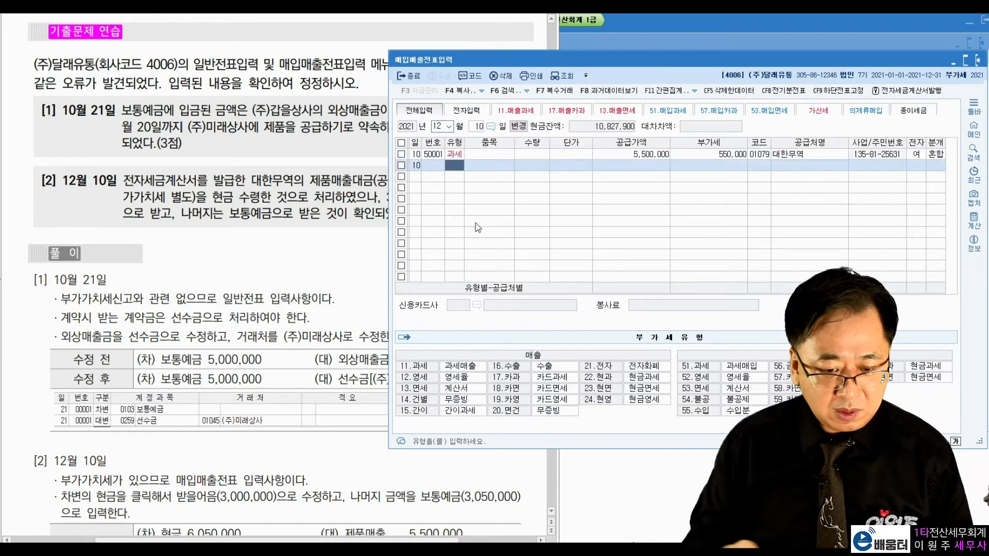
Check the 대한무역 voucher's supplier, VAT and journal lines against problem [2].
{"action": "left_click_drag", "start_coordinate": [252, 180], "coordinate": [330, 181]}
{"action": "left_click", "coordinate": [807, 154]}
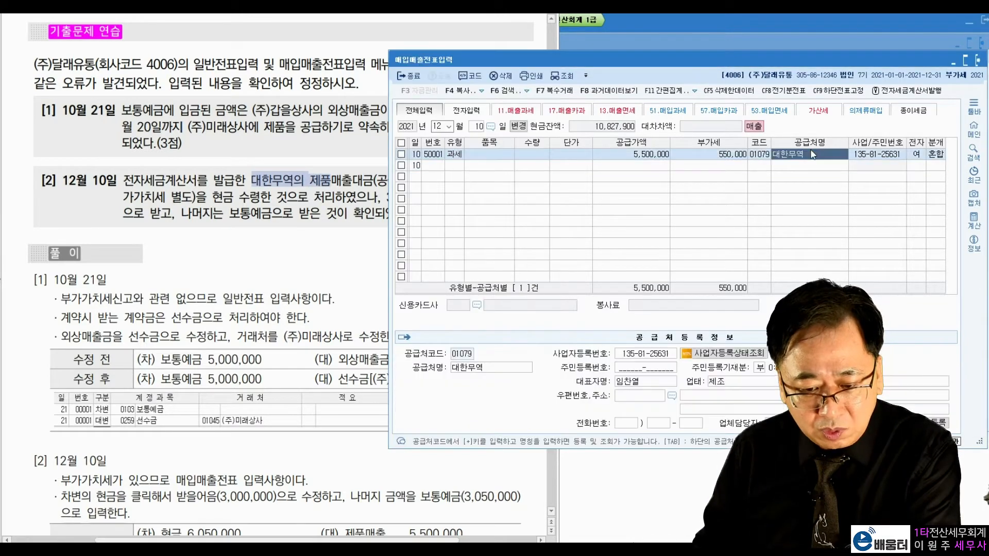
{"action": "left_click", "coordinate": [731, 154]}
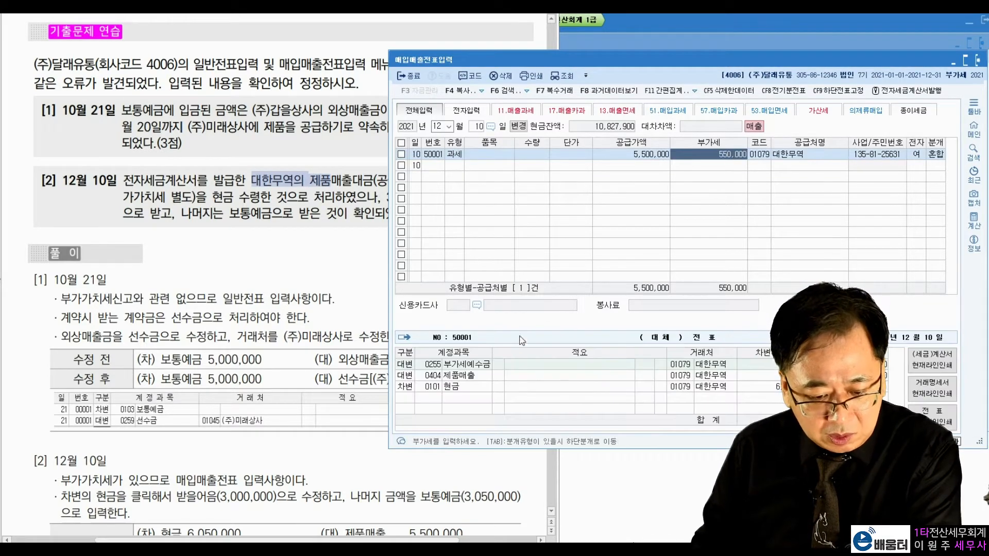
{"action": "left_click", "coordinate": [481, 380]}
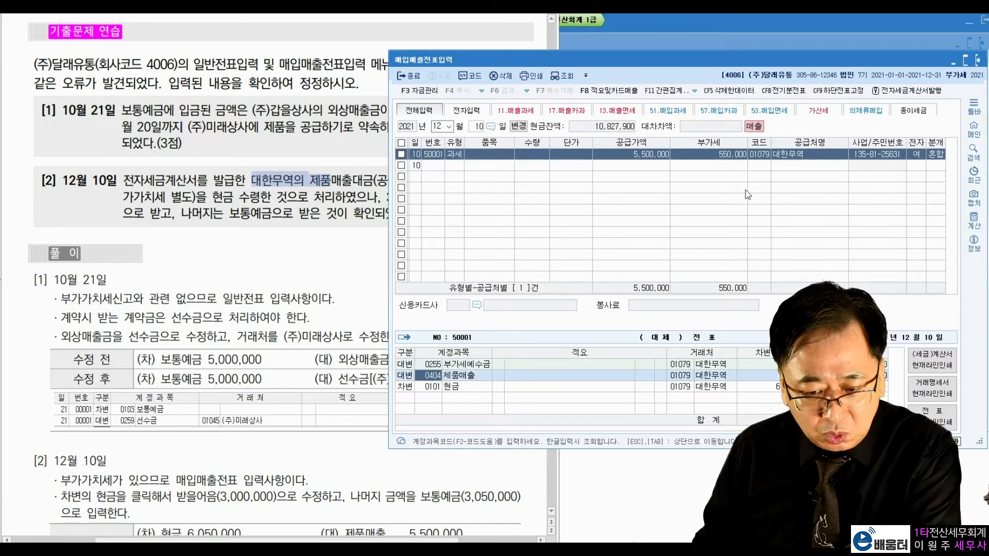
{"action": "left_click", "coordinate": [787, 153]}
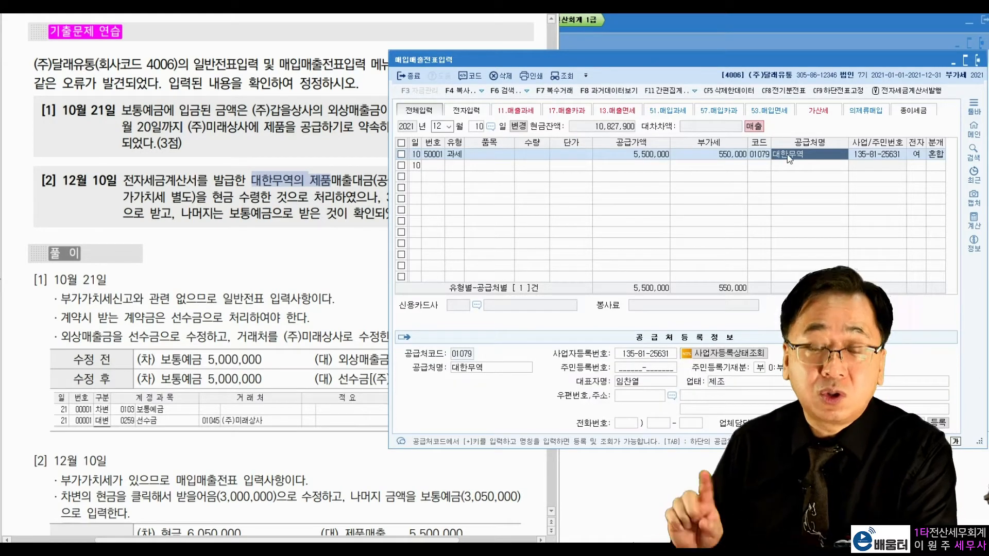
Read the transaction terms in problem [2], marking the 공급가액 5,500,000원, 별도 and 현금 with highlights and red pen.
{"action": "left_click", "coordinate": [299, 186]}
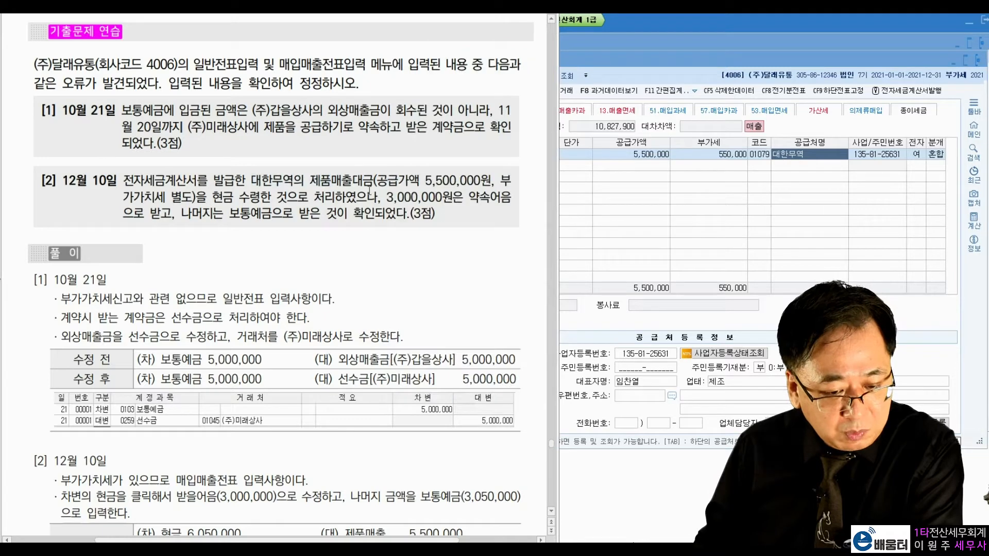
{"action": "left_click_drag", "start_coordinate": [427, 180], "coordinate": [491, 181]}
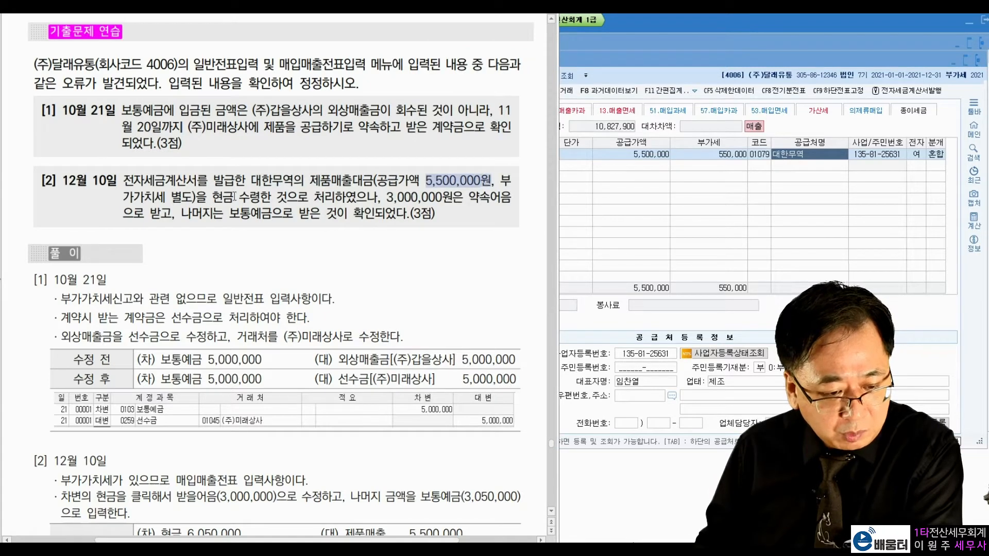
{"action": "left_click", "coordinate": [394, 198]}
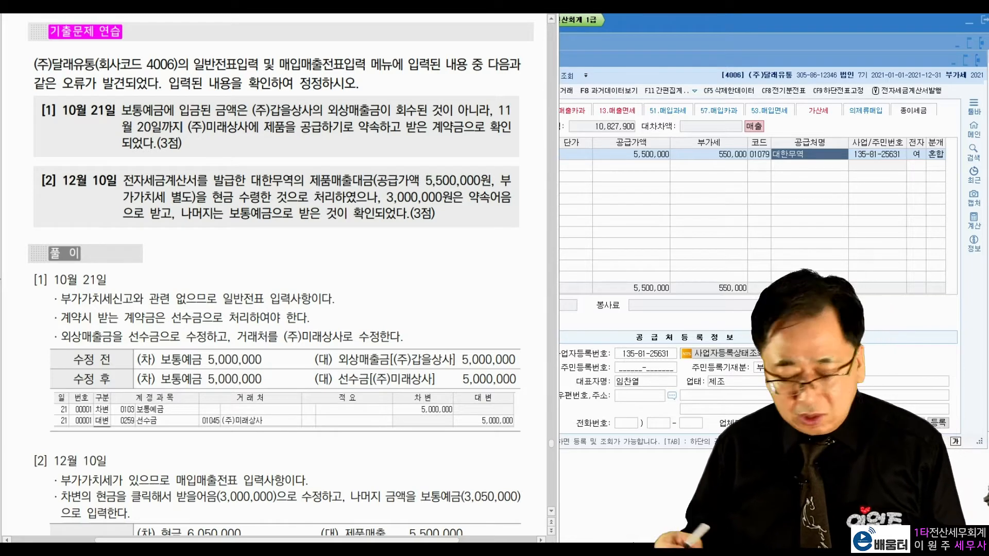
{"action": "left_click_drag", "start_coordinate": [376, 171], "coordinate": [385, 166]}
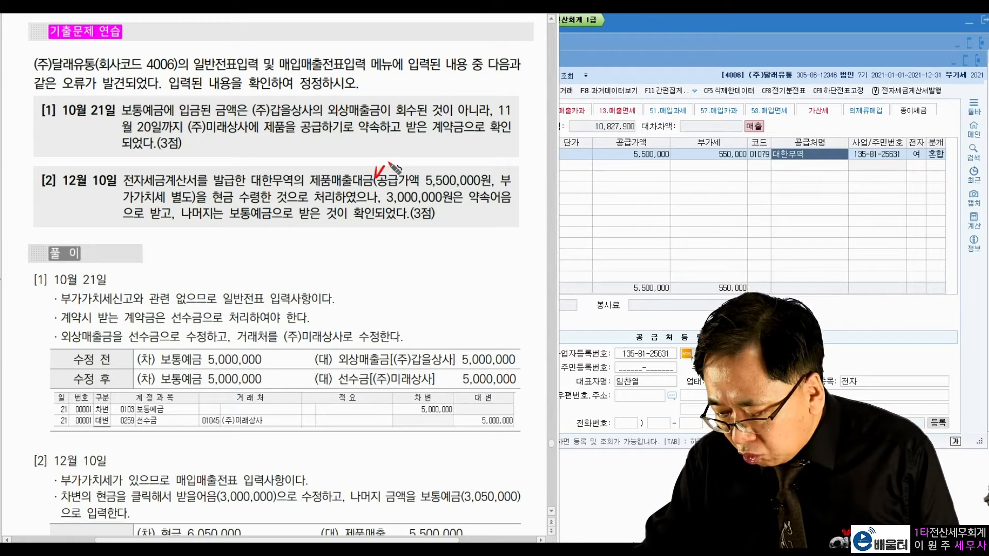
{"action": "left_click_drag", "start_coordinate": [488, 171], "coordinate": [499, 163]}
{"action": "left_click_drag", "start_coordinate": [402, 191], "coordinate": [475, 184]}
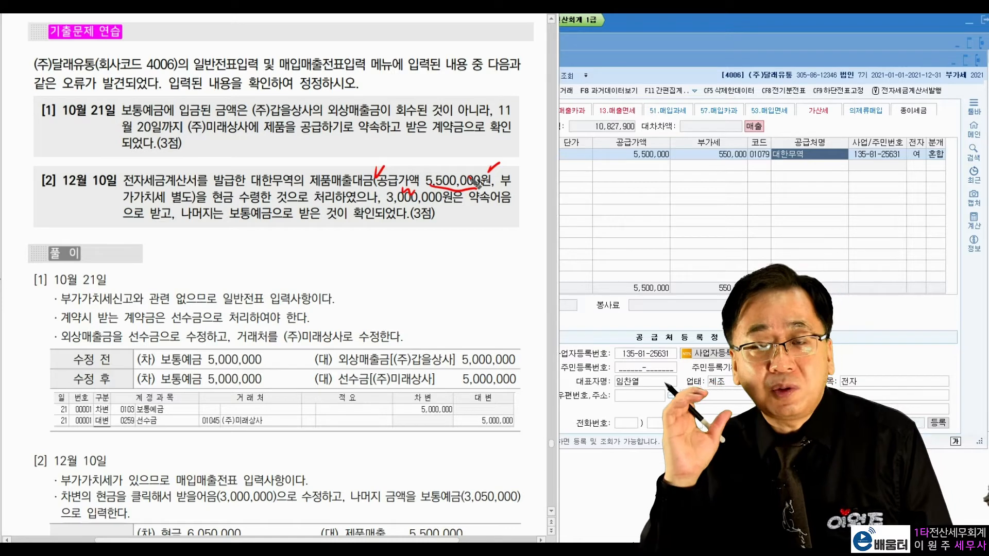
{"action": "mouse_move", "coordinate": [198, 204]}
{"action": "left_mouse_down"}
{"action": "mouse_move", "coordinate": [170, 199]}
{"action": "mouse_move", "coordinate": [201, 211]}
{"action": "left_mouse_up"}
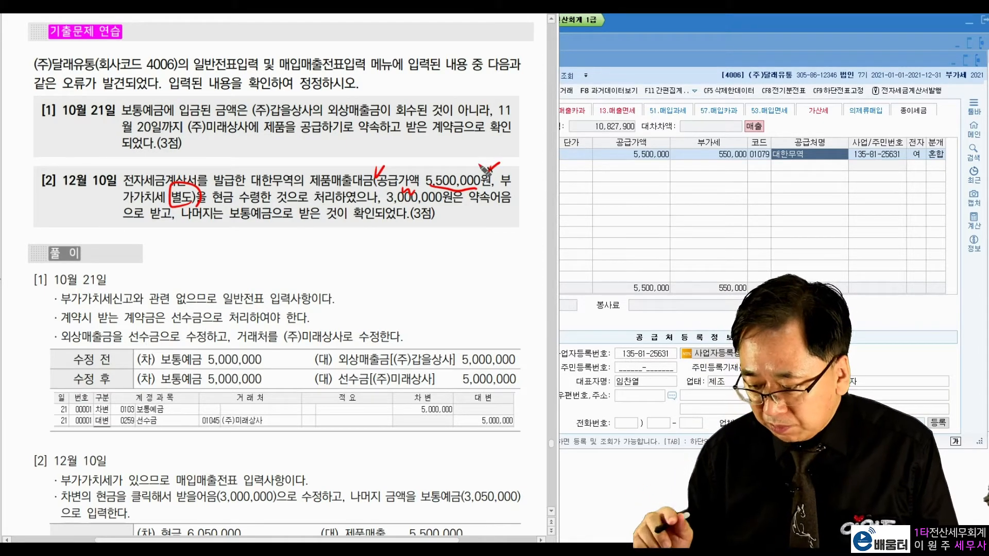
{"action": "left_click_drag", "start_coordinate": [216, 207], "coordinate": [235, 207]}
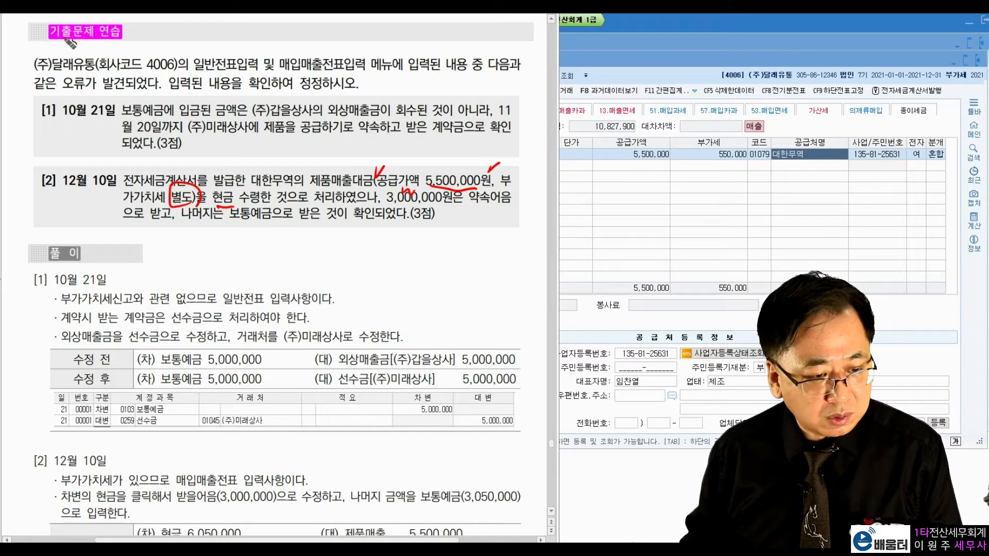
Read the correction required in problem [2], highlighting the 현금 수령 wording and the 3,000,000원 amount.
{"action": "left_click_drag", "start_coordinate": [388, 203], "coordinate": [489, 198]}
{"action": "left_click", "coordinate": [136, 216]}
{"action": "left_click_drag", "start_coordinate": [193, 213], "coordinate": [341, 213]}
{"action": "left_click", "coordinate": [353, 189]}
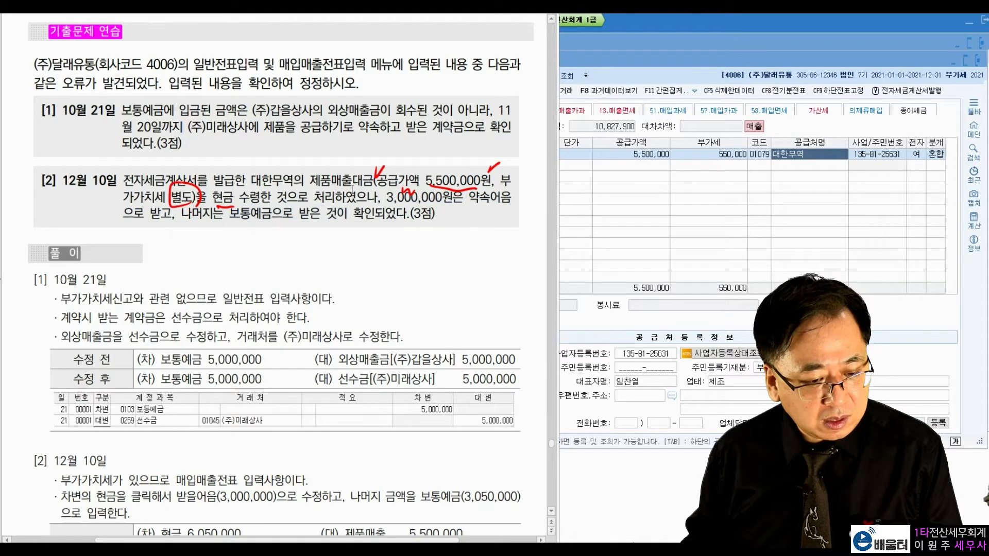
{"action": "left_click_drag", "start_coordinate": [212, 197], "coordinate": [298, 198]}
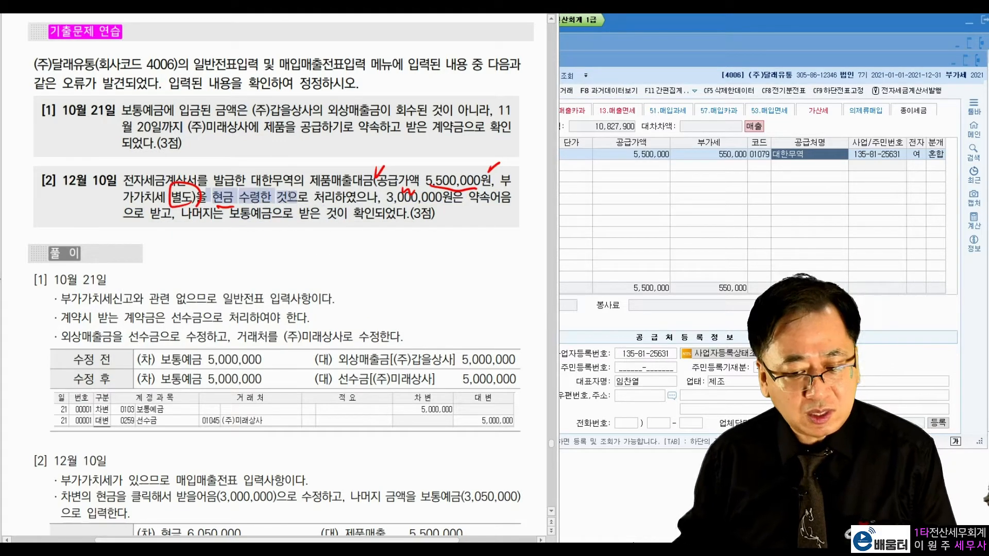
{"action": "left_click_drag", "start_coordinate": [387, 198], "coordinate": [446, 204]}
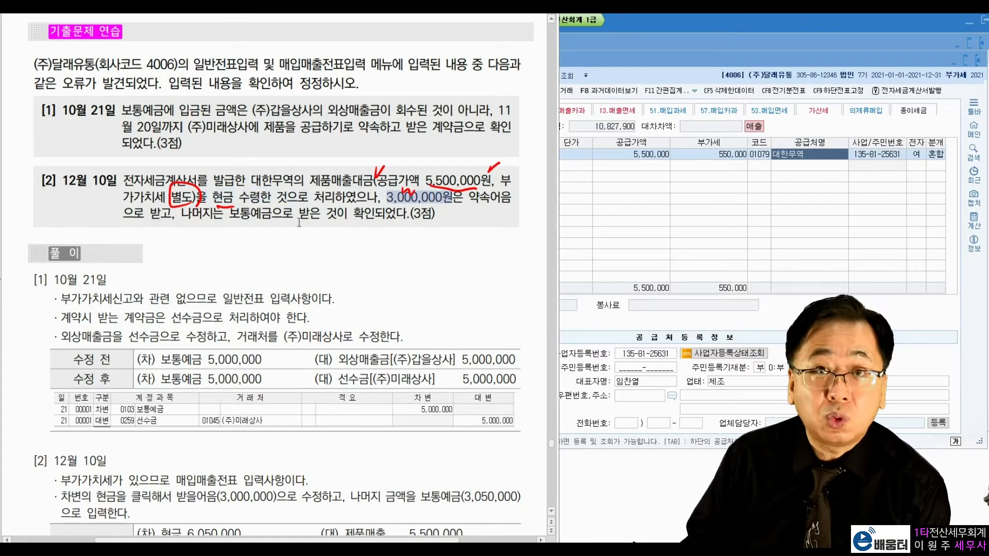
Clear the pen marks and review the December 10 voucher's 공급가액, 부가세, 공급처명, 전자 and 분개 fields and its journal lines.
{"action": "left_click", "coordinate": [727, 206]}
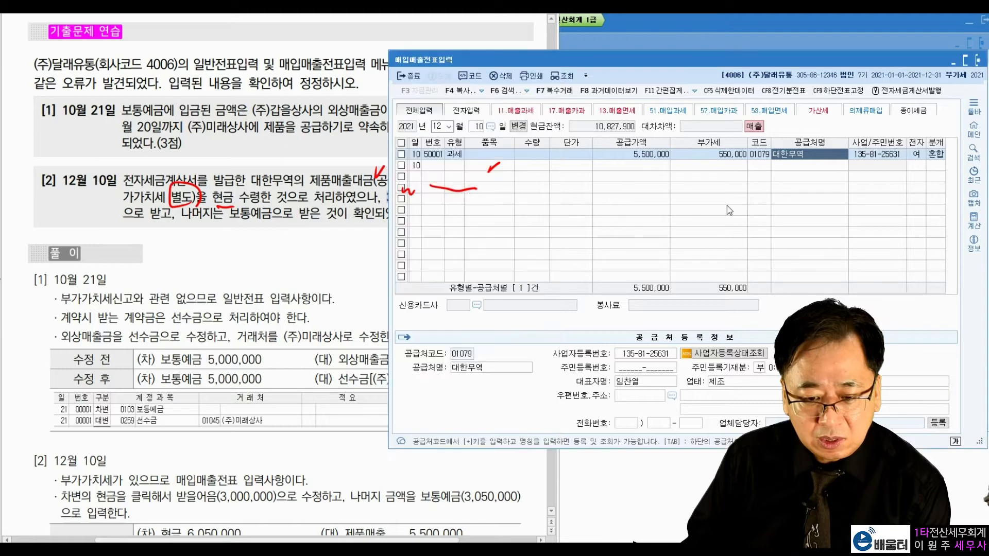
{"action": "left_click", "coordinate": [721, 155]}
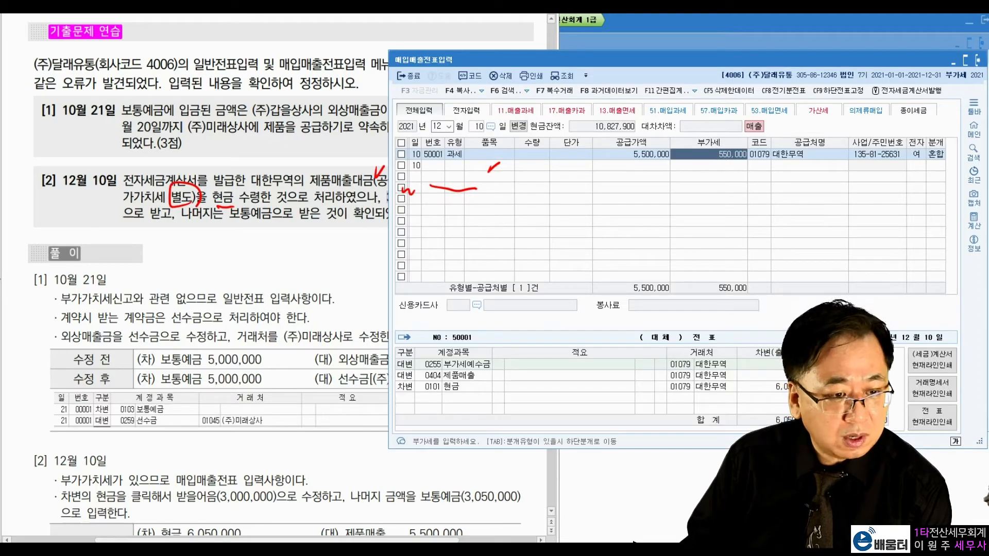
{"action": "key", "text": "Escape"}
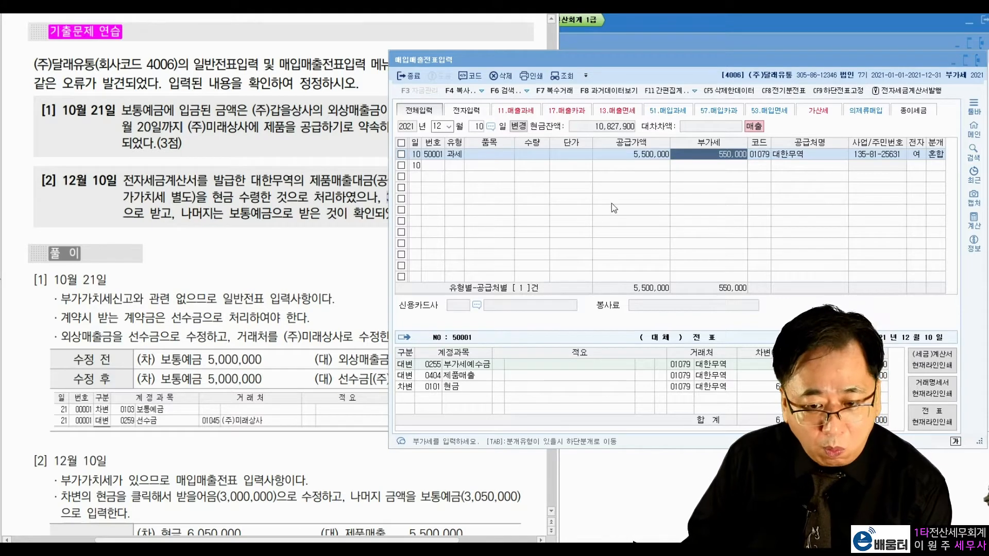
{"action": "left_click", "coordinate": [655, 157]}
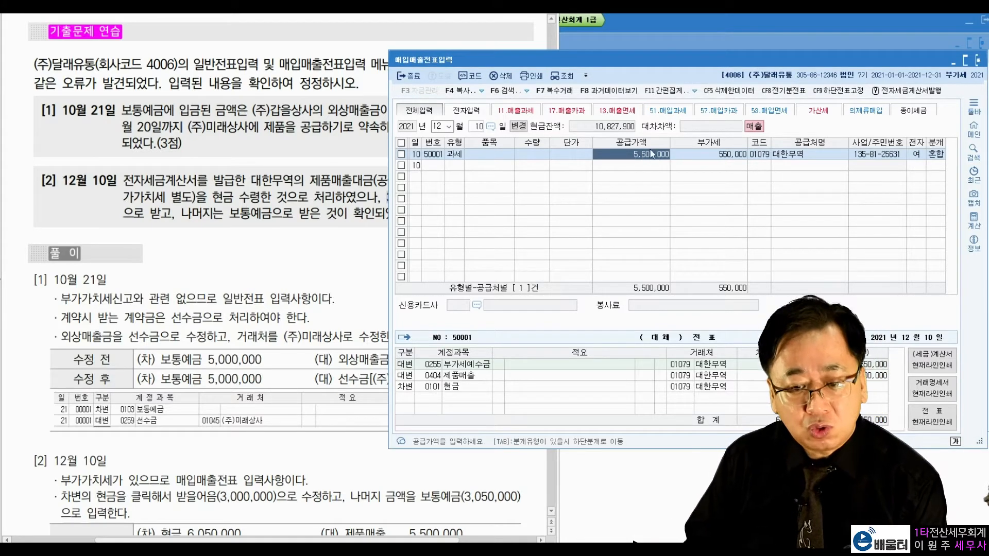
{"action": "left_click", "coordinate": [729, 157]}
{"action": "left_click", "coordinate": [797, 155]}
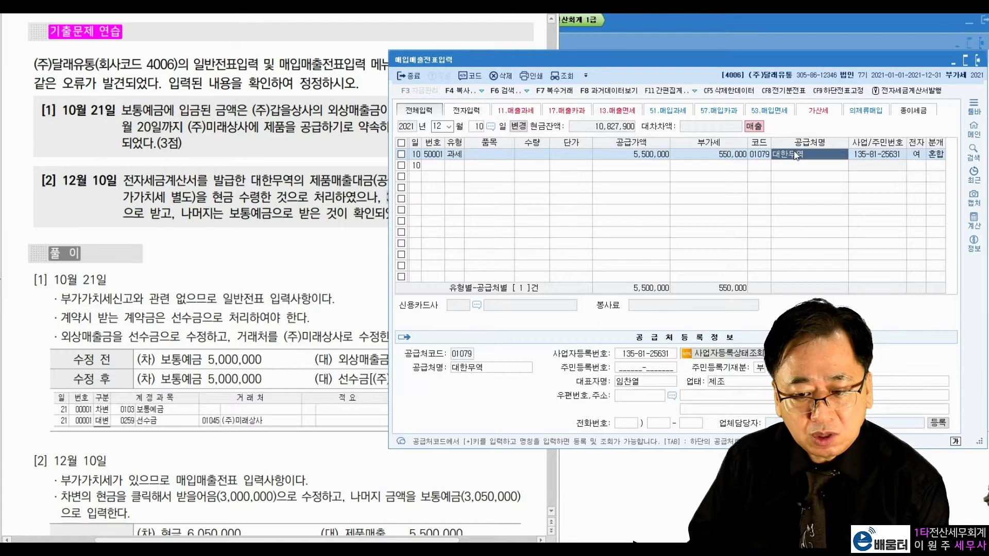
{"action": "left_click", "coordinate": [920, 155]}
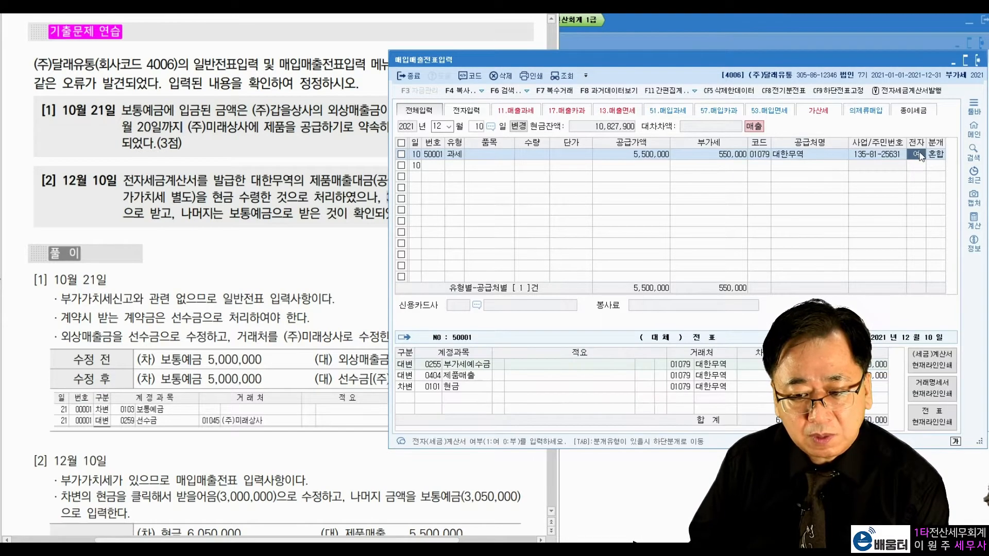
{"action": "key", "text": "Return"}
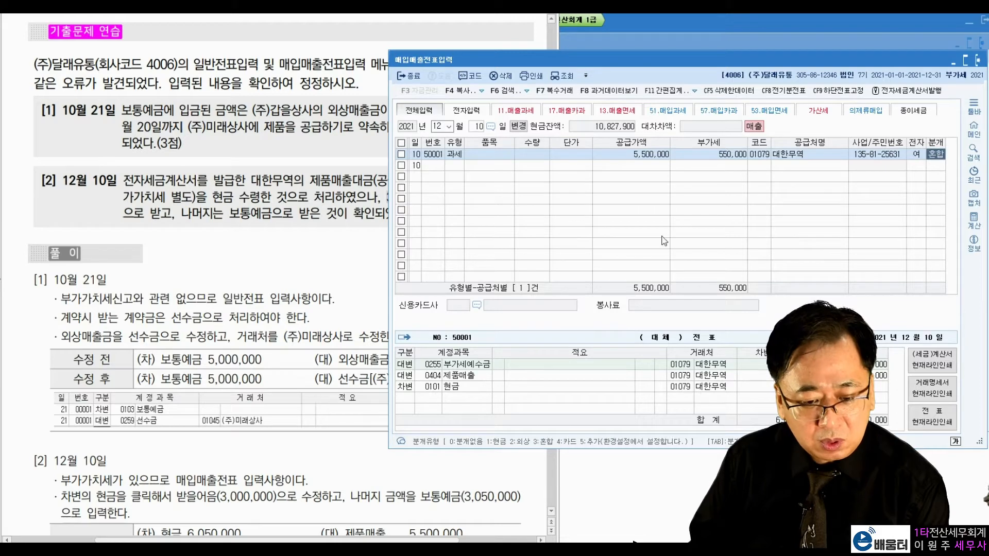
{"action": "left_click", "coordinate": [470, 374]}
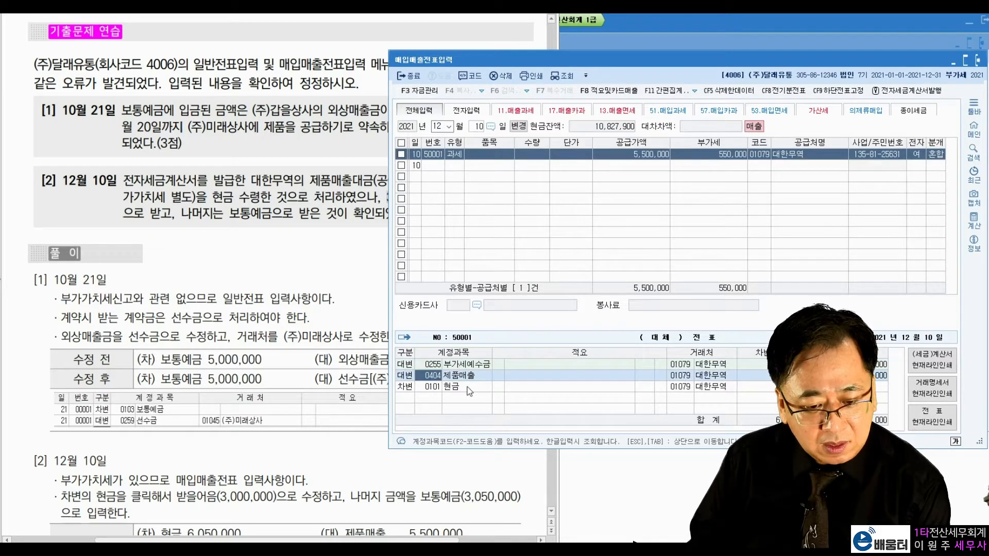
{"action": "left_click", "coordinate": [468, 388]}
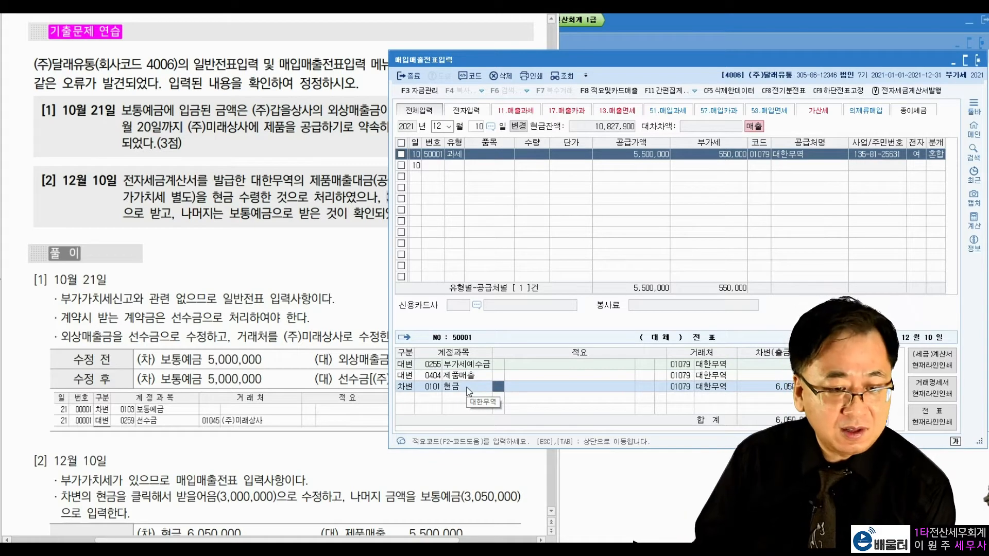
Change the account on the December 10 debit line from 현금 to 0110 받을어음, as problem [2] describes a promissory note.
{"action": "left_click", "coordinate": [206, 237]}
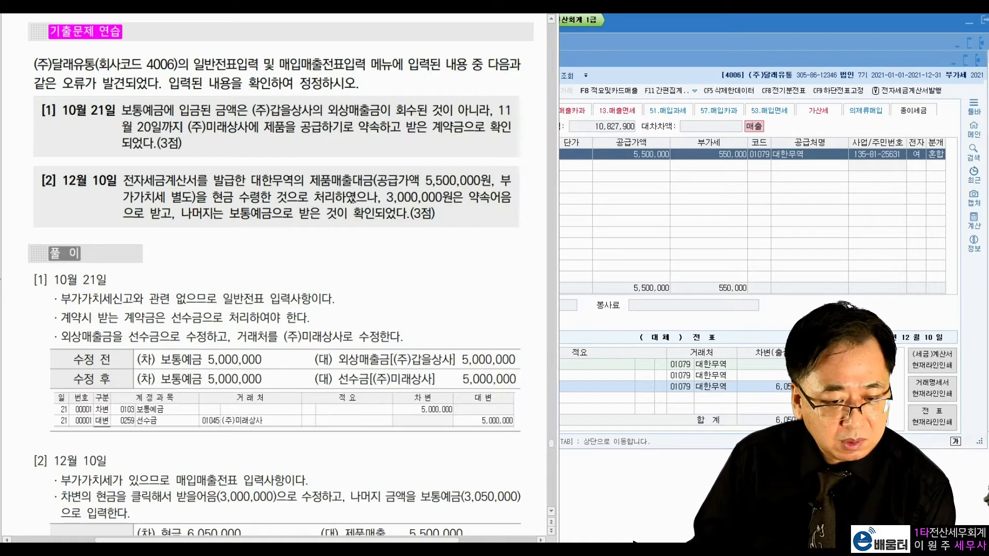
{"action": "left_click_drag", "start_coordinate": [386, 204], "coordinate": [489, 206]}
{"action": "left_click", "coordinate": [469, 206]}
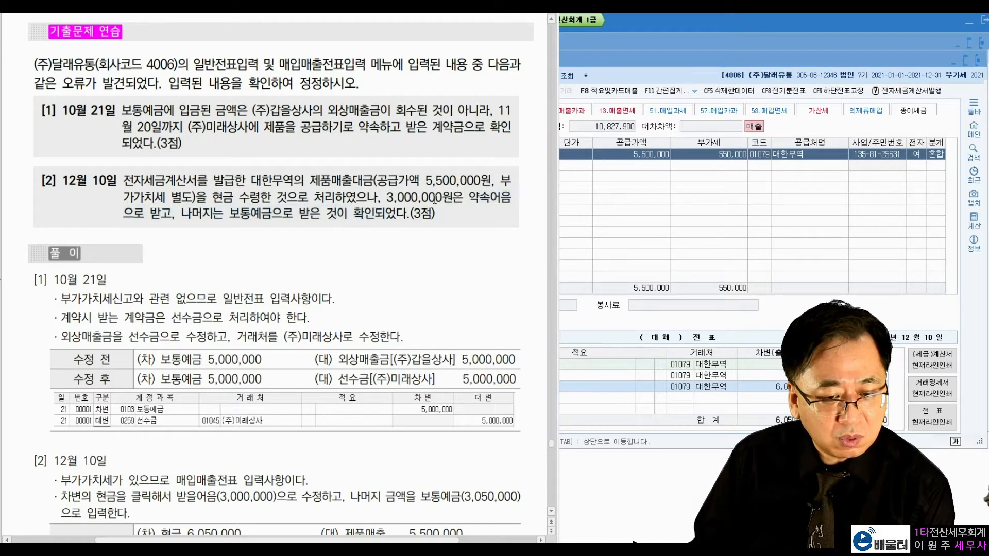
{"action": "left_click", "coordinate": [586, 403]}
{"action": "left_click", "coordinate": [483, 385]}
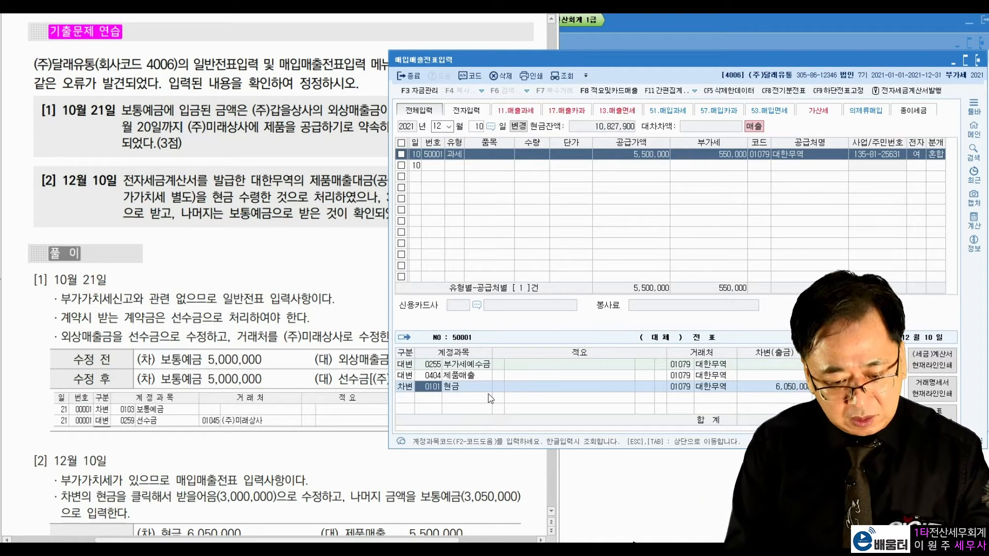
{"action": "type", "text": "받을어"}
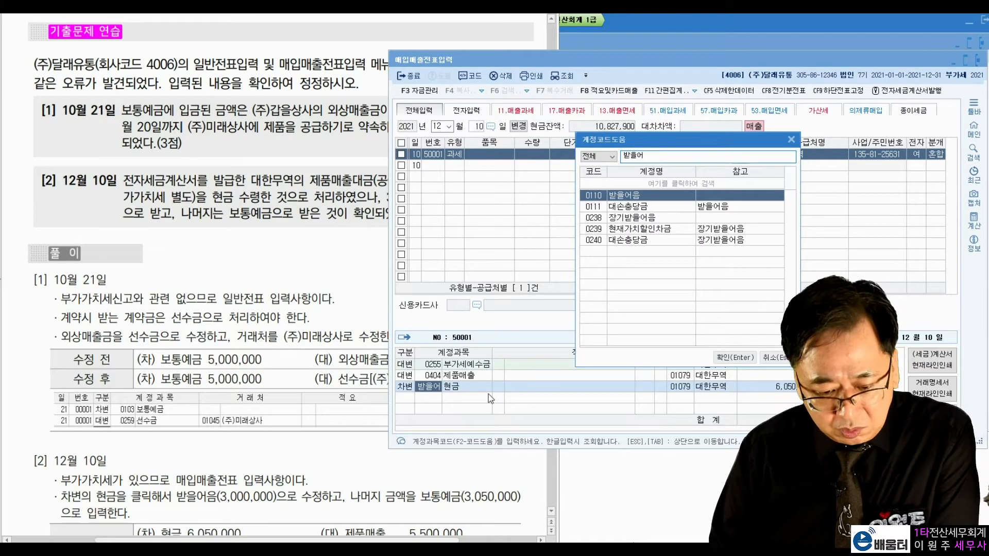
{"action": "key", "text": "Return"}
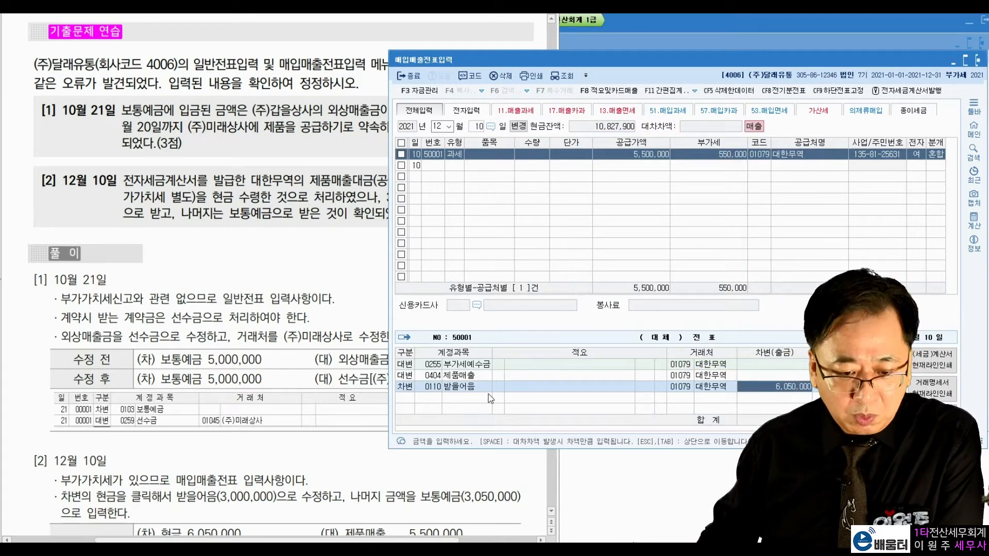
Set the 받을어음 line's debit amount to 3,000,000, the note amount given in problem [2].
{"action": "left_click", "coordinate": [376, 194]}
{"action": "left_click_drag", "start_coordinate": [385, 196], "coordinate": [511, 196]}
{"action": "left_click", "coordinate": [753, 393]}
{"action": "type", "text": "3000000"}
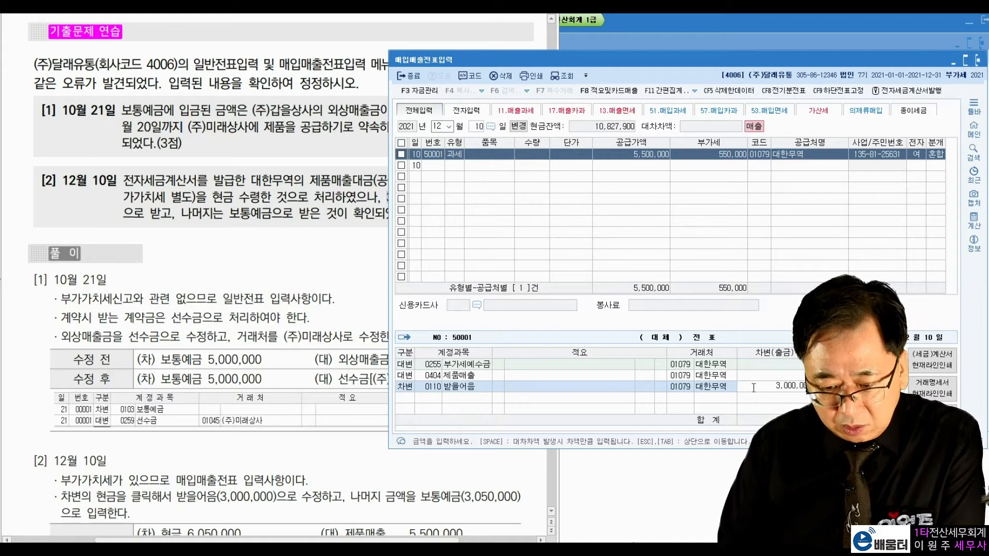
{"action": "key", "text": "Return"}
Add a debit line below 받을어음 for 0103 보통예금 with 대한무역, taking the remaining 3,050,000.
{"action": "type", "text": "3"}
{"action": "key", "text": "Return"}
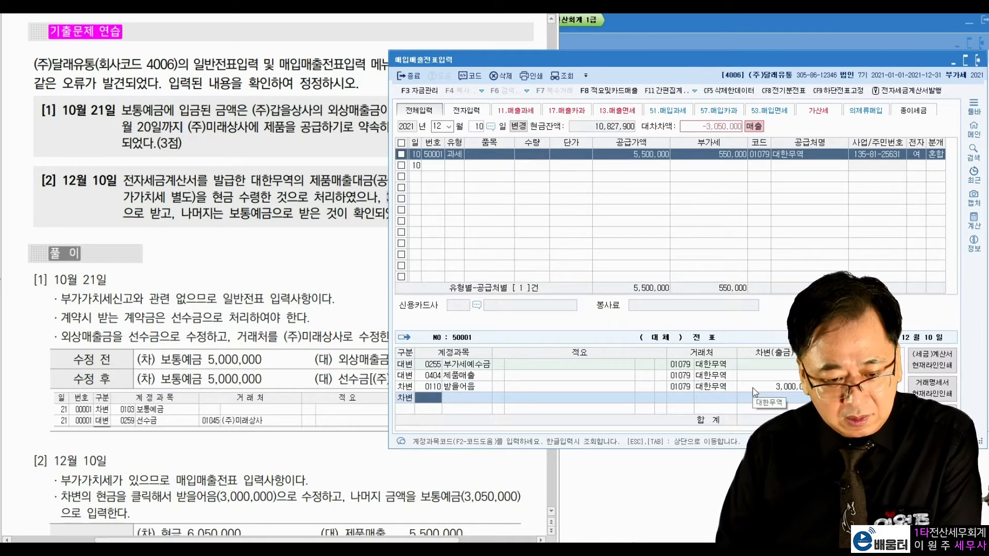
{"action": "type", "text": "103"}
{"action": "key", "text": "Return"}
{"action": "key", "text": "Return"}
{"action": "key", "text": "Return"}
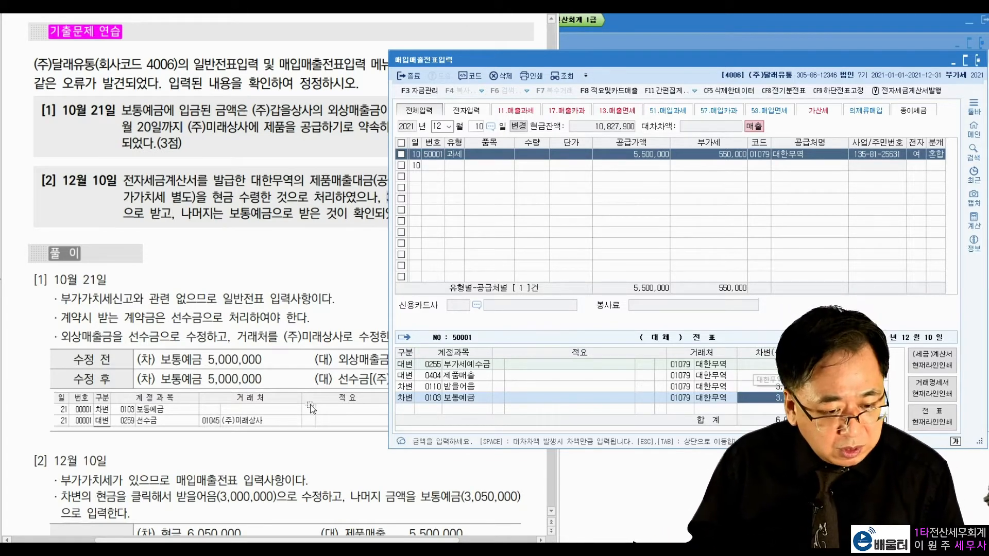
Compare the corrected December 10 entry with the solution to problem [2] in the exercise document.
{"action": "left_click", "coordinate": [260, 441]}
{"action": "scroll", "coordinate": [254, 435], "scroll_direction": "down", "scroll_amount": 3}
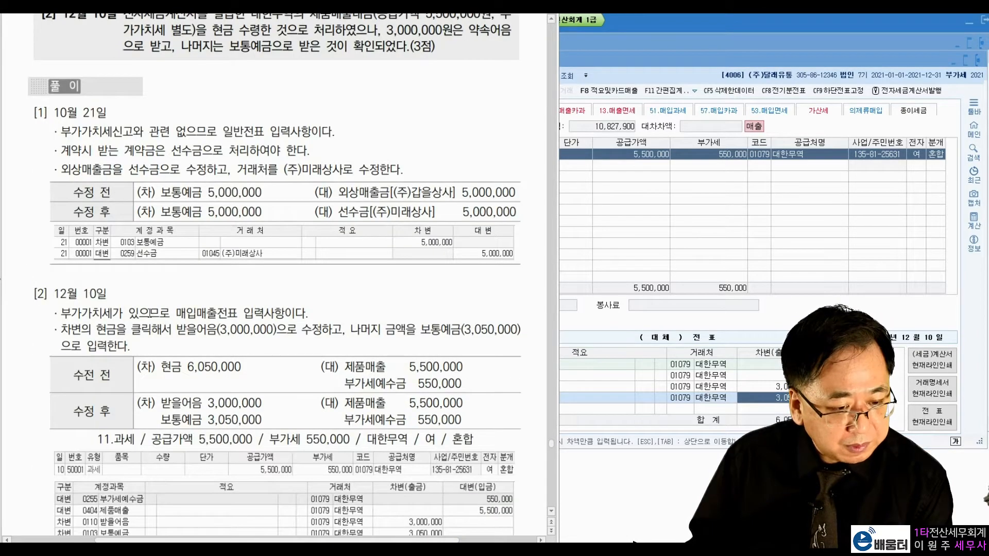
Review the explanation of problem [2], checking the 매입매출전표 note and the 받을어음 and 보통예금 lines after correction.
{"action": "scroll", "coordinate": [251, 428], "scroll_direction": "down", "scroll_amount": 1}
{"action": "left_click_drag", "start_coordinate": [63, 257], "coordinate": [236, 256]}
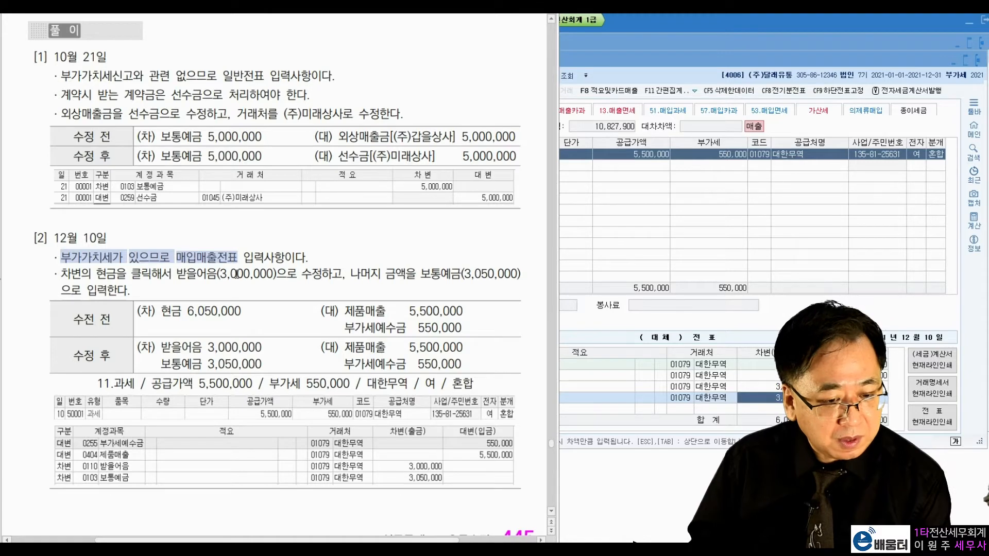
{"action": "left_click_drag", "start_coordinate": [177, 273], "coordinate": [269, 273]}
{"action": "left_click_drag", "start_coordinate": [421, 274], "coordinate": [487, 274]}
{"action": "left_click", "coordinate": [360, 257]}
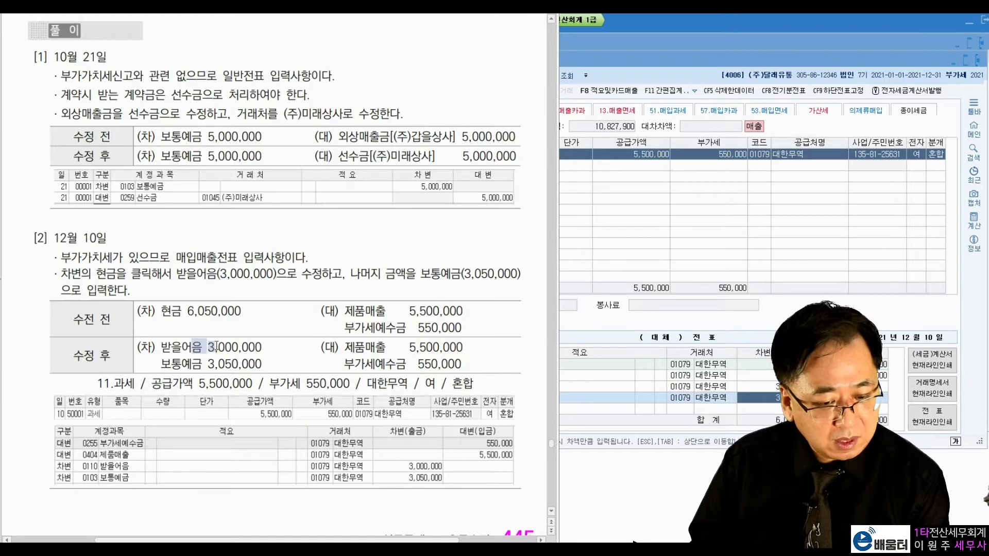
{"action": "left_click_drag", "start_coordinate": [181, 363], "coordinate": [215, 363]}
{"action": "left_click", "coordinate": [275, 320]}
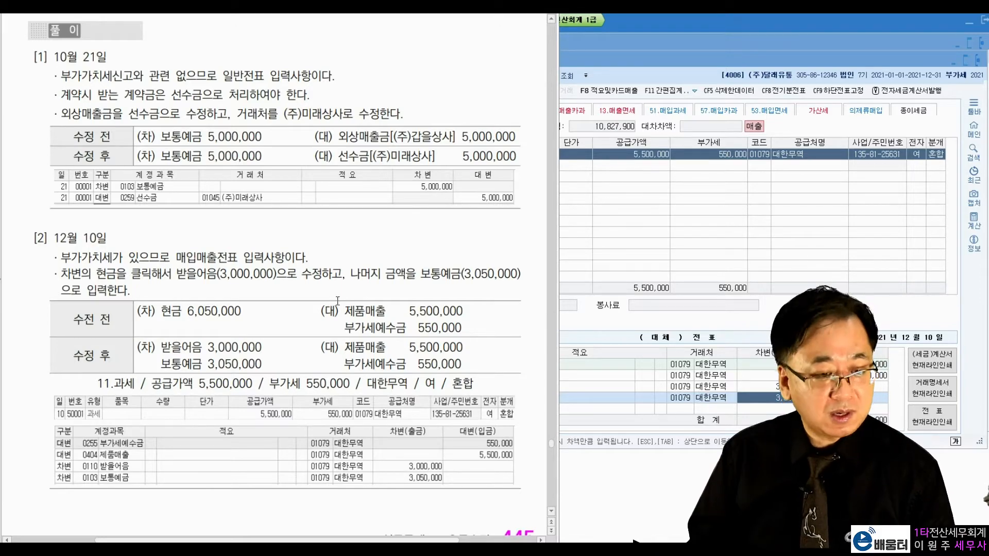
Read problem [3] for September 10, marking the 일반전표 processing, 현금영수증 and 홈택스 confirmation phrases and clearing the marks.
{"action": "scroll", "coordinate": [268, 294], "scroll_direction": "down", "scroll_amount": 10}
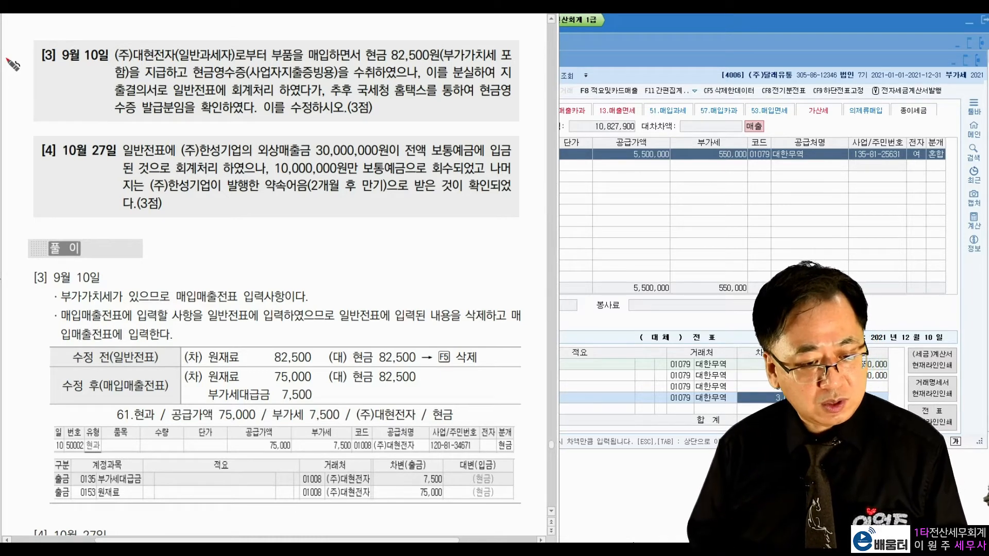
{"action": "left_click_drag", "start_coordinate": [172, 96], "coordinate": [242, 96]}
{"action": "left_click_drag", "start_coordinate": [380, 105], "coordinate": [495, 102]}
{"action": "left_click_drag", "start_coordinate": [137, 124], "coordinate": [254, 124]}
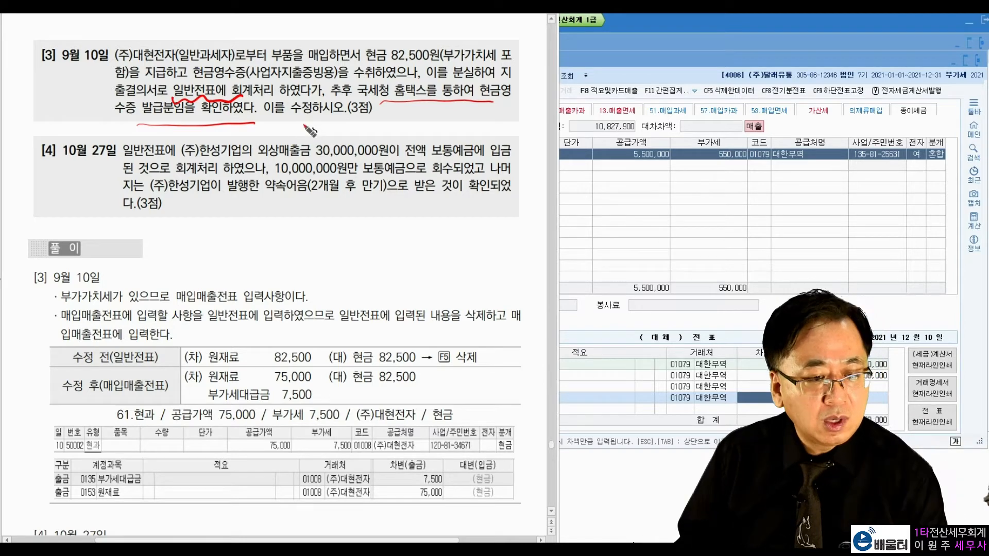
{"action": "left_click_drag", "start_coordinate": [200, 80], "coordinate": [245, 82]}
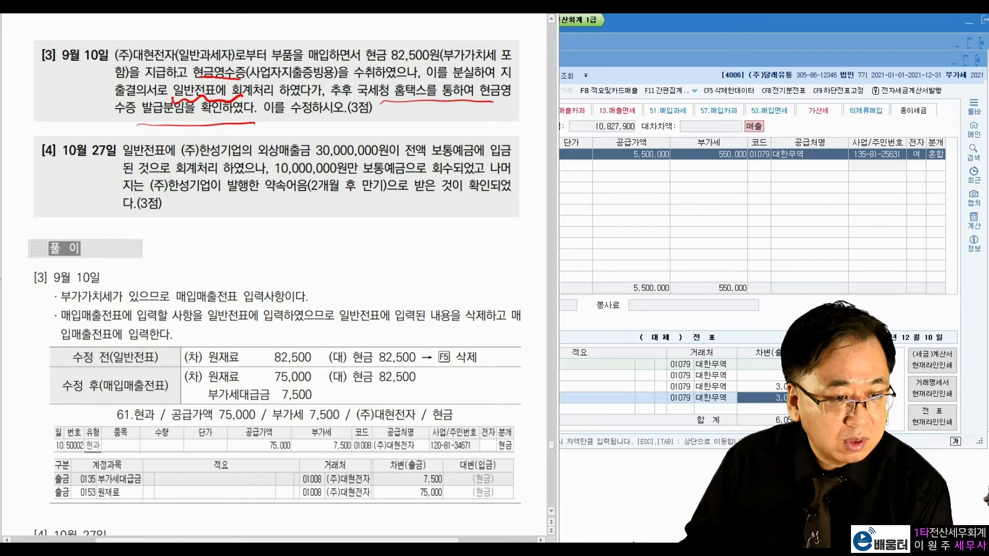
{"action": "key", "text": "Escape"}
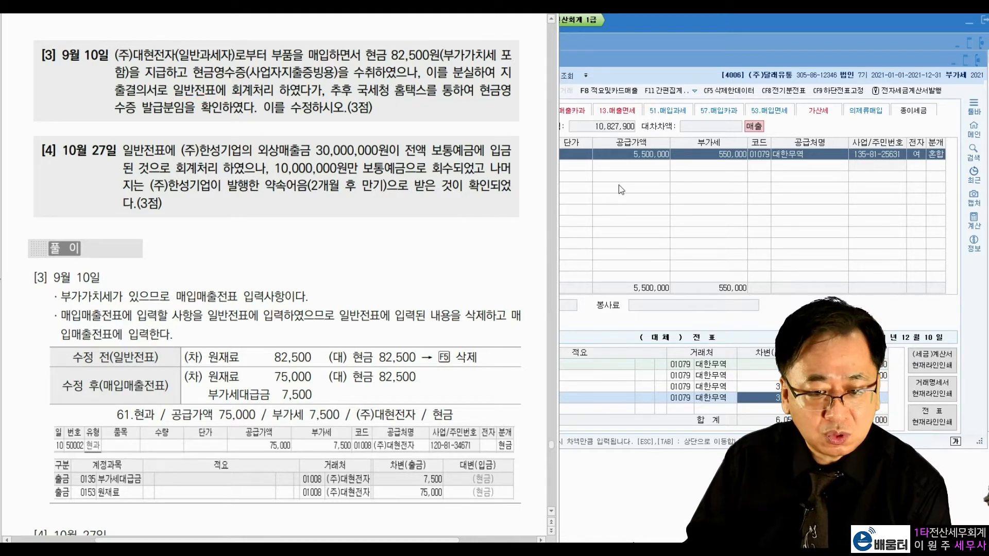
Switch to 일반전표입력 and load the vouchers for September 10.
{"action": "left_click", "coordinate": [510, 549]}
{"action": "left_click", "coordinate": [444, 92]}
{"action": "type", "text": "09"}
{"action": "key", "text": "Return"}
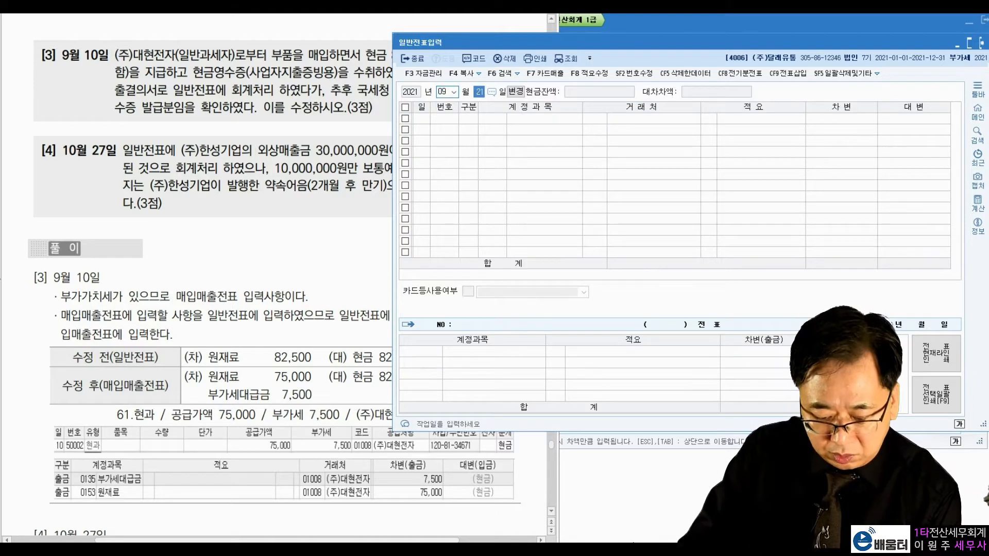
{"action": "type", "text": "10"}
{"action": "key", "text": "Return"}
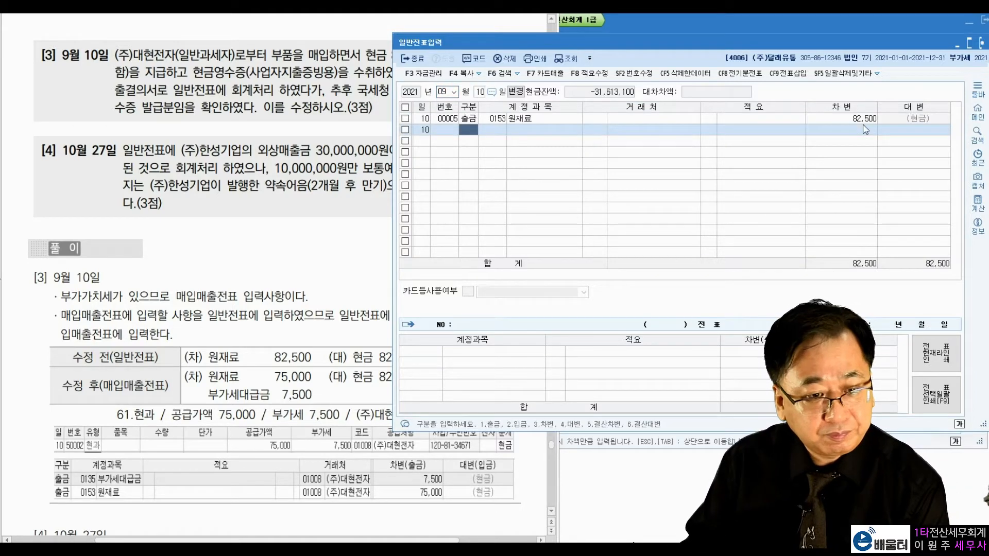
Compare the September 10 원재료 voucher's account, supplier, description and amount with the parts purchase described in problem [3].
{"action": "left_click", "coordinate": [857, 120]}
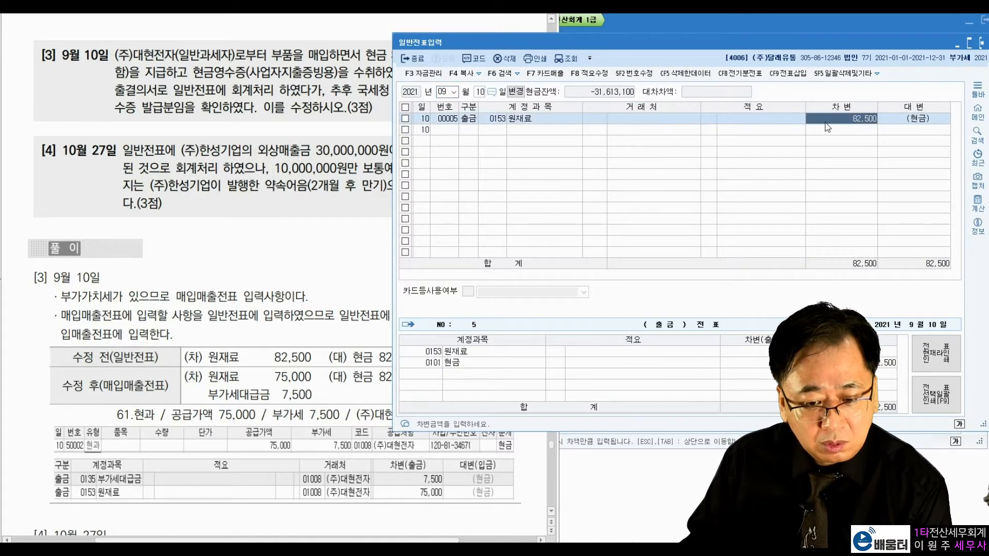
{"action": "left_click", "coordinate": [307, 62]}
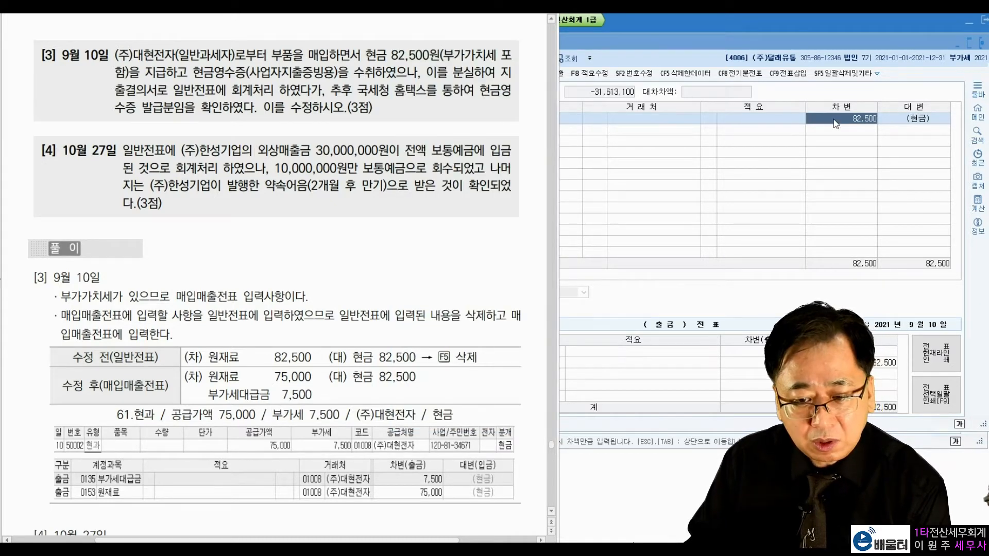
{"action": "left_click", "coordinate": [831, 122]}
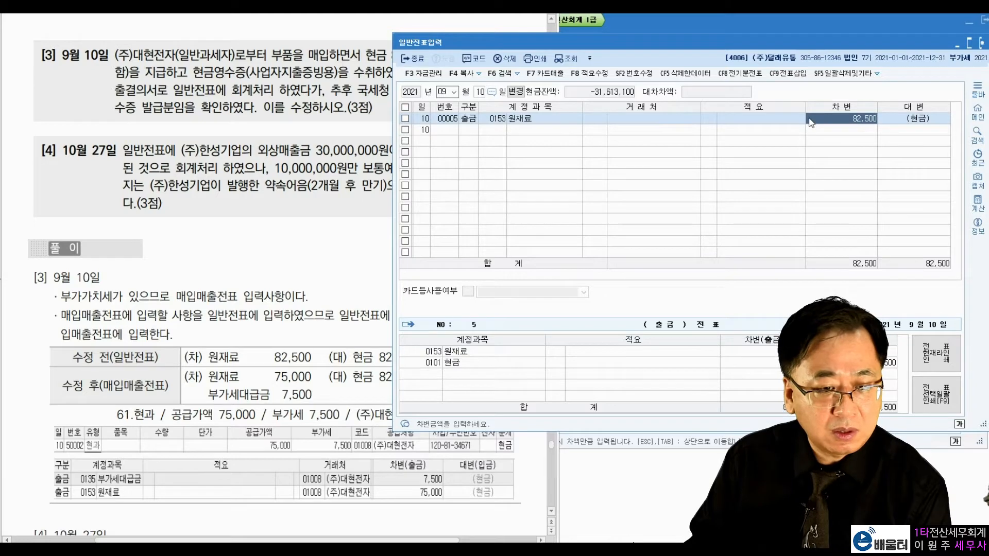
{"action": "left_click", "coordinate": [541, 121]}
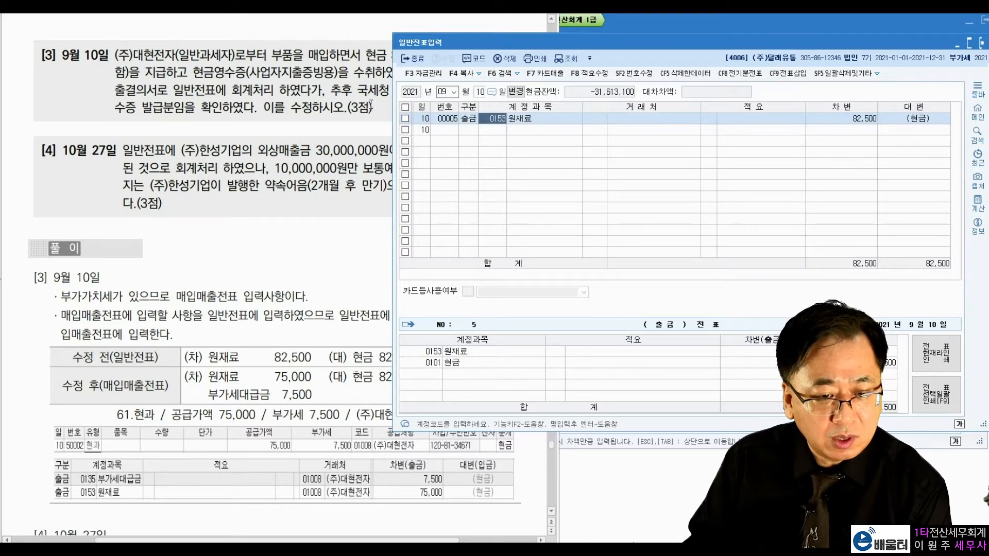
{"action": "left_click", "coordinate": [323, 89]}
{"action": "left_click_drag", "start_coordinate": [272, 54], "coordinate": [340, 55]}
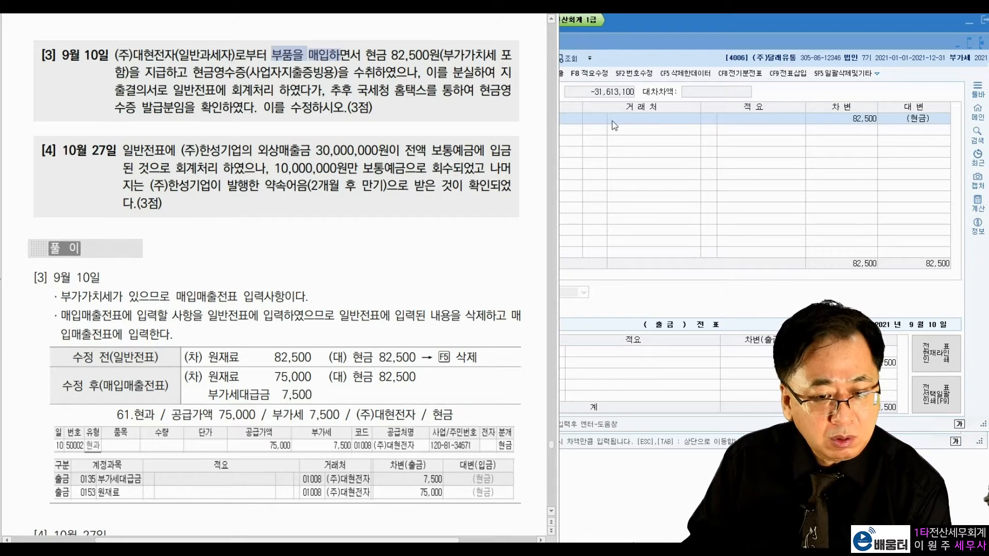
{"action": "left_click", "coordinate": [633, 123]}
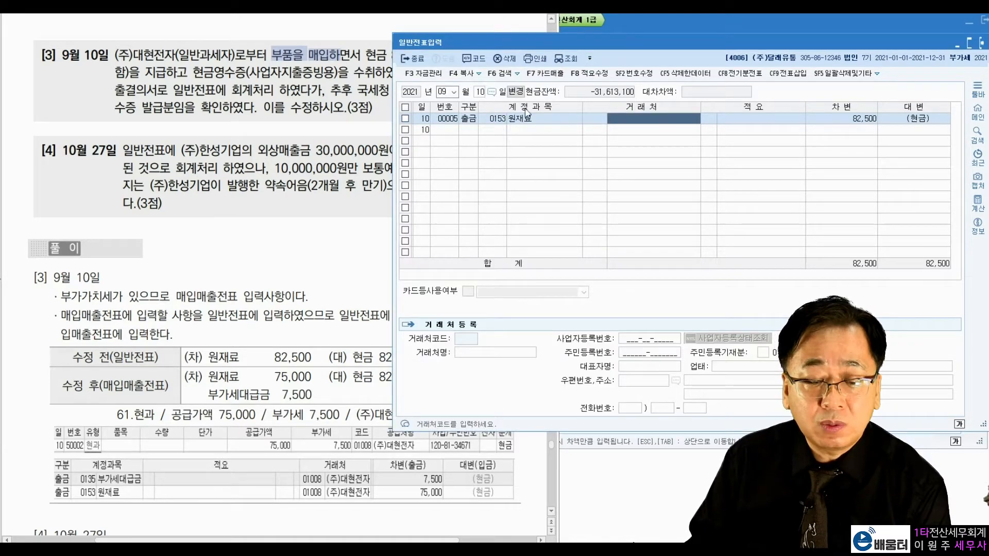
{"action": "left_click", "coordinate": [270, 59]}
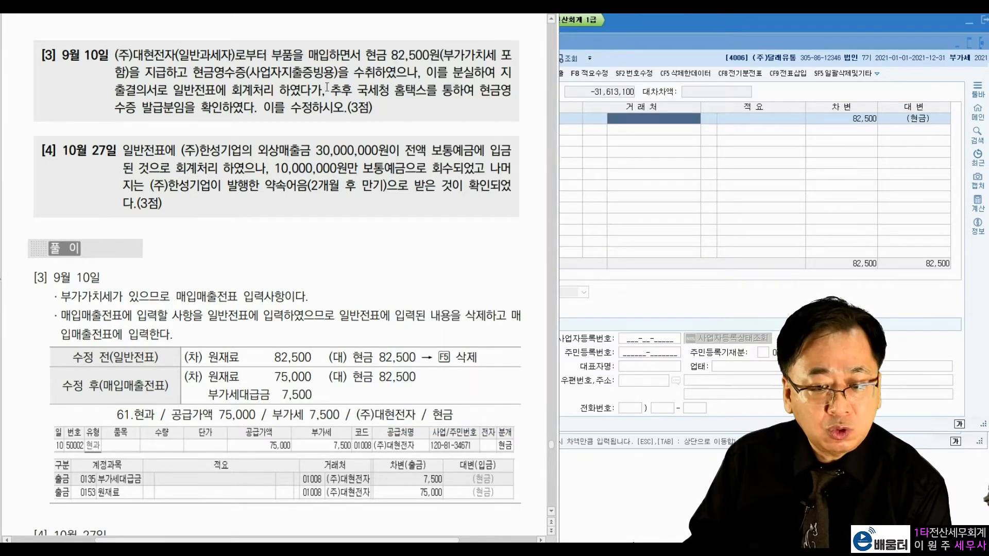
{"action": "left_click", "coordinate": [751, 122]}
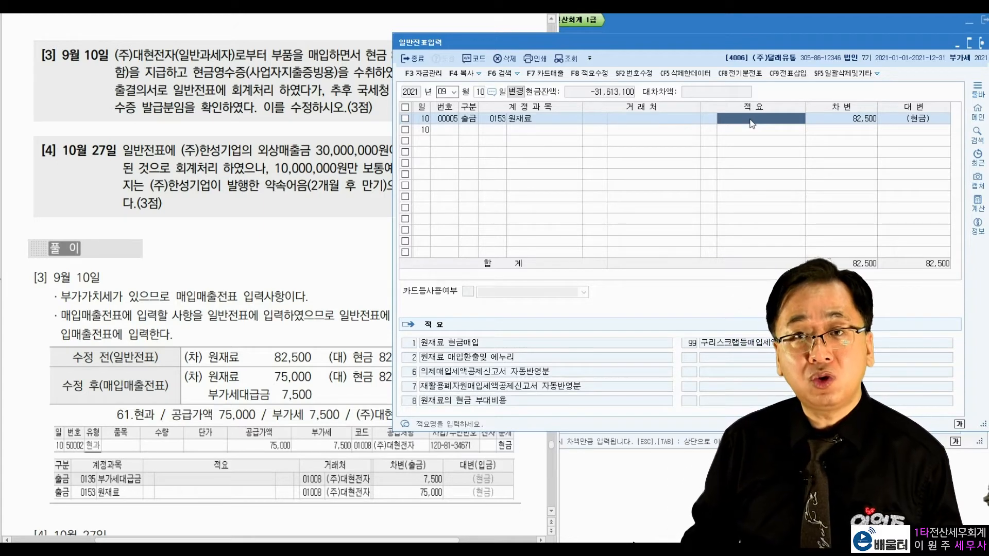
{"action": "left_click", "coordinate": [337, 83]}
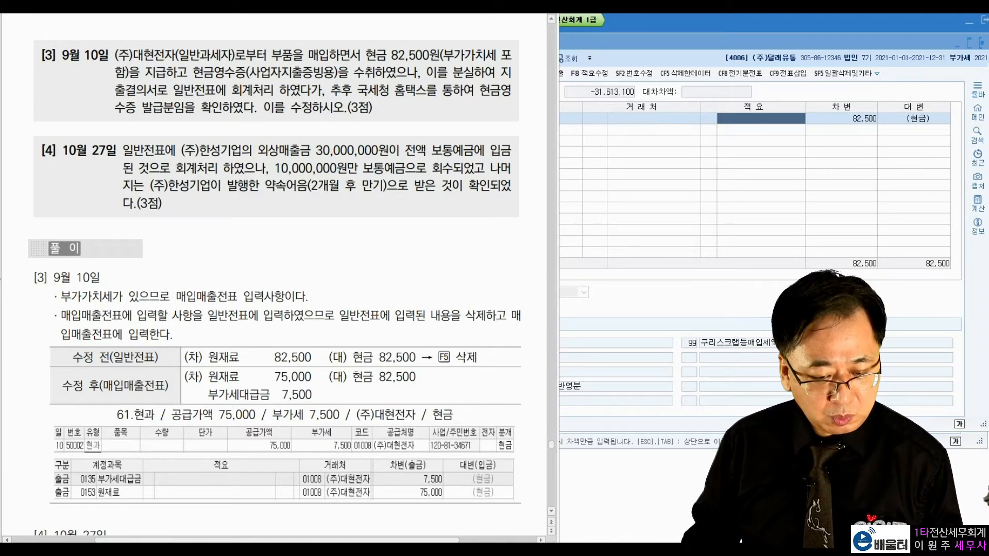
Switch to 매입매출전표입력 and load the entries for September 10.
{"action": "left_click", "coordinate": [412, 549]}
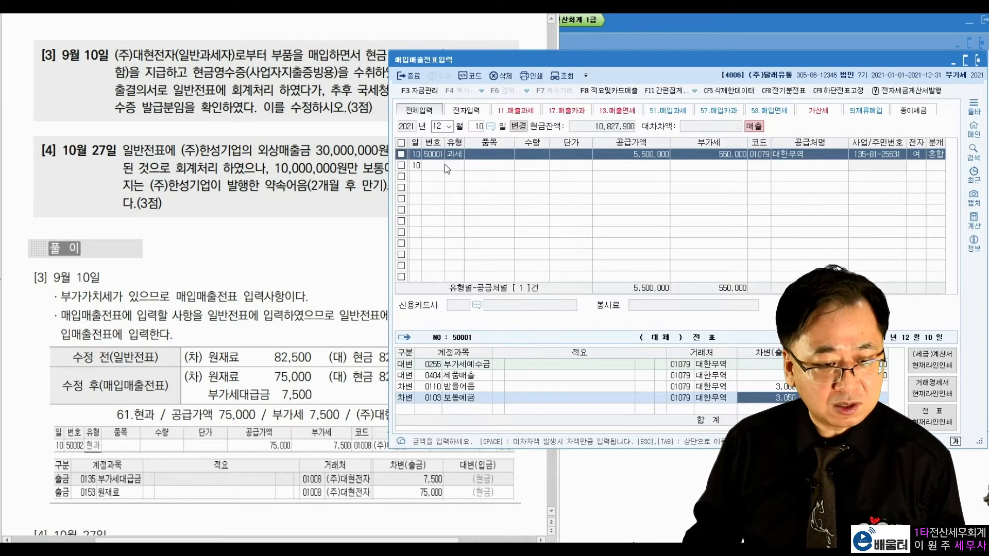
{"action": "left_click", "coordinate": [439, 127]}
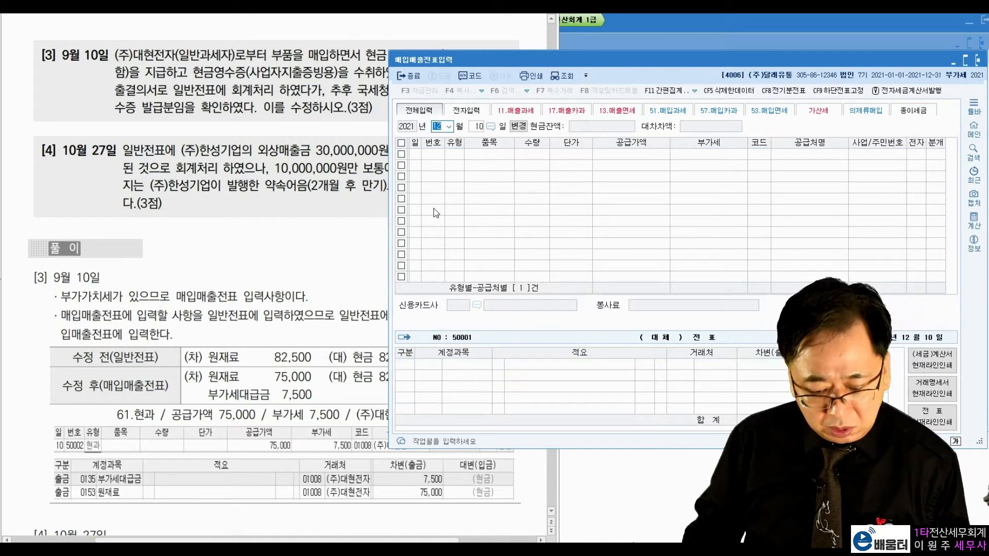
{"action": "type", "text": "09"}
{"action": "key", "text": "Return"}
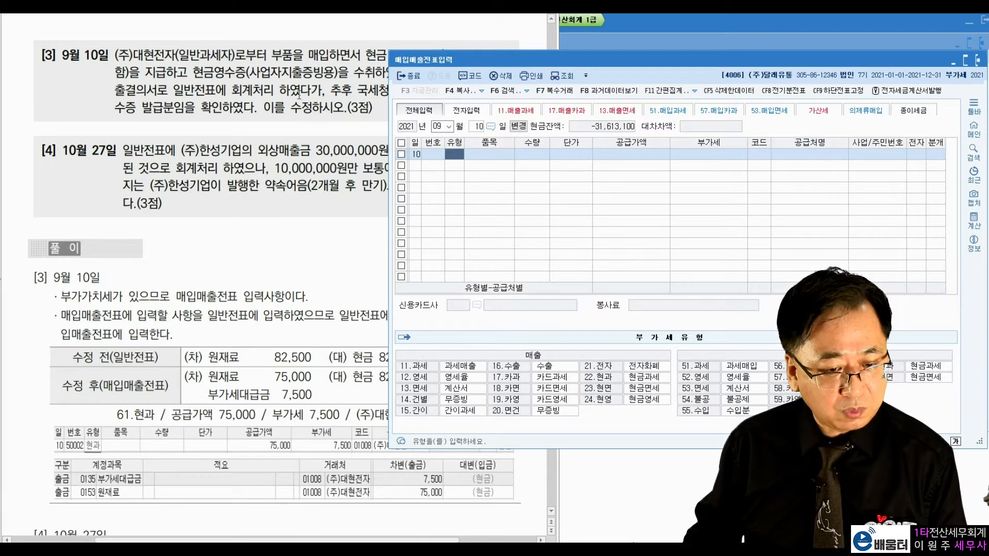
Check the purchase and cash receipt wording in problem [3] and set the September 10 entry's type to 61 현과.
{"action": "left_click", "coordinate": [296, 64]}
{"action": "left_click_drag", "start_coordinate": [272, 54], "coordinate": [335, 55]}
{"action": "left_click", "coordinate": [309, 54]}
{"action": "left_click_drag", "start_coordinate": [193, 73], "coordinate": [230, 72]}
{"action": "left_click", "coordinate": [343, 91]}
{"action": "left_click", "coordinate": [721, 273]}
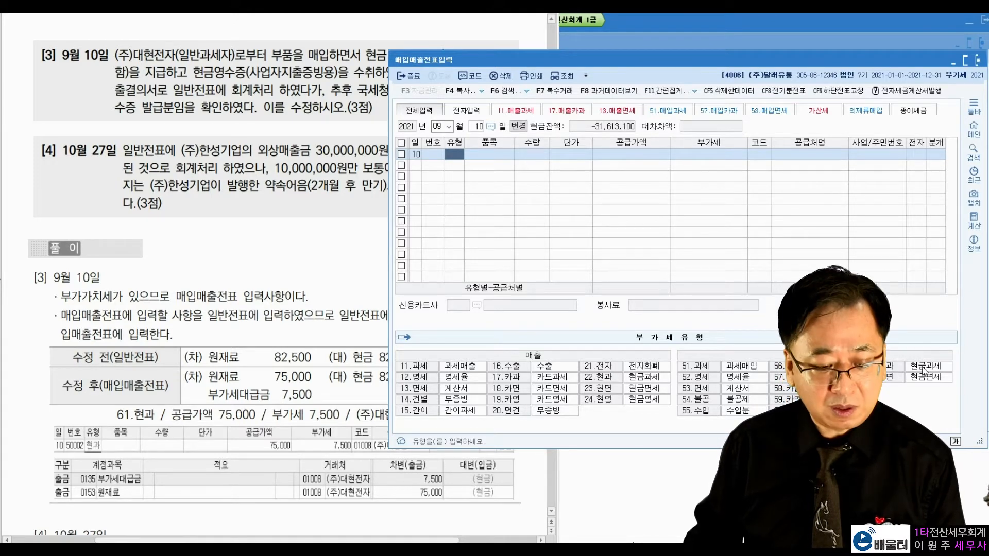
{"action": "left_click", "coordinate": [454, 154]}
{"action": "type", "text": "61"}
{"action": "key", "text": "Return"}
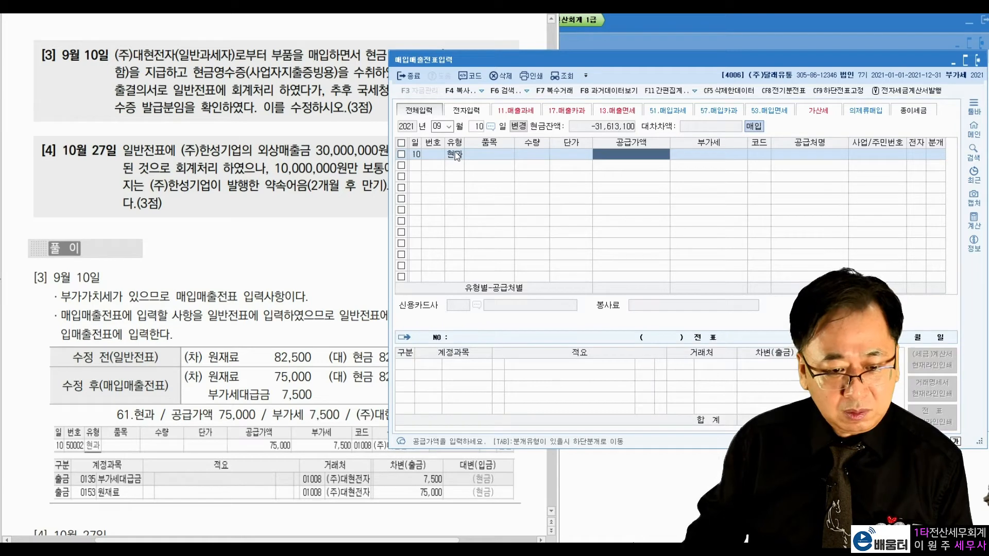
Enter a supply value of 75,000 on the September 10 line, based on problem [3]'s VAT-inclusive 82,500.
{"action": "left_click", "coordinate": [337, 65]}
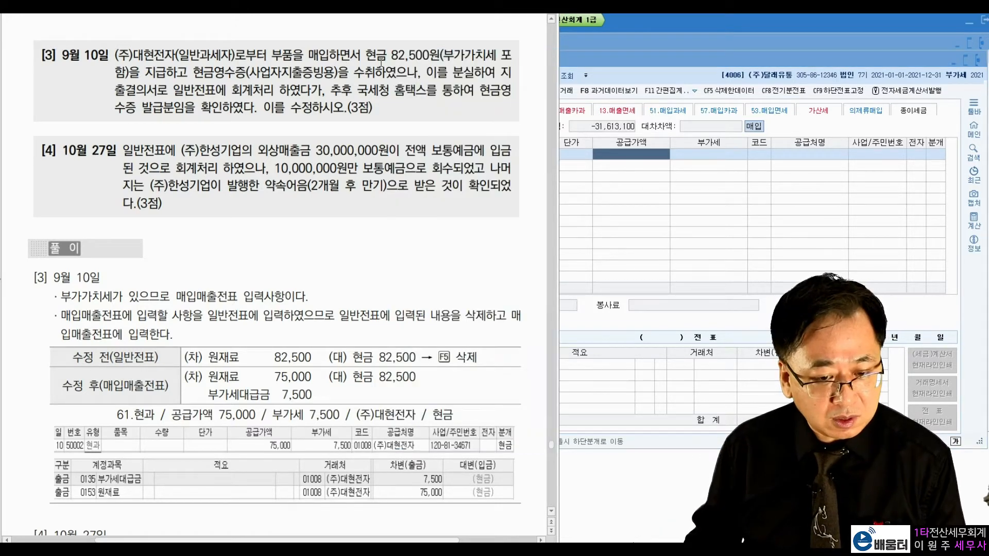
{"action": "left_click_drag", "start_coordinate": [390, 54], "coordinate": [133, 73]}
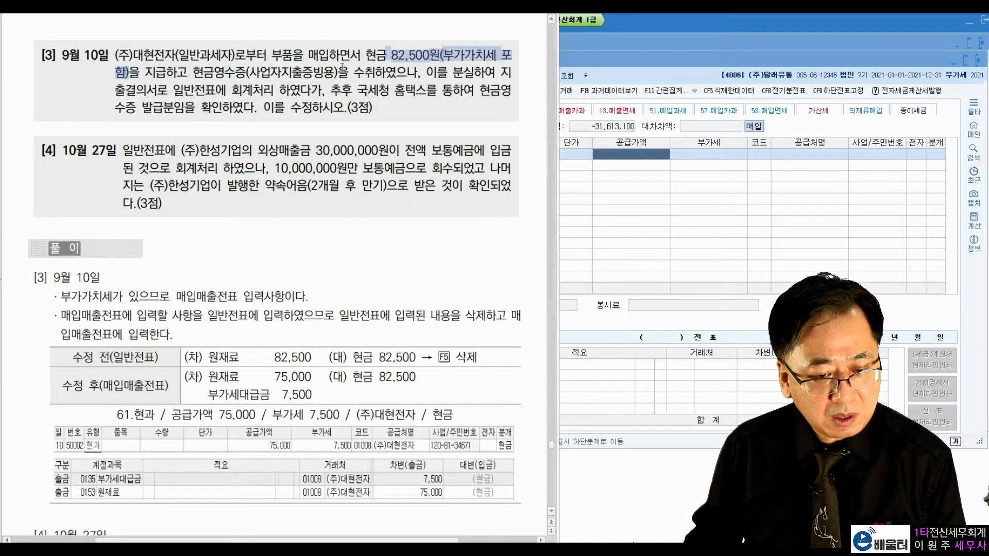
{"action": "left_click", "coordinate": [624, 156]}
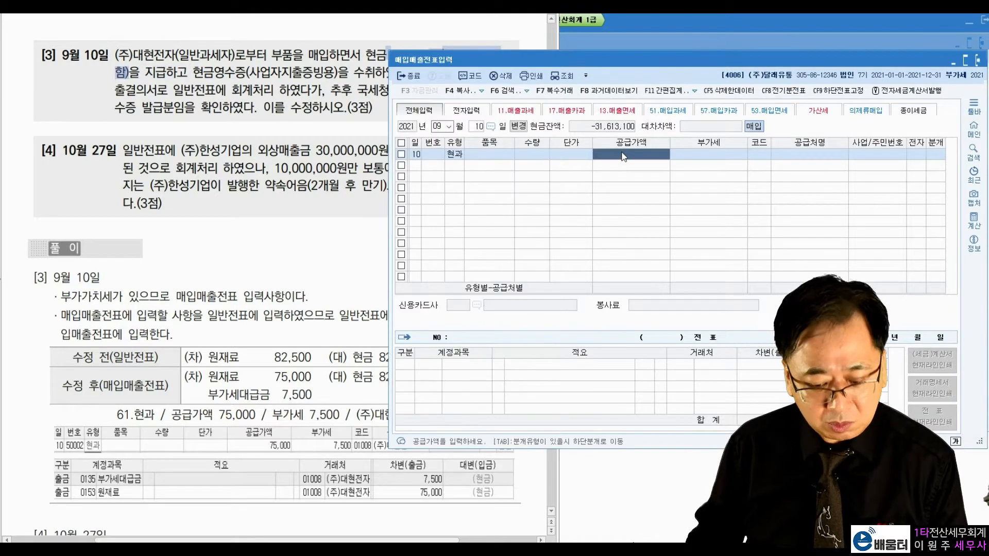
{"action": "type", "text": "75000"}
{"action": "key", "text": "Return"}
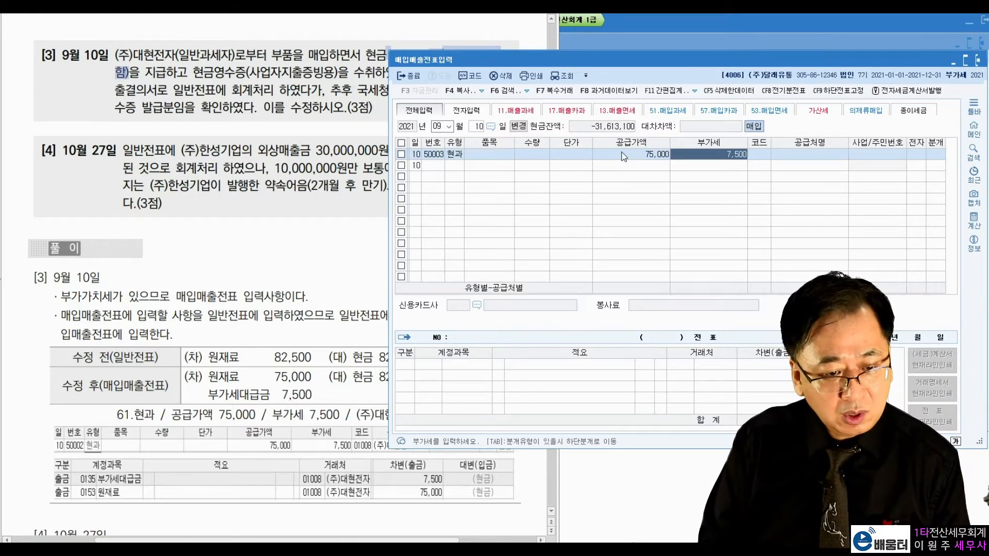
Set the supplier to 01008 (주)대현전자 and the journal type to 1 현금, accepting the 부가세대급금 and 원재료 lines.
{"action": "key", "text": "Return"}
{"action": "type", "text": "대현"}
{"action": "key", "text": "Return"}
{"action": "key", "text": "Return"}
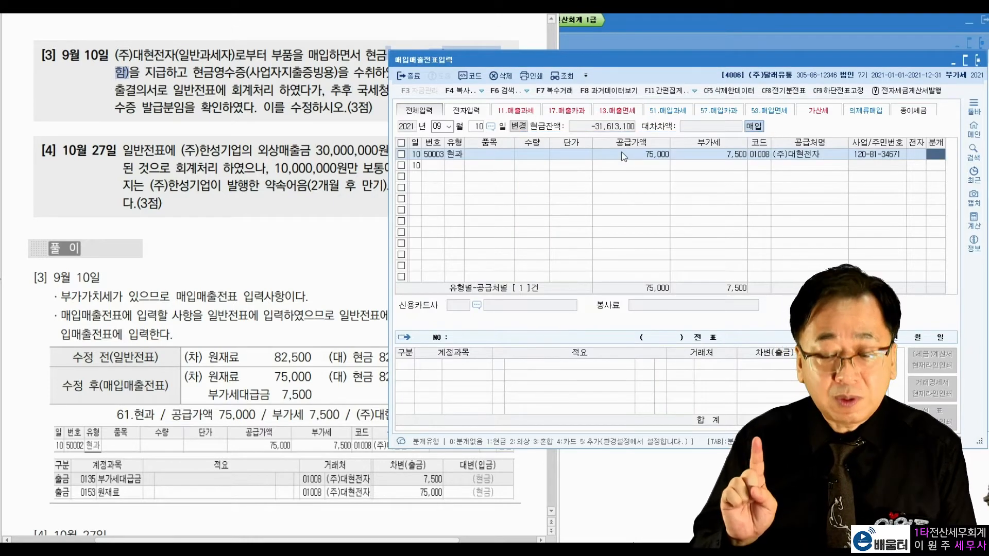
{"action": "type", "text": "1"}
{"action": "key", "text": "Return"}
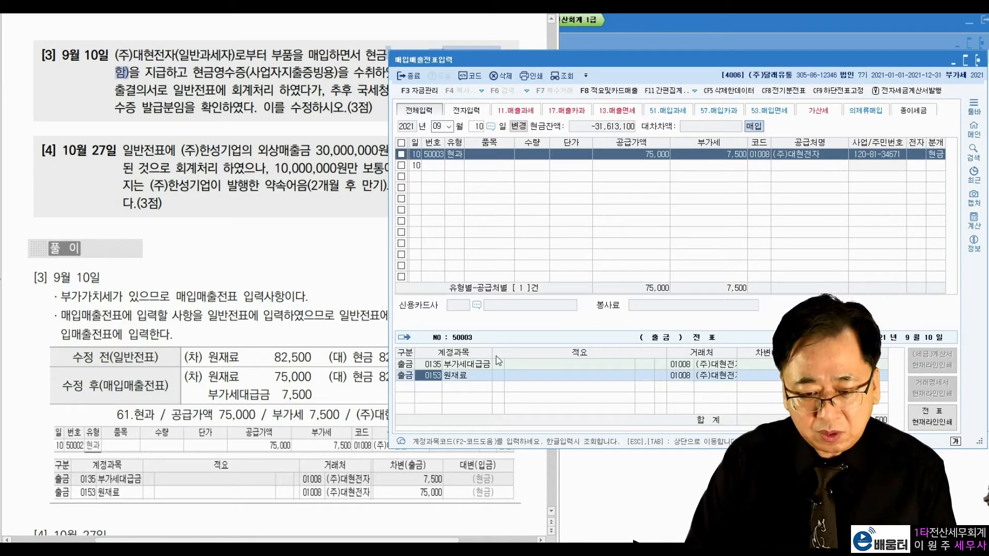
{"action": "key", "text": "Return"}
{"action": "key", "text": "Return"}
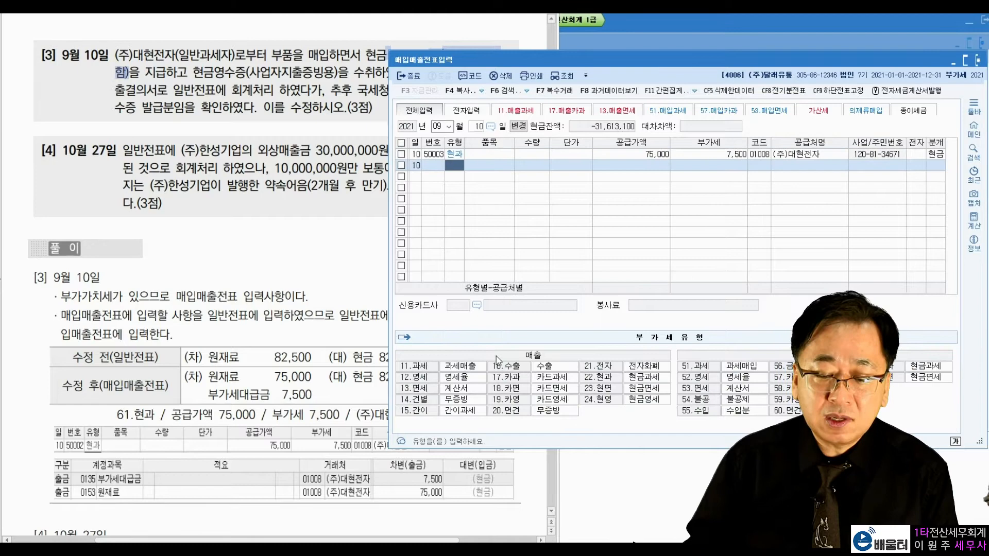
Return to 일반전표입력 and delete the September 10 원재료 voucher line of 82,500.
{"action": "key", "text": "Escape"}
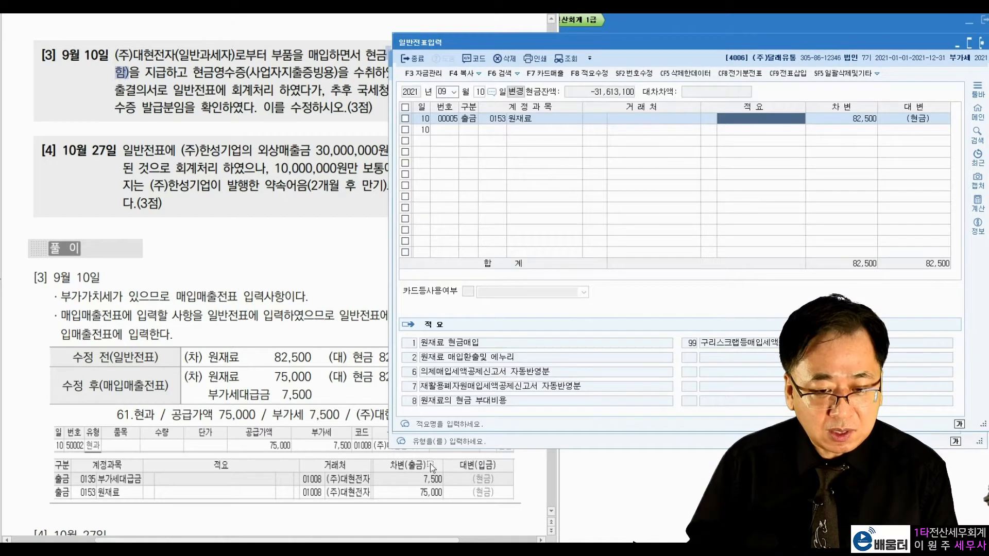
{"action": "left_click", "coordinate": [667, 119]}
{"action": "key", "text": "F5"}
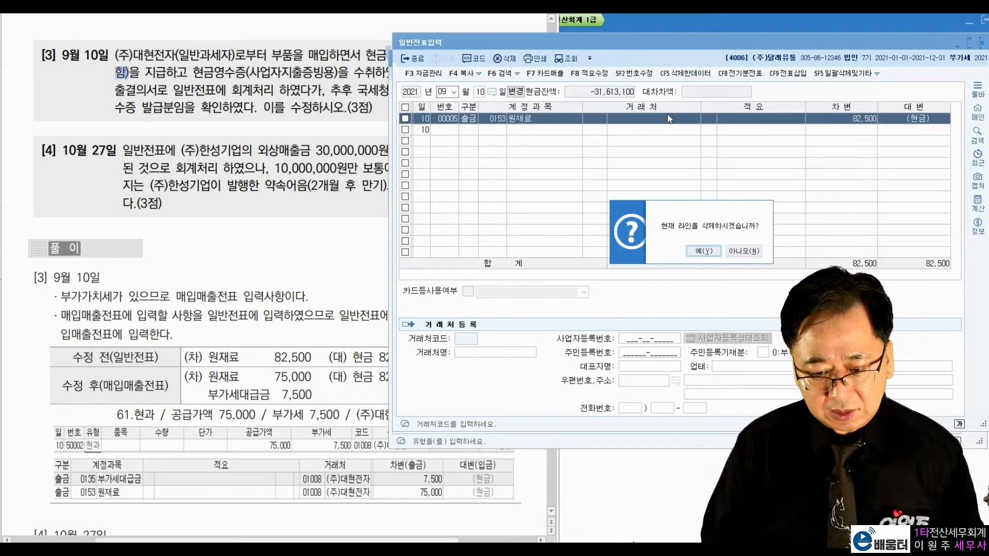
{"action": "key", "text": "Return"}
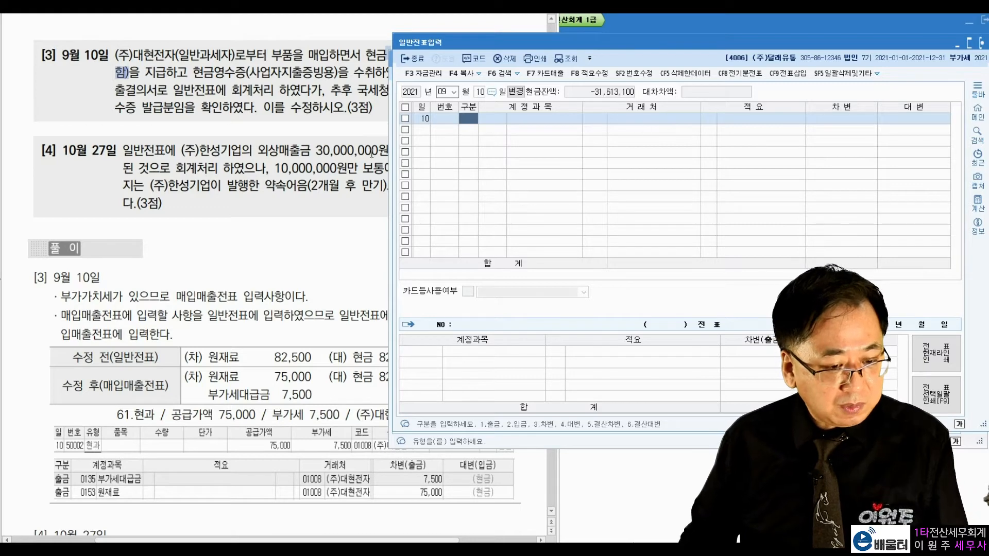
Read problem [4] for October 27 about the (주)한성기업 외상매출금 receipt in 일반전표.
{"action": "left_click", "coordinate": [215, 189]}
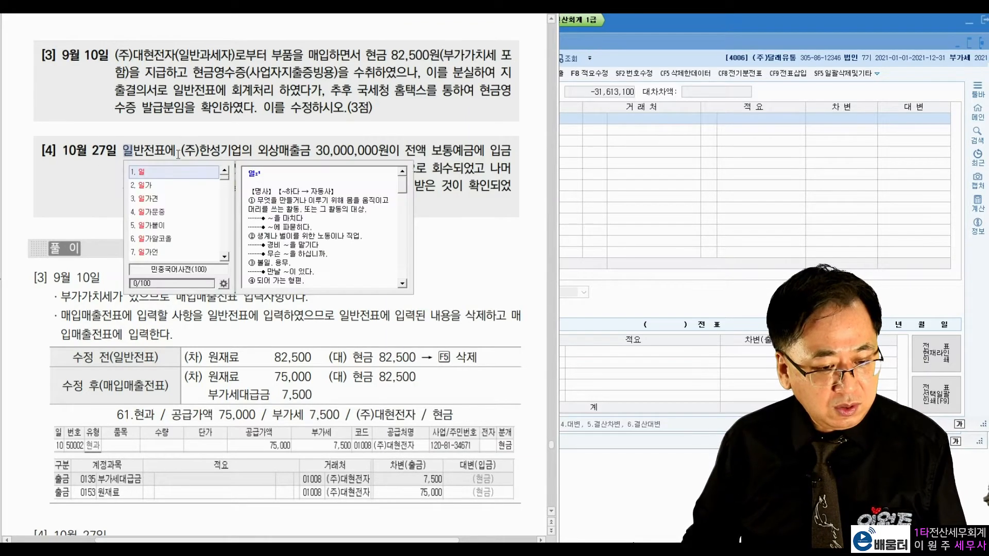
{"action": "left_click_drag", "start_coordinate": [183, 155], "coordinate": [389, 156]}
{"action": "left_click", "coordinate": [457, 150]}
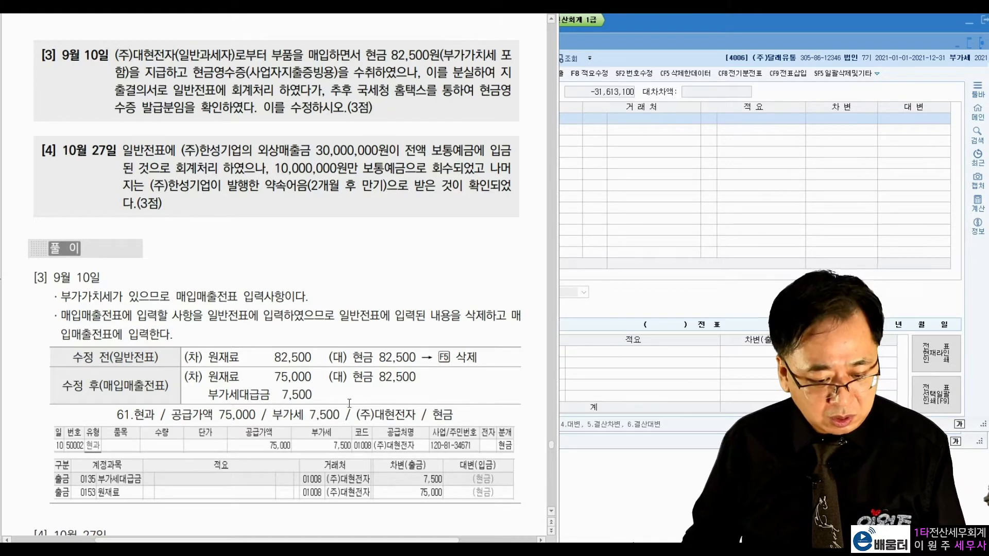
Switch to KcLep's 일반전표입력 and load the vouchers for October 27.
{"action": "key", "text": "alt+Tab"}
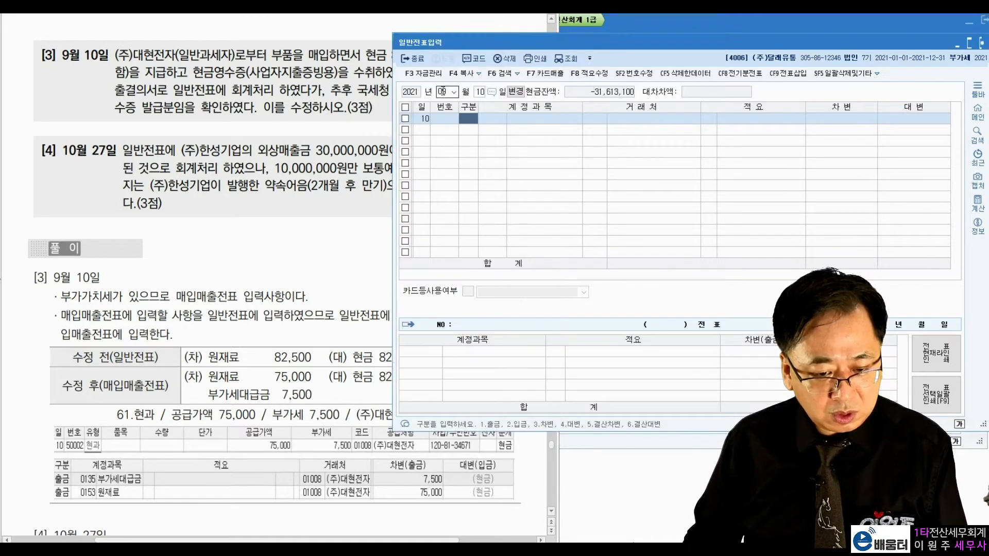
{"action": "type", "text": "10"}
{"action": "key", "text": "Return"}
{"action": "type", "text": "27"}
{"action": "key", "text": "Return"}
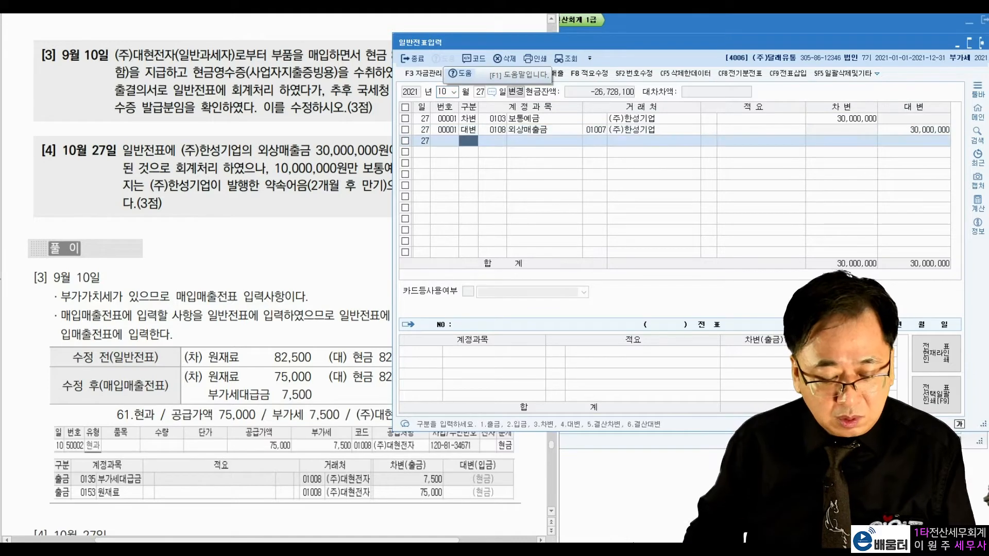
Set the debit amount of the October 27 보통예금 line to 10,000,000, as problem [4] requires, keeping the 외상매출금 line as is.
{"action": "left_click", "coordinate": [690, 129]}
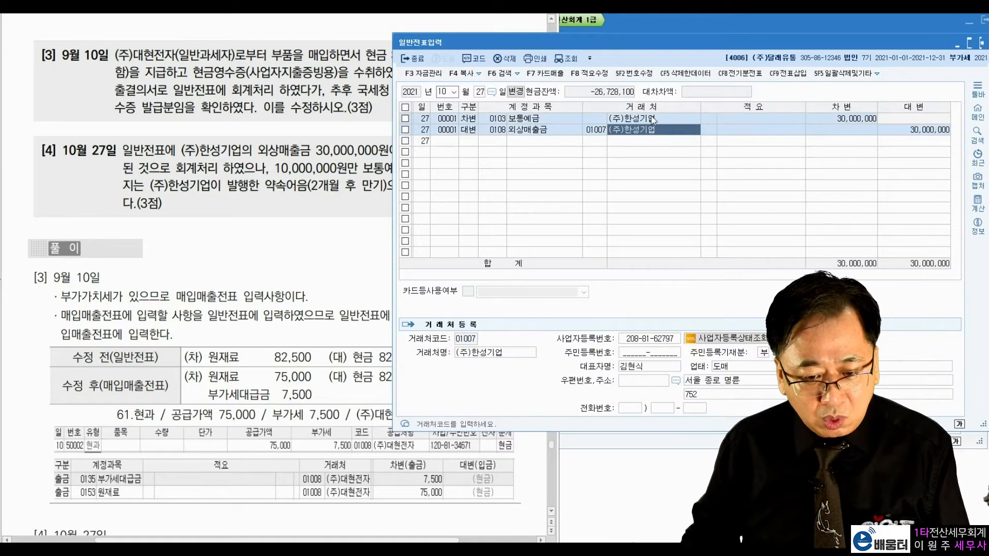
{"action": "left_click", "coordinate": [568, 124]}
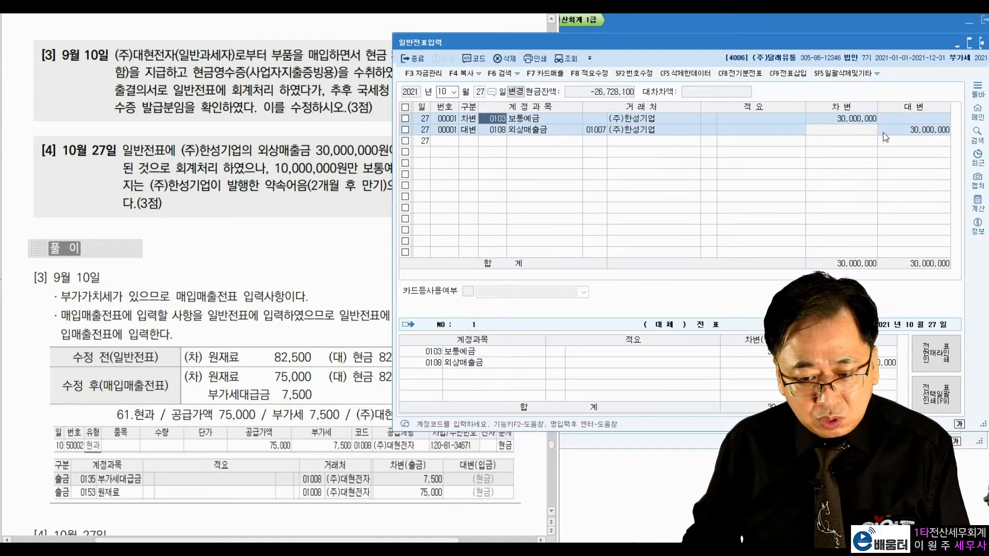
{"action": "left_click", "coordinate": [853, 119]}
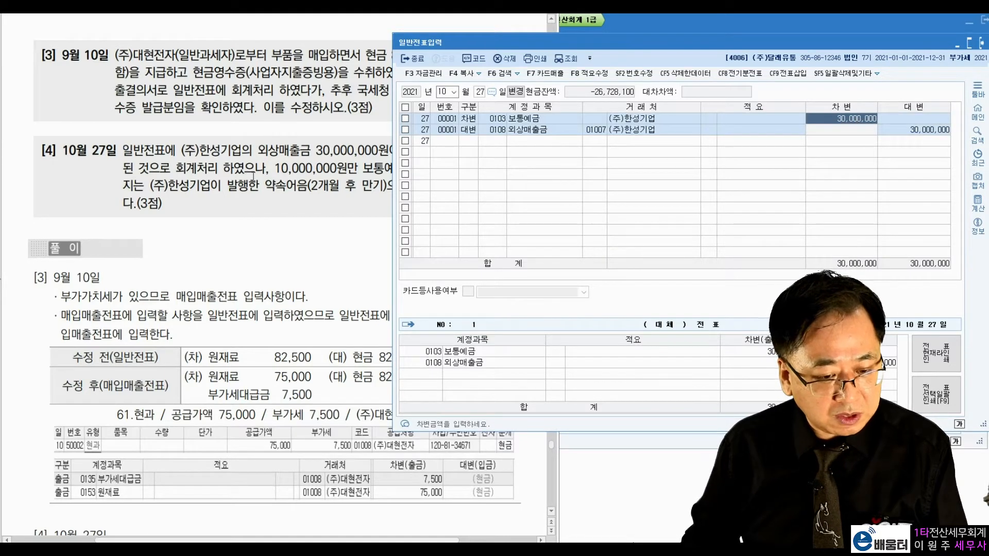
{"action": "left_click", "coordinate": [255, 177]}
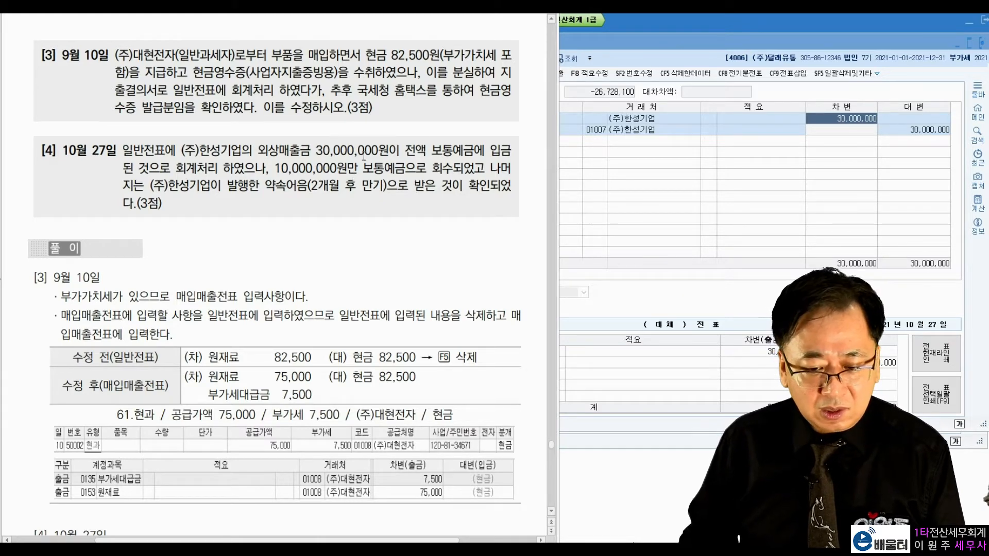
{"action": "left_click", "coordinate": [851, 120]}
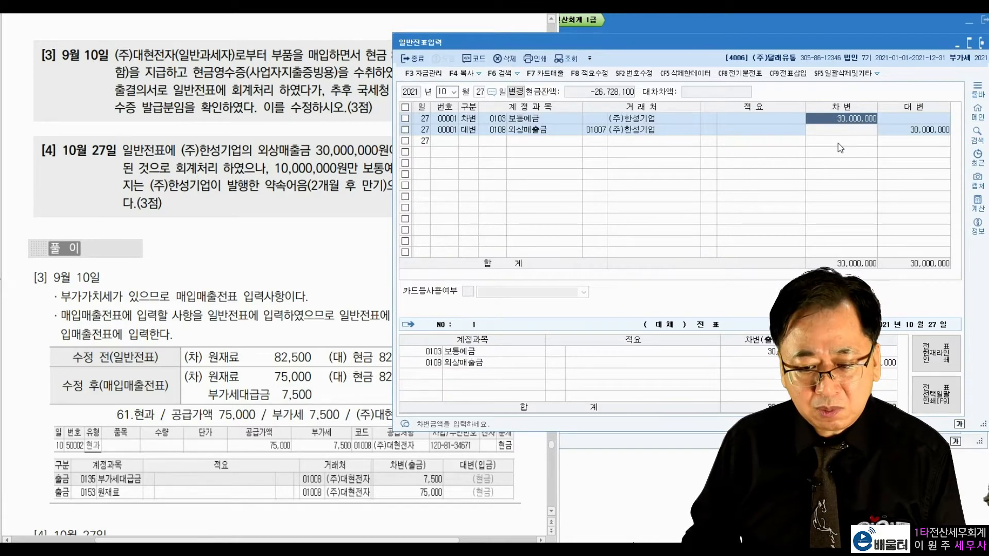
{"action": "type", "text": "10000000"}
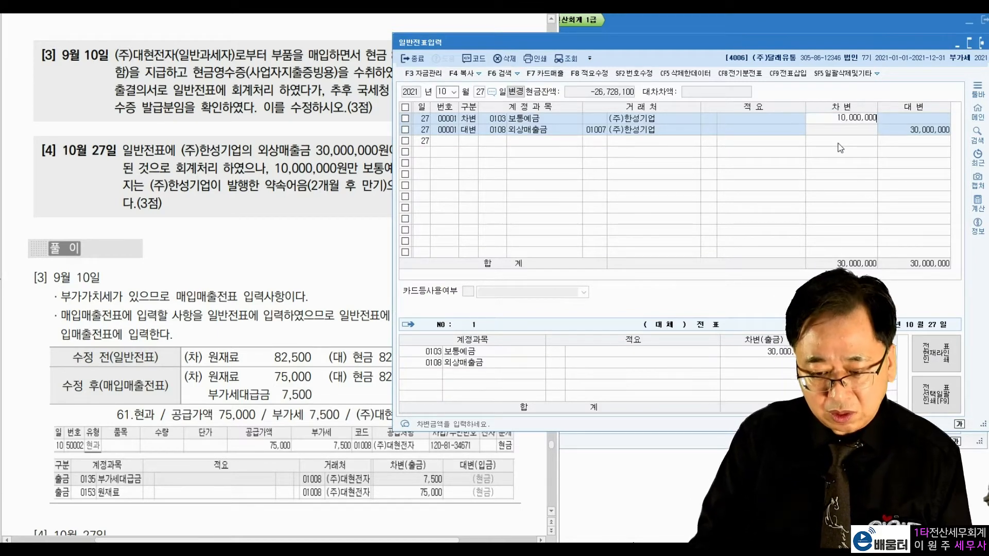
{"action": "key", "text": "Return"}
{"action": "key", "text": "Return"}
{"action": "key", "text": "Return"}
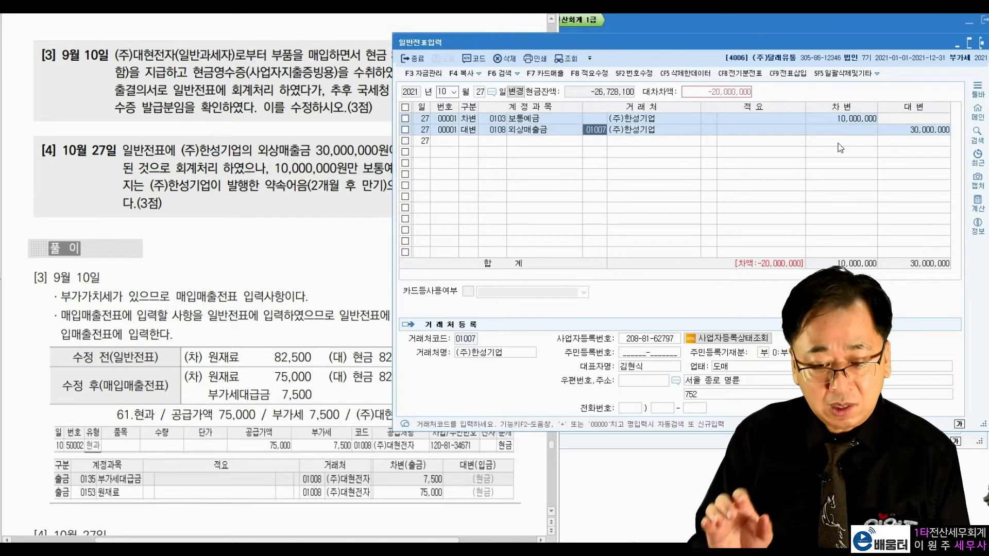
{"action": "key", "text": "Return"}
{"action": "key", "text": "Return"}
{"action": "key", "text": "Return"}
{"action": "key", "text": "Return"}
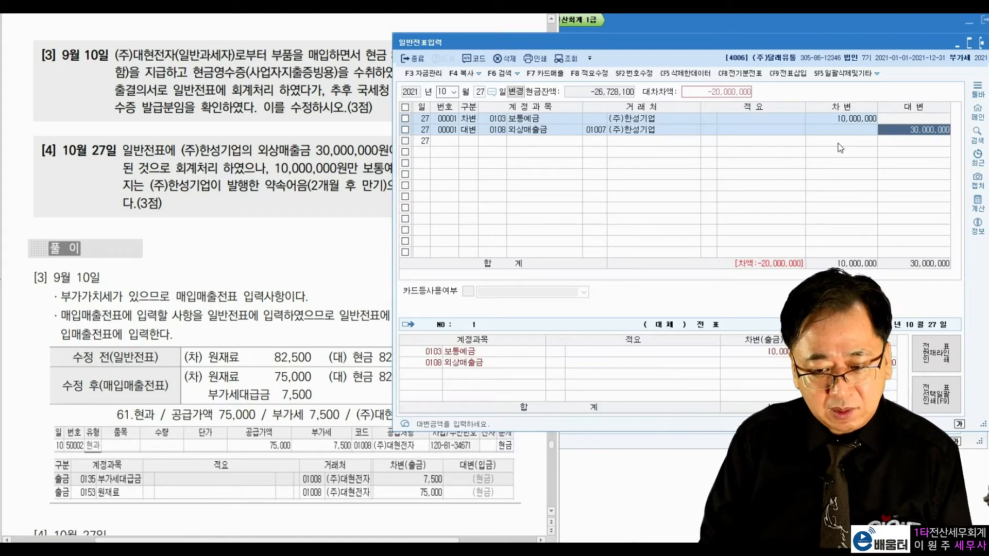
Add a debit line for 0110 받을어음 of 20,000,000 to the October 27 voucher.
{"action": "type", "text": "3"}
{"action": "key", "text": "Return"}
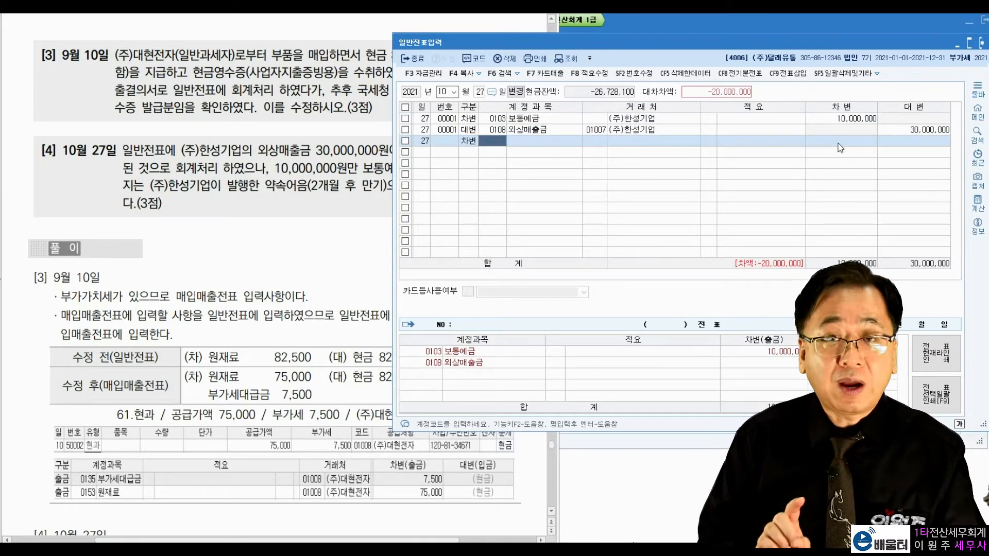
{"action": "type", "text": "받을어"}
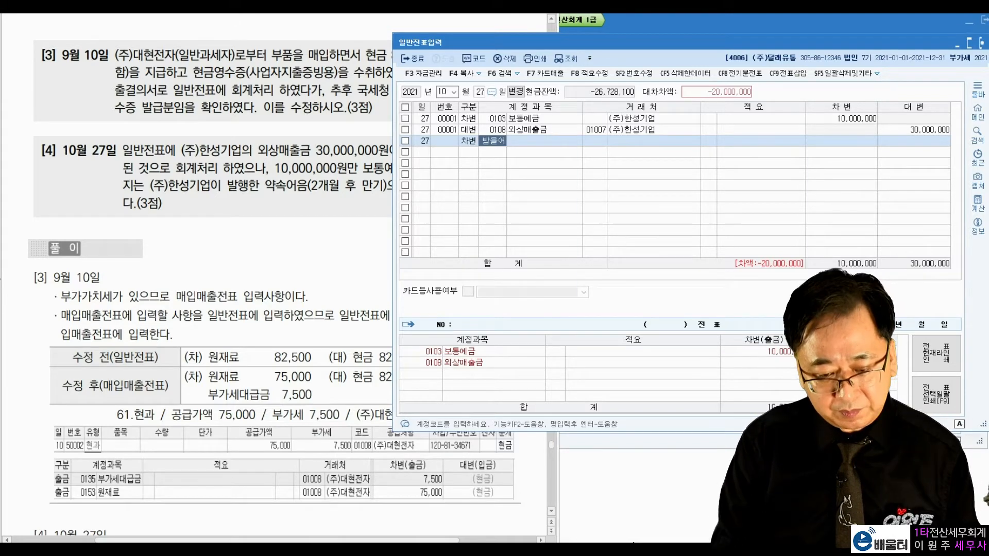
{"action": "key", "text": "Return"}
{"action": "key", "text": "Return"}
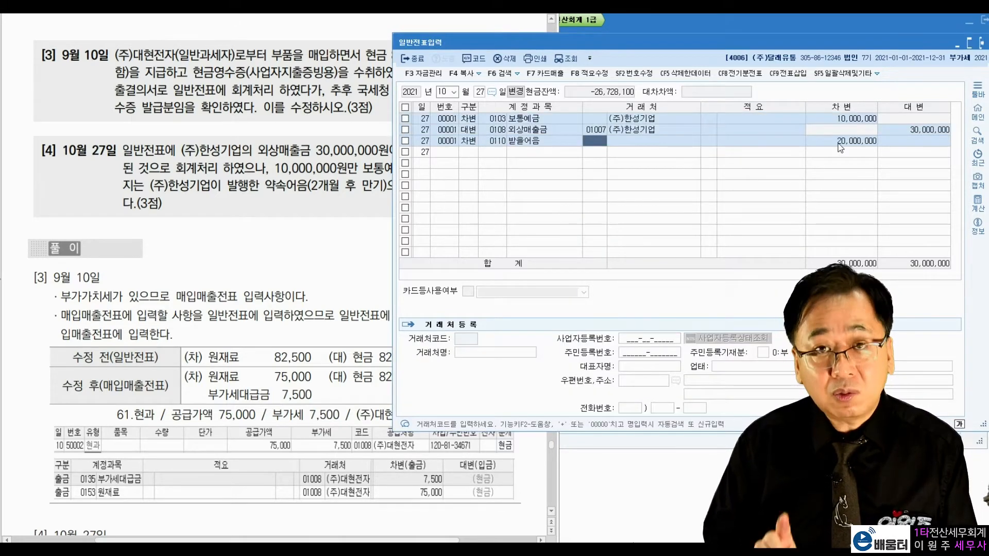
{"action": "key", "text": "Return"}
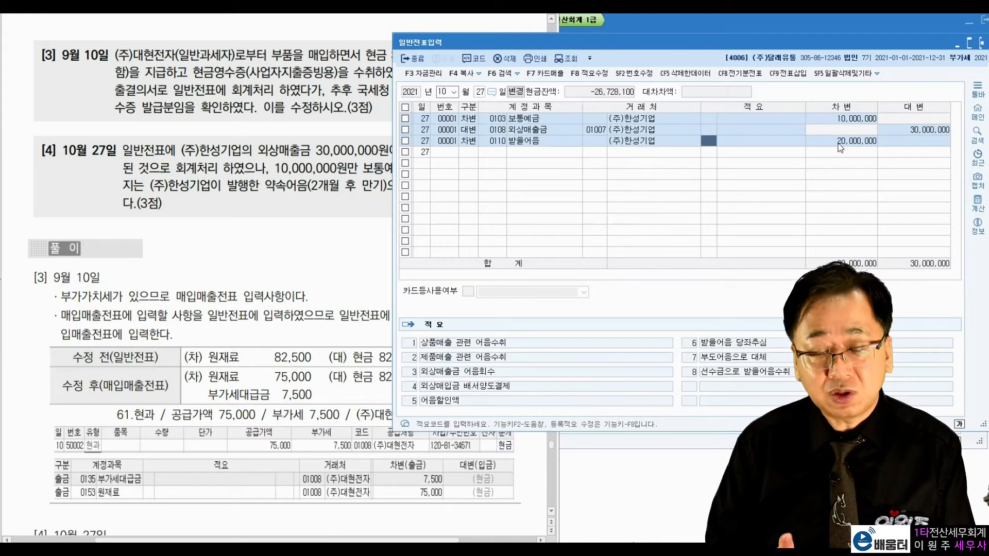
Assign customer code 01007 (주)한성기업 to the 받을어음 line and complete the line.
{"action": "key", "text": "Left"}
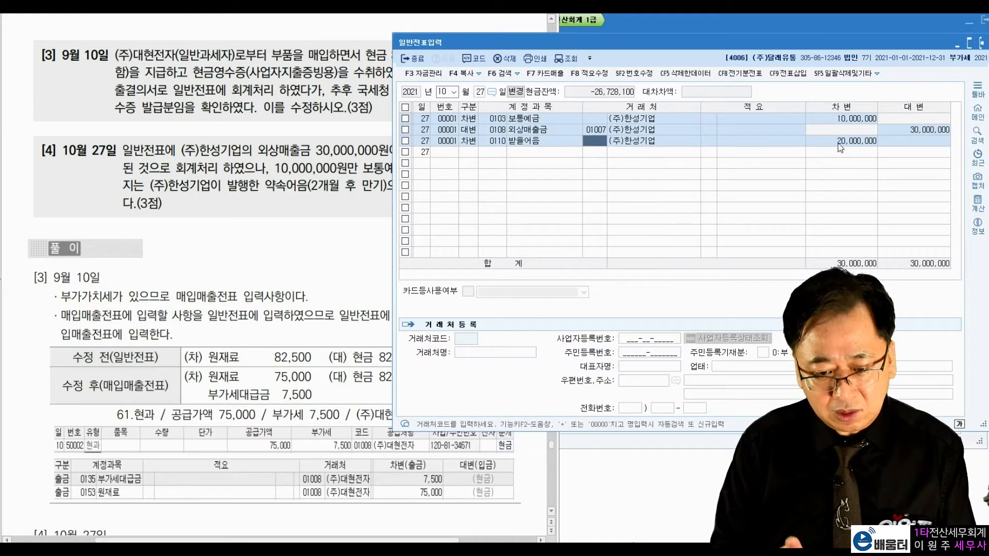
{"action": "type", "text": "1007"}
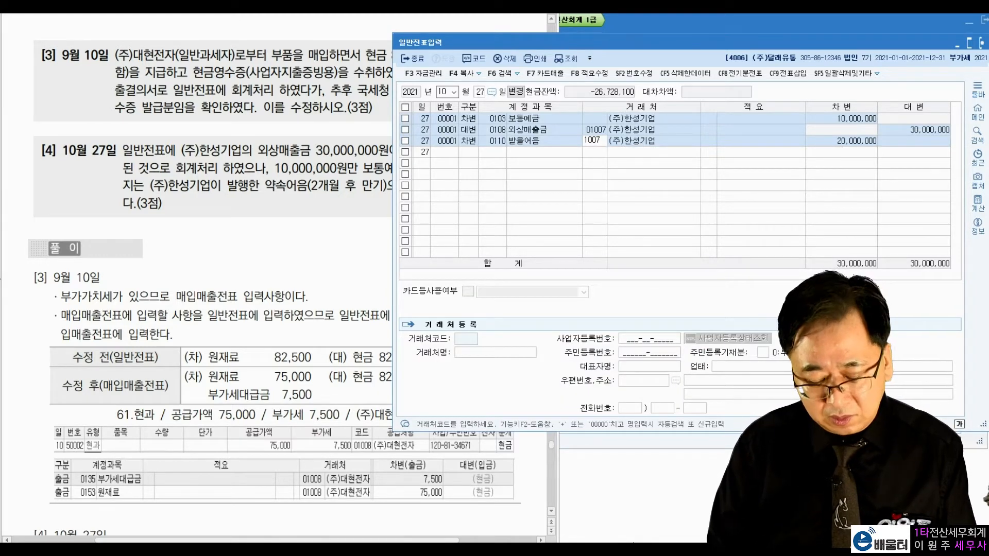
{"action": "key", "text": "Return"}
{"action": "key", "text": "Left"}
{"action": "key", "text": "Left"}
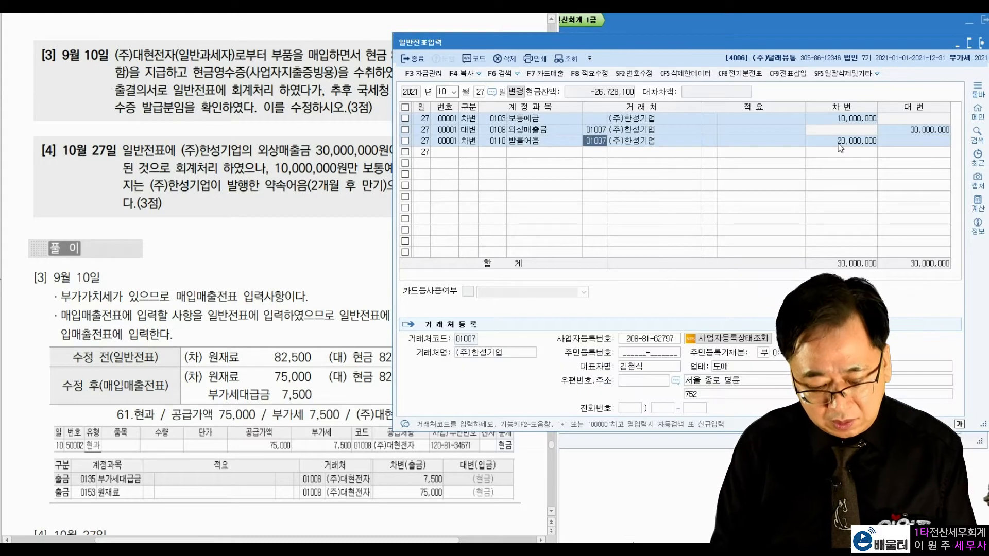
{"action": "key", "text": "Up"}
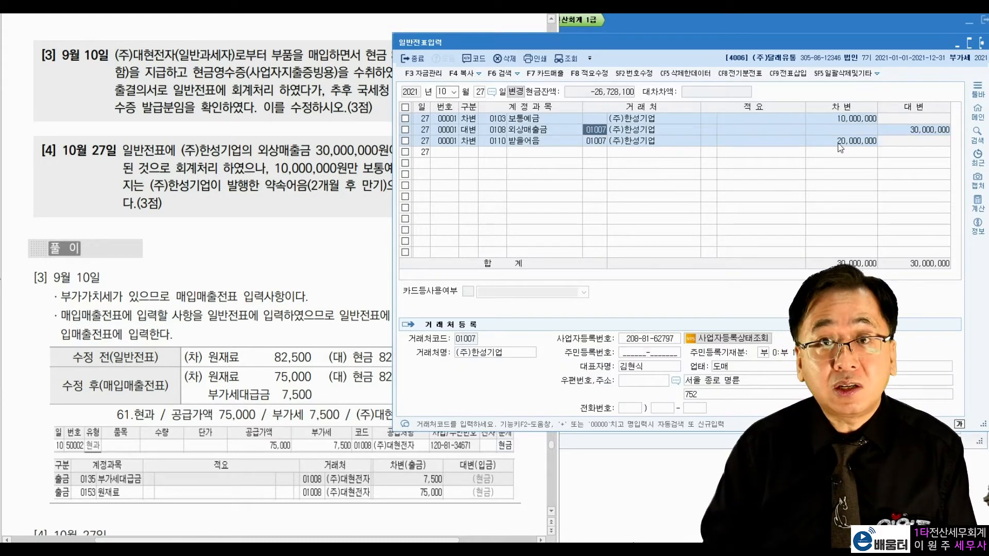
{"action": "key", "text": "Down"}
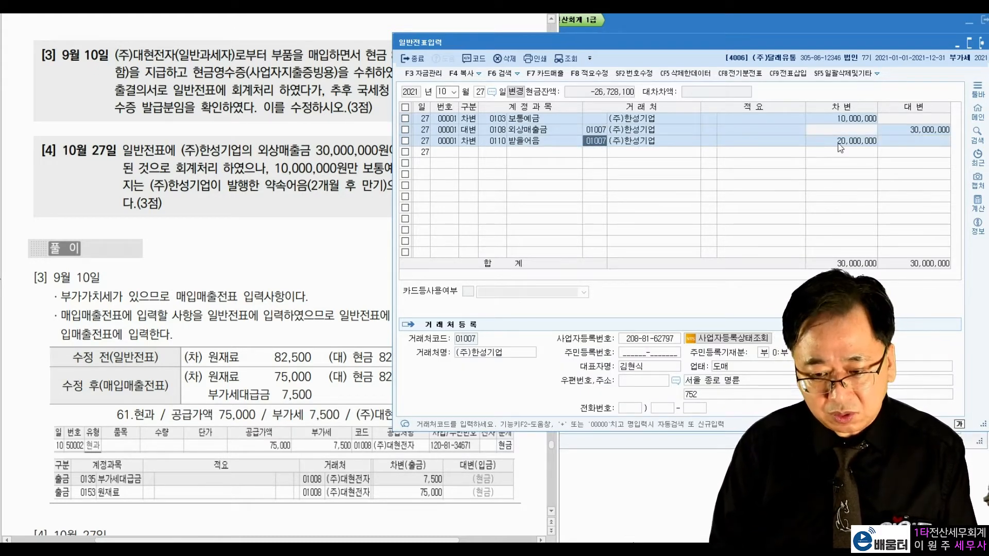
{"action": "key", "text": "Right"}
{"action": "key", "text": "Right"}
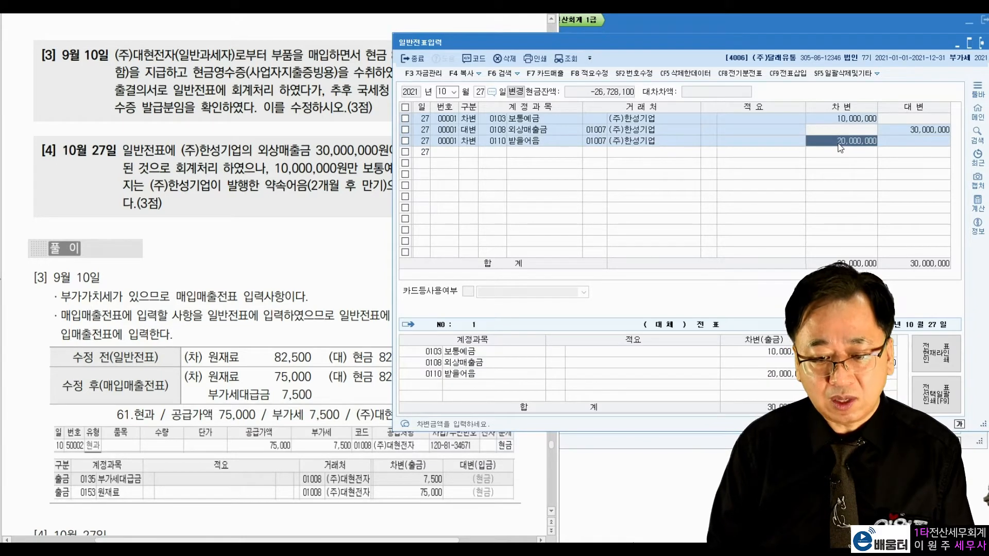
{"action": "key", "text": "Return"}
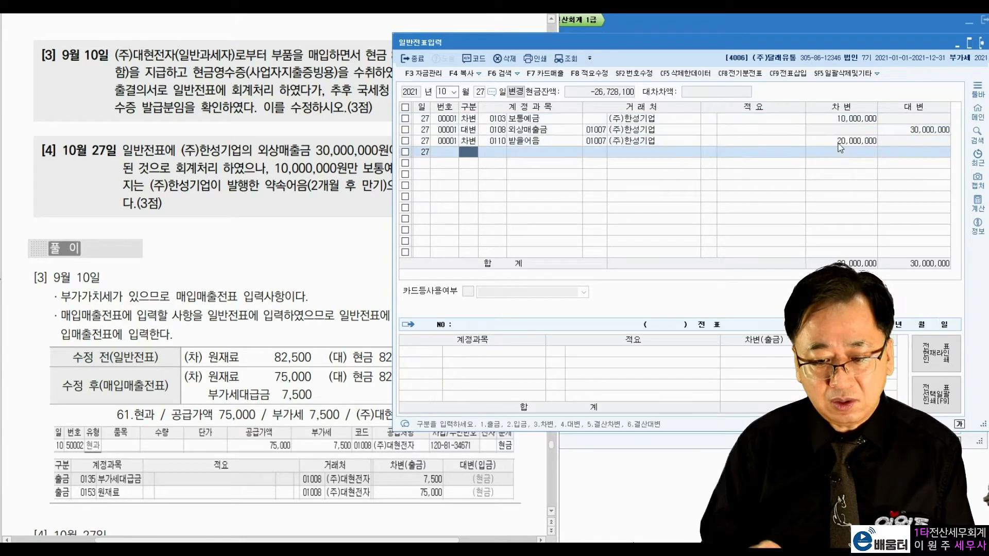
Check the solution to problem [3] for September 10 in the exercise document, covering the deleted 일반전표 entry and the corrected 매입매출전표 entry.
{"action": "left_click", "coordinate": [328, 251]}
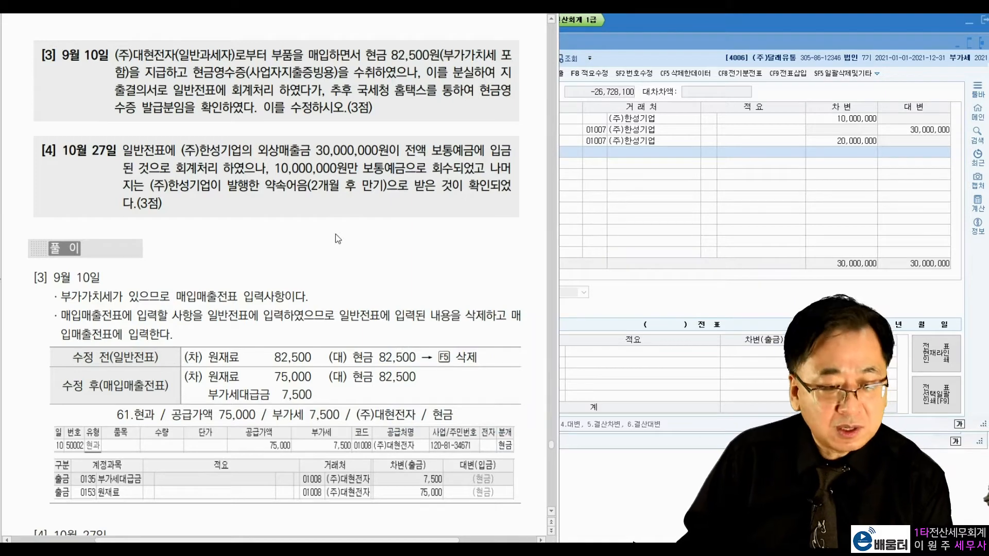
{"action": "scroll", "coordinate": [342, 230], "scroll_direction": "down", "scroll_amount": 3}
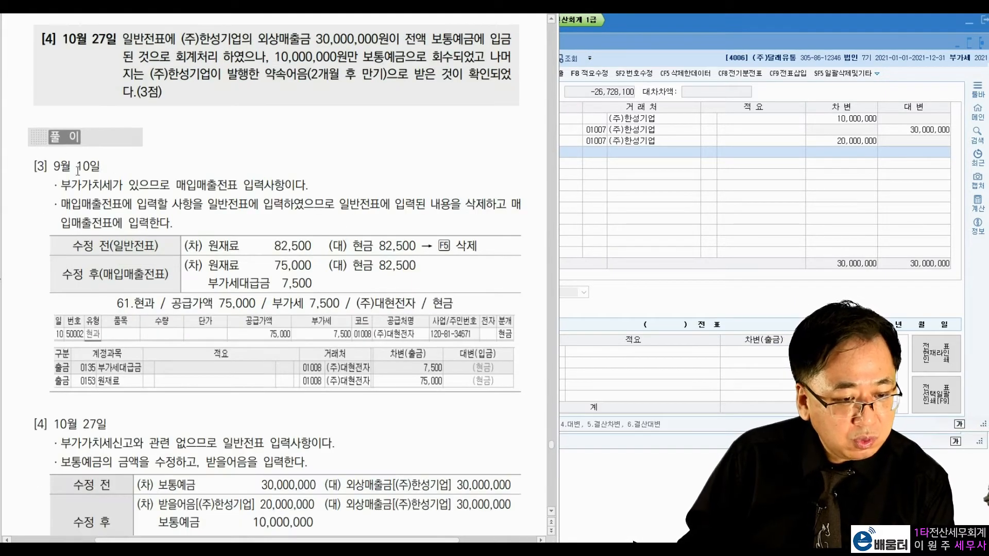
{"action": "scroll", "coordinate": [82, 171], "scroll_direction": "up", "scroll_amount": 3}
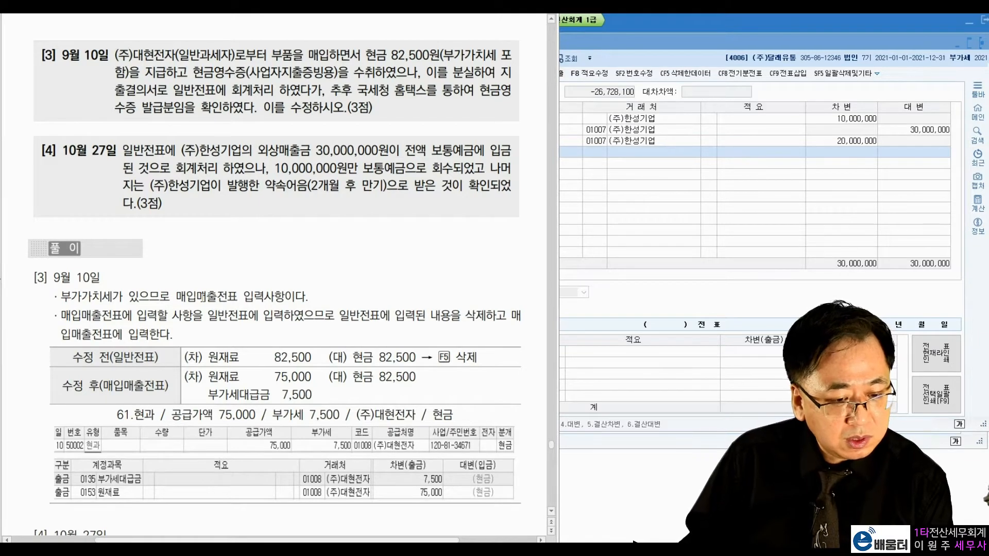
{"action": "left_click_drag", "start_coordinate": [178, 297], "coordinate": [273, 297]}
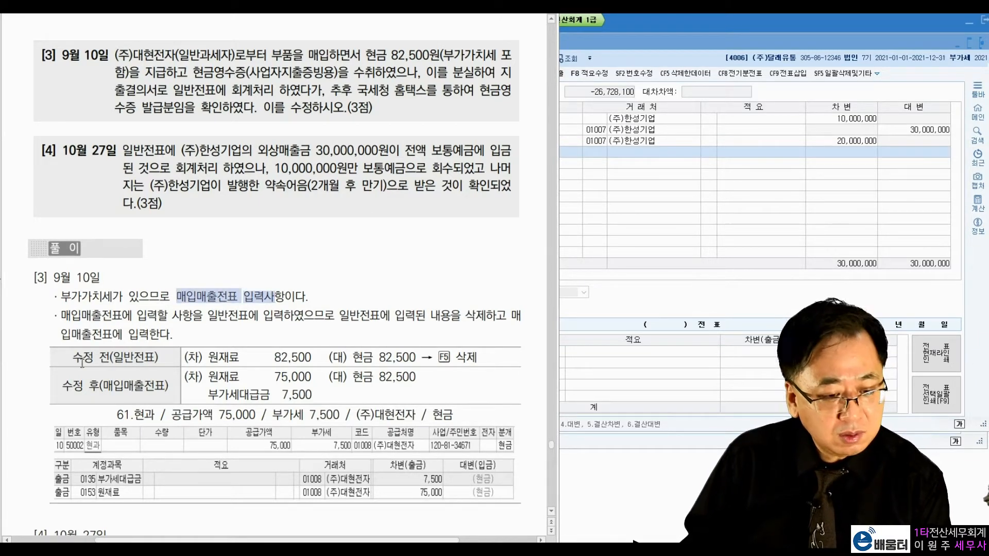
{"action": "left_click_drag", "start_coordinate": [81, 355], "coordinate": [485, 361]}
{"action": "left_click", "coordinate": [456, 364]}
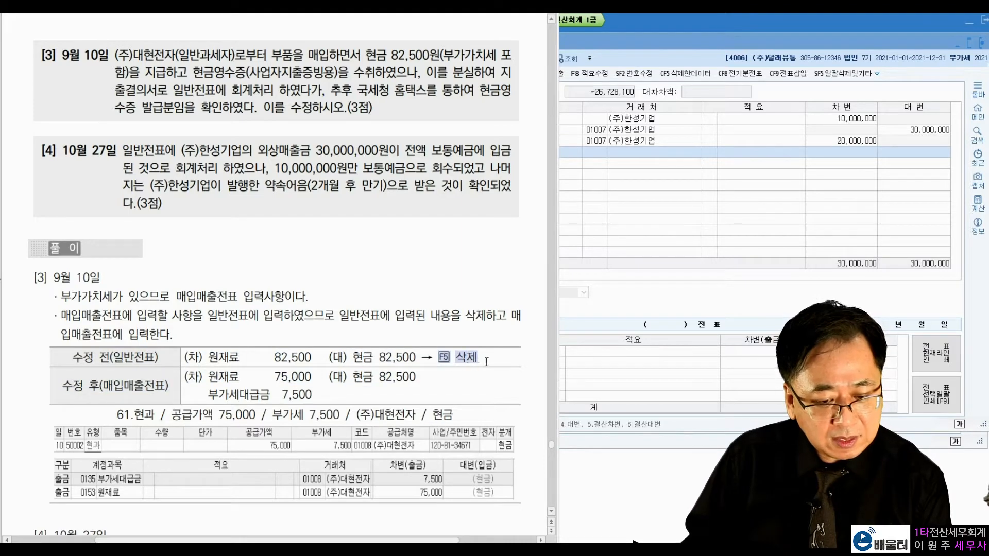
{"action": "left_click_drag", "start_coordinate": [273, 377], "coordinate": [331, 377]}
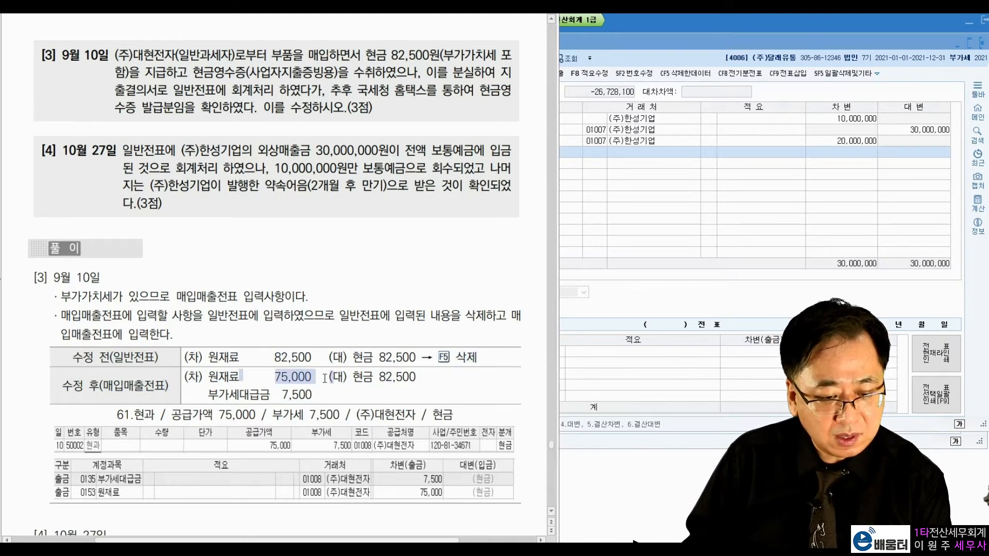
{"action": "left_click", "coordinate": [326, 386]}
{"action": "scroll", "coordinate": [336, 415], "scroll_direction": "down", "scroll_amount": 8}
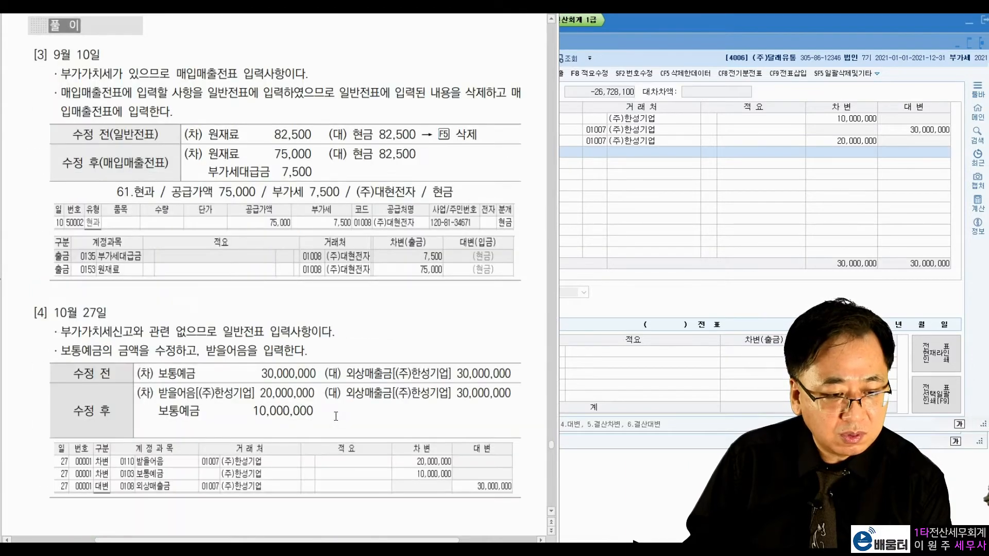
Check the solution to problem [4] for October 27, comparing the 보통예금 and 받을어음 entries before and after correction.
{"action": "left_click_drag", "start_coordinate": [68, 165], "coordinate": [275, 172]}
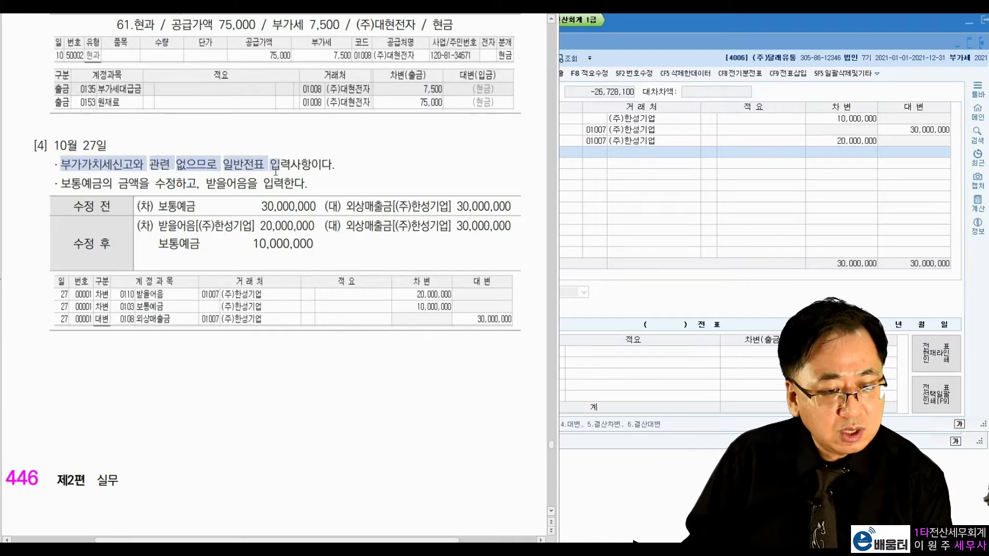
{"action": "left_click", "coordinate": [403, 176]}
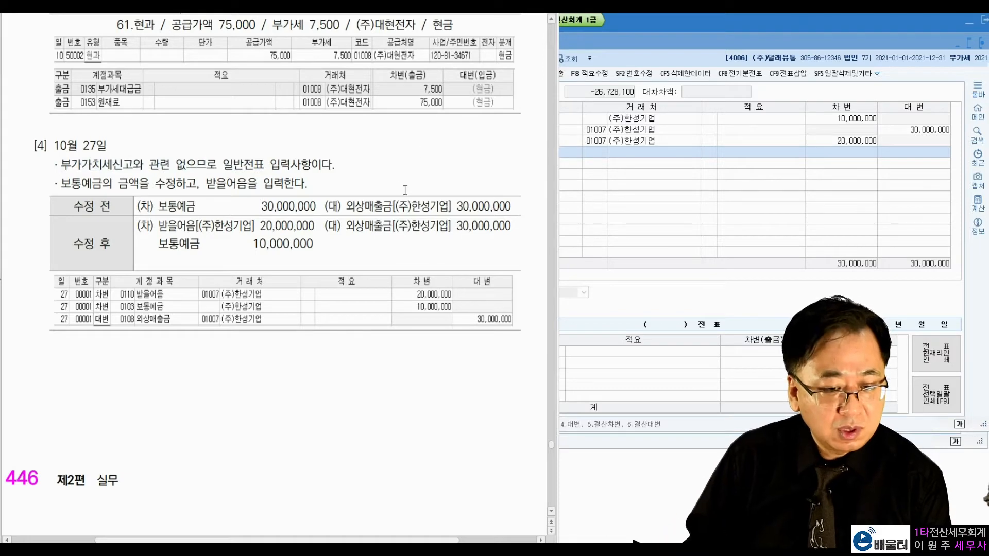
{"action": "left_click_drag", "start_coordinate": [158, 206], "coordinate": [309, 211]}
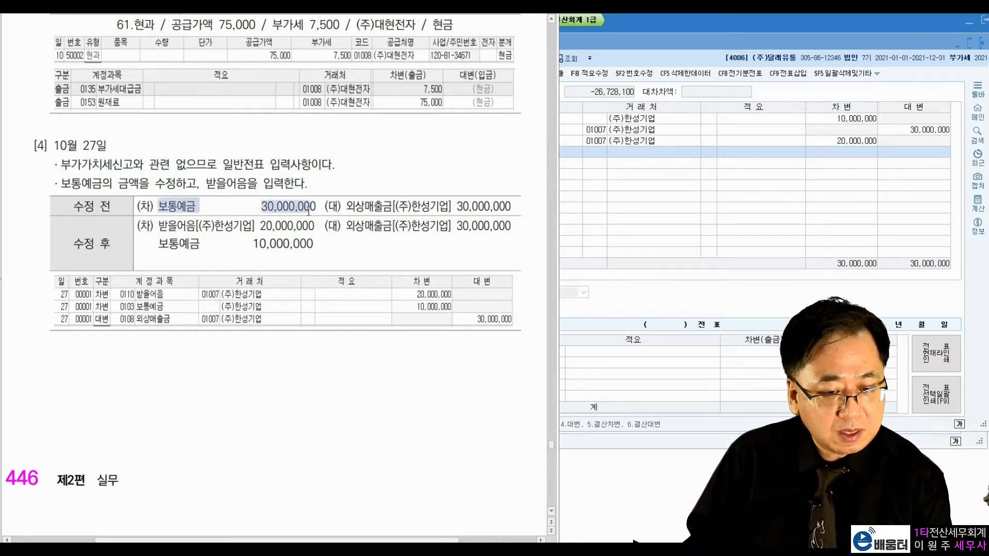
{"action": "left_click", "coordinate": [272, 251]}
{"action": "left_click_drag", "start_coordinate": [160, 244], "coordinate": [273, 245]}
{"action": "left_click", "coordinate": [274, 231]}
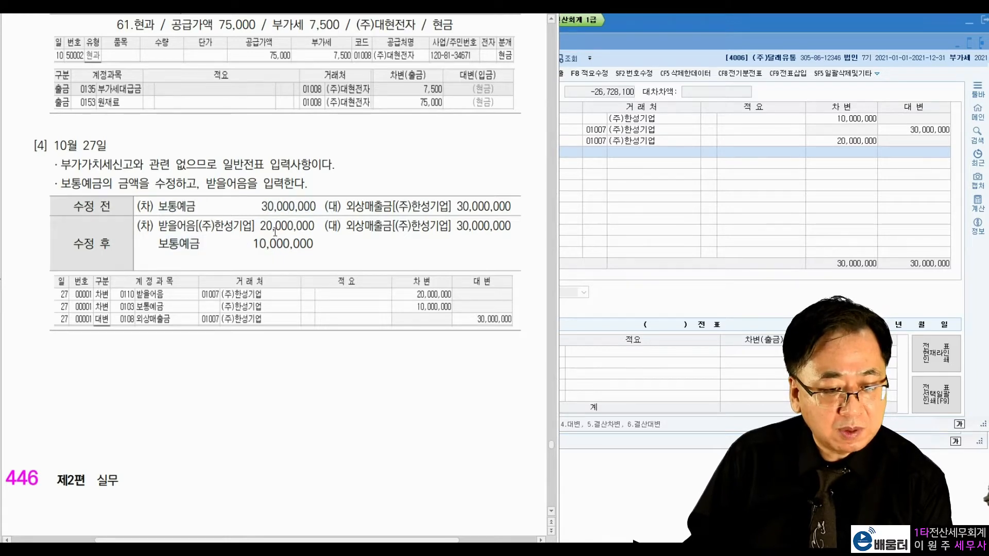
{"action": "left_click_drag", "start_coordinate": [193, 233], "coordinate": [241, 231]}
{"action": "left_click_drag", "start_coordinate": [314, 216], "coordinate": [314, 217]}
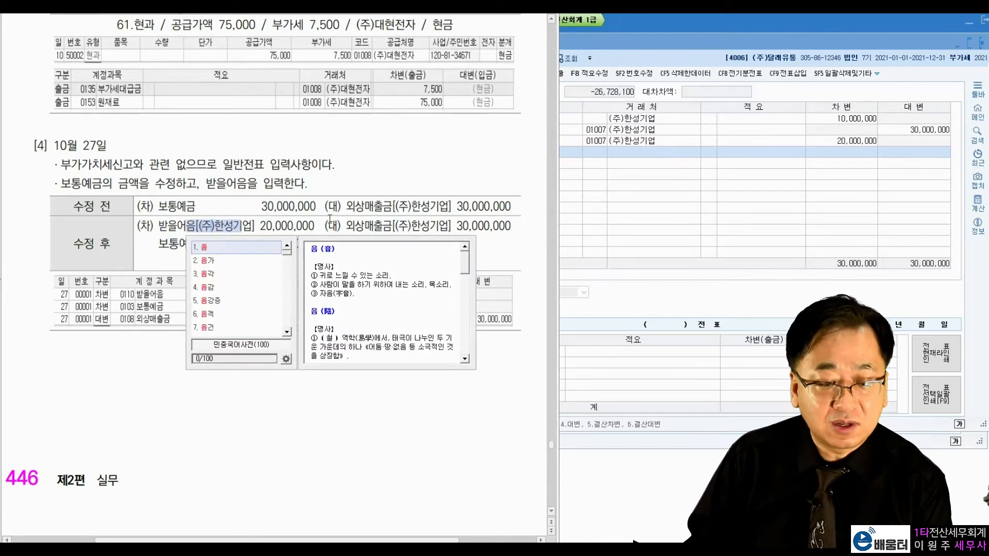
{"action": "left_click", "coordinate": [356, 198]}
Go to problem [5] for October 13 in the exercise document and circle 포함 in its 부가가치세 포함 note.
{"action": "scroll", "coordinate": [371, 217], "scroll_direction": "down", "scroll_amount": 10}
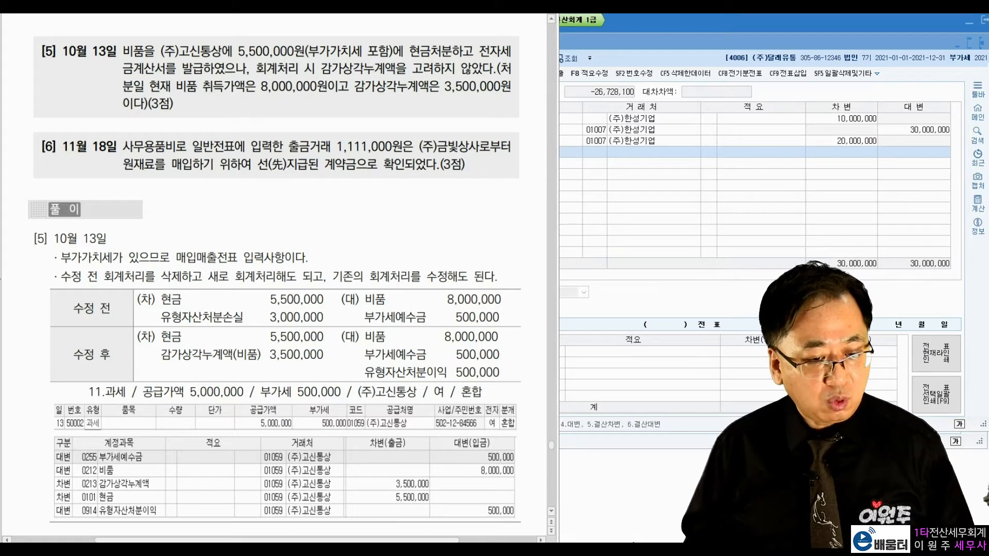
{"action": "mouse_move", "coordinate": [389, 57]}
{"action": "left_mouse_down"}
{"action": "mouse_move", "coordinate": [371, 52]}
{"action": "mouse_move", "coordinate": [396, 58]}
{"action": "left_mouse_up"}
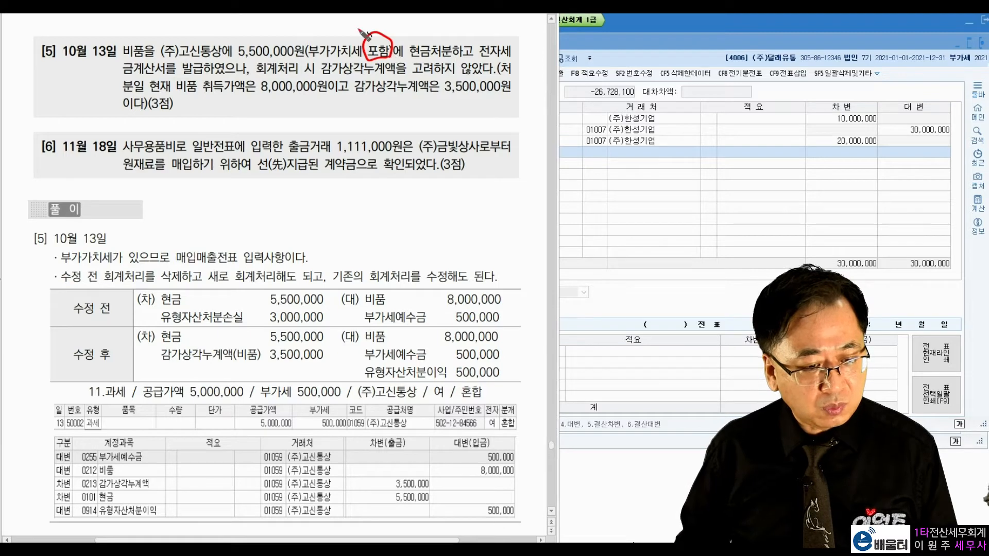
Mark 현금처분, 전자세금계산서 and (주)고신통상 in problem [5] of the exercise document, and clear the pen marks.
{"action": "left_click_drag", "start_coordinate": [411, 61], "coordinate": [455, 58]}
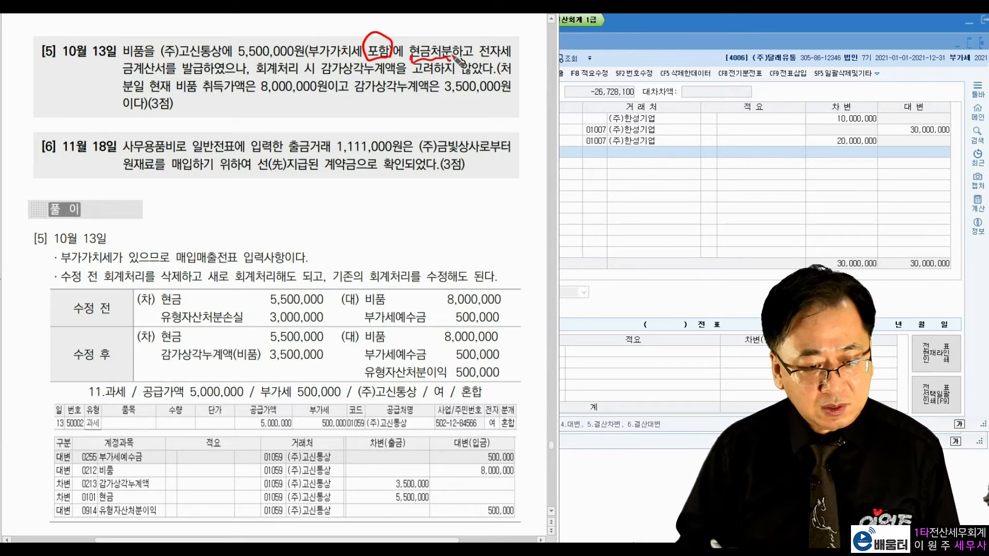
{"action": "left_click_drag", "start_coordinate": [509, 45], "coordinate": [520, 42]}
{"action": "left_click_drag", "start_coordinate": [165, 64], "coordinate": [167, 58]}
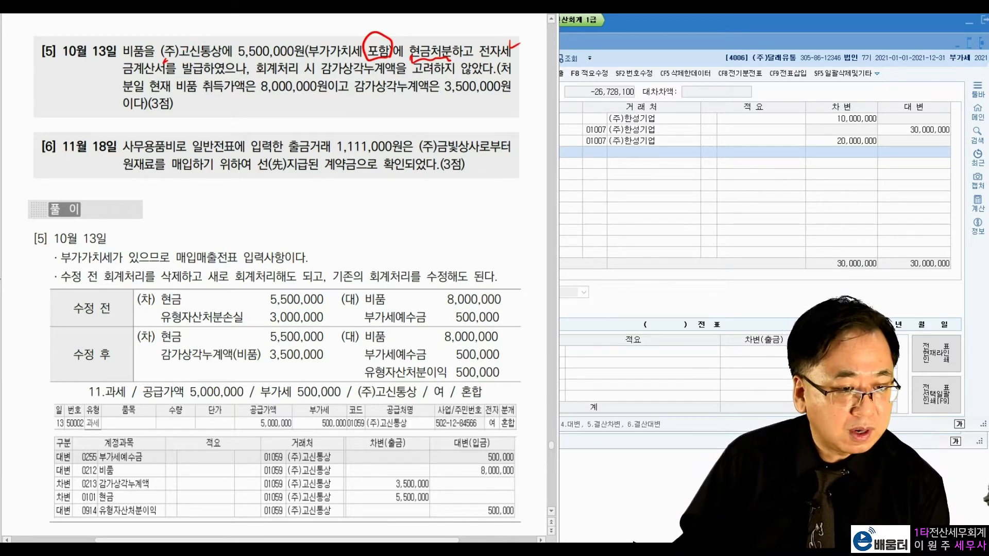
{"action": "key", "text": "Escape"}
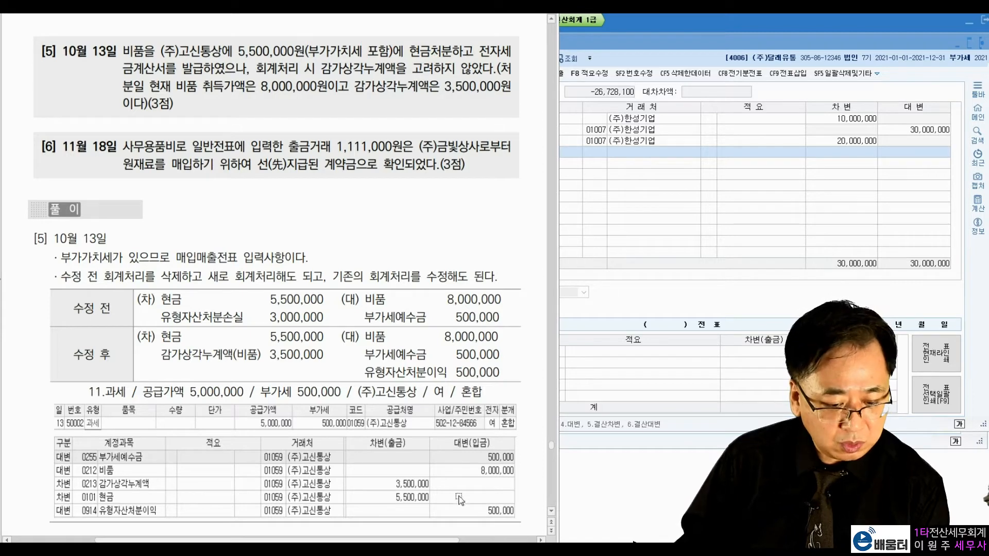
Switch to 매입매출전표입력, display the vouchers for October 13 and select the (주)고신통상 voucher to show its journal entry.
{"action": "key", "text": "alt+Tab"}
{"action": "left_click", "coordinate": [435, 126]}
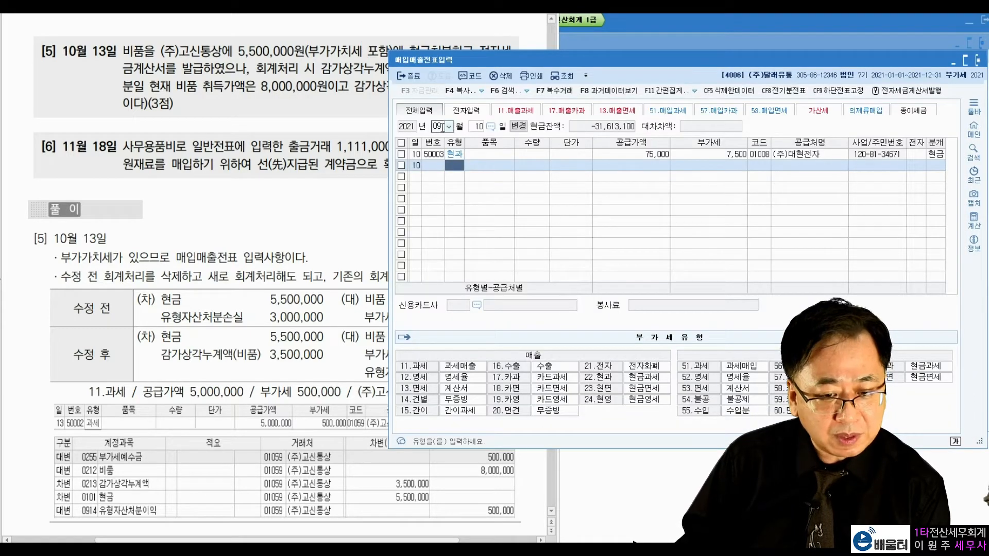
{"action": "type", "text": "10"}
{"action": "key", "text": "Return"}
{"action": "type", "text": "13"}
{"action": "key", "text": "Return"}
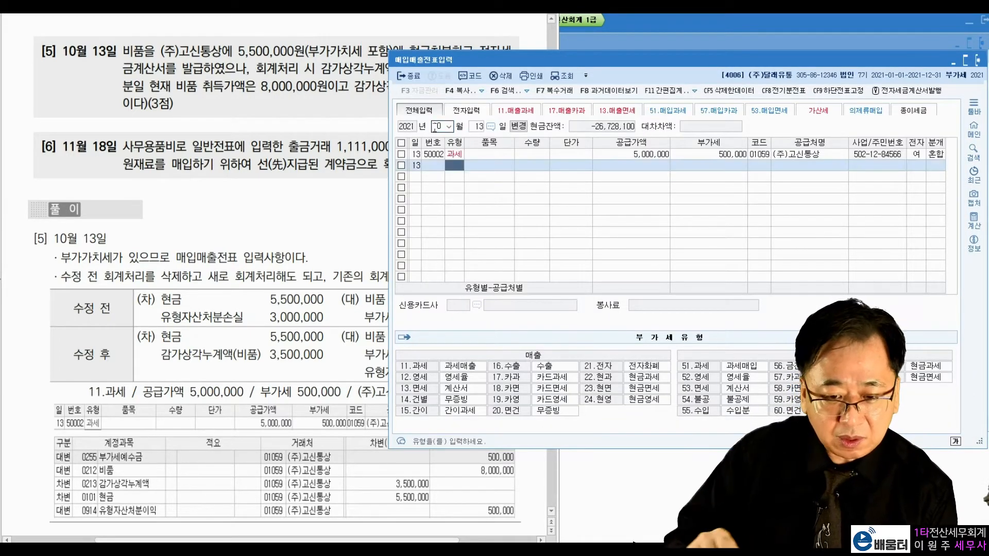
{"action": "left_click", "coordinate": [811, 154]}
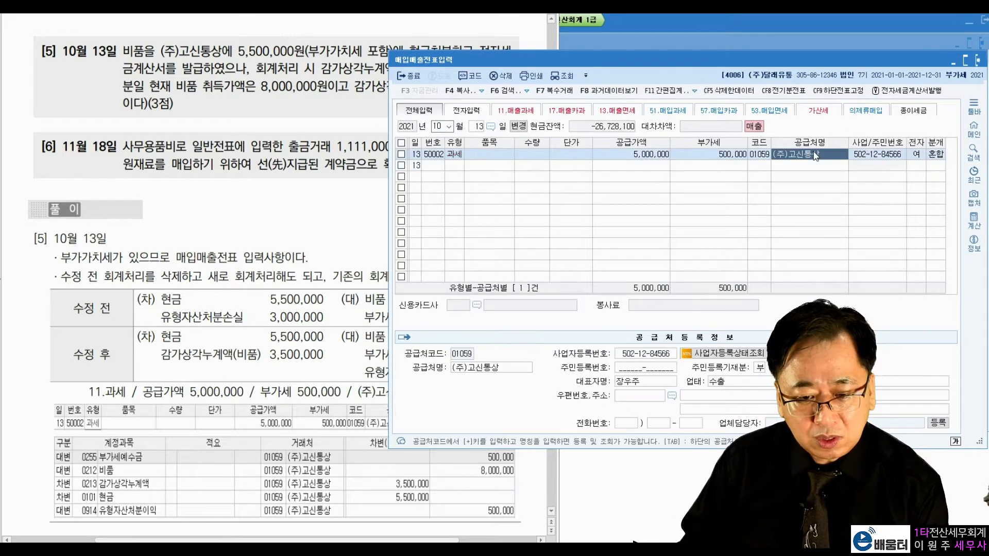
{"action": "left_click", "coordinate": [708, 154]}
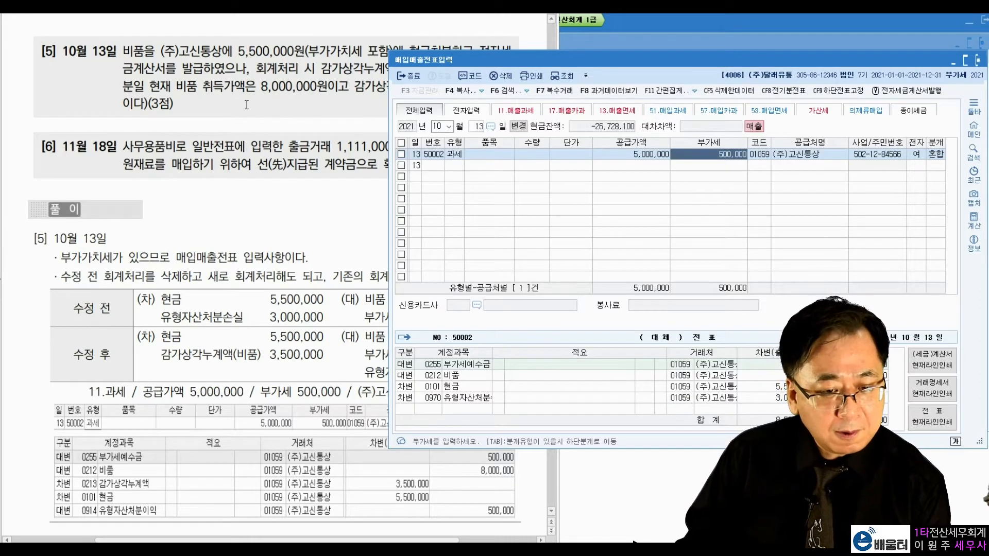
Compare the voucher's 비품, 현금 and 유형자산처분손실 lines with problem [5]'s 비품 취득가액 and its note on the ignored 감가상각누계액.
{"action": "left_click", "coordinate": [321, 69]}
{"action": "left_click_drag", "start_coordinate": [320, 68], "coordinate": [455, 73]}
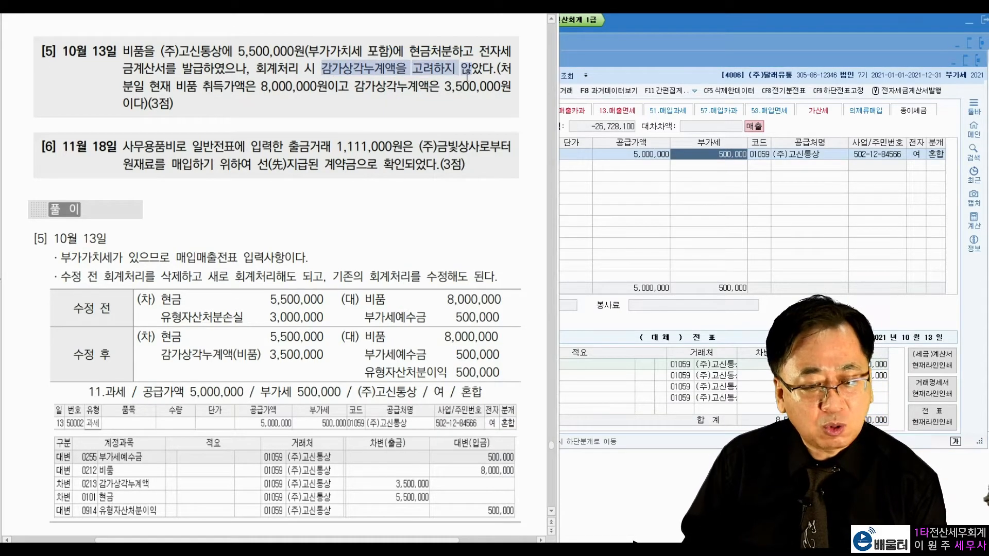
{"action": "left_click", "coordinate": [663, 54]}
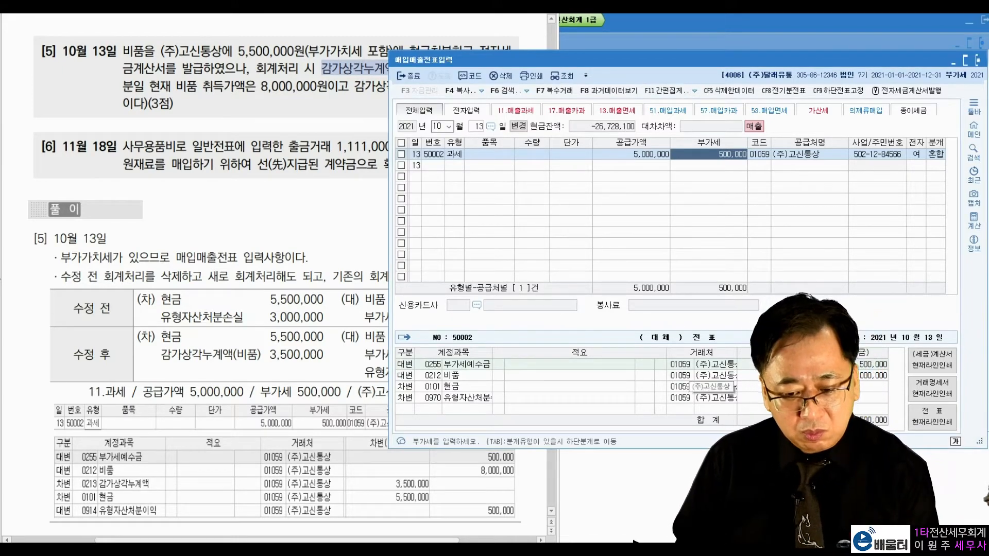
{"action": "key", "text": "Tab"}
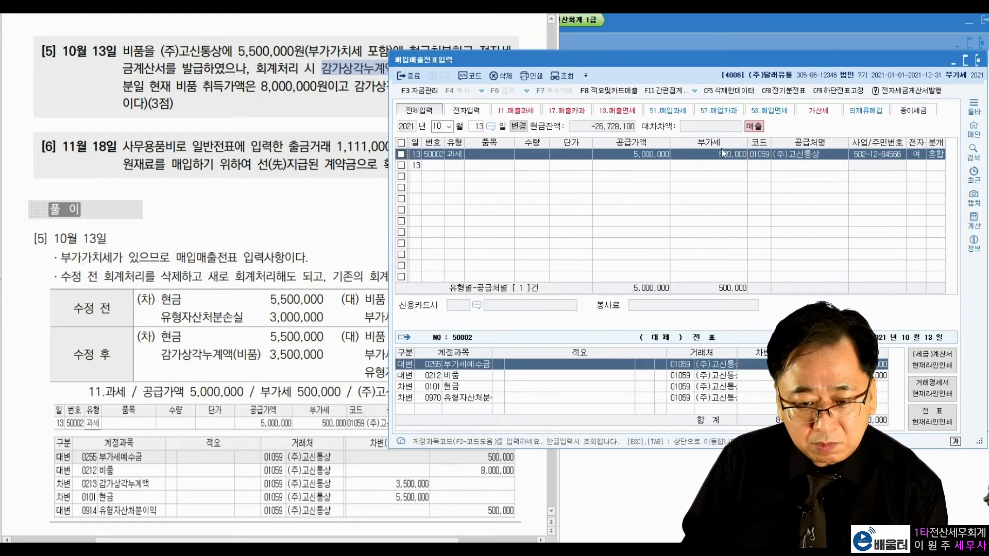
{"action": "key", "text": "Escape"}
{"action": "left_click", "coordinate": [759, 375]}
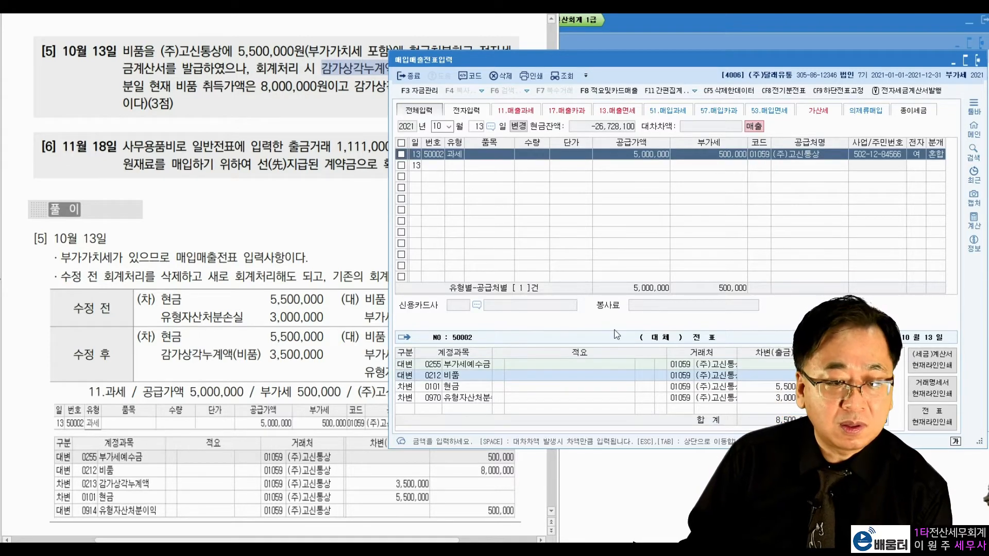
{"action": "left_click_drag", "start_coordinate": [176, 86], "coordinate": [315, 89]}
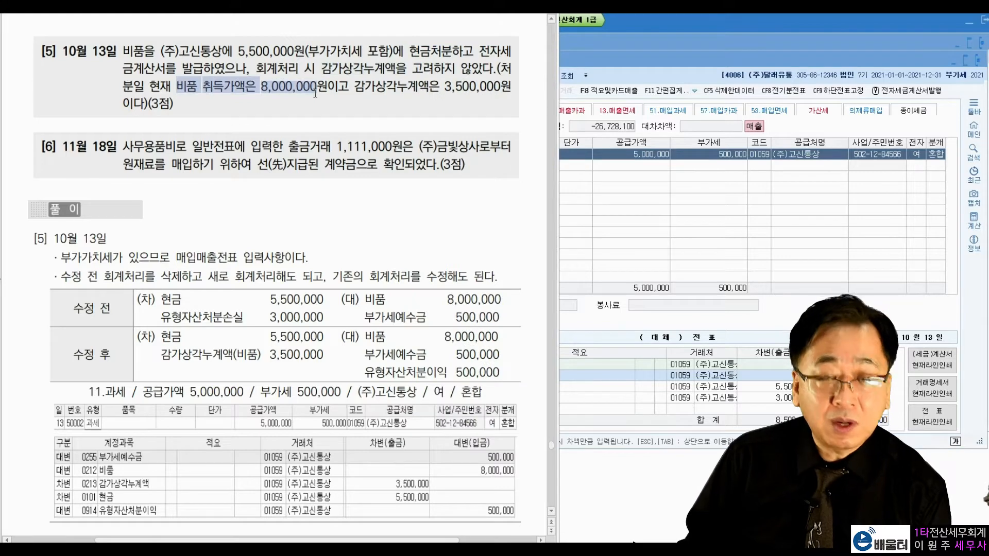
{"action": "left_click", "coordinate": [768, 398]}
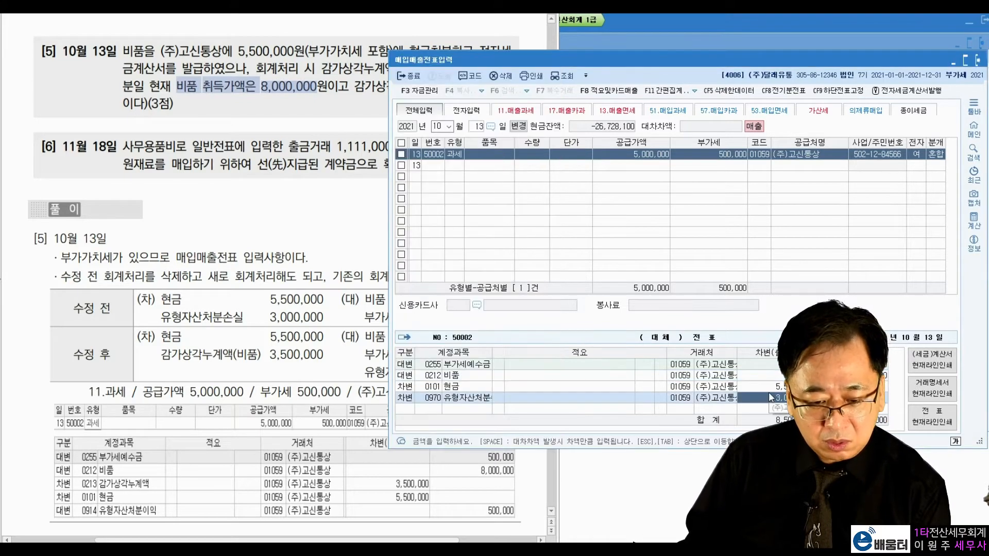
{"action": "key", "text": "Up"}
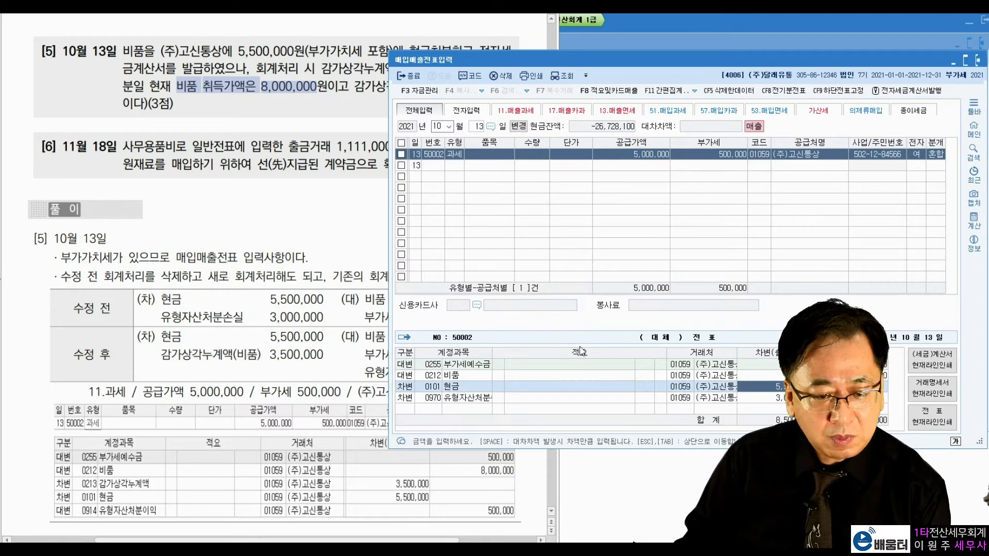
{"action": "left_click", "coordinate": [377, 66]}
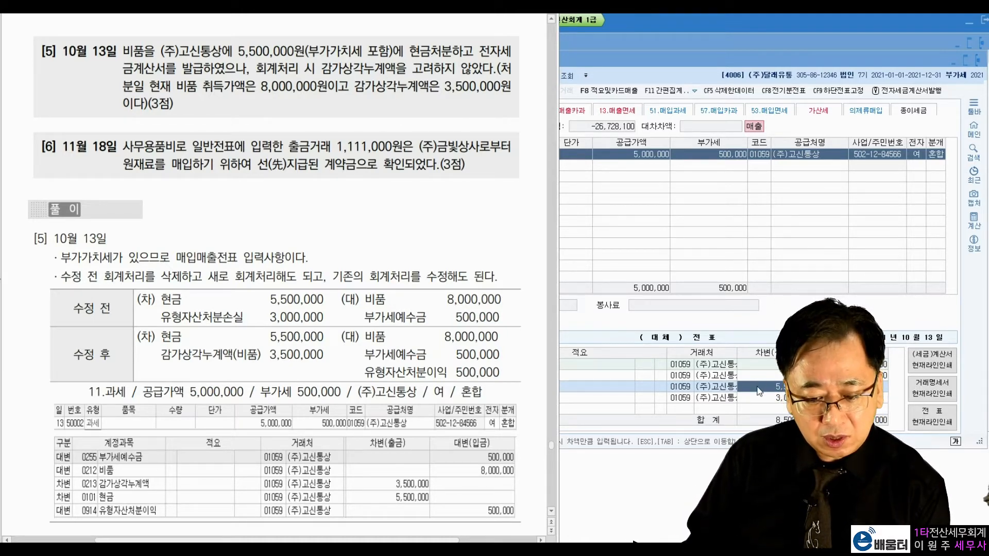
Check the voucher's 현금 line and the 감가상각누계액 amount stated in problem [5] of the exercise document.
{"action": "left_click", "coordinate": [778, 308]}
{"action": "left_click", "coordinate": [443, 388]}
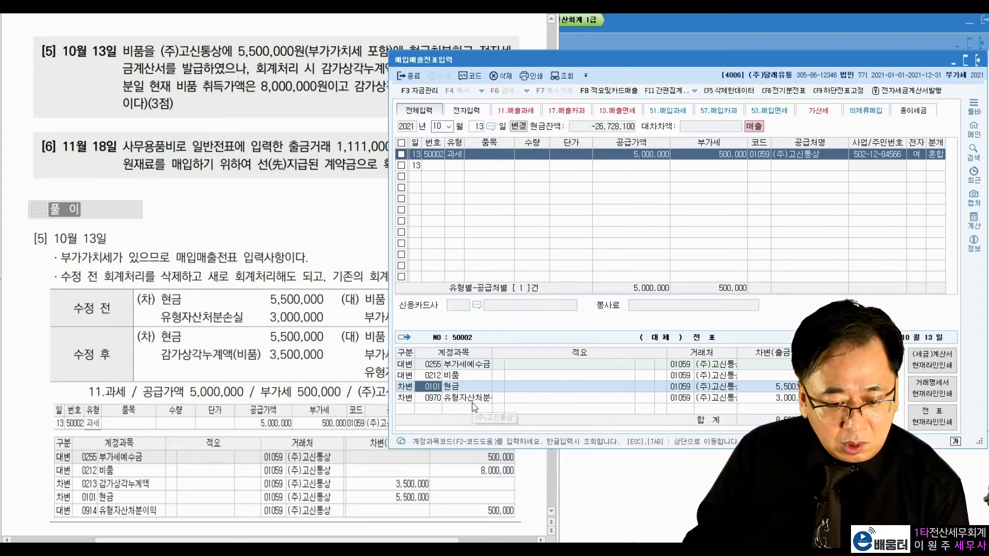
{"action": "left_click", "coordinate": [354, 86]}
{"action": "left_click_drag", "start_coordinate": [354, 86], "coordinate": [502, 85]}
{"action": "left_click", "coordinate": [386, 103]}
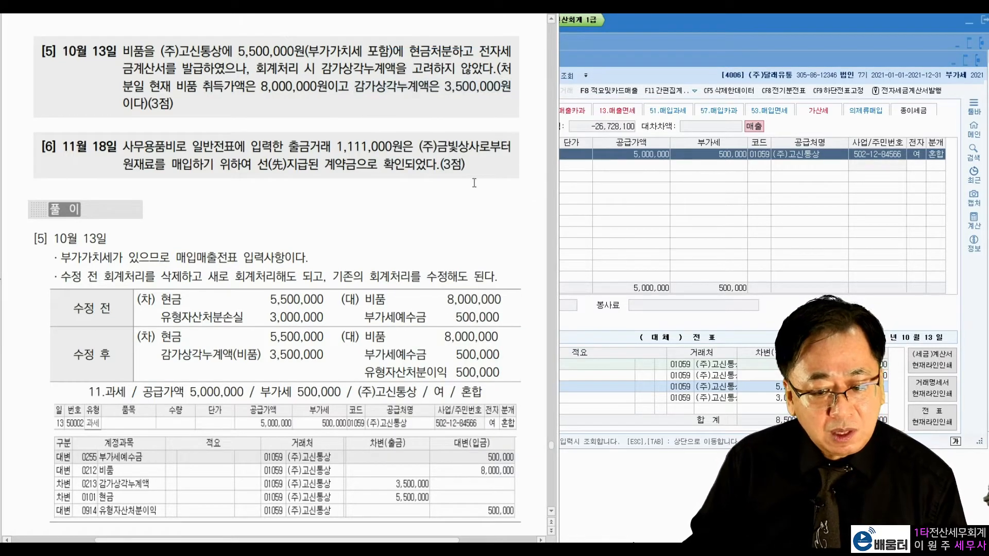
Change the account of the 유형자산처분손실 debit line to 0213 감가상각누계액 (비품) by searching for 감가상.
{"action": "left_click", "coordinate": [684, 401]}
{"action": "left_click", "coordinate": [435, 397]}
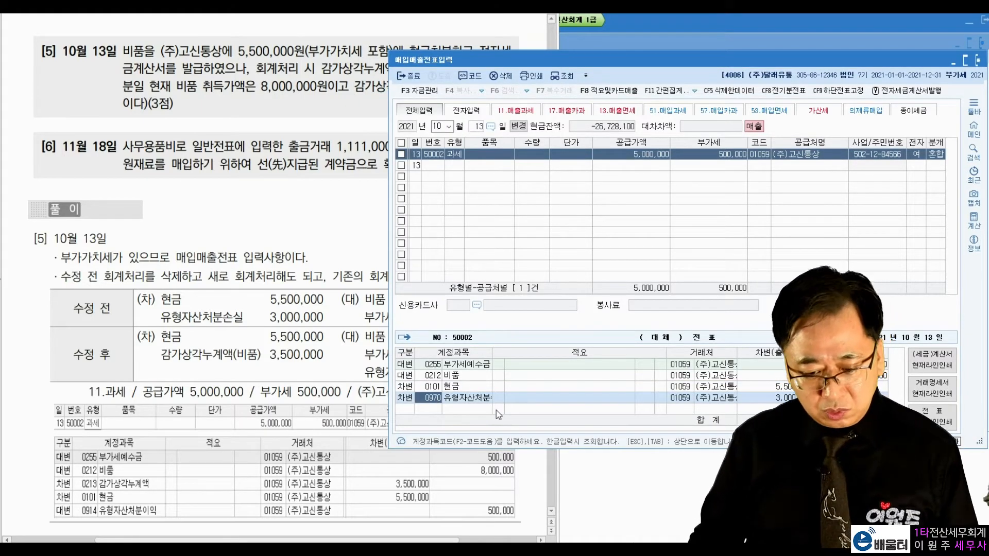
{"action": "left_click", "coordinate": [785, 398]}
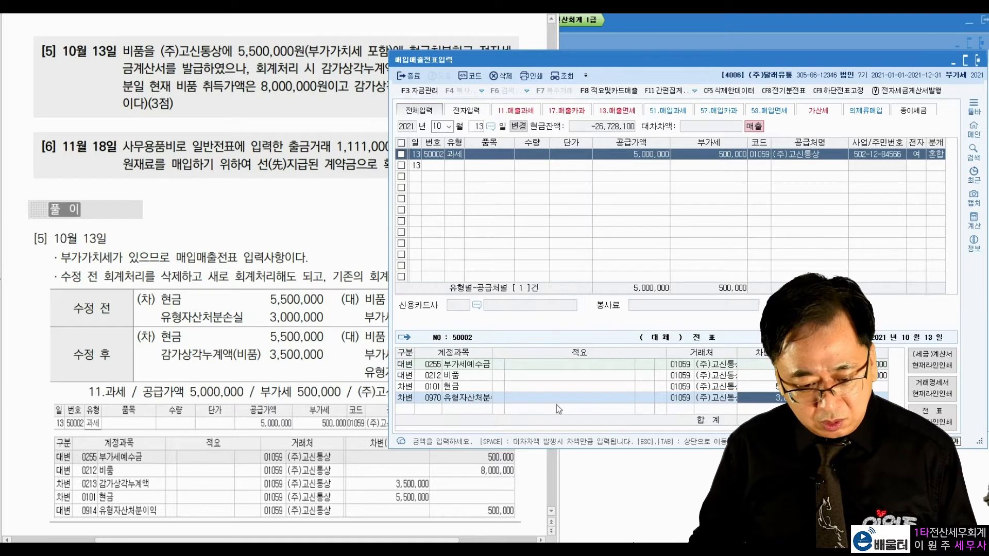
{"action": "left_click", "coordinate": [433, 401]}
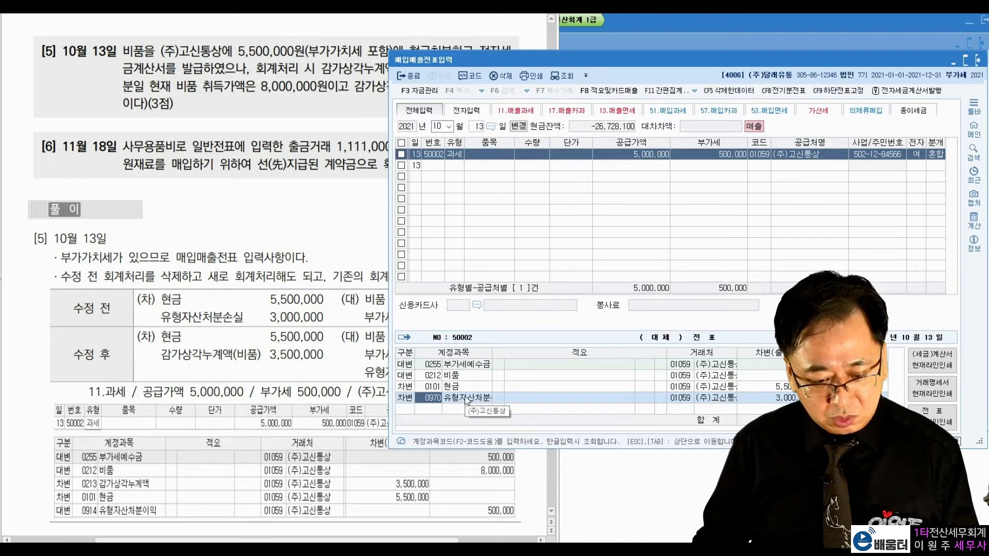
{"action": "type", "text": "감가상"}
{"action": "key", "text": "Return"}
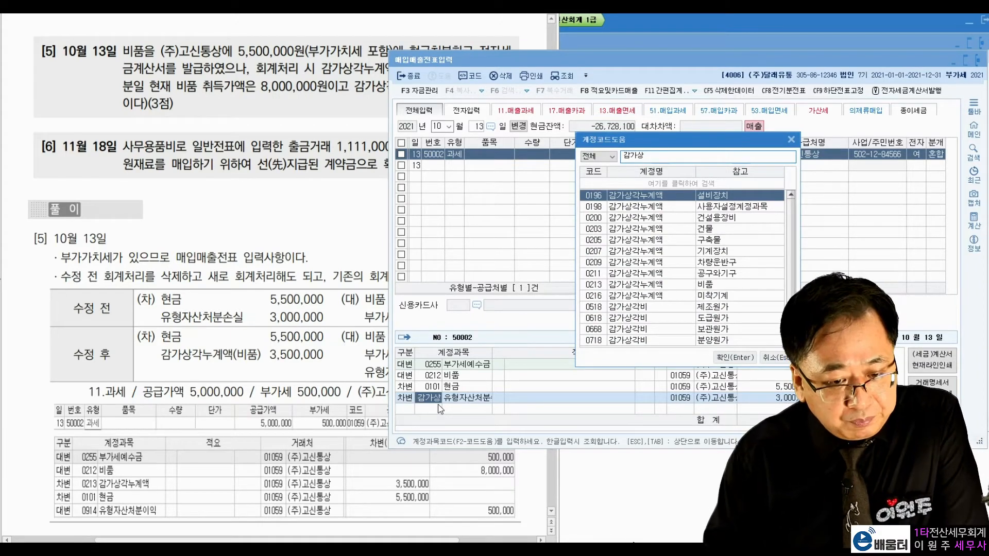
{"action": "key", "text": "Down"}
{"action": "key", "text": "Down"}
{"action": "key", "text": "Down"}
{"action": "key", "text": "Down"}
{"action": "key", "text": "Down"}
{"action": "key", "text": "Down"}
{"action": "key", "text": "Down"}
{"action": "key", "text": "Down"}
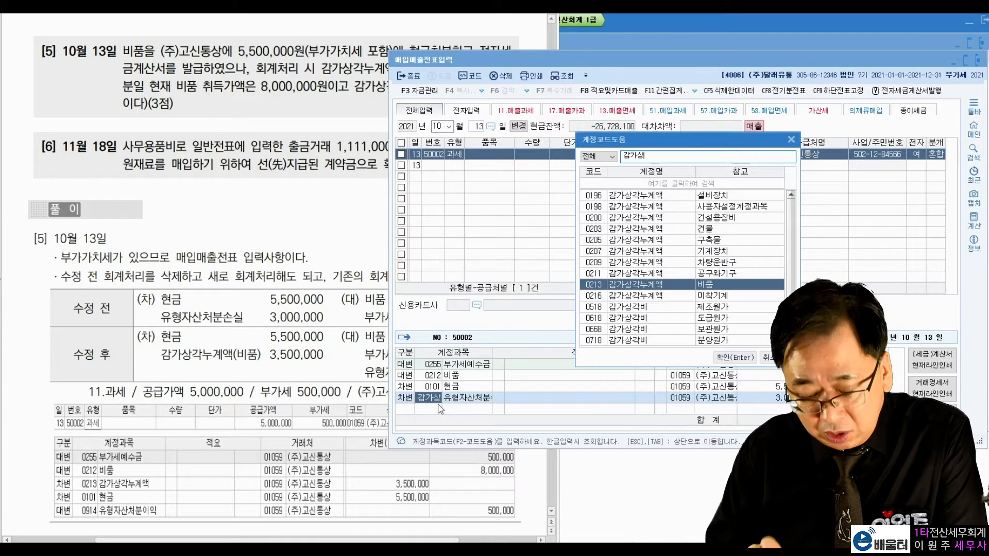
{"action": "key", "text": "Return"}
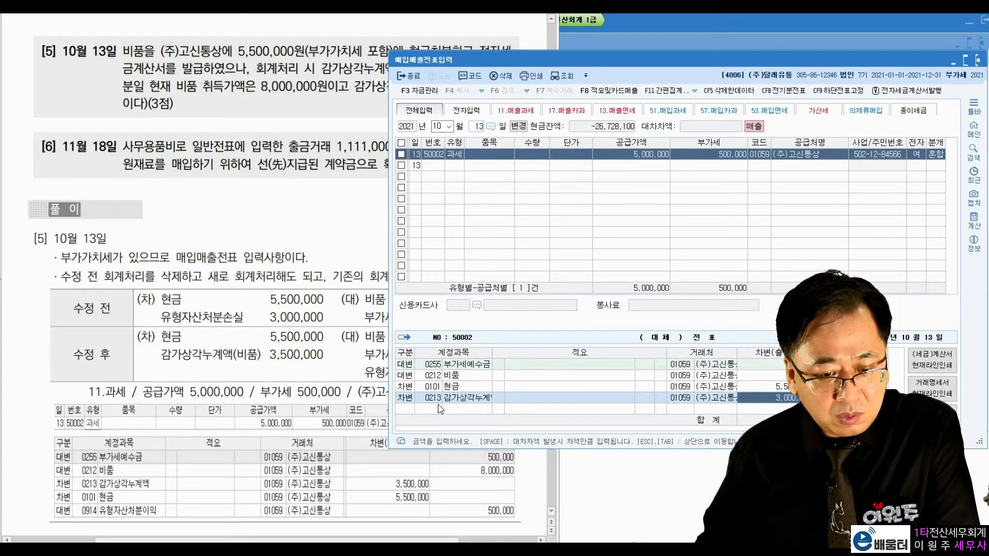
Check the accumulated depreciation in problem [5] and set the 감가상각누계액 line's debit amount to 3,500,000.
{"action": "left_click", "coordinate": [381, 87]}
{"action": "left_click_drag", "start_coordinate": [439, 86], "coordinate": [495, 87]}
{"action": "key", "text": "alt+Tab"}
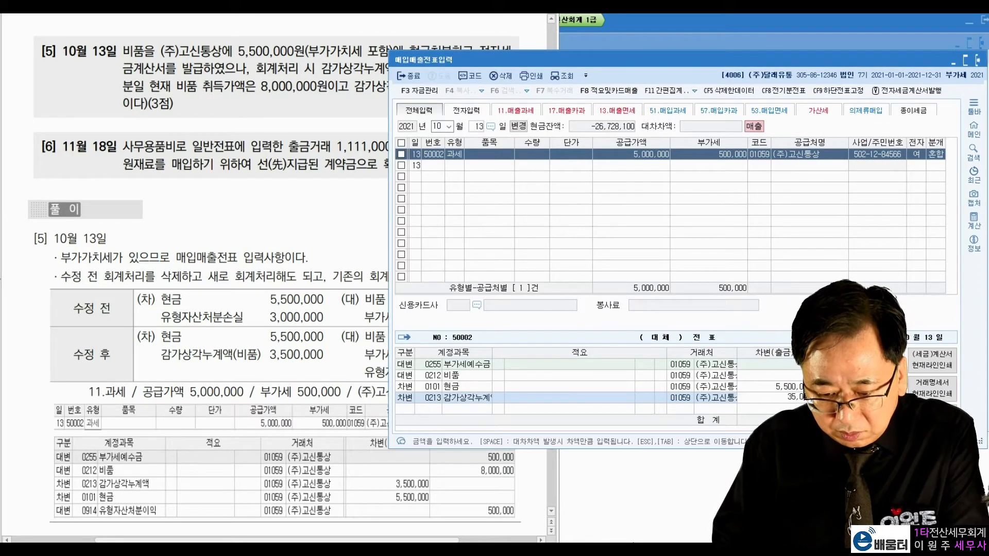
{"action": "key", "text": "Return"}
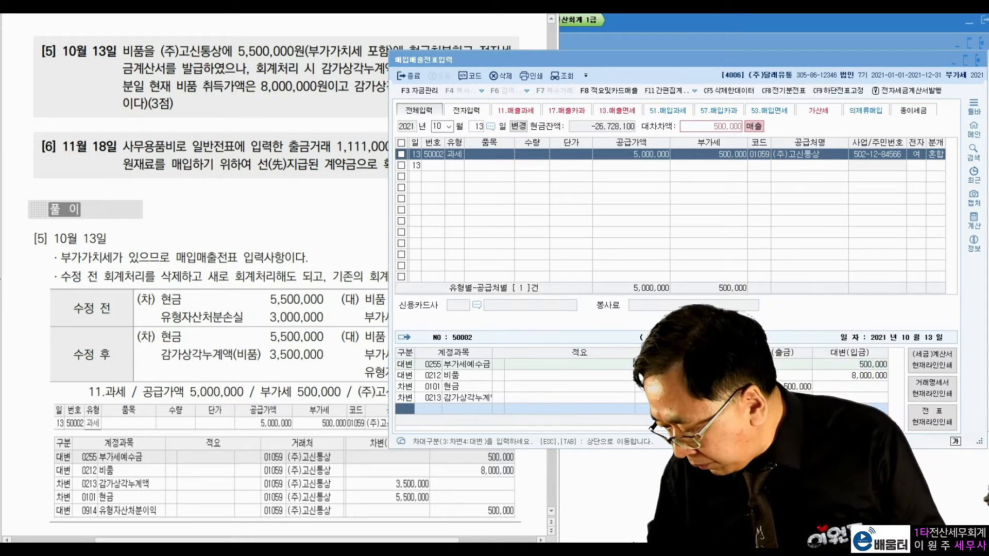
Add a 대변 line to the October 13 entry with account 0914 유형자산처분이익 by searching for 유형자산처분.
{"action": "left_click_drag", "start_coordinate": [859, 409], "coordinate": [888, 412]}
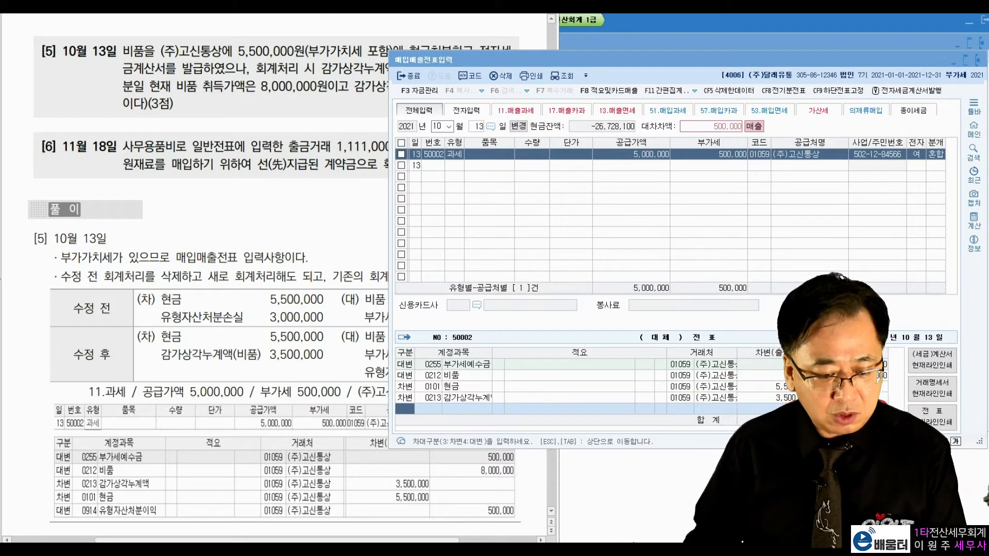
{"action": "left_click_drag", "start_coordinate": [875, 403], "coordinate": [885, 426]}
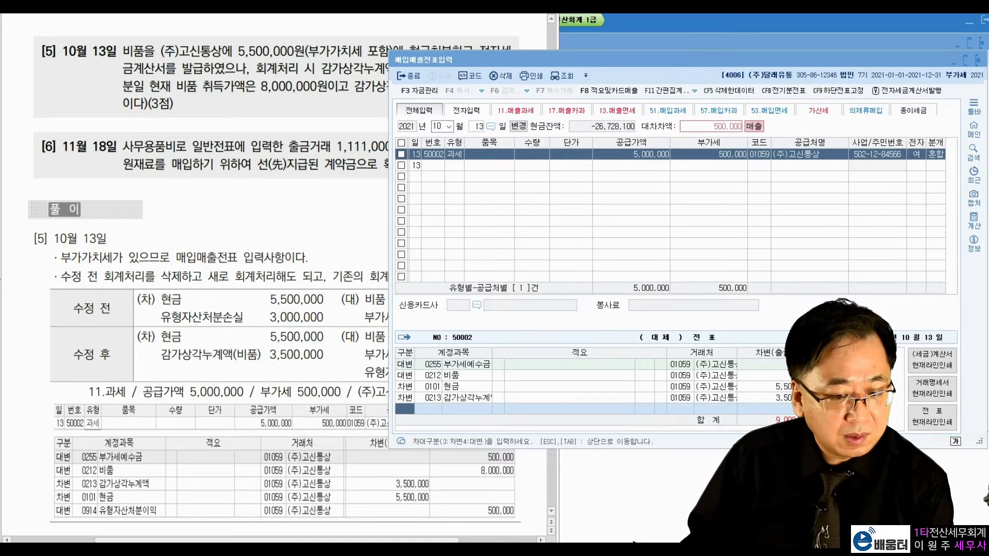
{"action": "key", "text": "4"}
{"action": "type", "text": "유형자산처분"}
{"action": "key", "text": "Return"}
{"action": "key", "text": "Return"}
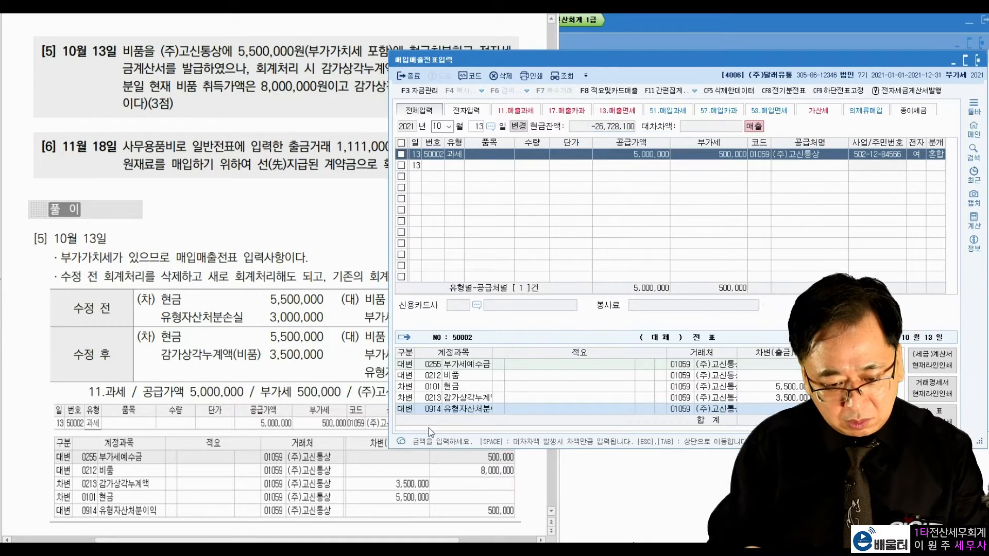
Search 유형자 for the new credit line, choose 0914 유형자산처분이익 again, close the entry and reselect the voucher for review.
{"action": "key", "text": "Left"}
{"action": "key", "text": "Left"}
{"action": "key", "text": "Left"}
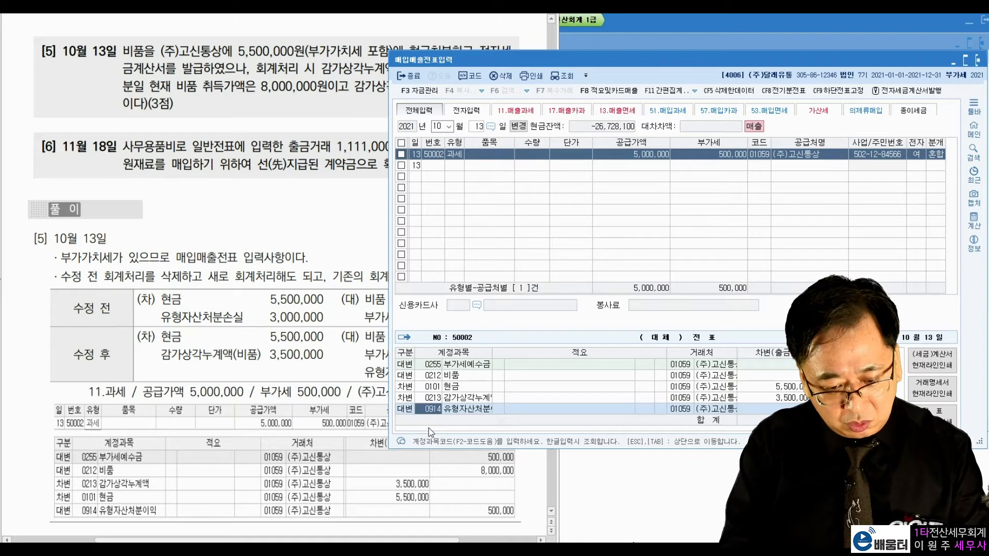
{"action": "type", "text": "유형자"}
{"action": "key", "text": "Return"}
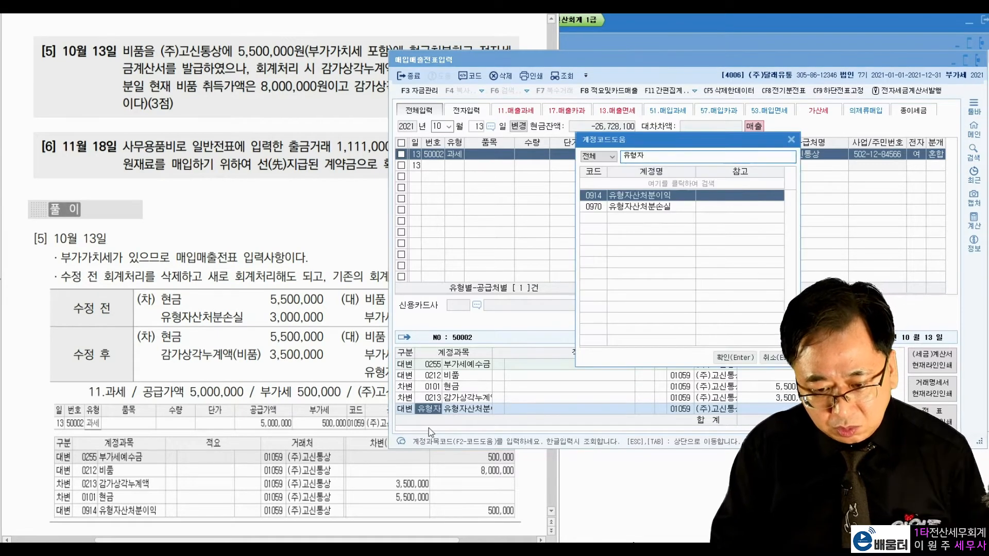
{"action": "key", "text": "Return"}
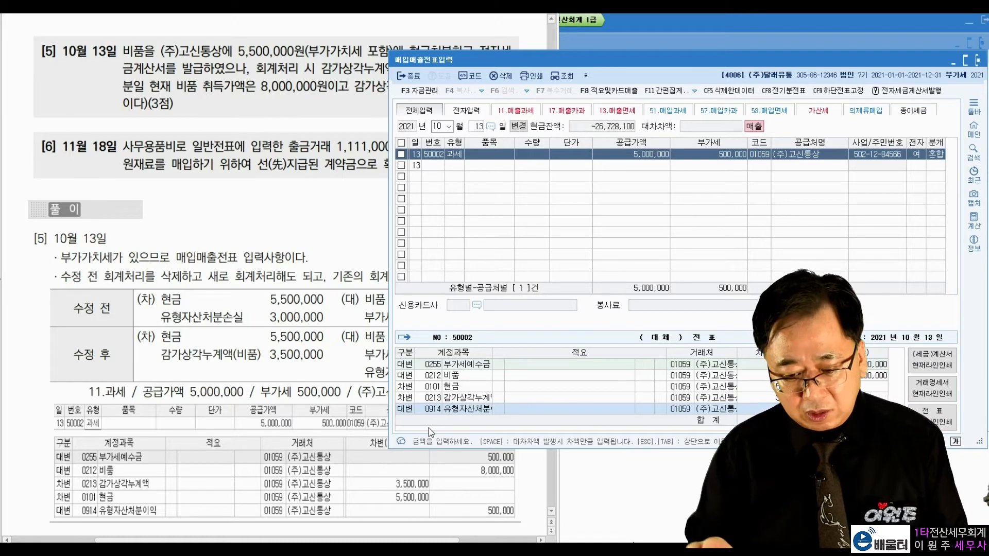
{"action": "key", "text": "Escape"}
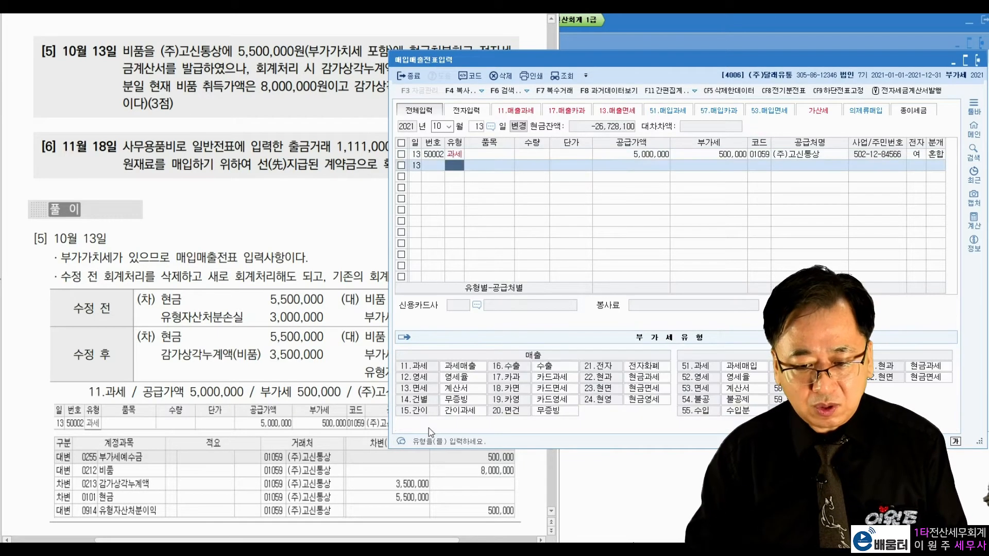
{"action": "left_click", "coordinate": [661, 157]}
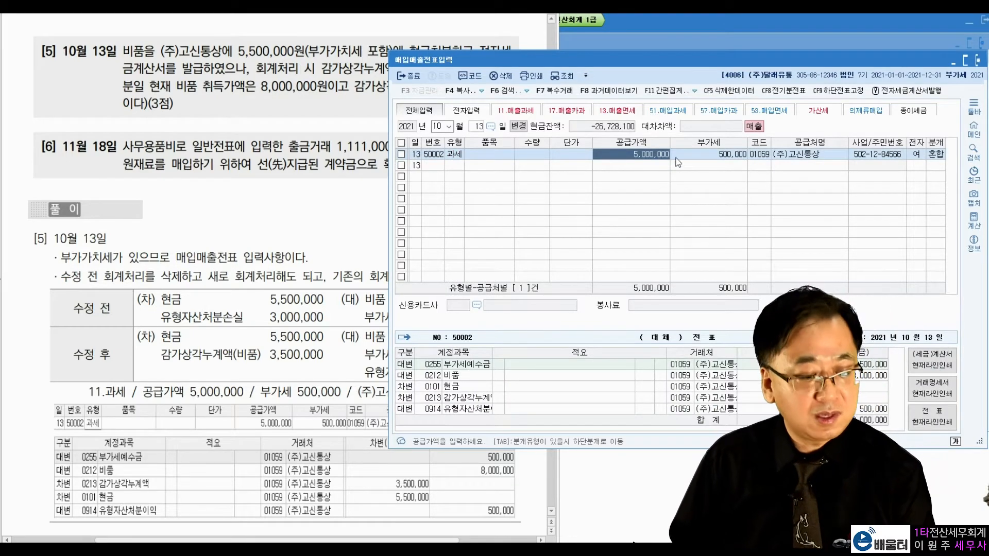
Read problem [6] in the exercise document, marking the 사무용품비 entry and annotating the prepaid contract amount as 선급금, and clear the marks.
{"action": "left_click", "coordinate": [271, 239]}
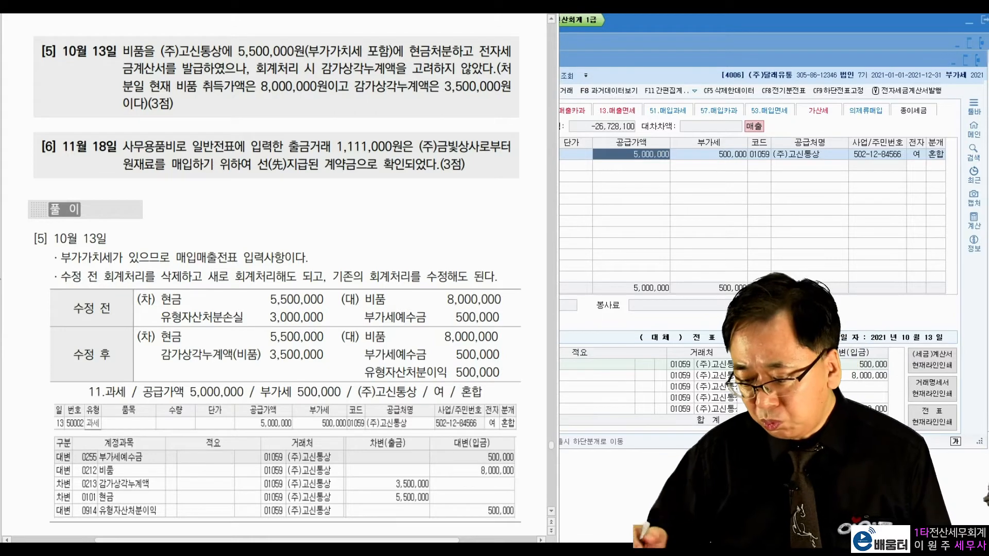
{"action": "left_click_drag", "start_coordinate": [170, 157], "coordinate": [184, 153]}
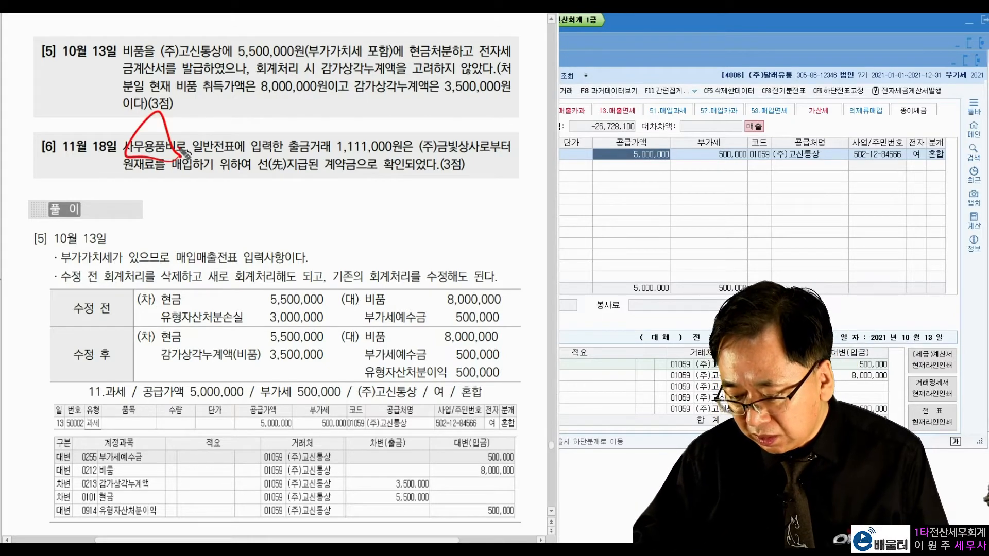
{"action": "mouse_move", "coordinate": [261, 182]}
{"action": "left_mouse_down"}
{"action": "mouse_move", "coordinate": [361, 180]}
{"action": "mouse_move", "coordinate": [361, 203]}
{"action": "mouse_move", "coordinate": [374, 214]}
{"action": "mouse_move", "coordinate": [430, 216]}
{"action": "left_mouse_up"}
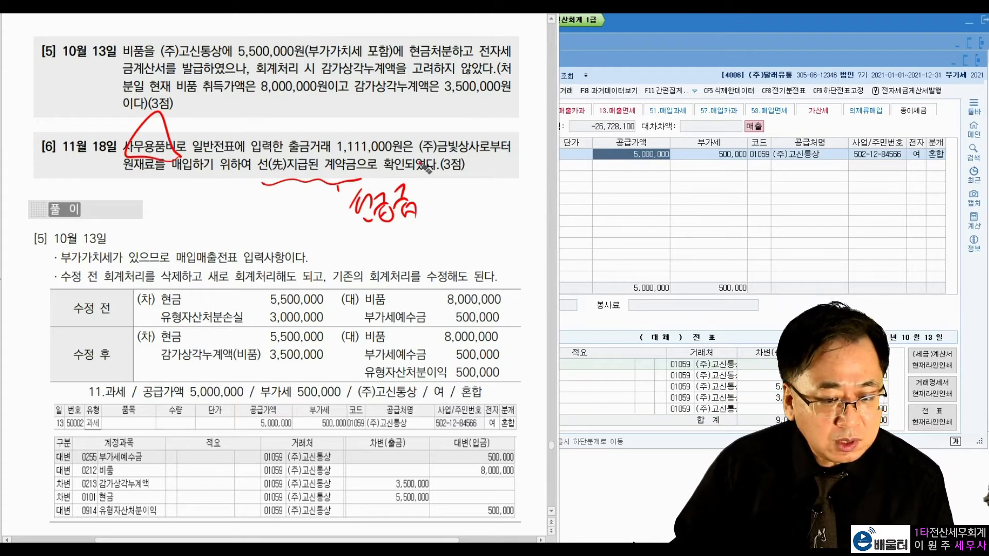
{"action": "key", "text": "Escape"}
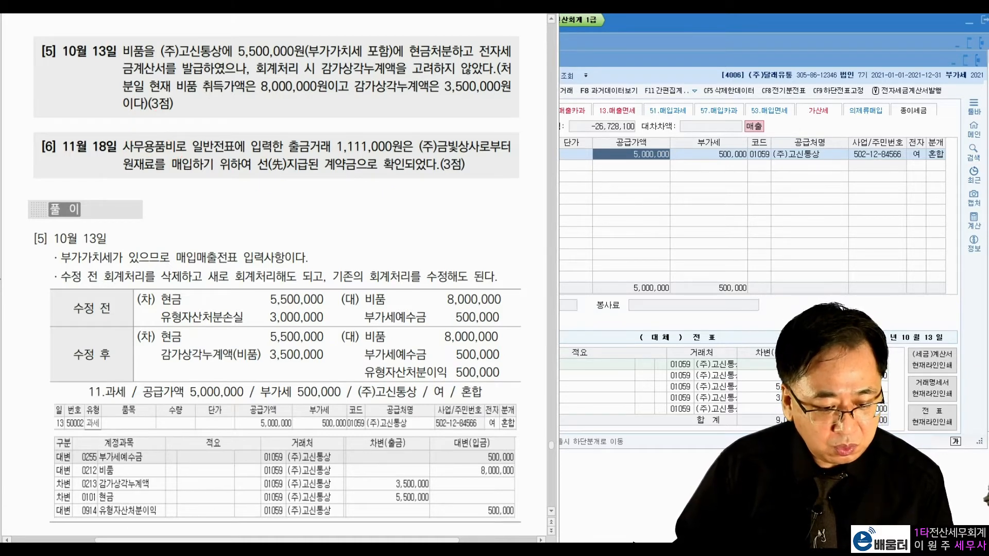
Switch to 일반전표입력 and load the vouchers for November 18.
{"action": "left_click", "coordinate": [303, 549]}
{"action": "left_click", "coordinate": [445, 92]}
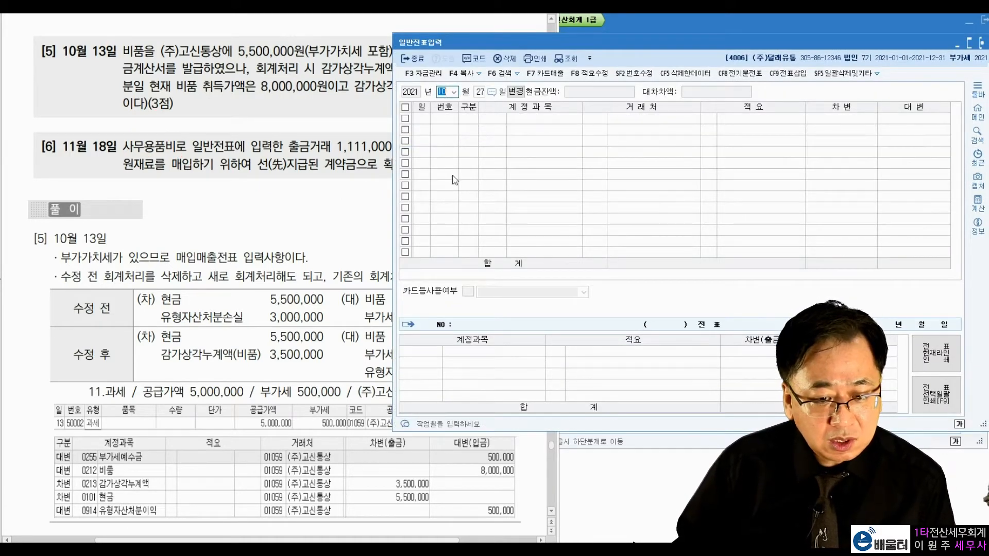
{"action": "type", "text": "11"}
{"action": "key", "text": "Return"}
{"action": "type", "text": "18"}
{"action": "key", "text": "Return"}
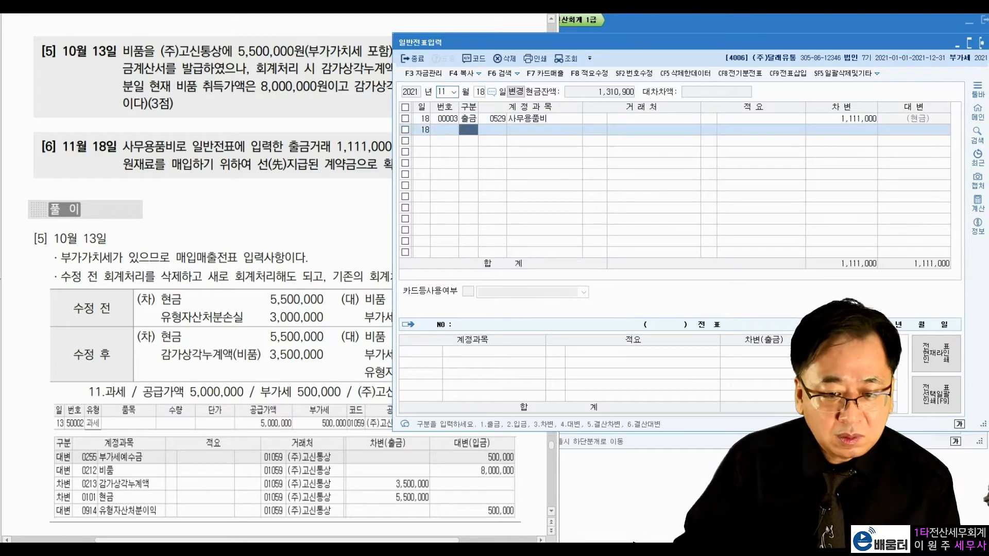
Review the November 18 사무용품비 withdrawal line and change its account to 0131 선급금.
{"action": "left_click", "coordinate": [529, 120]}
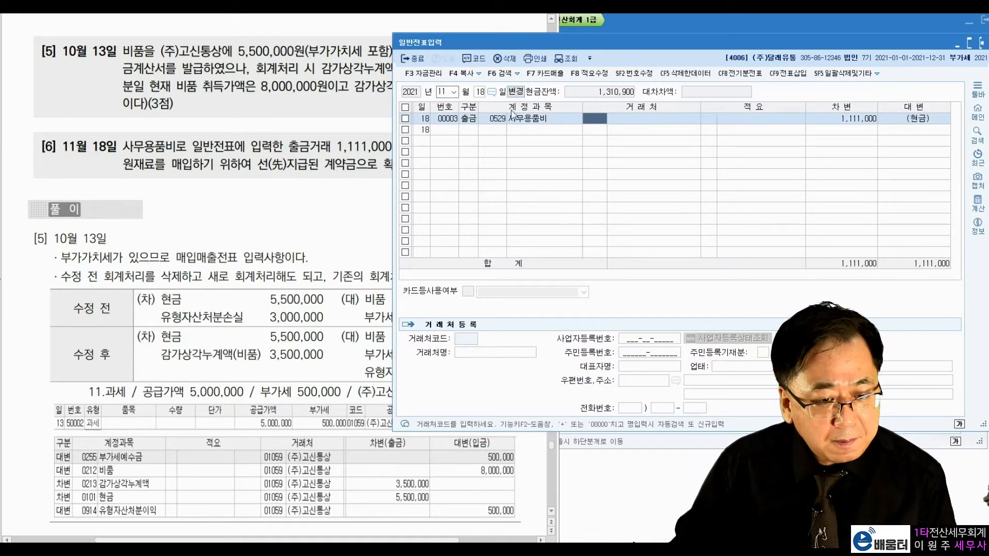
{"action": "left_click", "coordinate": [850, 122]}
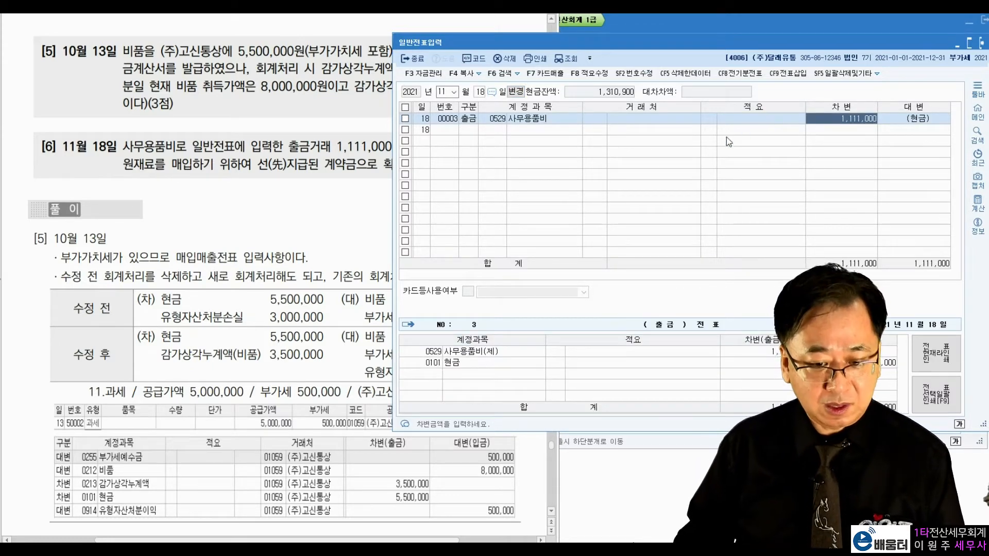
{"action": "left_click", "coordinate": [563, 120]}
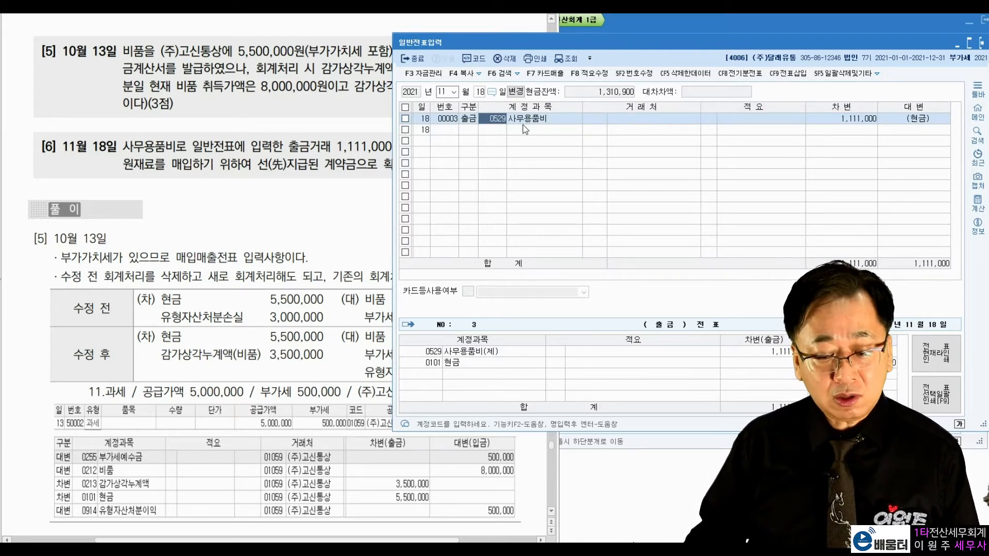
{"action": "type", "text": "선급ㄱ"}
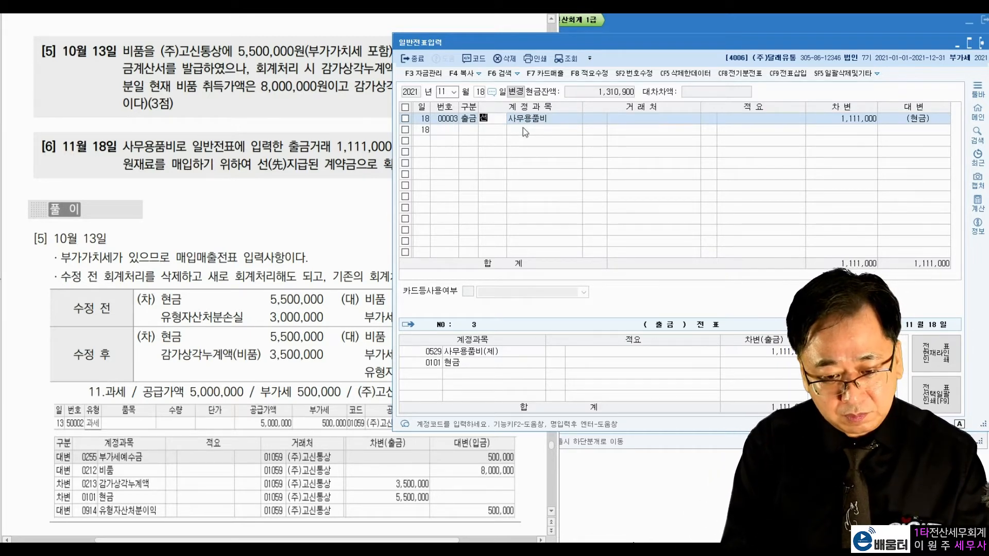
{"action": "type", "text": "금"}
{"action": "key", "text": "Return"}
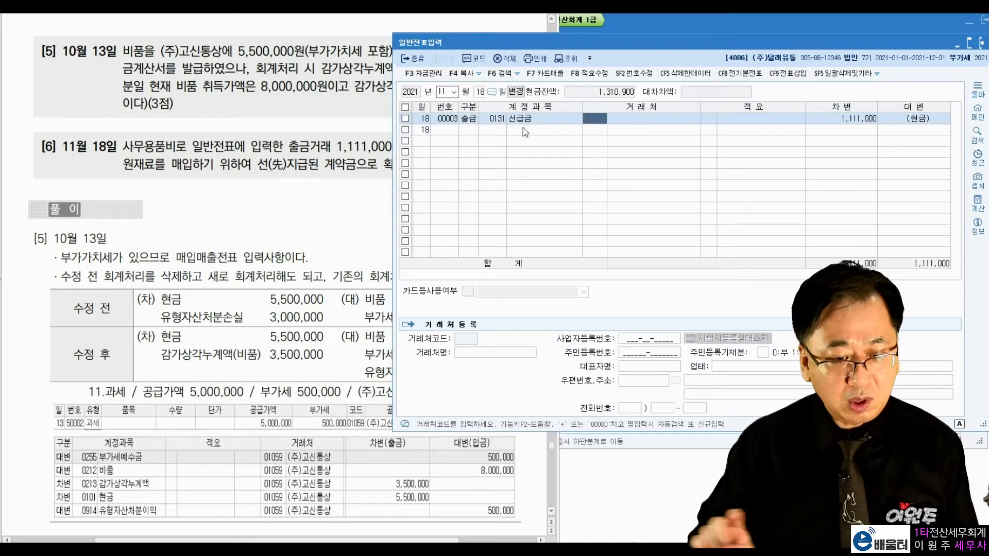
Check the supplier in problem [6] and assign 01015 (주)금빛상사 to the 선급금 line by searching for 금빛.
{"action": "left_click", "coordinate": [217, 138]}
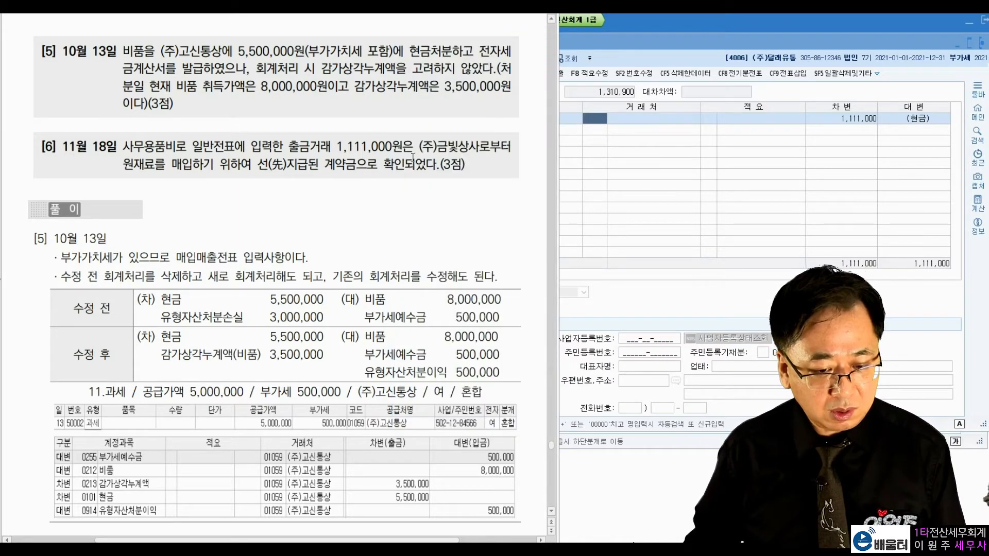
{"action": "left_click_drag", "start_coordinate": [418, 147], "coordinate": [466, 153]}
{"action": "left_click", "coordinate": [597, 122]}
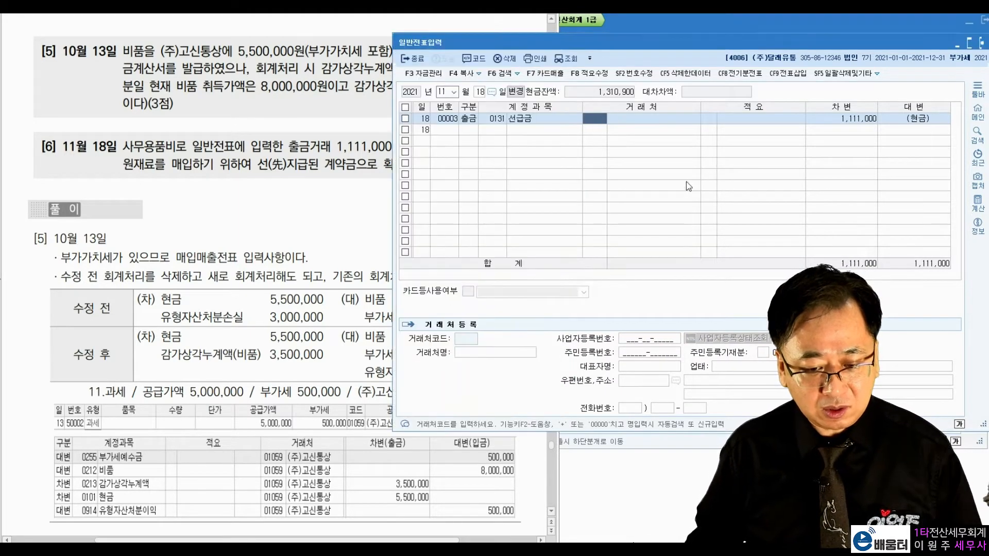
{"action": "type", "text": "금빛"}
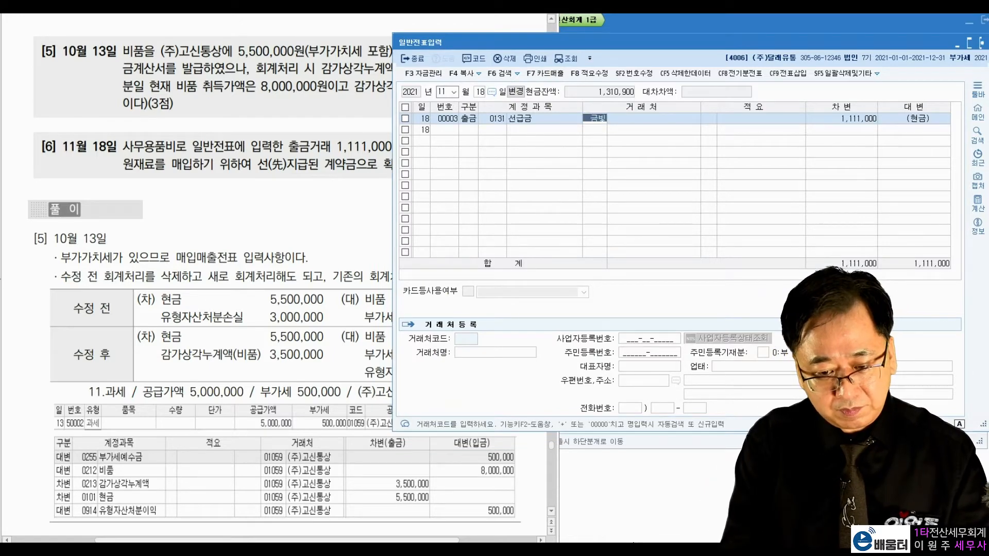
{"action": "key", "text": "Return"}
{"action": "key", "text": "Return"}
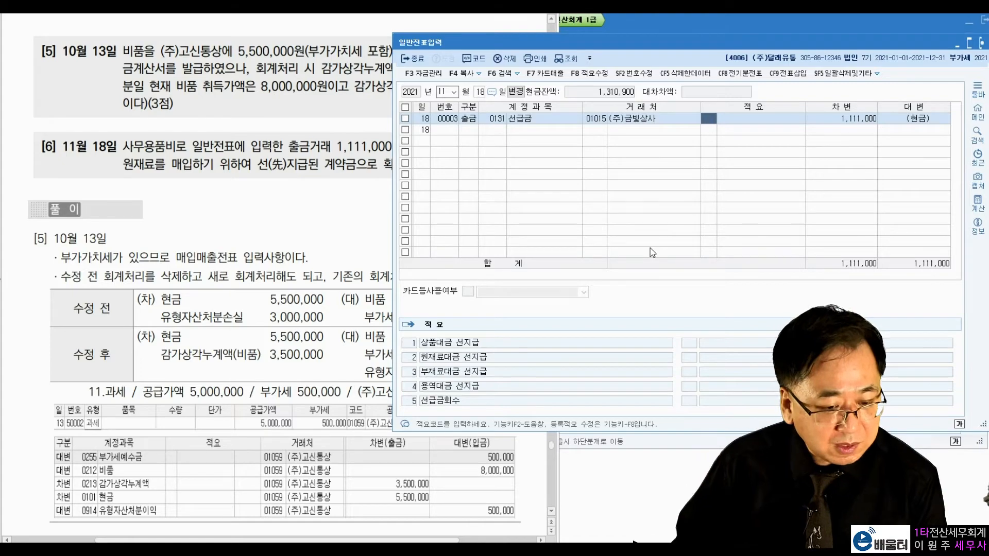
Check the solution for problem [6] in the exercise document and proceed to problem [7].
{"action": "left_click", "coordinate": [240, 211]}
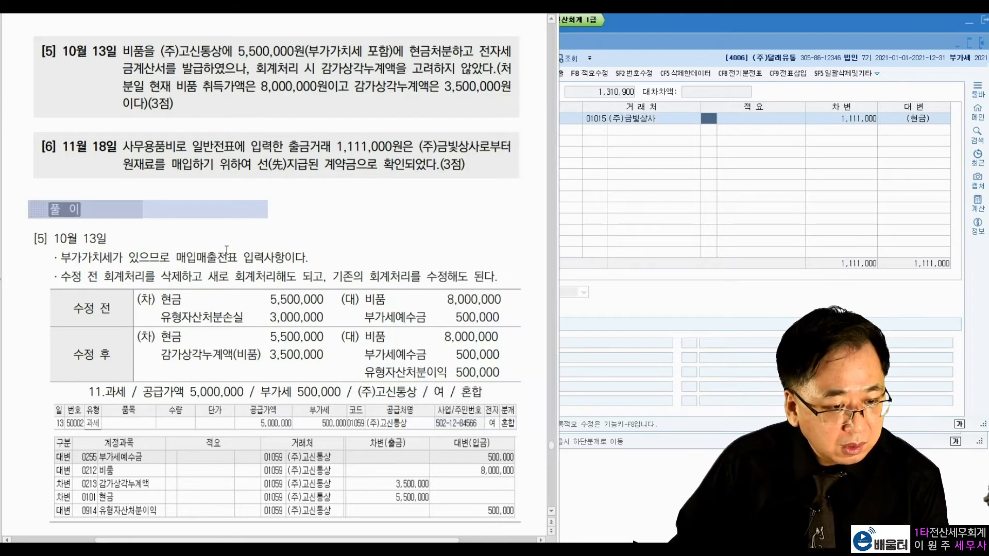
{"action": "scroll", "coordinate": [188, 248], "scroll_direction": "down", "scroll_amount": 10}
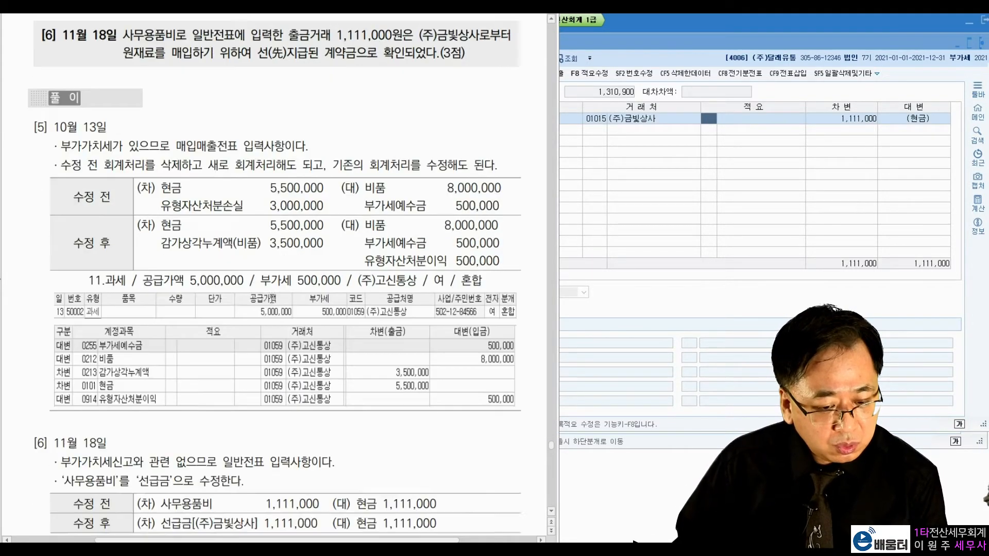
{"action": "scroll", "coordinate": [272, 298], "scroll_direction": "down", "scroll_amount": 8}
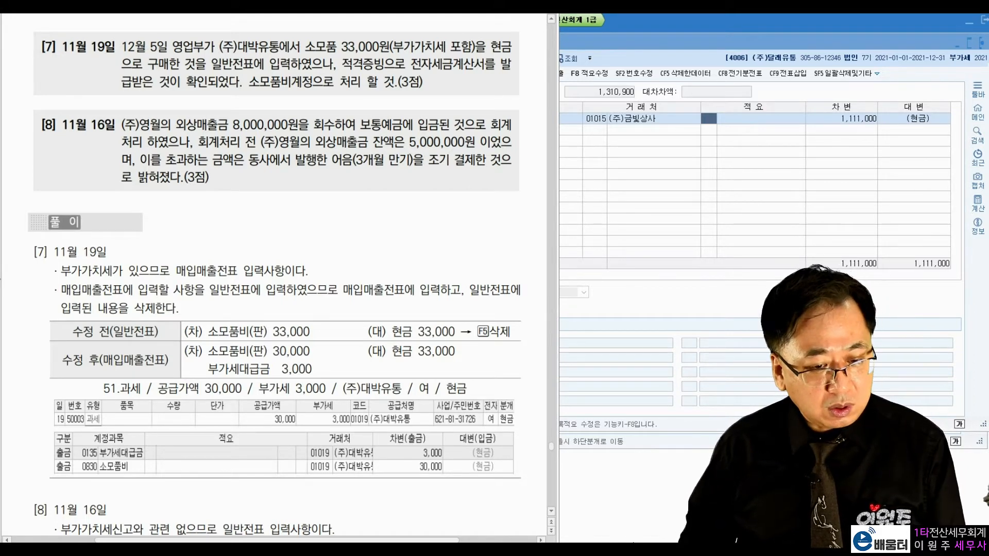
Study problem [7], marking the VAT-inclusive amount, cash payment, general voucher entry, electronic tax invoice and 소모품비 account, and clear the marks.
{"action": "mouse_move", "coordinate": [338, 31]}
{"action": "left_mouse_down"}
{"action": "mouse_move", "coordinate": [399, 29]}
{"action": "mouse_move", "coordinate": [482, 55]}
{"action": "mouse_move", "coordinate": [451, 31]}
{"action": "left_mouse_up"}
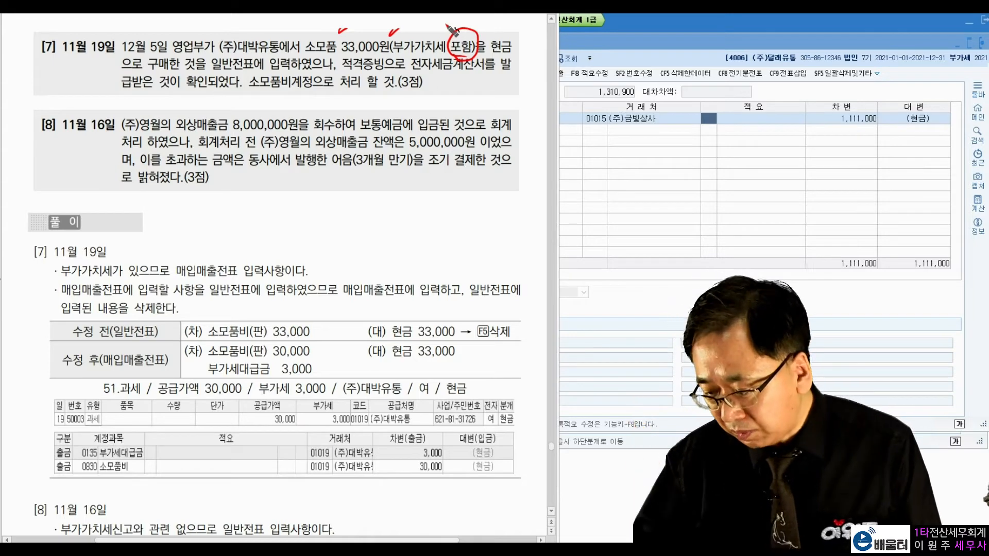
{"action": "left_click_drag", "start_coordinate": [512, 59], "coordinate": [497, 63]}
{"action": "left_click_drag", "start_coordinate": [124, 68], "coordinate": [142, 66]}
{"action": "left_click_drag", "start_coordinate": [209, 59], "coordinate": [206, 68]}
{"action": "left_click_drag", "start_coordinate": [298, 57], "coordinate": [292, 70]}
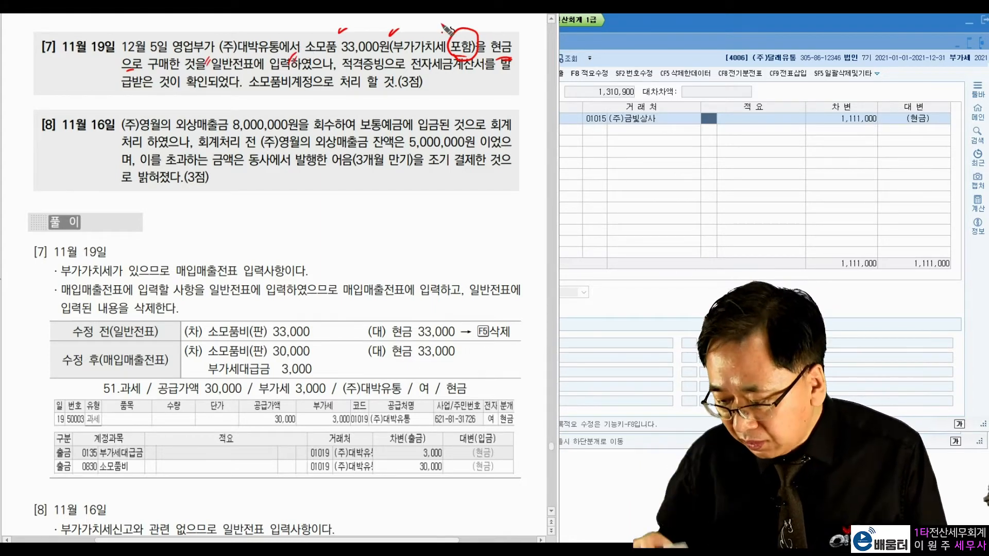
{"action": "left_click_drag", "start_coordinate": [426, 72], "coordinate": [485, 75]}
{"action": "left_click_drag", "start_coordinate": [125, 95], "coordinate": [193, 93]}
{"action": "mouse_move", "coordinate": [308, 95]}
{"action": "left_mouse_down"}
{"action": "mouse_move", "coordinate": [249, 101]}
{"action": "mouse_move", "coordinate": [296, 109]}
{"action": "mouse_move", "coordinate": [422, 92]}
{"action": "left_mouse_up"}
{"action": "left_click", "coordinate": [444, 90]}
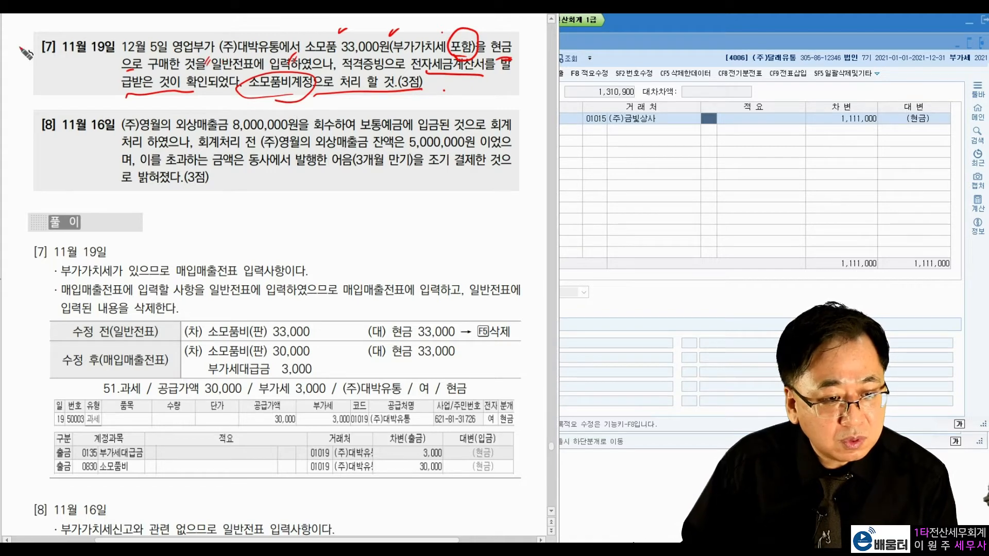
{"action": "key", "text": "Escape"}
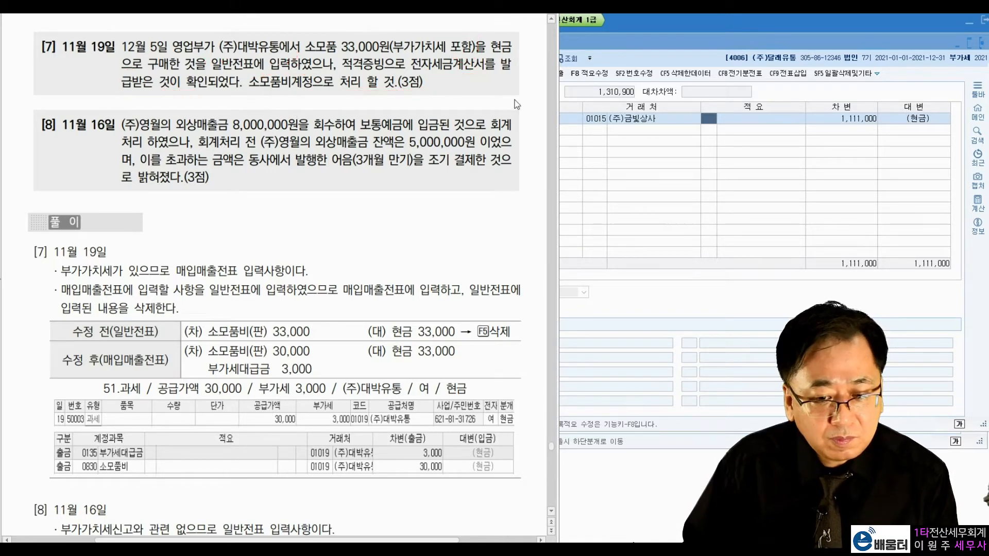
Load the November 19 vouchers in 일반전표입력 and examine the 소모품비 line's account and debit amount.
{"action": "left_click", "coordinate": [386, 549]}
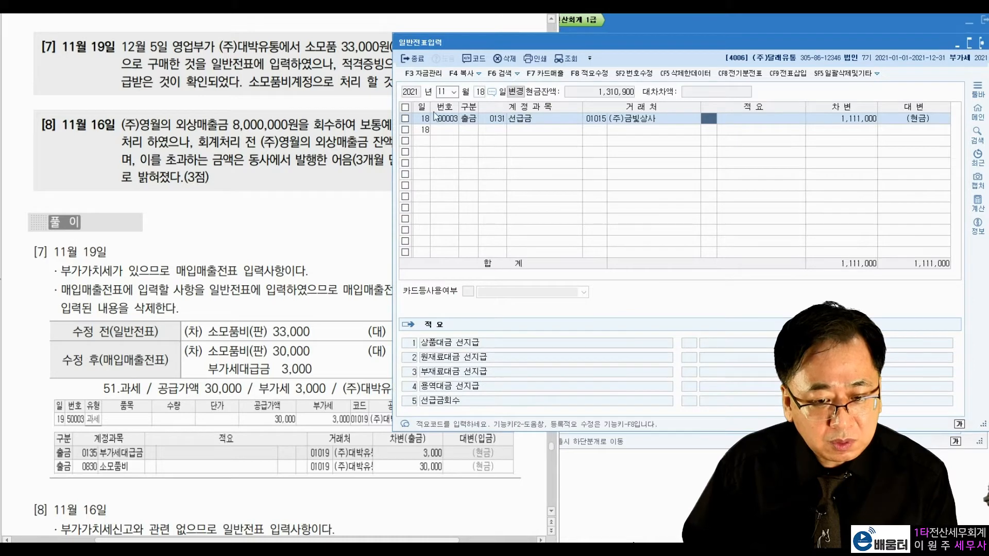
{"action": "left_click", "coordinate": [480, 95]}
{"action": "key", "text": "BackSpace"}
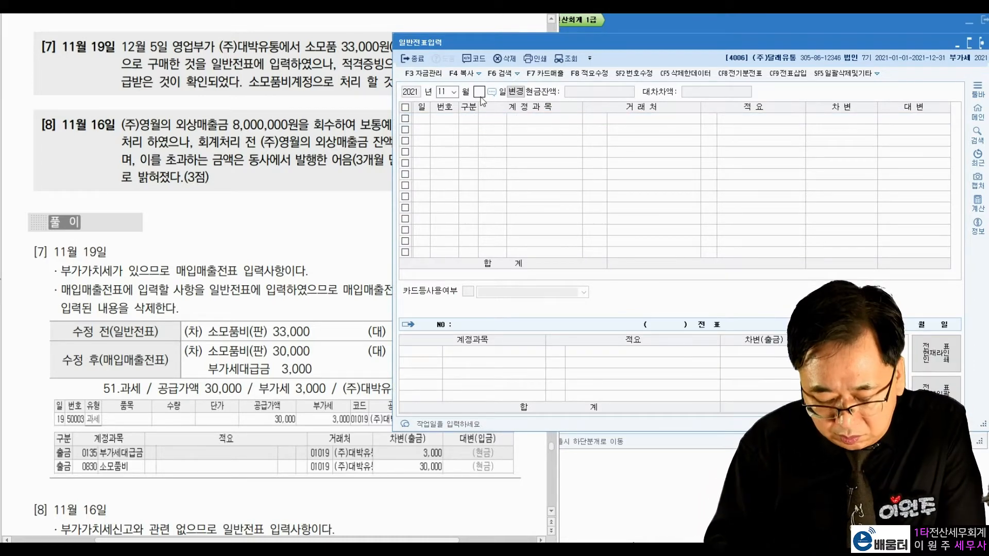
{"action": "type", "text": "19"}
{"action": "key", "text": "Return"}
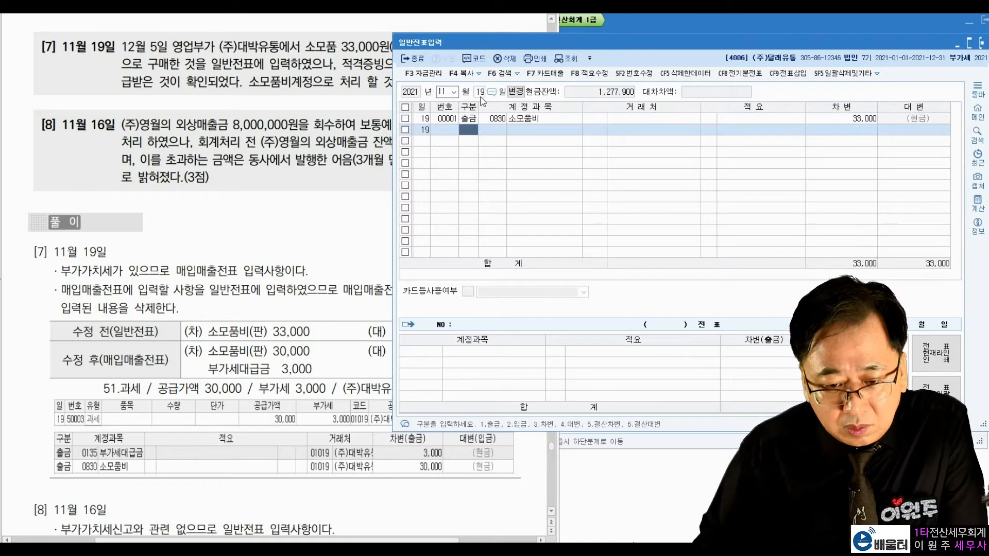
{"action": "left_click", "coordinate": [564, 122]}
{"action": "left_click", "coordinate": [822, 120]}
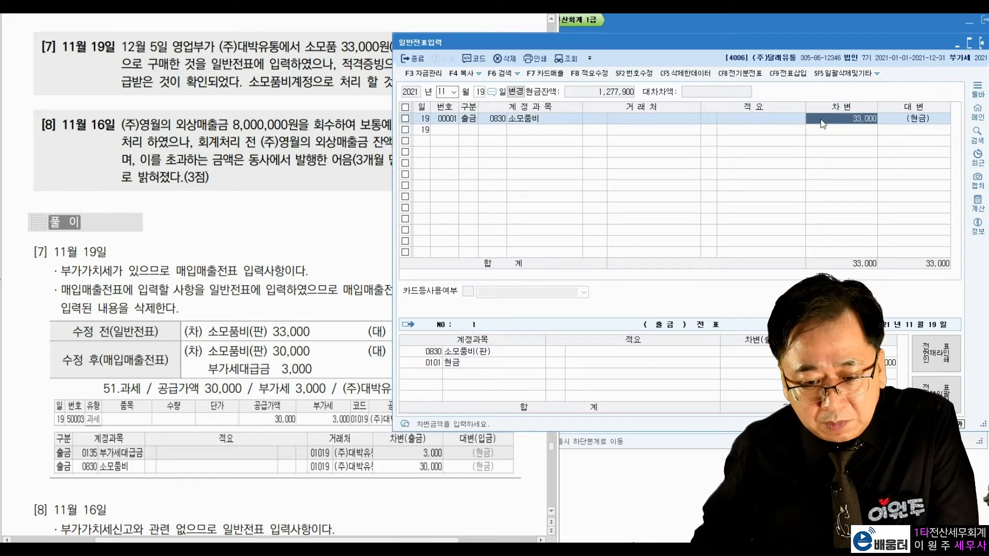
Compare the 소모품비 line with the VAT-inclusive purchase amount stated in problem [7].
{"action": "left_click", "coordinate": [317, 37]}
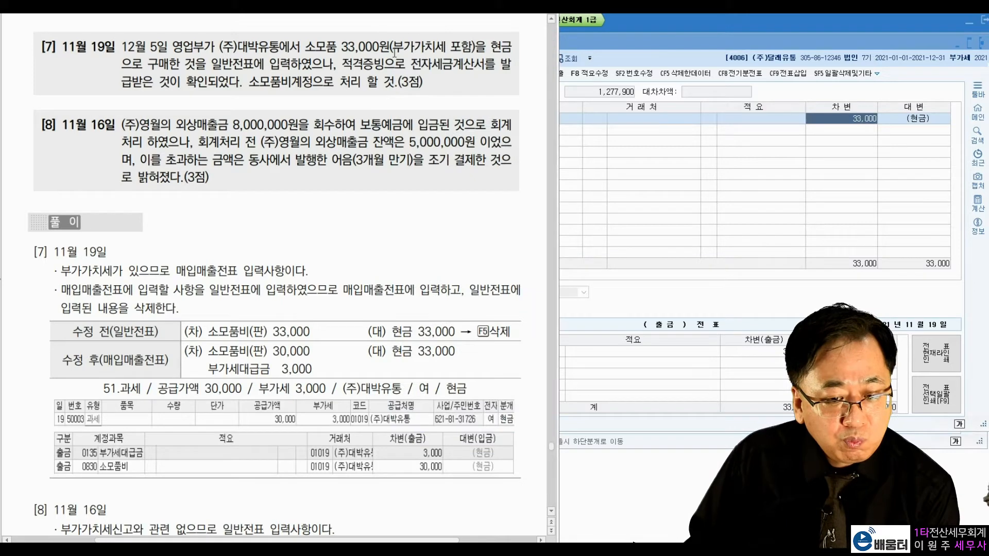
{"action": "left_click", "coordinate": [831, 119]}
{"action": "left_click", "coordinate": [244, 65]}
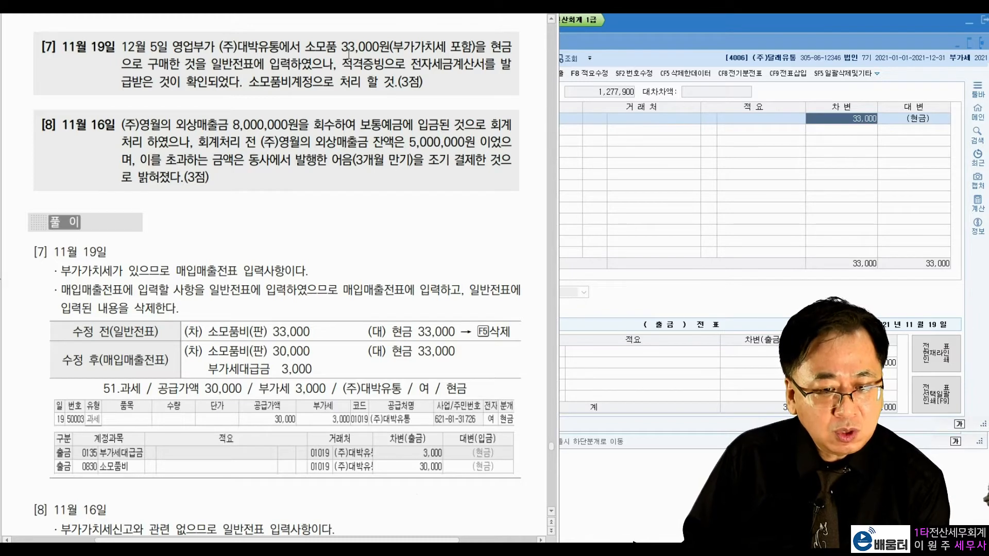
{"action": "left_click_drag", "start_coordinate": [342, 48], "coordinate": [402, 42]}
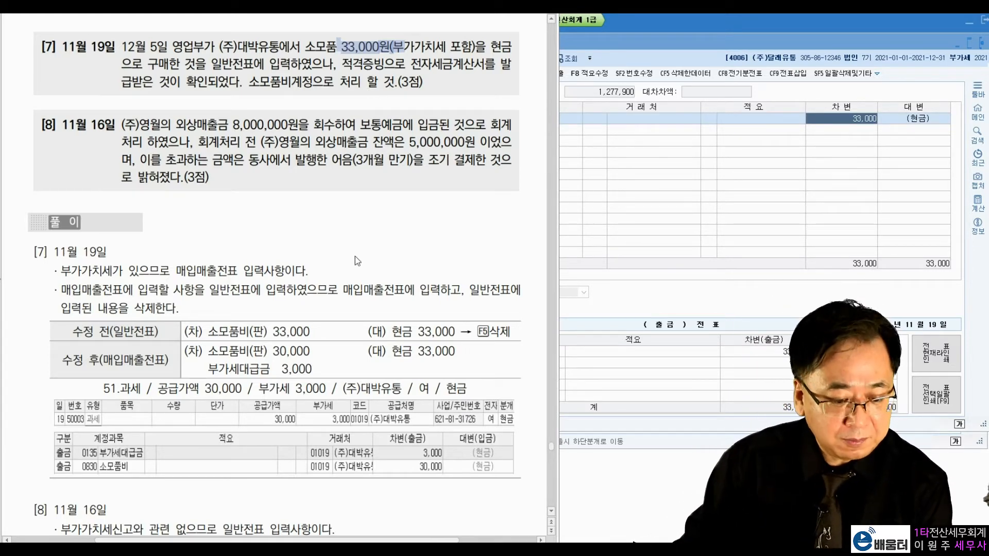
Switch to 매입매출전표입력 and load the entry grid for November 19.
{"action": "left_click", "coordinate": [337, 549]}
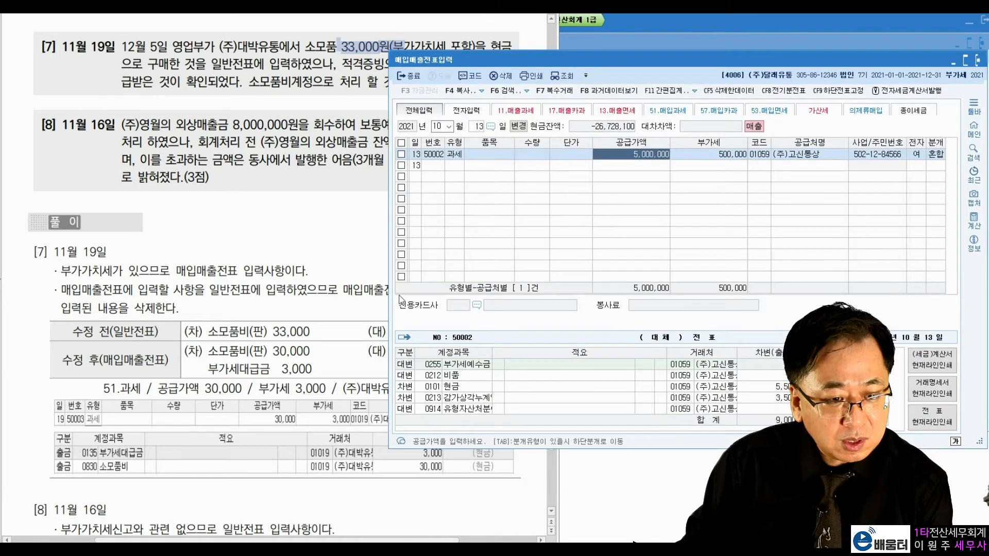
{"action": "left_click", "coordinate": [441, 126]}
{"action": "type", "text": "11"}
{"action": "key", "text": "Return"}
{"action": "type", "text": "19"}
{"action": "key", "text": "Return"}
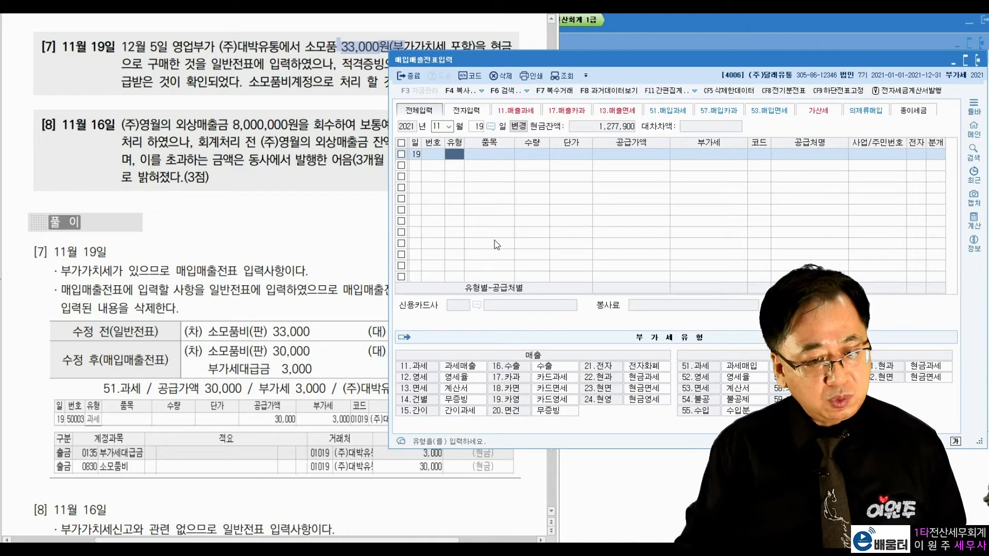
Check the tax invoice evidence in problem [7] and set the new November 19 entry's type to 51.과세.
{"action": "left_click", "coordinate": [381, 91]}
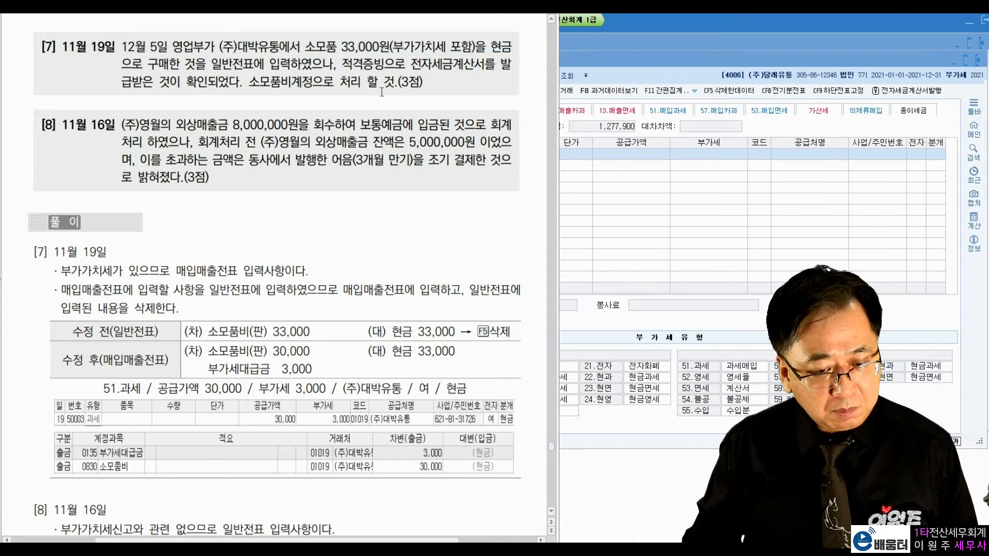
{"action": "left_click_drag", "start_coordinate": [411, 64], "coordinate": [484, 64]}
{"action": "left_click", "coordinate": [211, 69]}
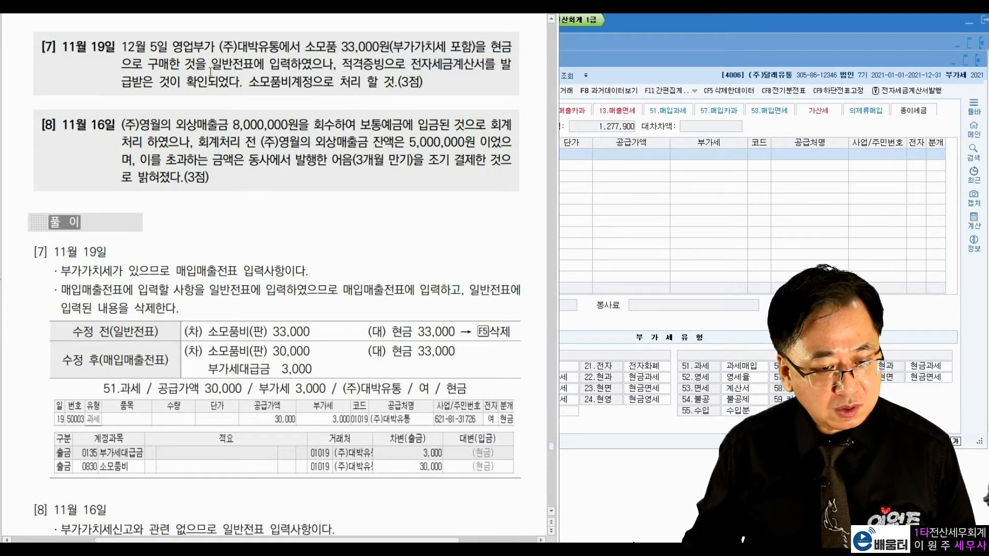
{"action": "left_click", "coordinate": [610, 173]}
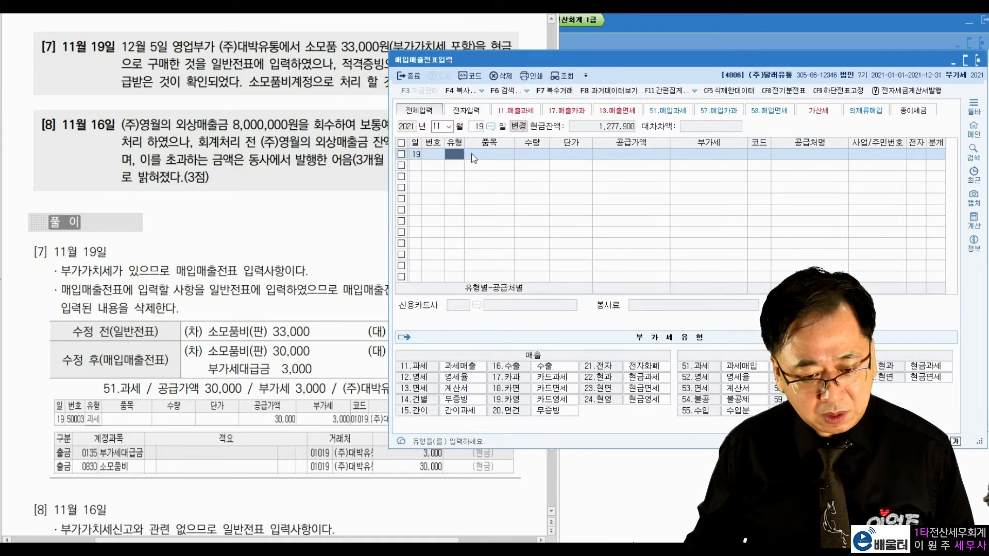
{"action": "type", "text": "51"}
{"action": "key", "text": "Return"}
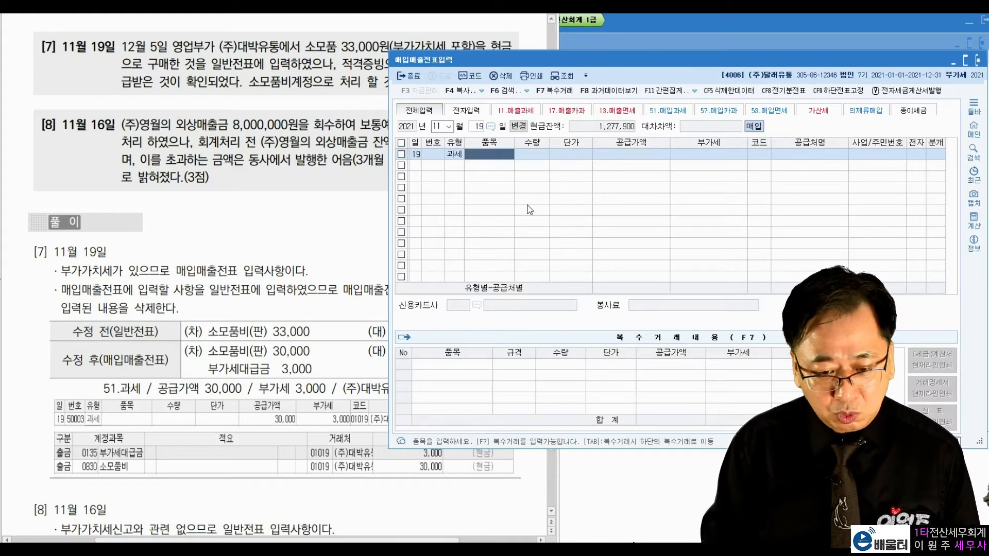
Enter a supply value of 30,000 with 3,000 VAT and assign supplier 01019 (주)대박유통 to the November 19 purchase entry.
{"action": "key", "text": "Return"}
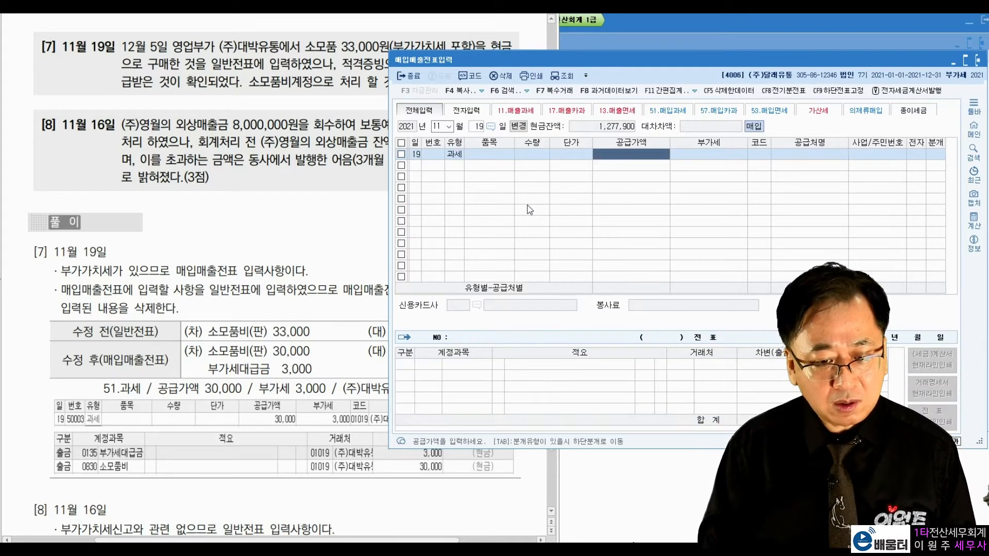
{"action": "type", "text": "3"}
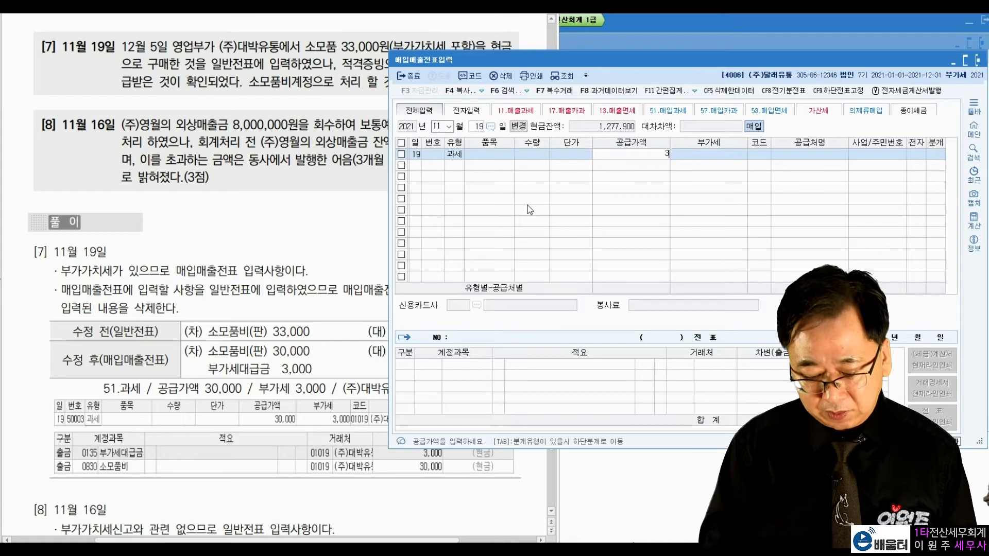
{"action": "type", "text": "0,000"}
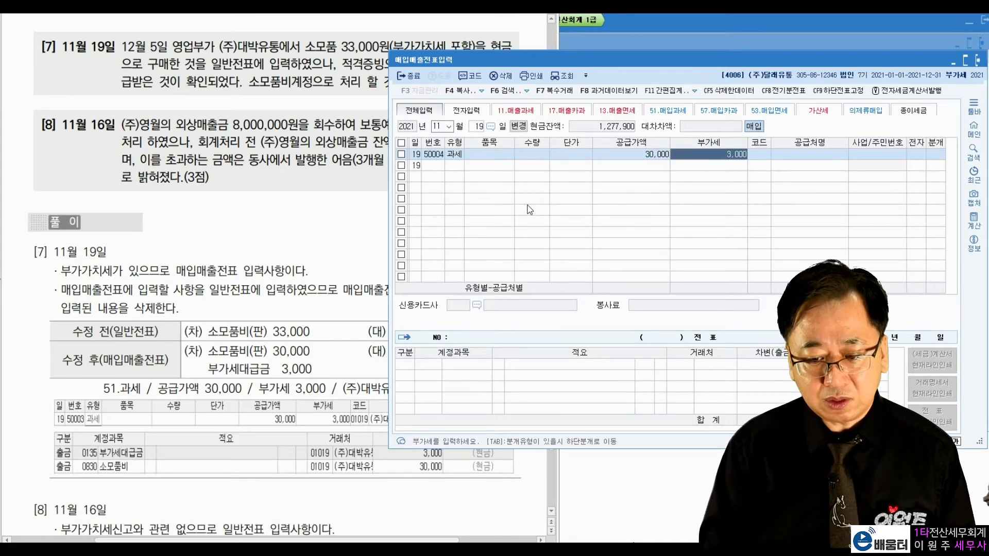
{"action": "key", "text": "Return"}
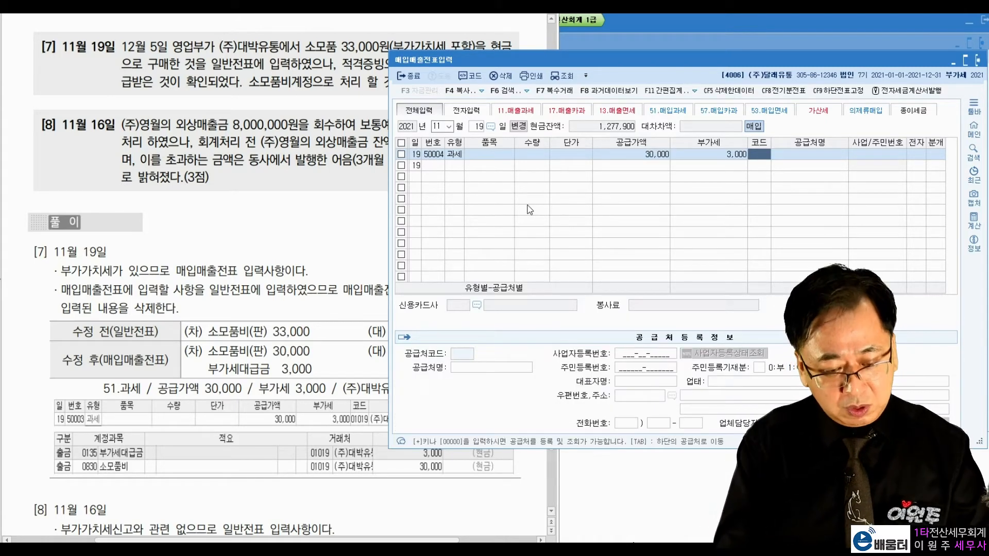
{"action": "type", "text": "대박"}
{"action": "key", "text": "Return"}
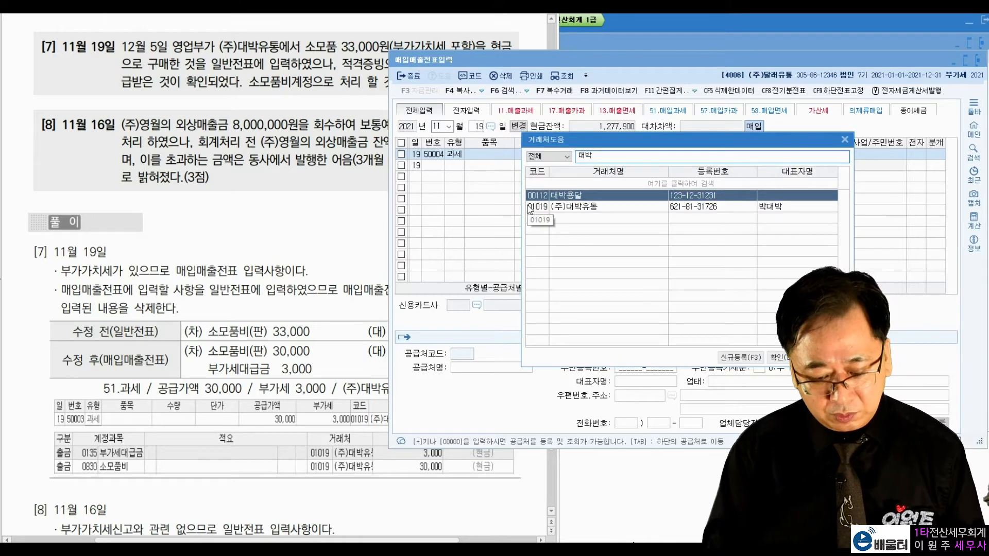
{"action": "left_click", "coordinate": [528, 207]}
{"action": "key", "text": "Return"}
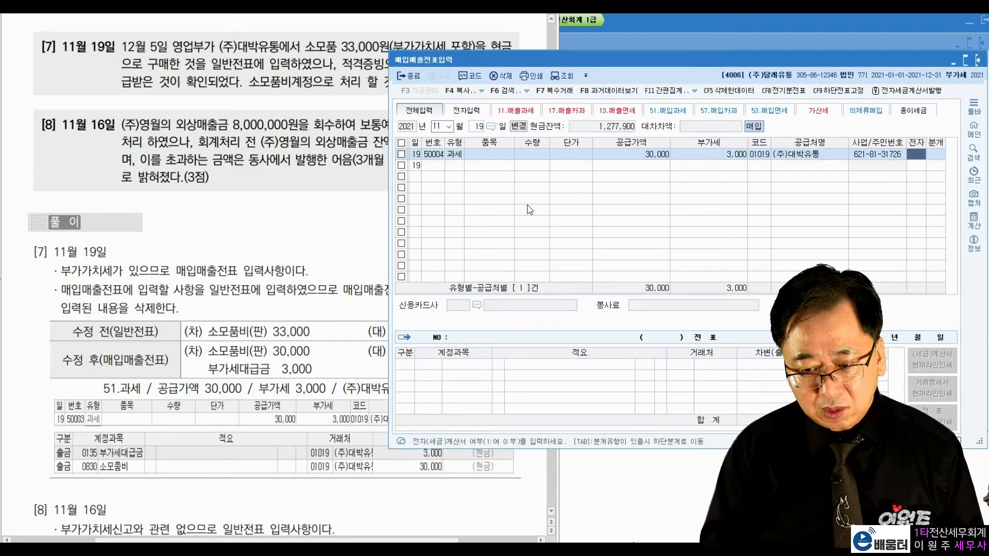
Check the invoice type in problem [7], then mark the November 19 entry as electronic (여) with 현금 as its journal type.
{"action": "left_click", "coordinate": [300, 69]}
{"action": "left_click_drag", "start_coordinate": [410, 64], "coordinate": [484, 65]}
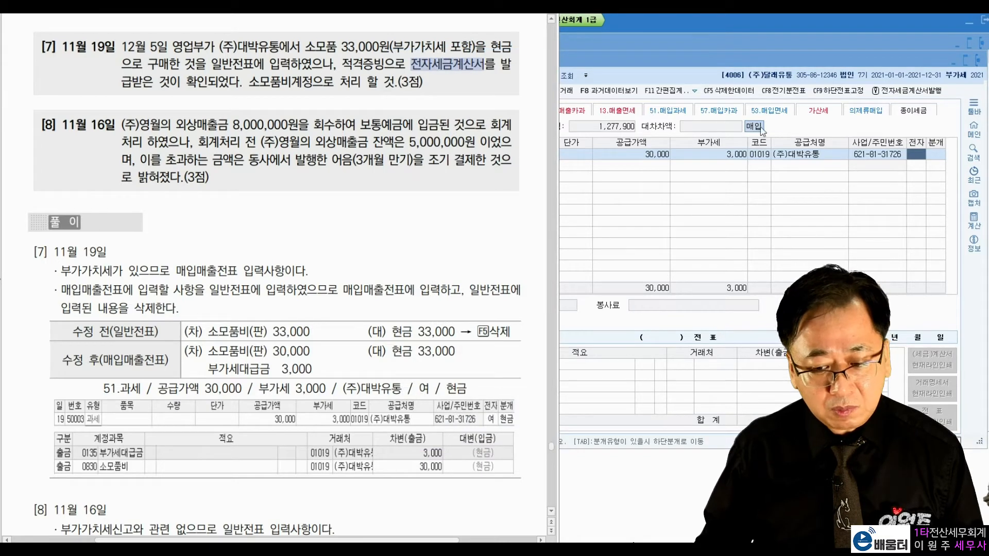
{"action": "left_click", "coordinate": [912, 156]}
{"action": "type", "text": "1"}
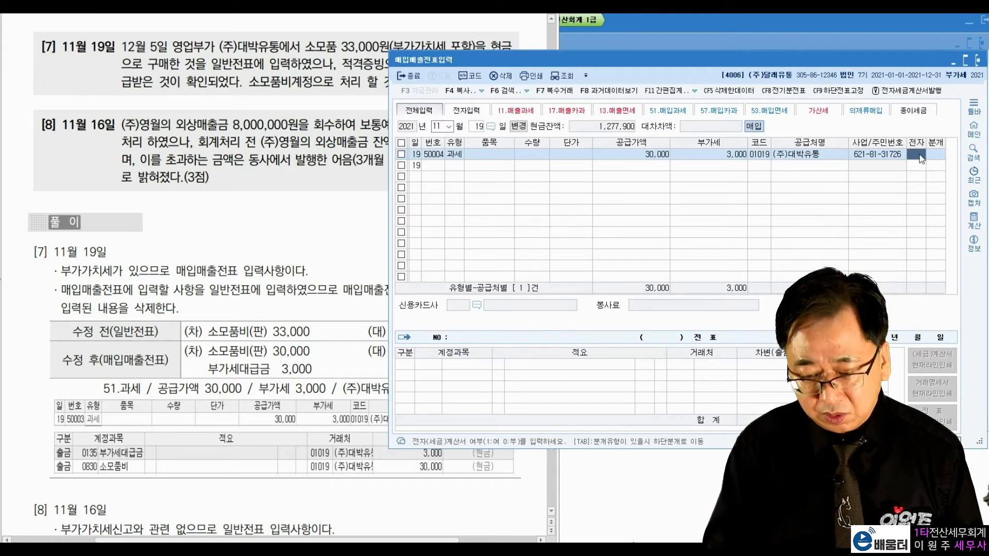
{"action": "key", "text": "Return"}
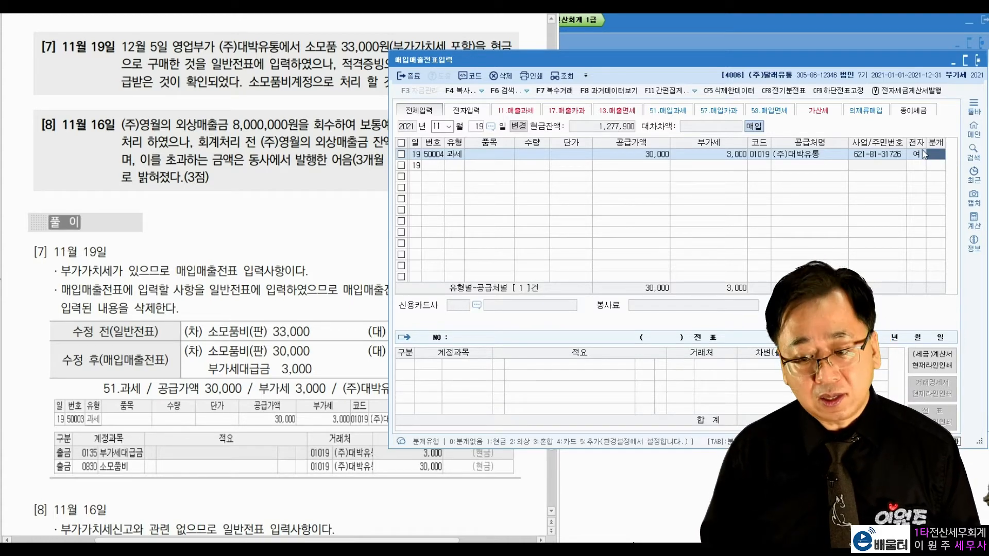
{"action": "type", "text": "1"}
{"action": "key", "text": "Return"}
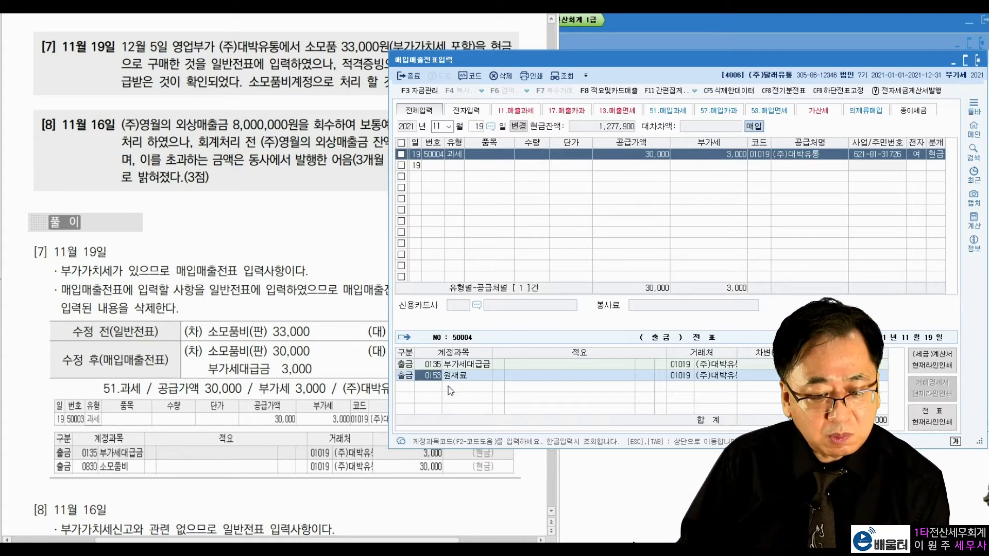
Check in problem [7] which expense account the supplies purchase must be posted to.
{"action": "left_click", "coordinate": [358, 126]}
{"action": "left_click_drag", "start_coordinate": [249, 82], "coordinate": [382, 84]}
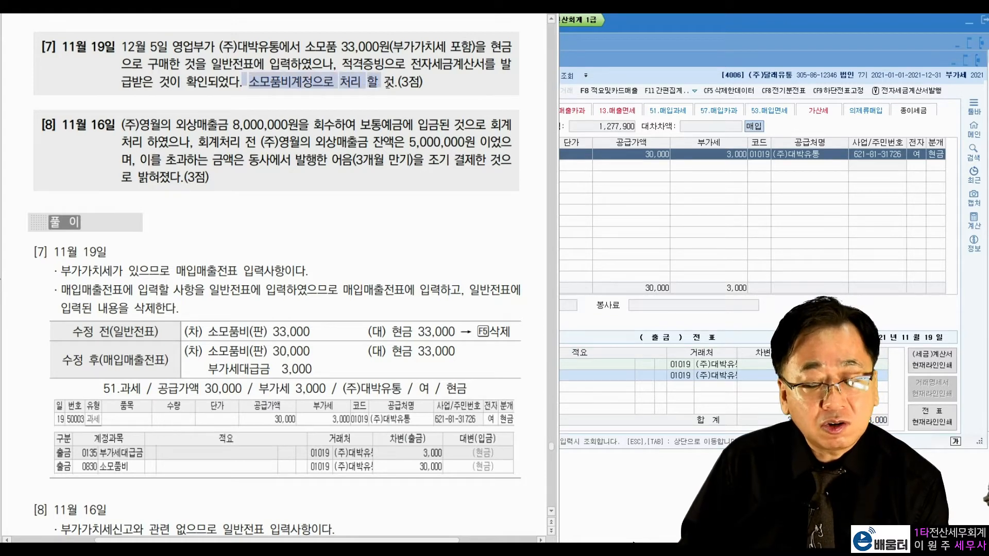
{"action": "left_click", "coordinate": [608, 325]}
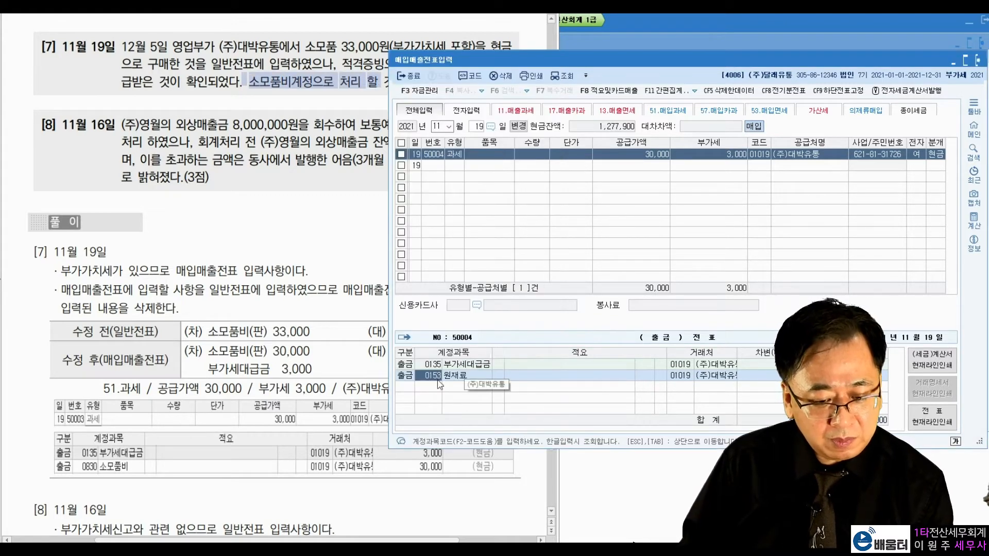
{"action": "key", "text": "BackSpace"}
{"action": "type", "text": "소모"}
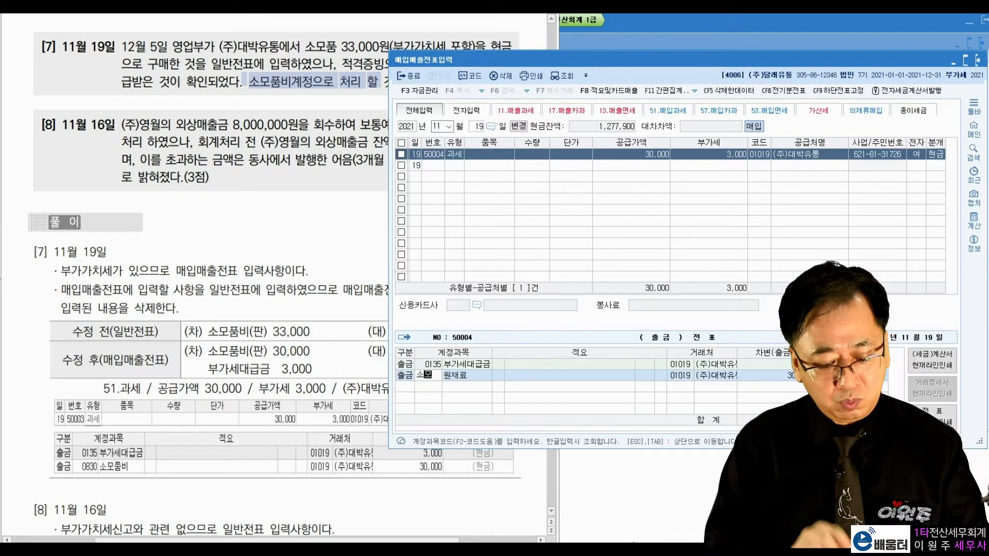
{"action": "type", "text": "품"}
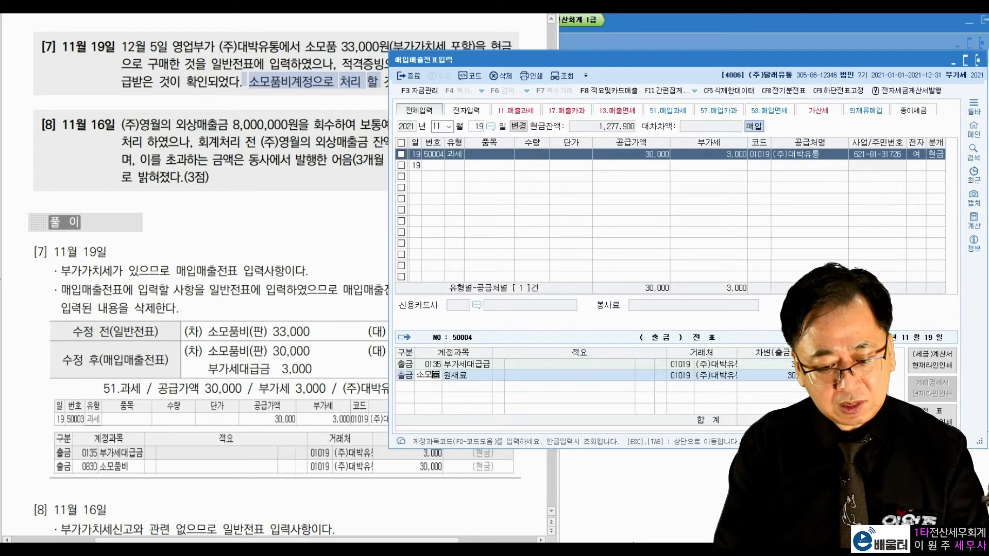
{"action": "key", "text": "Return"}
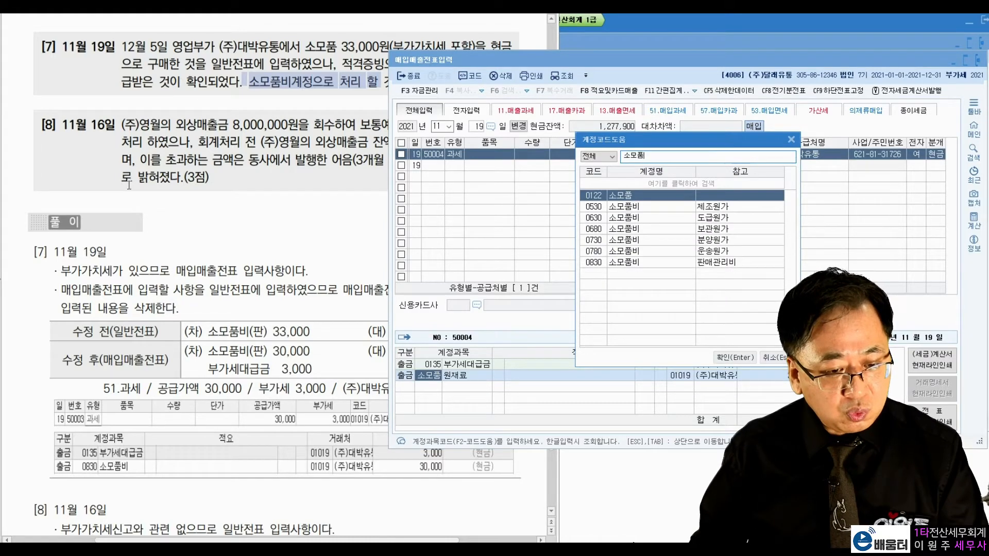
{"action": "left_click", "coordinate": [674, 262]}
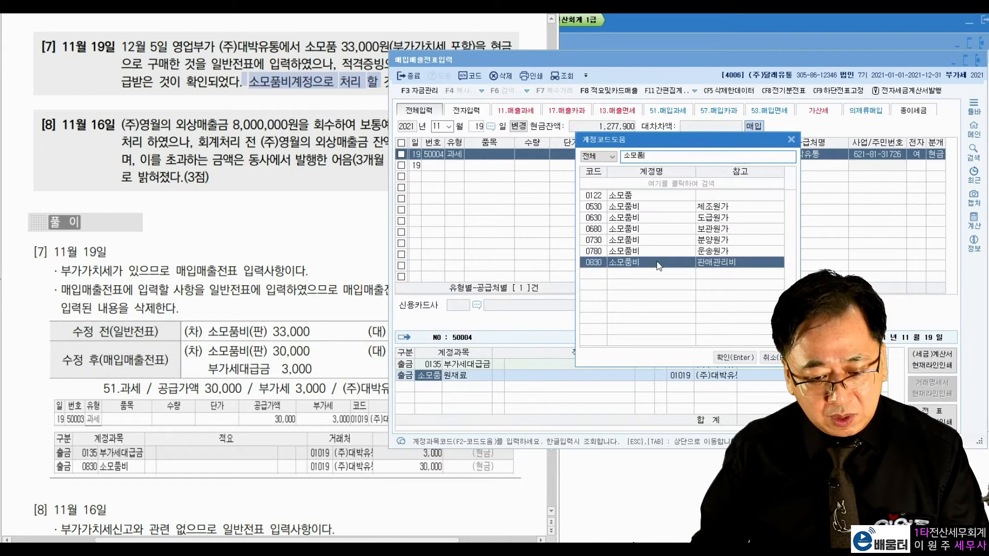
{"action": "left_click", "coordinate": [791, 139]}
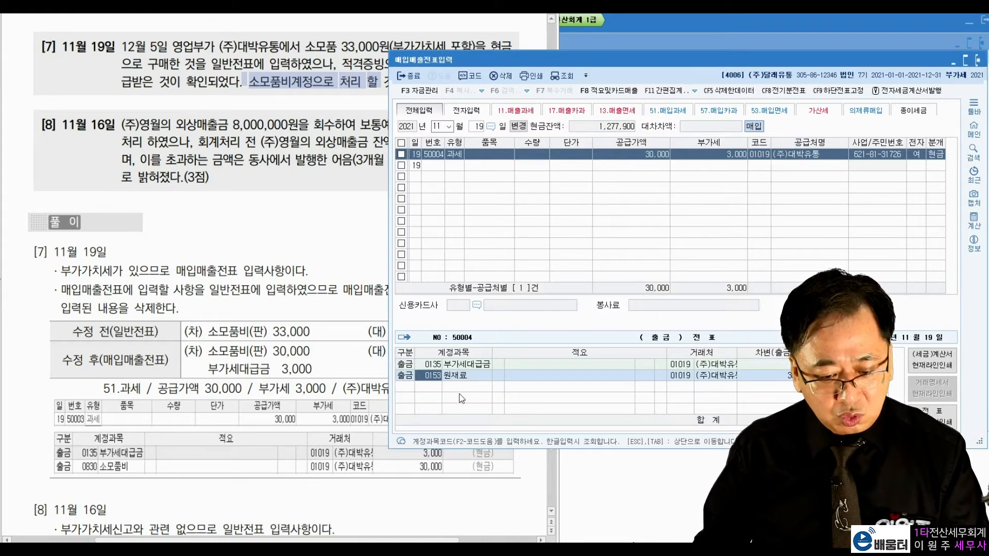
{"action": "type", "text": "소모품"}
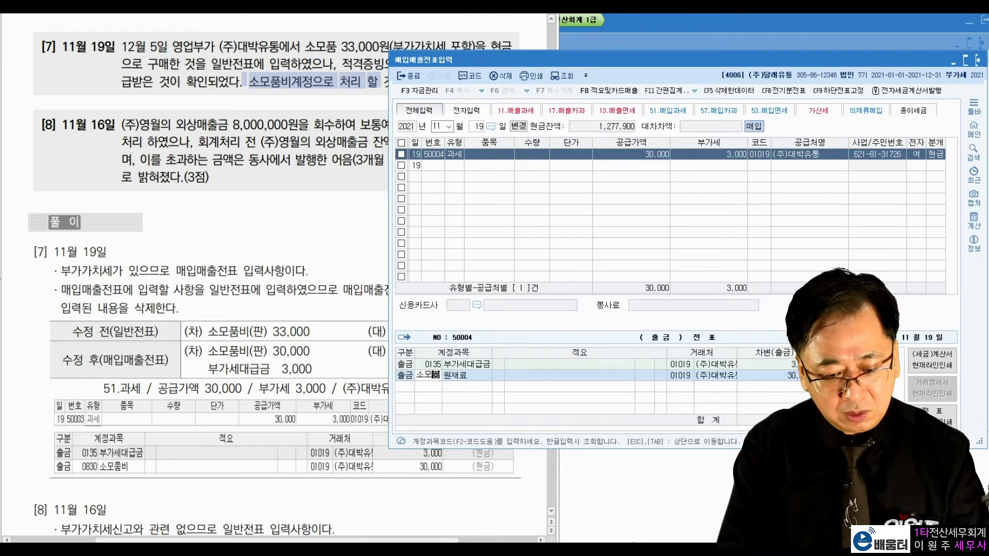
{"action": "key", "text": "Return"}
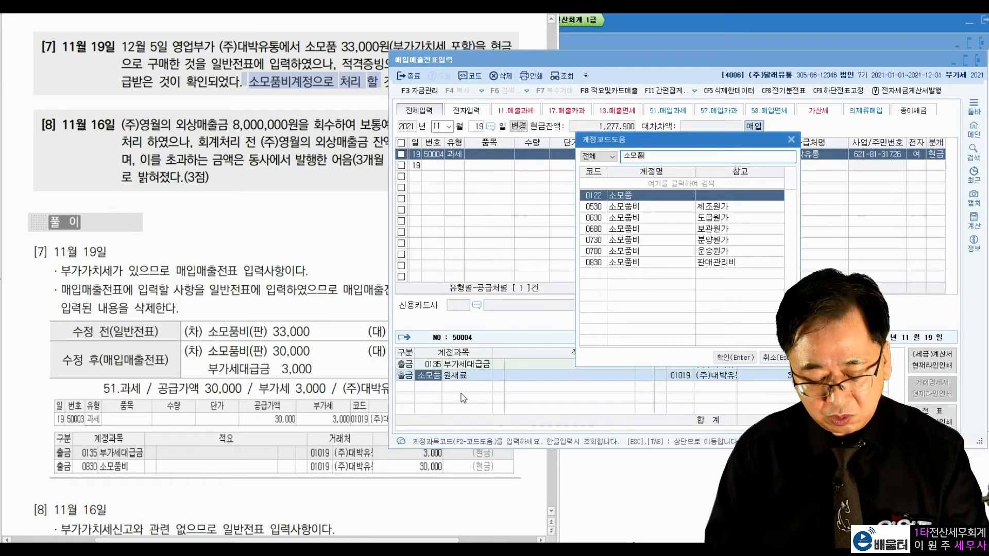
{"action": "key", "text": "Down"}
{"action": "key", "text": "Down"}
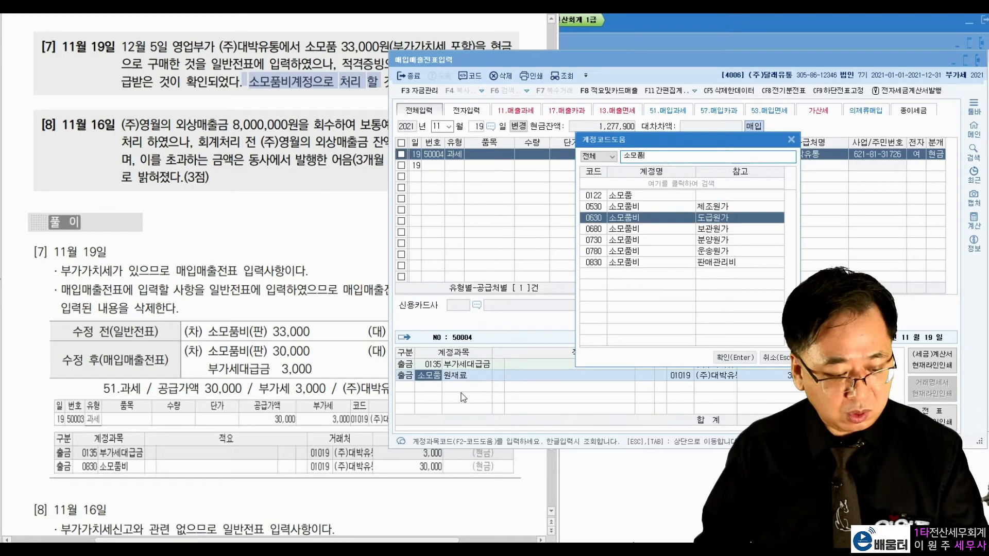
{"action": "key", "text": "Escape"}
Replace the 원재료 line's account with 0830 소모품비 (판매관리비) and complete the November 19 purchase entry.
{"action": "type", "text": "소모"}
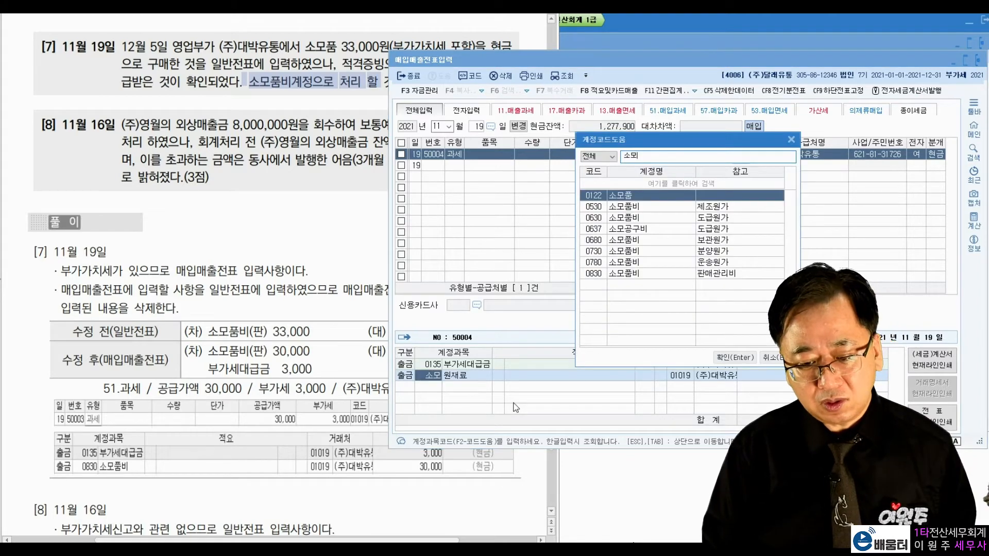
{"action": "type", "text": "ㅣ"}
{"action": "key", "text": "Down"}
{"action": "key", "text": "Down"}
{"action": "key", "text": "Down"}
{"action": "key", "text": "Down"}
{"action": "key", "text": "Down"}
{"action": "key", "text": "Down"}
{"action": "key", "text": "Down"}
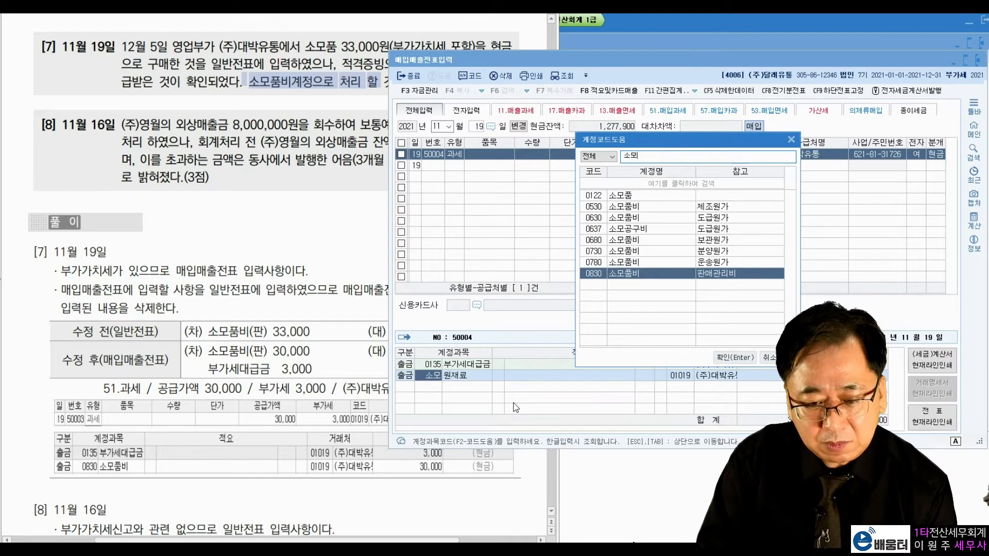
{"action": "key", "text": "Return"}
{"action": "key", "text": "Return"}
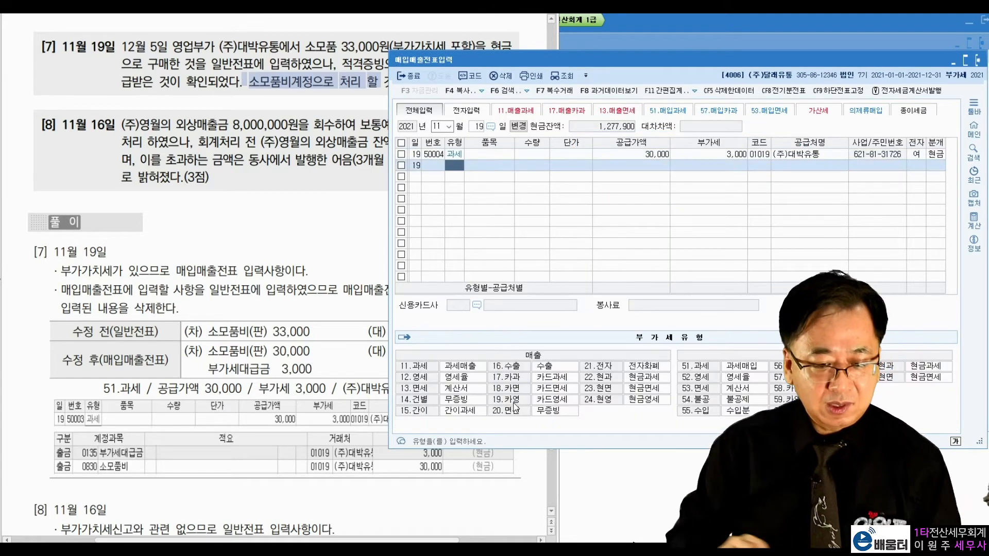
Examine problem [8] for the deposit account, the (주)영월 receivable balance and the terms of the early-settled note, marking the key phrases.
{"action": "left_click", "coordinate": [48, 78]}
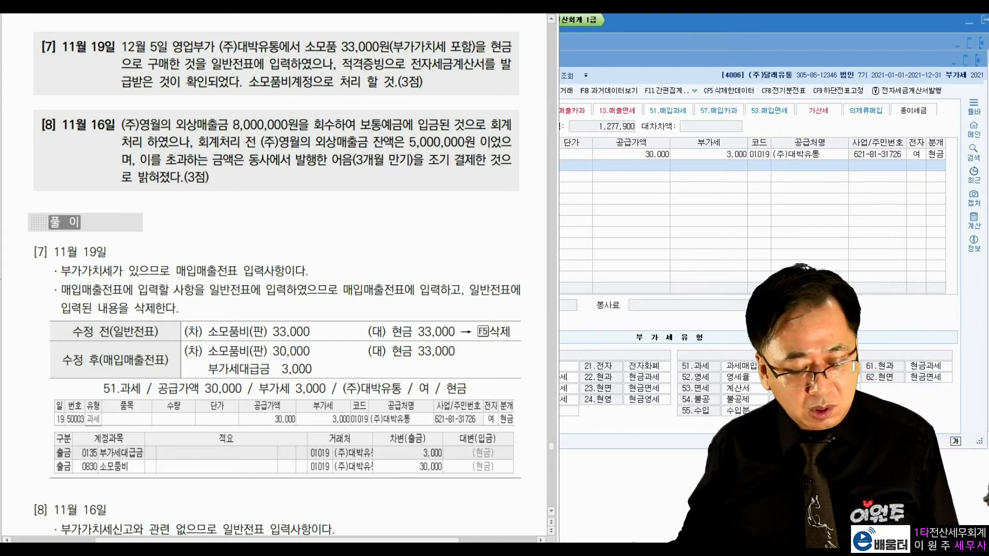
{"action": "mouse_move", "coordinate": [398, 114]}
{"action": "left_mouse_down"}
{"action": "mouse_move", "coordinate": [409, 109]}
{"action": "mouse_move", "coordinate": [370, 114]}
{"action": "left_mouse_up"}
{"action": "left_click_drag", "start_coordinate": [190, 141], "coordinate": [197, 136]}
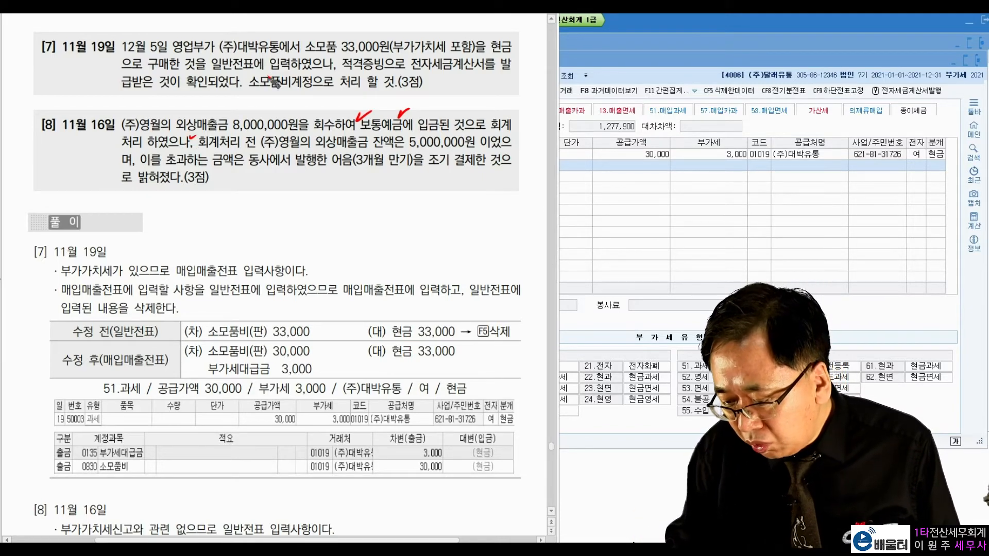
{"action": "left_click_drag", "start_coordinate": [329, 153], "coordinate": [473, 143]}
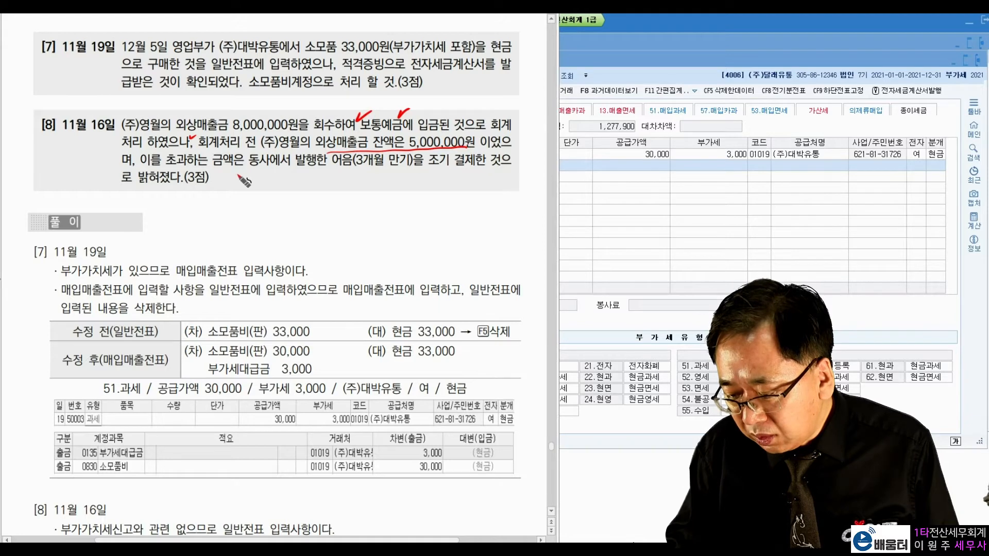
{"action": "mouse_move", "coordinate": [252, 169]}
{"action": "left_mouse_down"}
{"action": "mouse_move", "coordinate": [287, 155]}
{"action": "mouse_move", "coordinate": [262, 179]}
{"action": "left_mouse_up"}
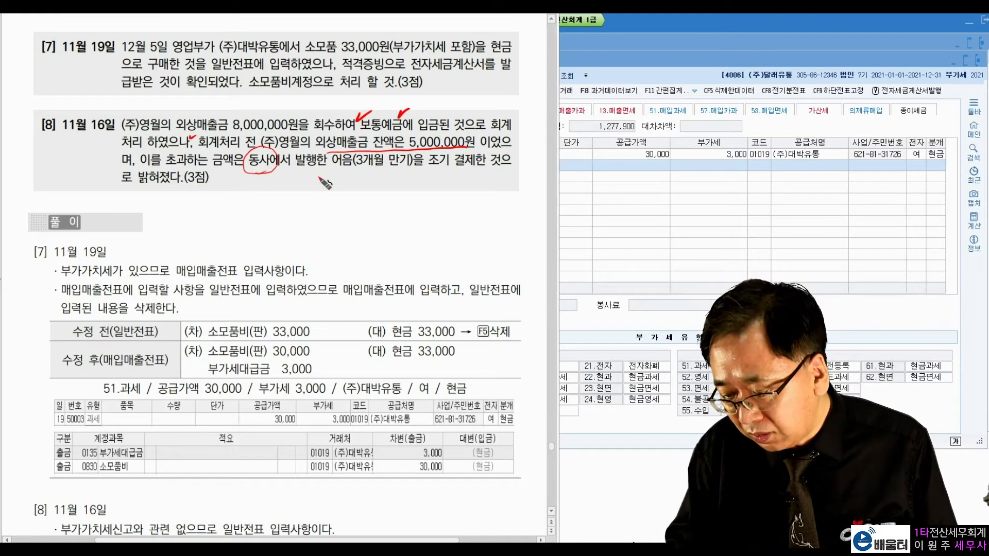
{"action": "left_click_drag", "start_coordinate": [306, 170], "coordinate": [442, 169]}
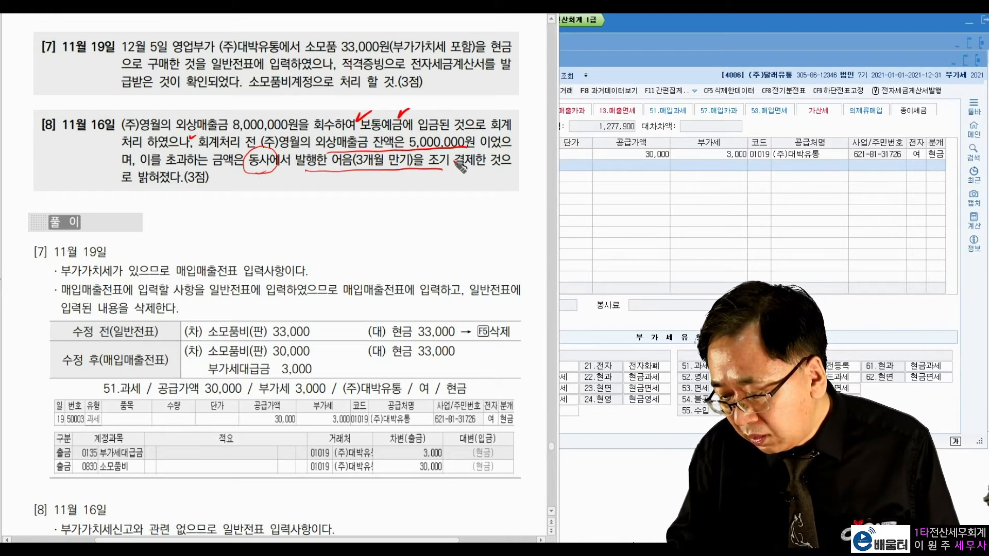
{"action": "left_click_drag", "start_coordinate": [134, 195], "coordinate": [163, 197]}
{"action": "left_click_drag", "start_coordinate": [412, 175], "coordinate": [427, 172]}
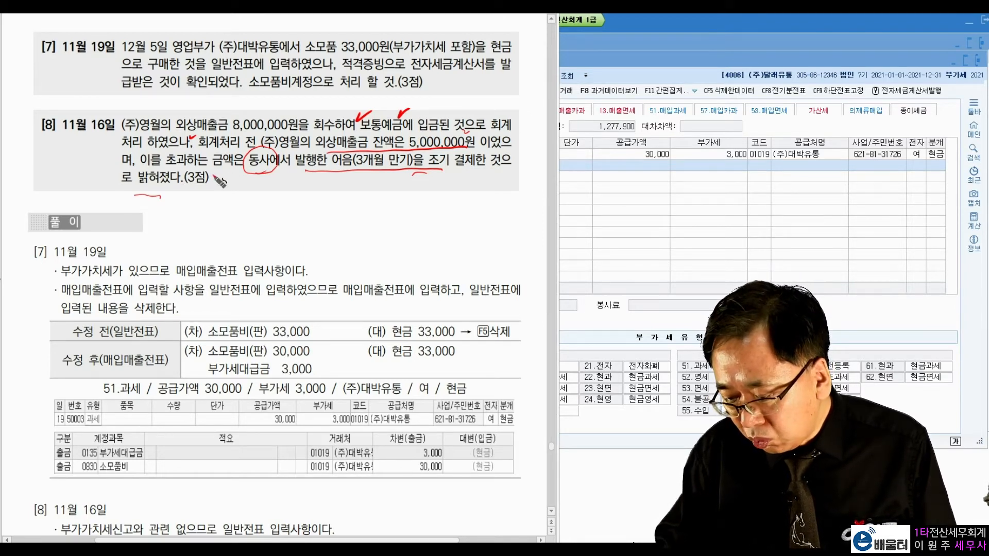
{"action": "mouse_move", "coordinate": [297, 179]}
{"action": "left_mouse_down"}
{"action": "mouse_move", "coordinate": [305, 199]}
{"action": "mouse_move", "coordinate": [349, 185]}
{"action": "left_mouse_up"}
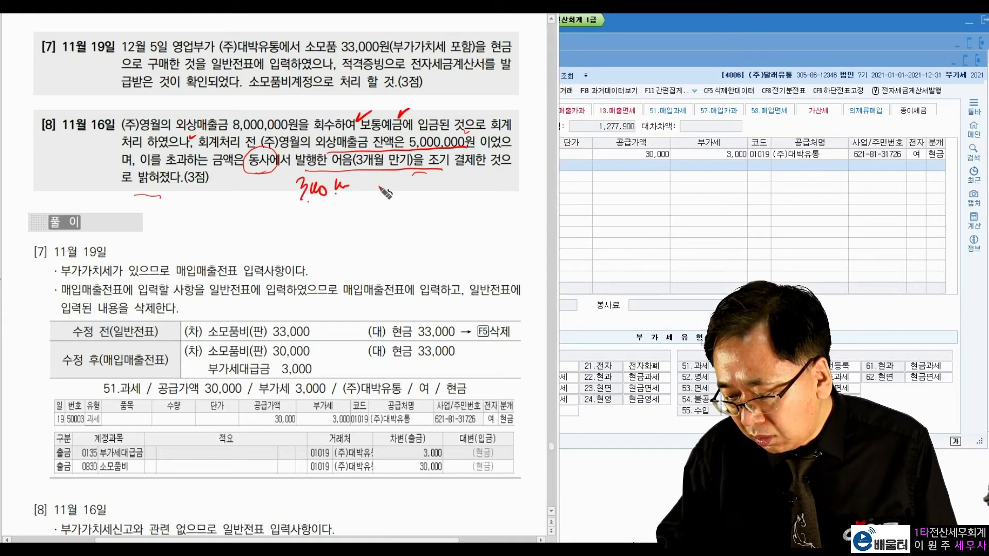
{"action": "left_click_drag", "start_coordinate": [448, 177], "coordinate": [462, 175]}
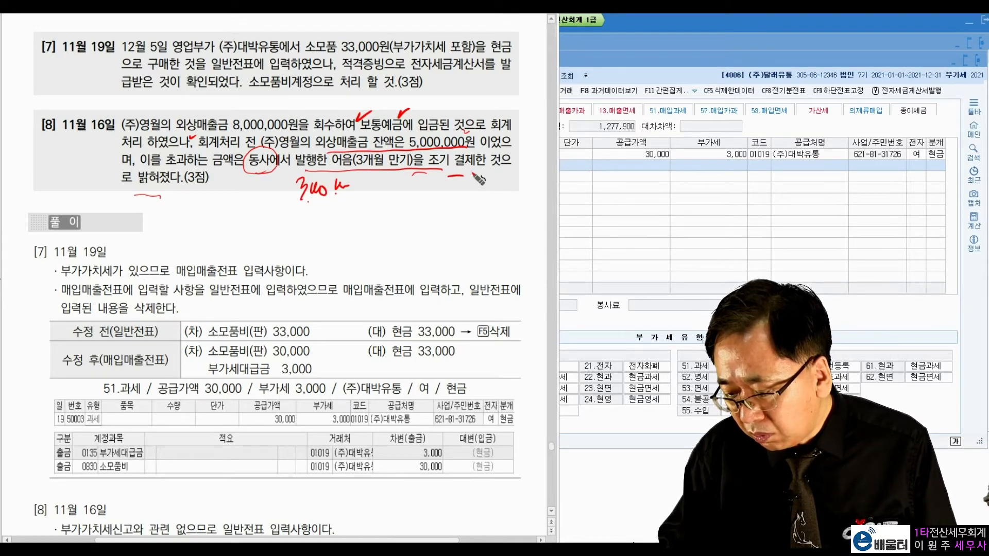
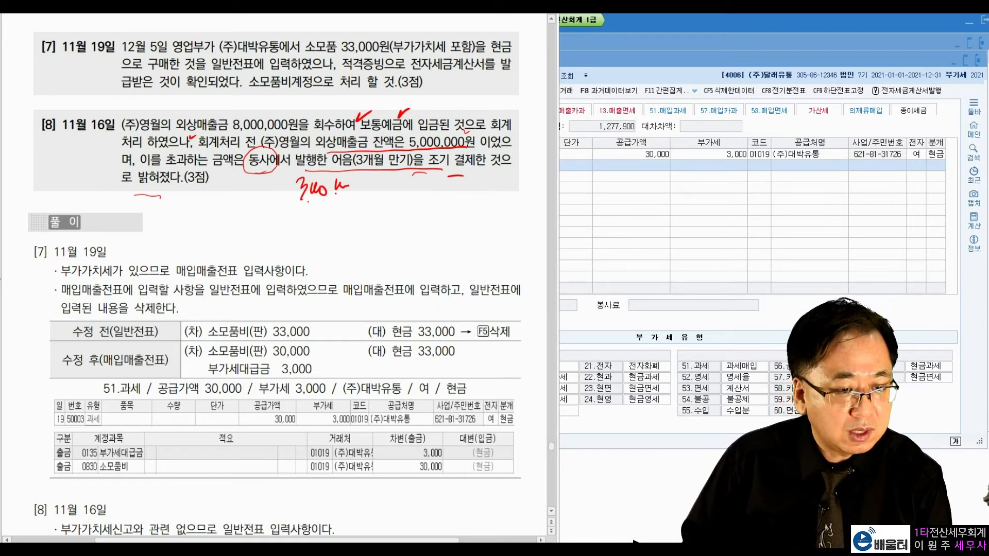
{"action": "key", "text": "Escape"}
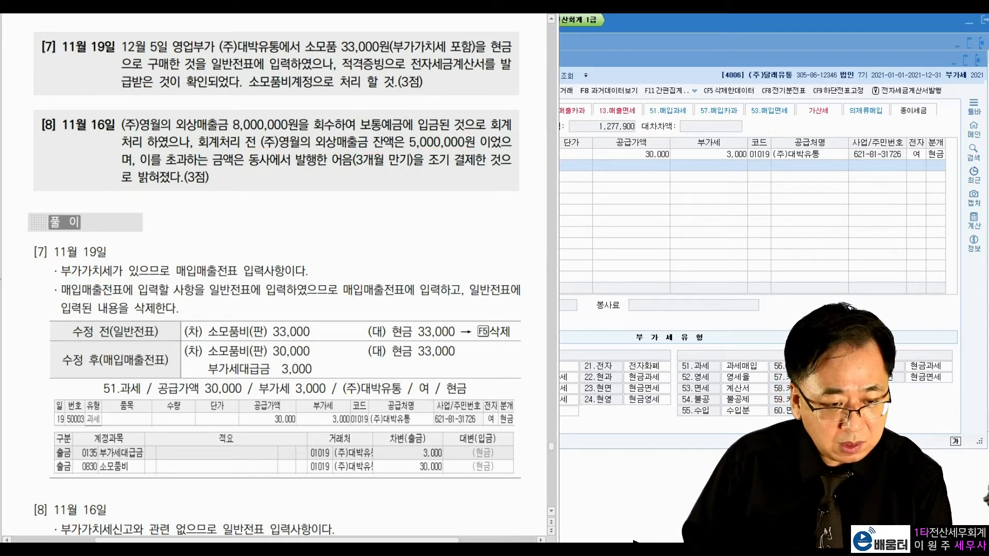
Switch to 일반전표입력, load the November 16 vouchers and examine the 보통예금 and 외상매출금 lines.
{"action": "key", "text": "alt+Tab"}
{"action": "left_click", "coordinate": [479, 92]}
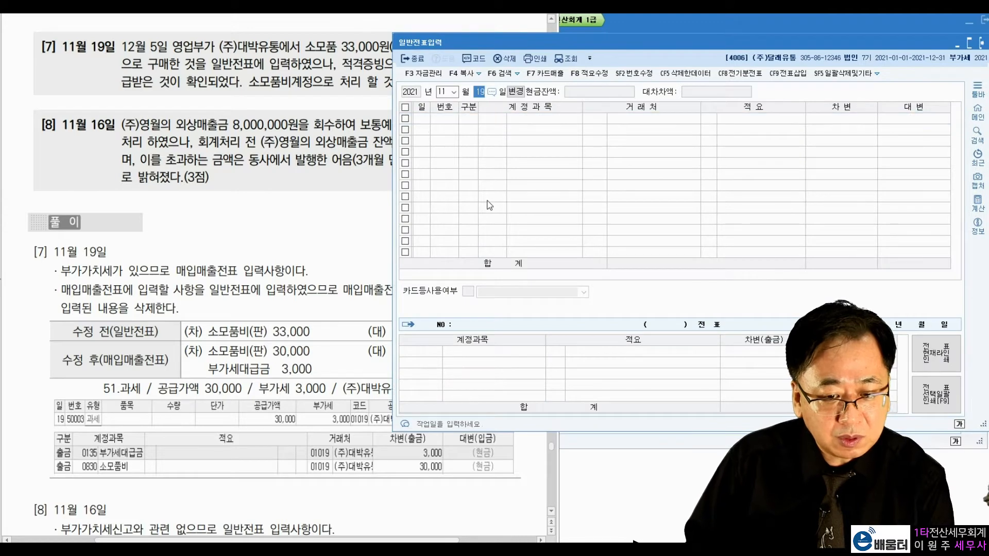
{"action": "type", "text": "16"}
{"action": "key", "text": "Return"}
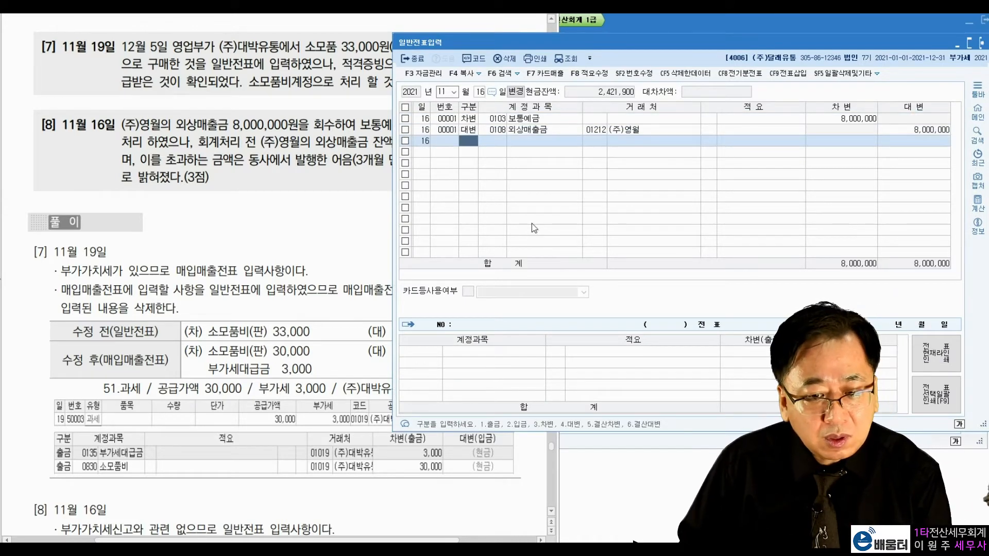
{"action": "left_click", "coordinate": [659, 128]}
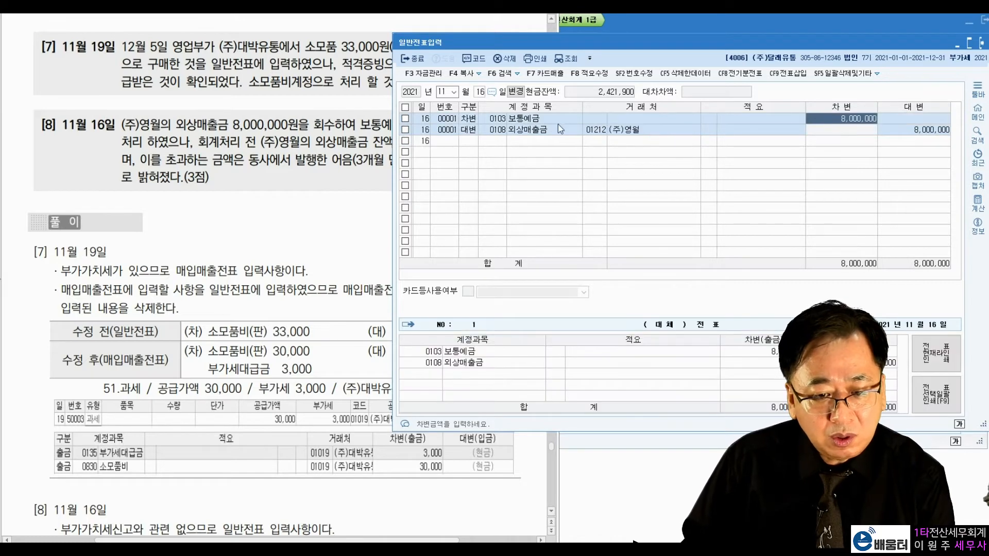
Set the credit amount of the (주)영월 외상매출금 line to 5,000,000.
{"action": "left_click", "coordinate": [907, 135]}
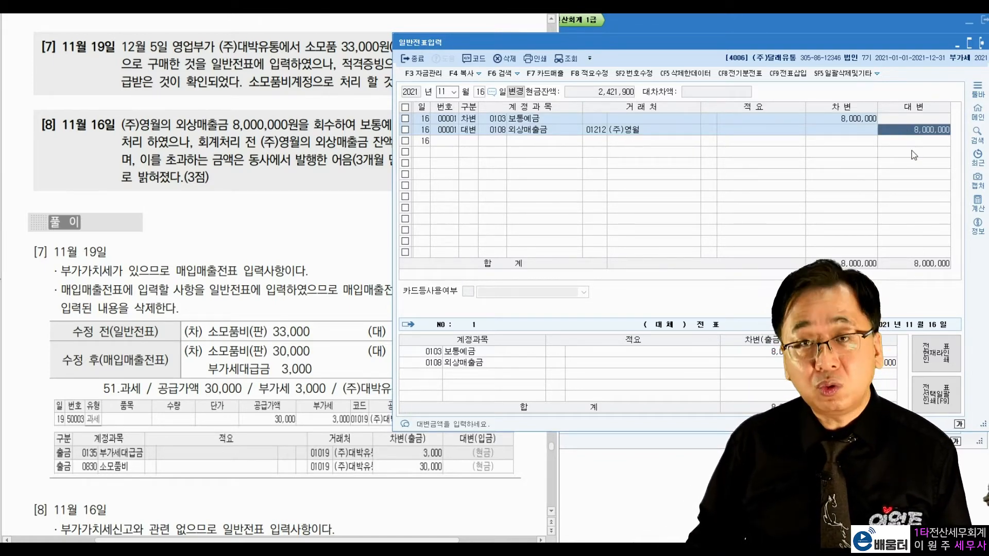
{"action": "type", "text": "5000000"}
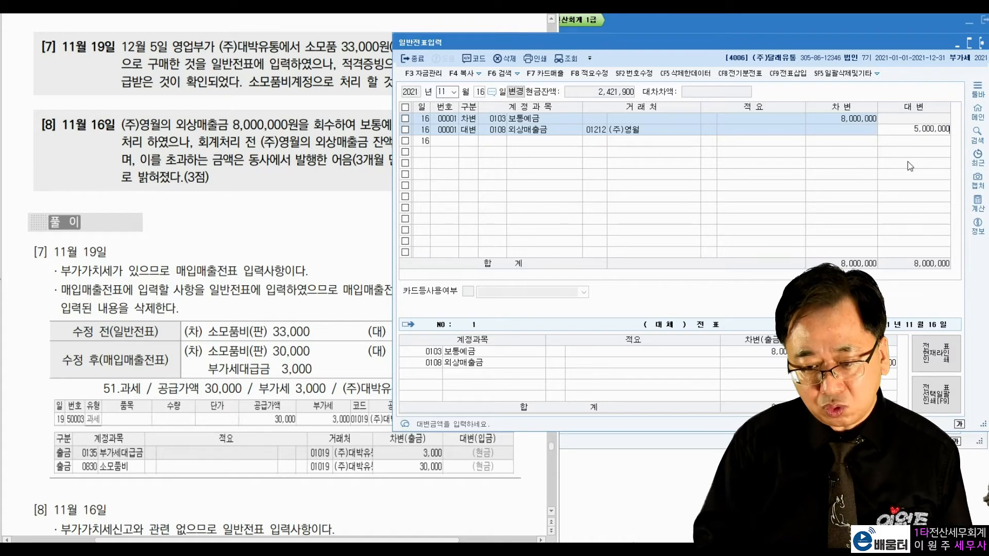
{"action": "key", "text": "Return"}
Add a 대변 line to the November 16 voucher and look up its account with "받을어".
{"action": "type", "text": "4"}
{"action": "key", "text": "Return"}
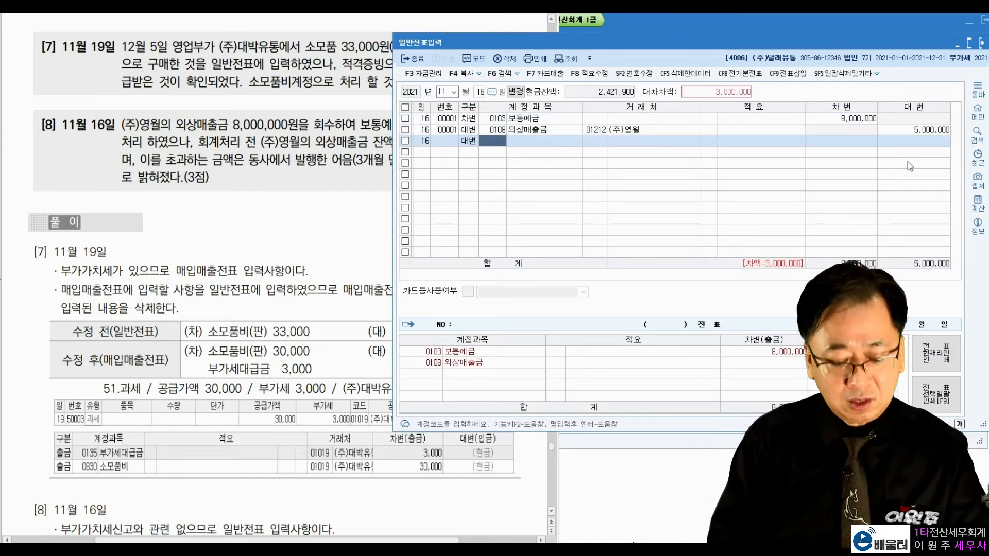
{"action": "type", "text": "받을어"}
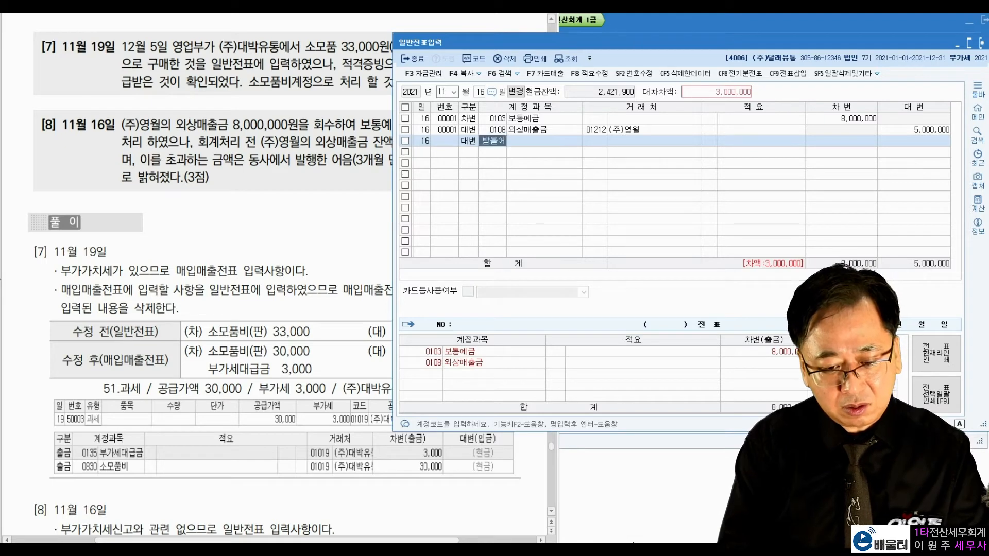
Set the third November 16 line to account 0110 받을어음 with a credit of 3,000,000.
{"action": "key", "text": "Return"}
{"action": "key", "text": "Return"}
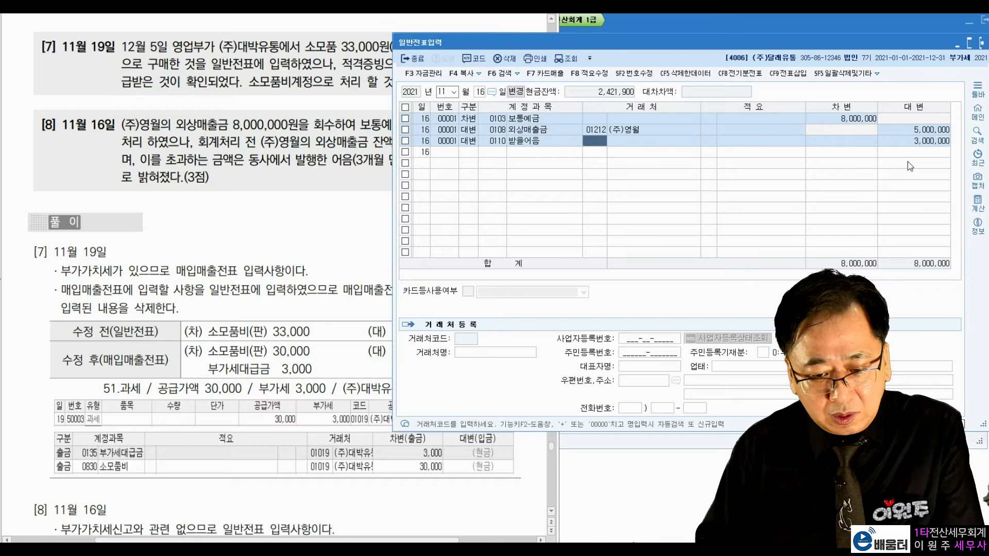
{"action": "key", "text": "Return"}
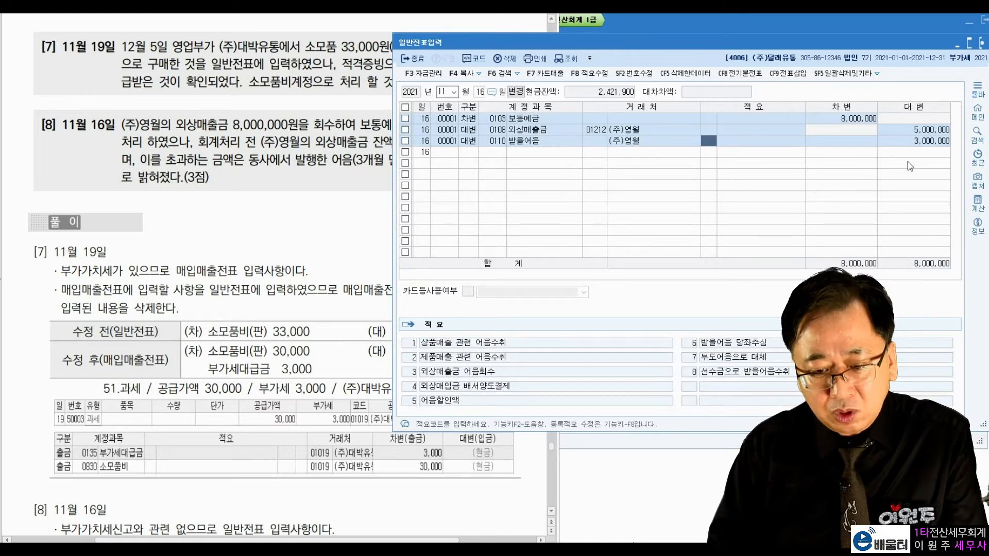
Clear the partner name entered without a code on the 받을어음 line.
{"action": "key", "text": "Left"}
{"action": "key", "text": "Left"}
{"action": "key", "text": "Right"}
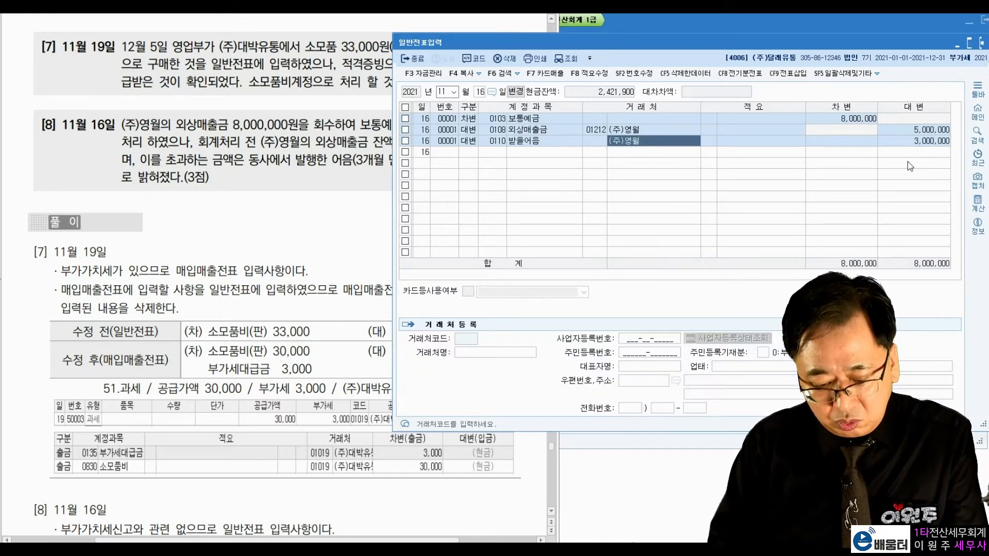
{"action": "key", "text": "BackSpace"}
{"action": "key", "text": "BackSpace"}
{"action": "key", "text": "BackSpace"}
{"action": "key", "text": "BackSpace"}
{"action": "key", "text": "BackSpace"}
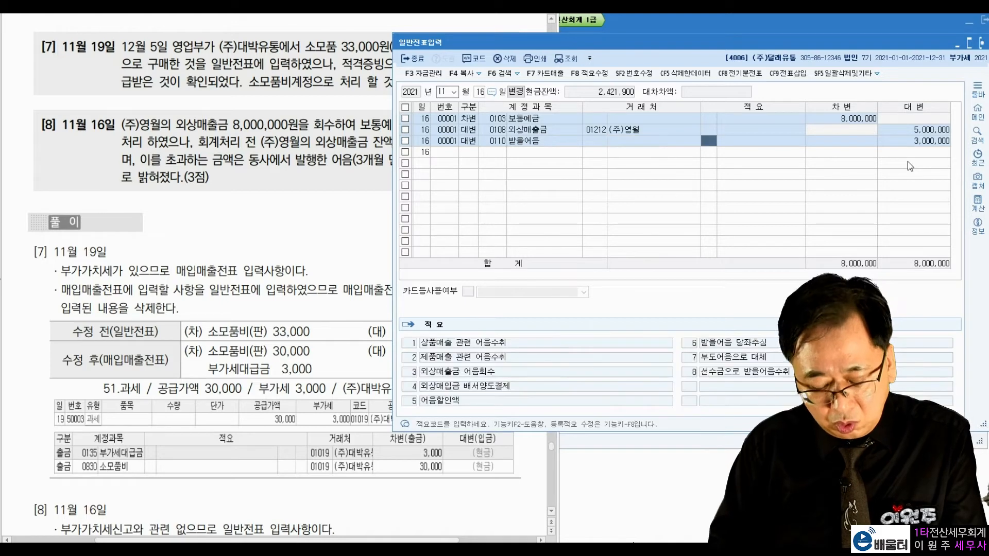
Look up 영월 as the partner of the 받을어음 line and assign 01212 (주)영월.
{"action": "key", "text": "Left"}
{"action": "key", "text": "Up"}
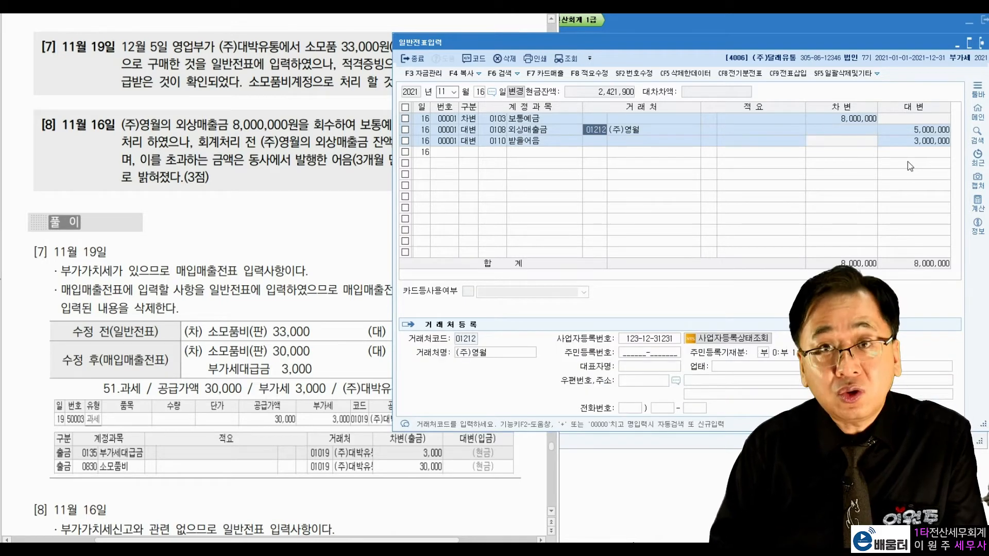
{"action": "key", "text": "Down"}
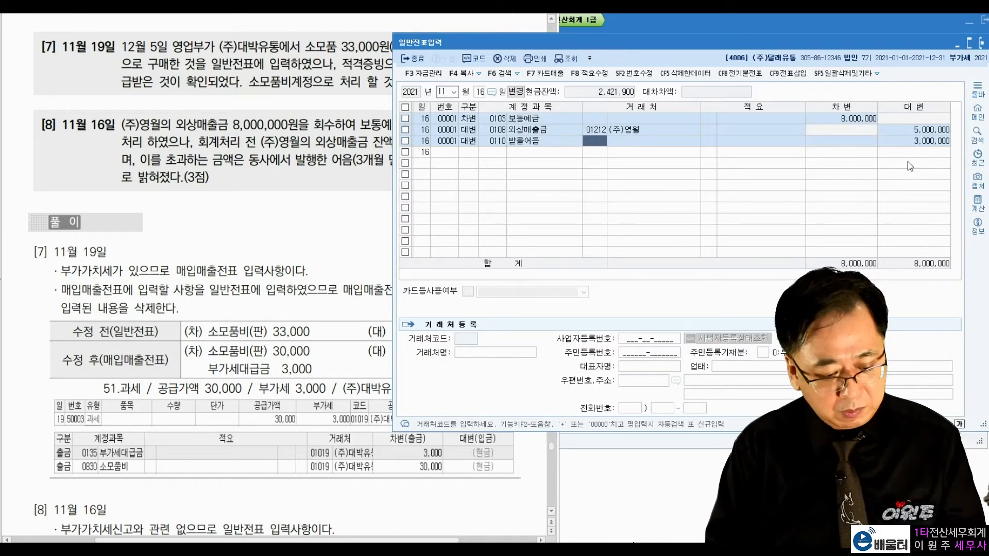
{"action": "key", "text": "F2"}
{"action": "key", "text": "Escape"}
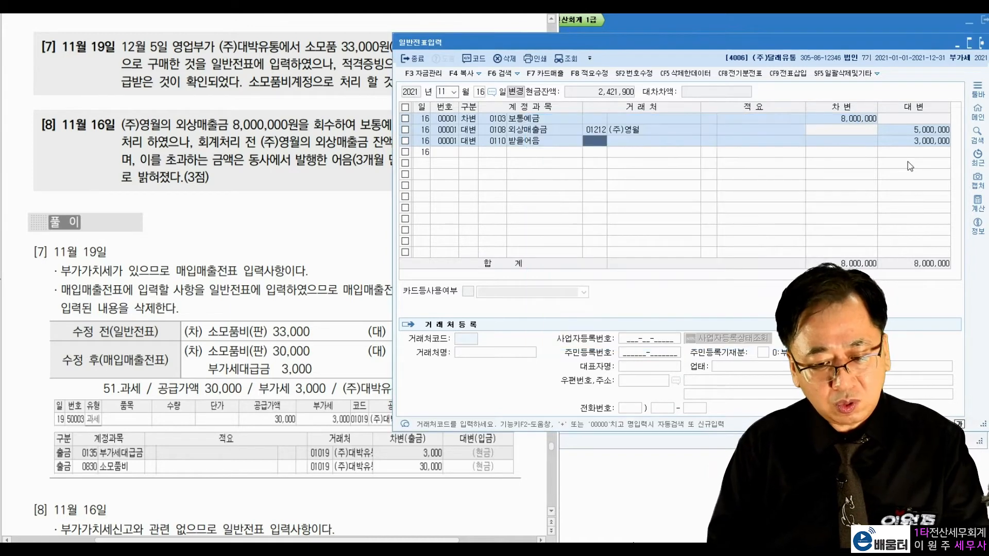
{"action": "type", "text": "영월"}
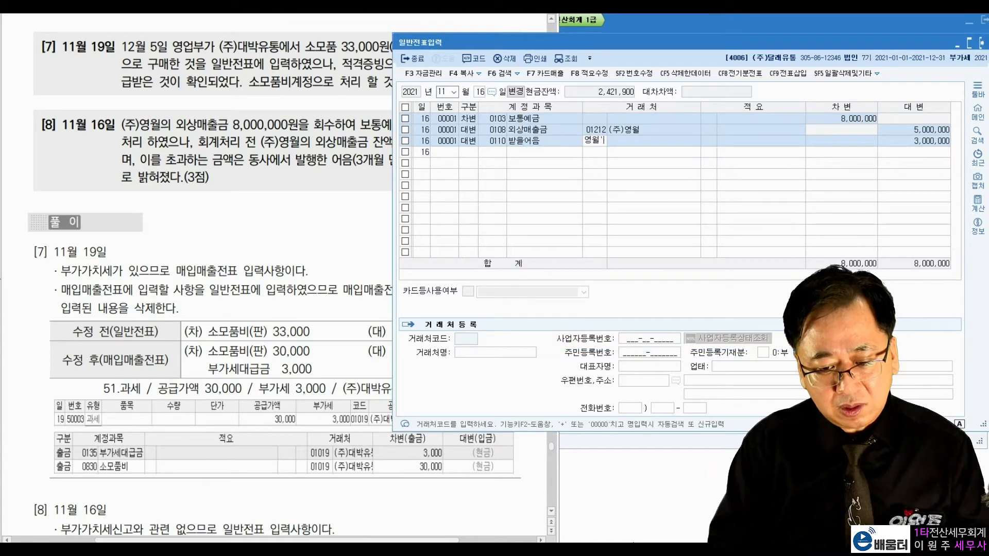
{"action": "key", "text": "Return"}
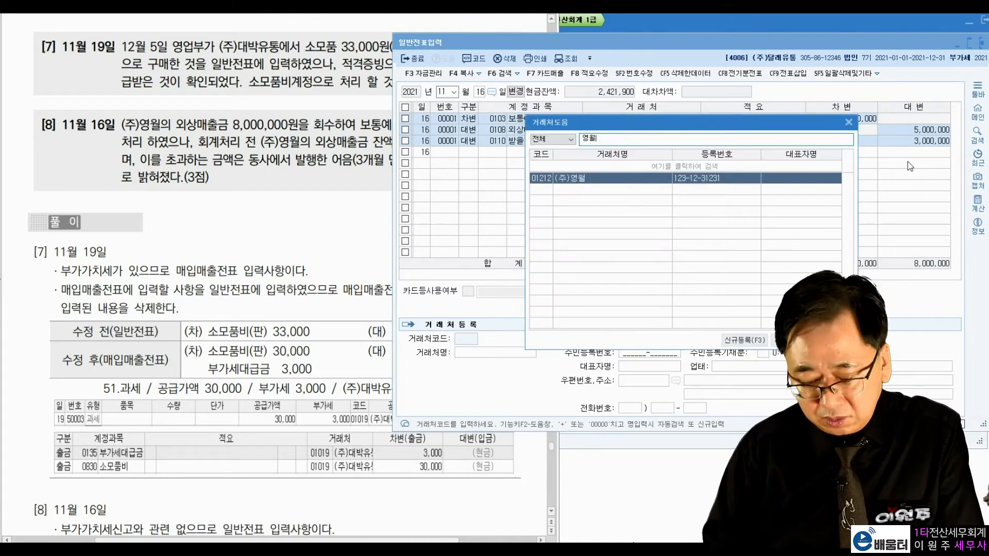
{"action": "key", "text": "Return"}
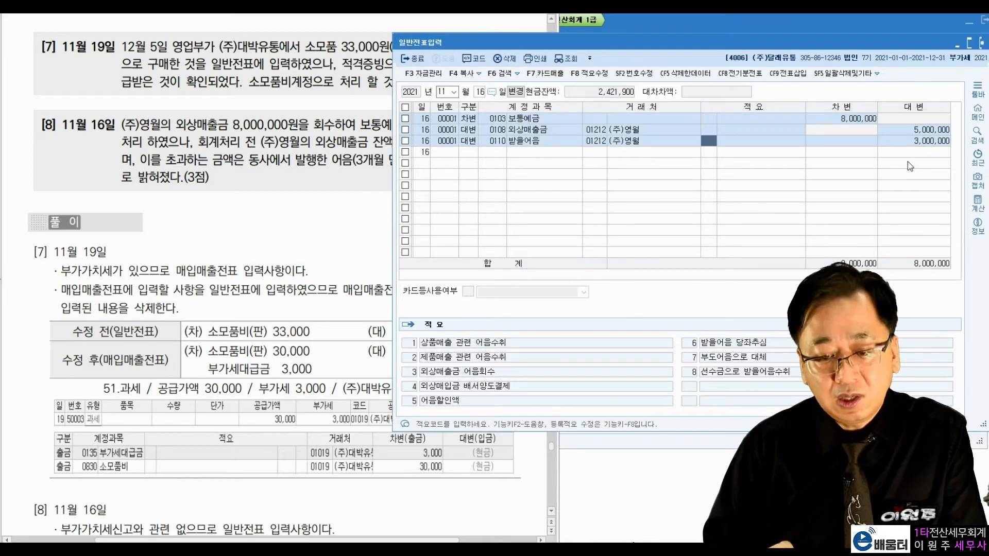
Re-enter partner code 1212 on the 받을어음 line and complete the line.
{"action": "key", "text": "Left"}
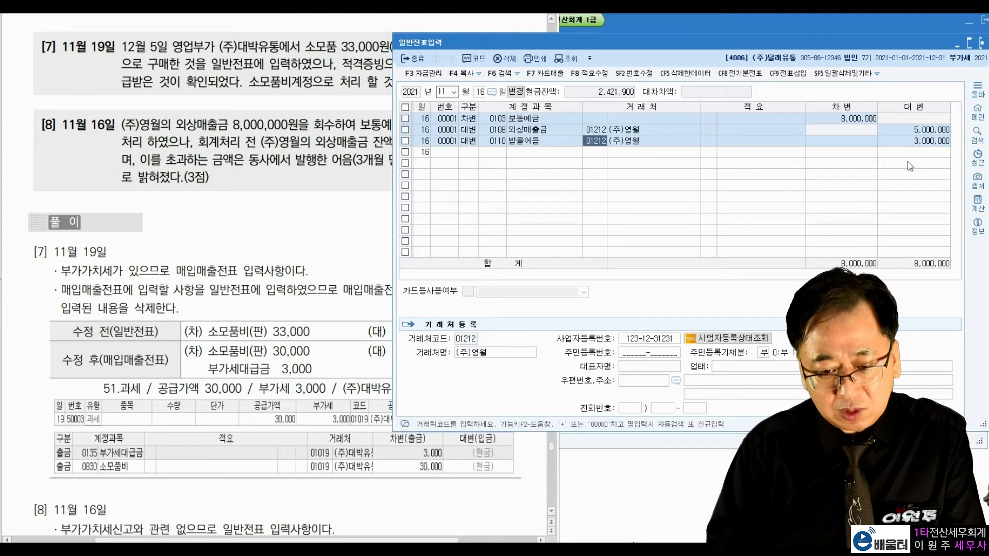
{"action": "type", "text": "12"}
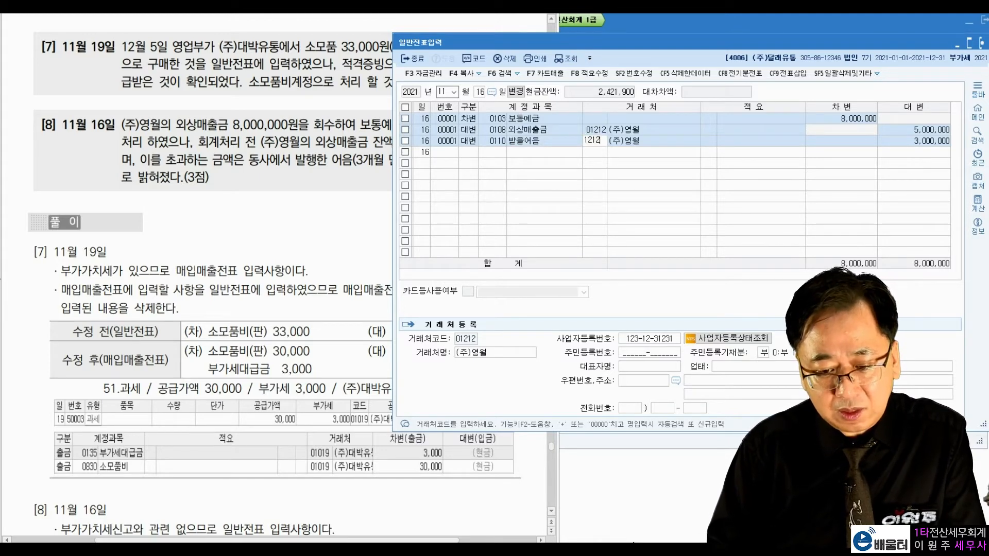
{"action": "type", "text": "12"}
{"action": "key", "text": "Return"}
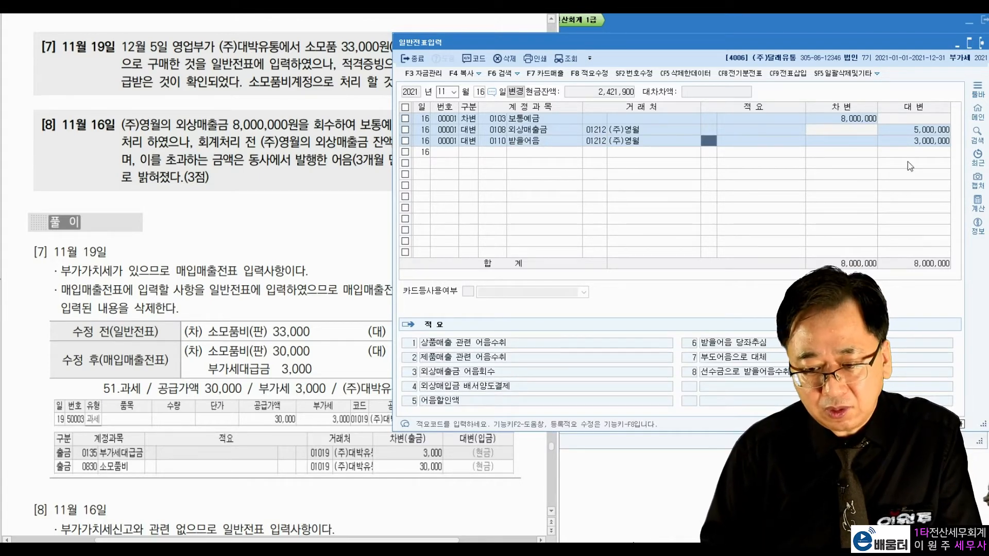
{"action": "key", "text": "Return"}
{"action": "key", "text": "Return"}
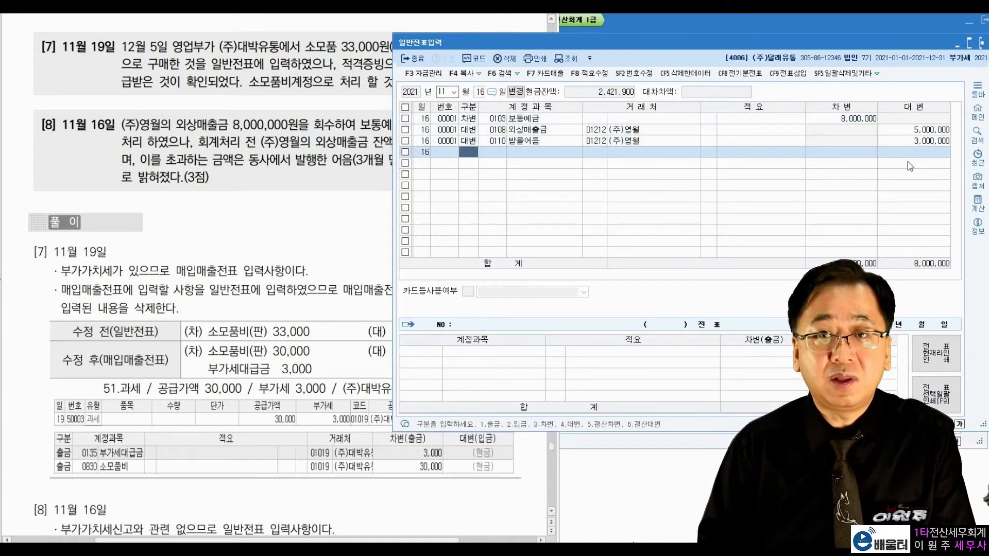
Mark in red the key phrases of workbook problem [9], including 일반전표, 수익적지출, 공장건물, 비씨카드 payment and 매입세액 공제요건, and clear the markings.
{"action": "left_click", "coordinate": [313, 251]}
{"action": "scroll", "coordinate": [313, 251], "scroll_direction": "down", "scroll_amount": 3}
{"action": "scroll", "coordinate": [298, 250], "scroll_direction": "down", "scroll_amount": 16}
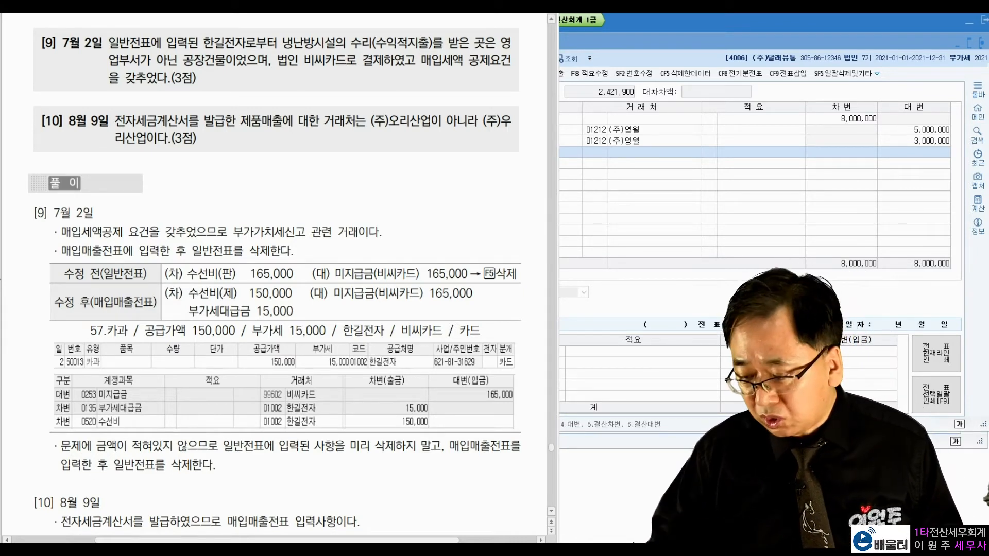
{"action": "mouse_move", "coordinate": [410, 61]}
{"action": "left_mouse_down"}
{"action": "mouse_move", "coordinate": [442, 39]}
{"action": "mouse_move", "coordinate": [436, 45]}
{"action": "left_mouse_up"}
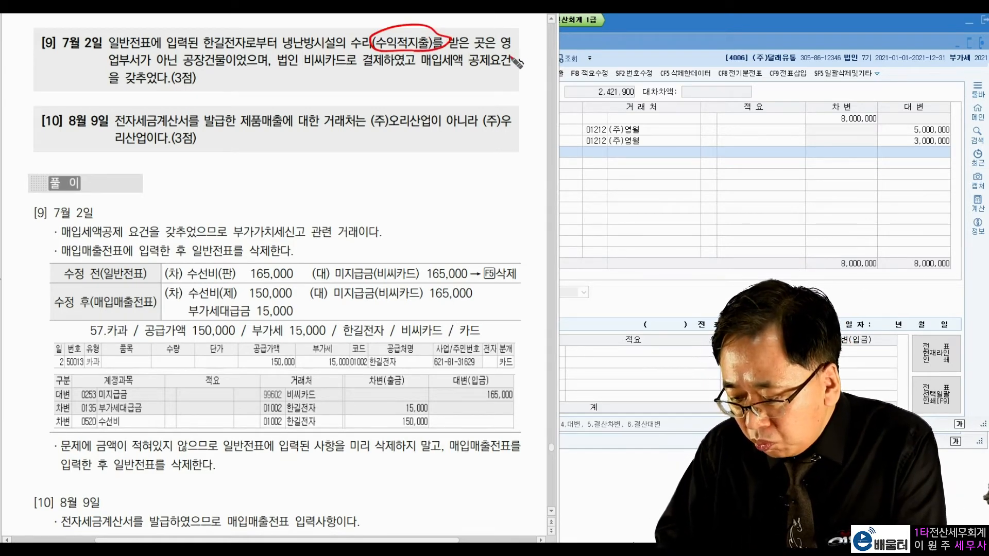
{"action": "left_click_drag", "start_coordinate": [184, 69], "coordinate": [229, 67]}
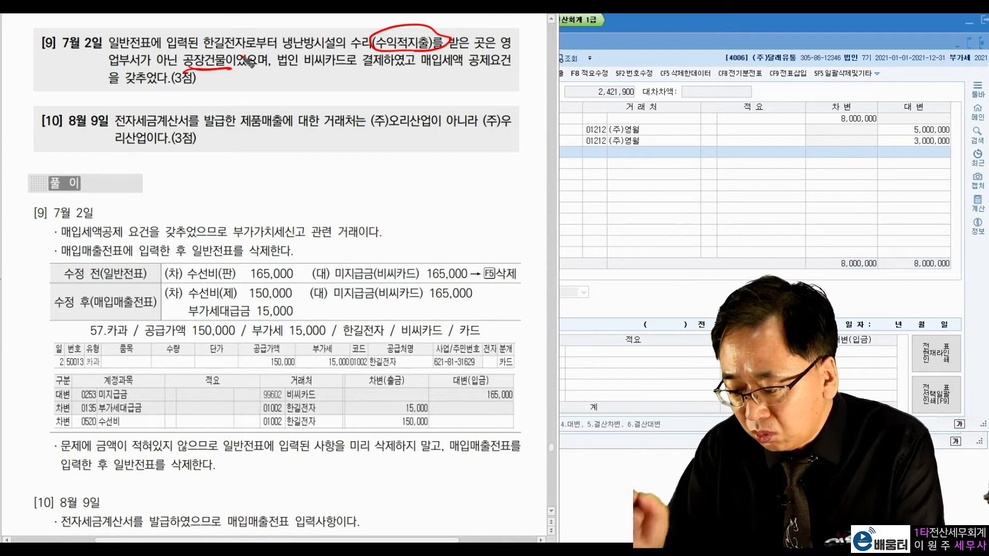
{"action": "left_click_drag", "start_coordinate": [219, 71], "coordinate": [231, 72]}
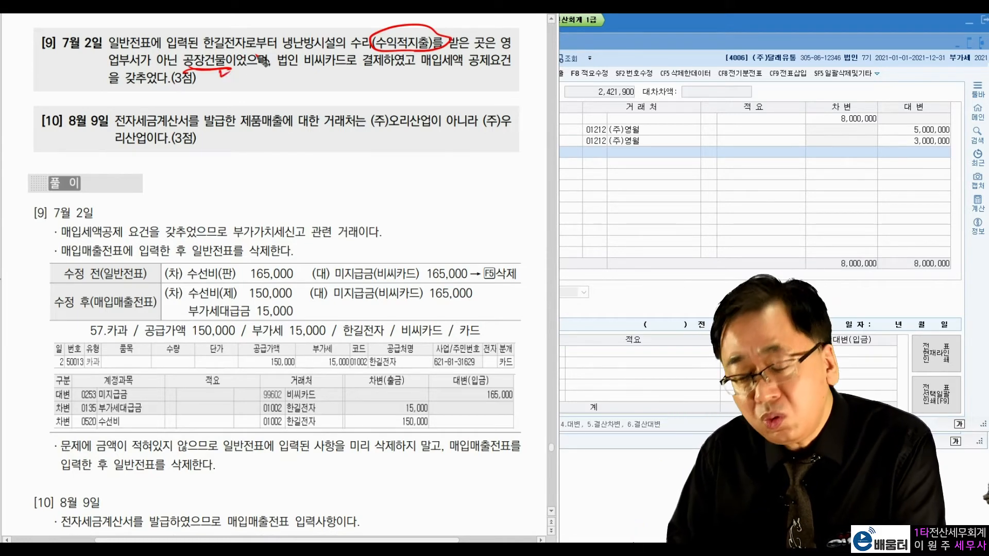
{"action": "left_click_drag", "start_coordinate": [282, 70], "coordinate": [509, 72]}
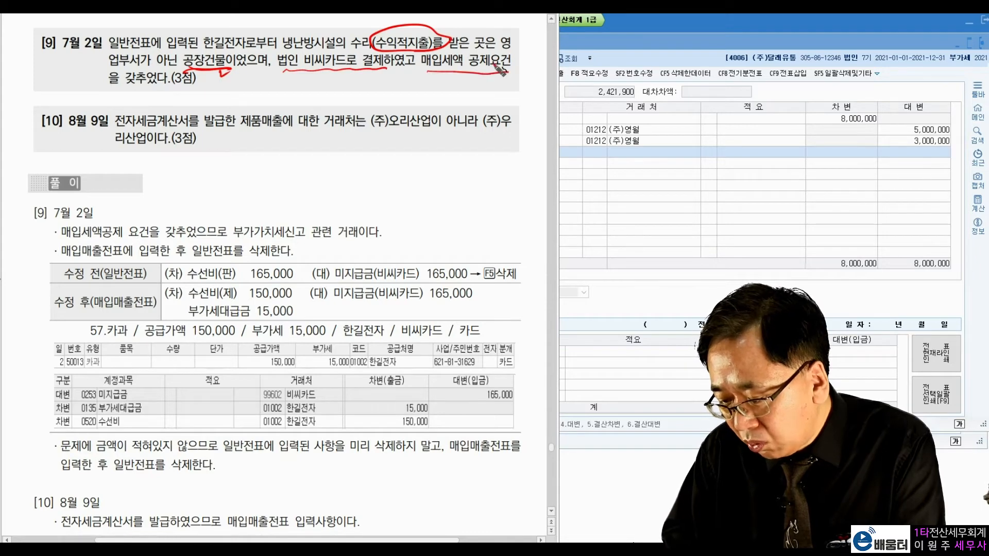
{"action": "left_click_drag", "start_coordinate": [109, 90], "coordinate": [165, 91]}
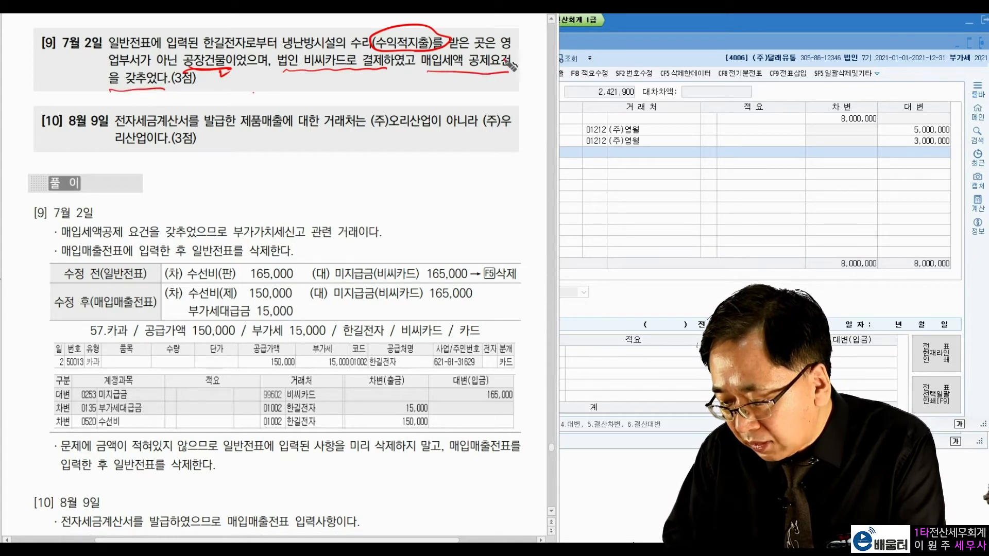
{"action": "left_click_drag", "start_coordinate": [514, 56], "coordinate": [527, 52]}
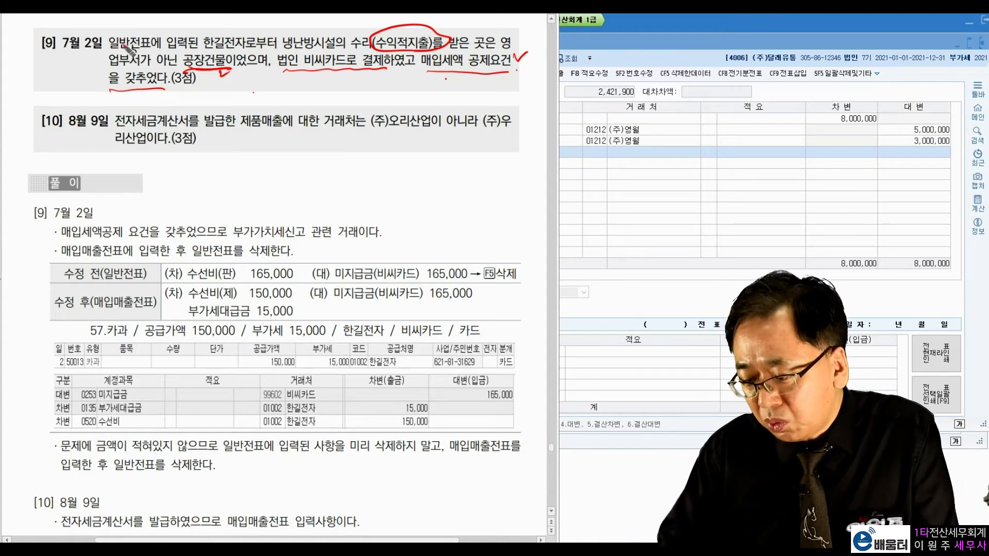
{"action": "left_click_drag", "start_coordinate": [152, 28], "coordinate": [160, 64]}
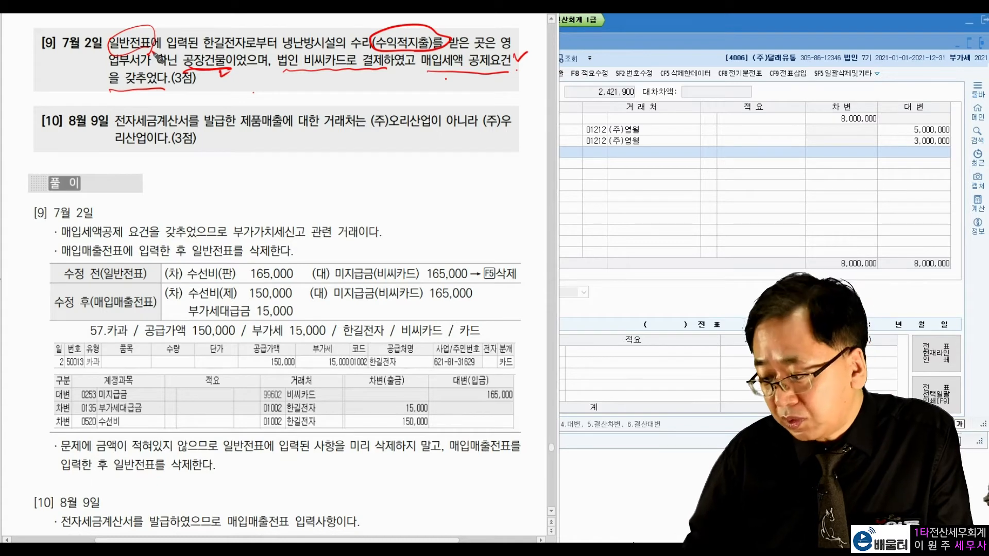
{"action": "left_click_drag", "start_coordinate": [412, 78], "coordinate": [442, 74]}
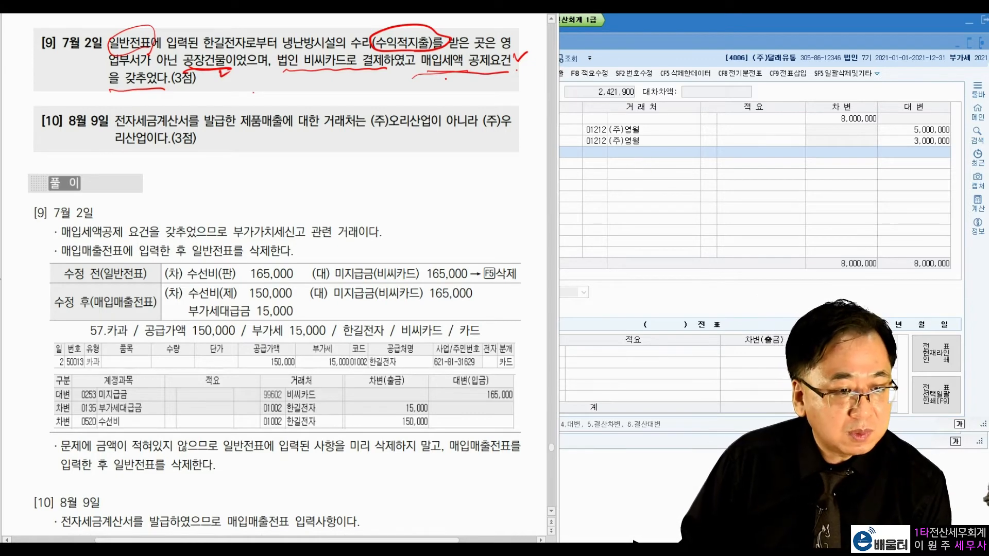
{"action": "key", "text": "Escape"}
Load the general voucher entries for July 2 (month 07, day 2).
{"action": "left_click", "coordinate": [609, 180]}
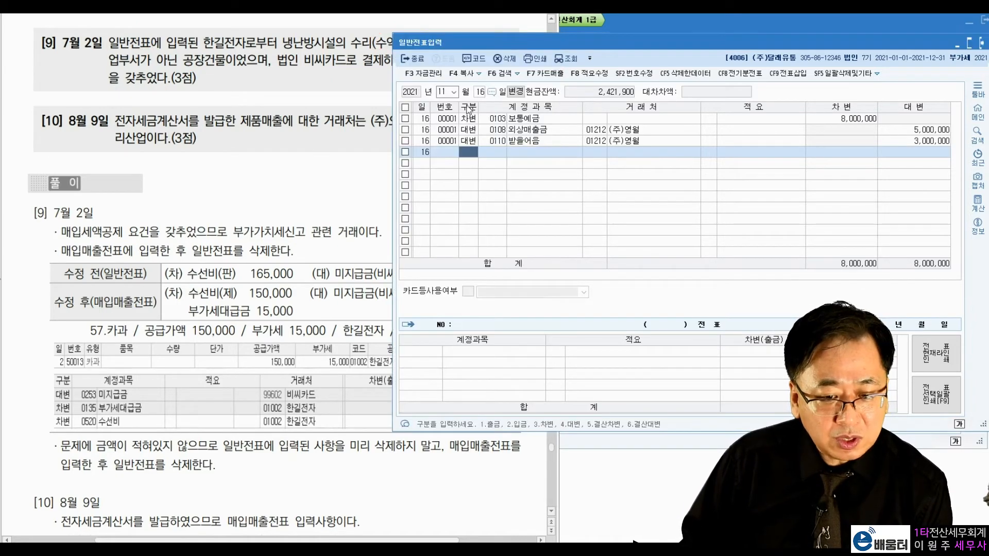
{"action": "left_click", "coordinate": [441, 92]}
{"action": "type", "text": "072"}
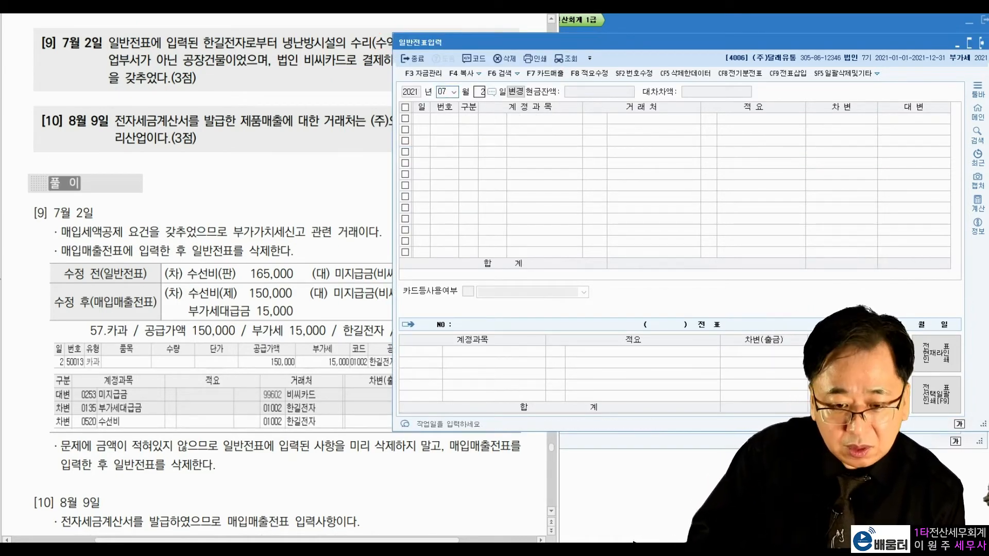
{"action": "key", "text": "Return"}
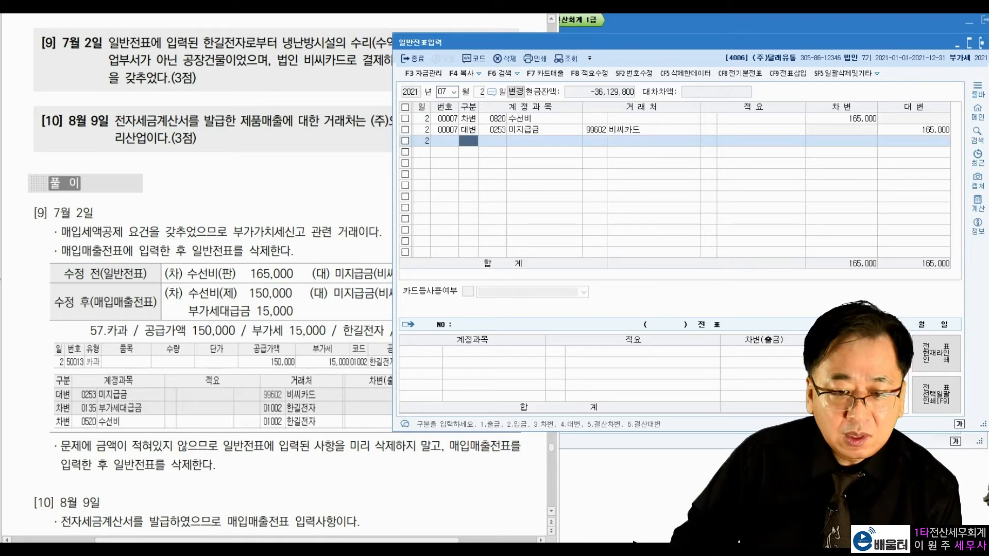
Compare the July 2 수선비 and 미지급금 lines, their partner, description and amounts, with the repair and 비씨카드 payment wording in problem [9].
{"action": "left_click", "coordinate": [825, 120]}
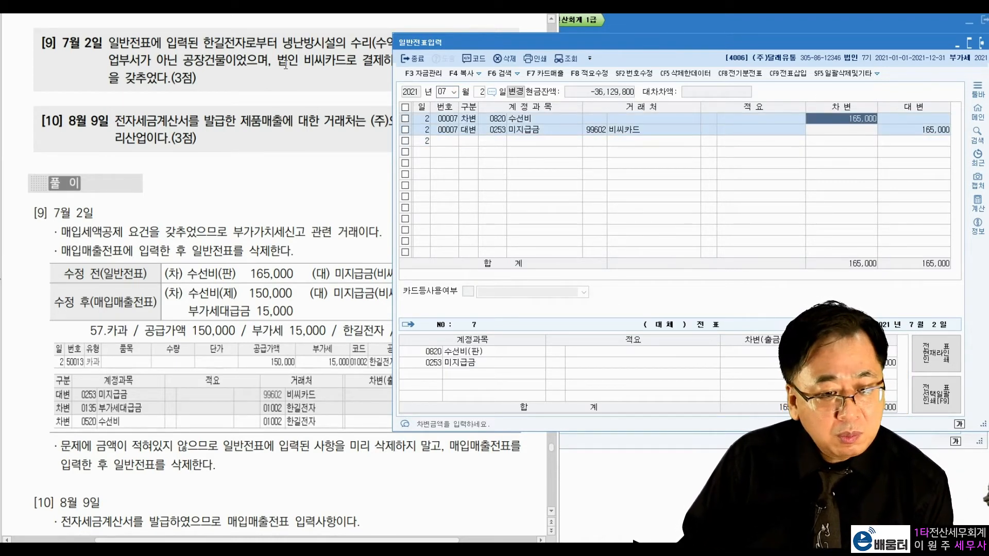
{"action": "left_click_drag", "start_coordinate": [285, 65], "coordinate": [348, 66]}
{"action": "left_click", "coordinate": [659, 129]}
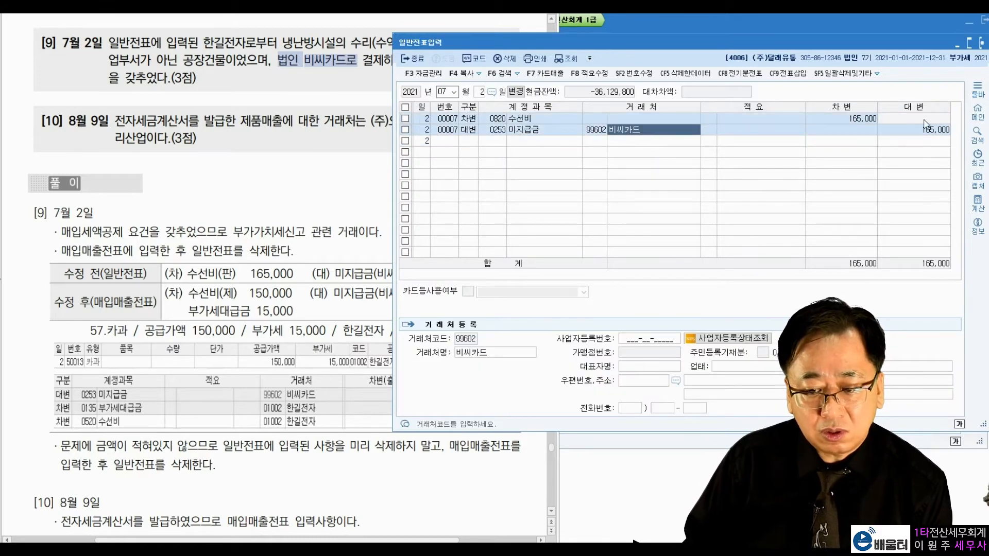
{"action": "left_click", "coordinate": [908, 130]}
{"action": "left_click", "coordinate": [864, 120]}
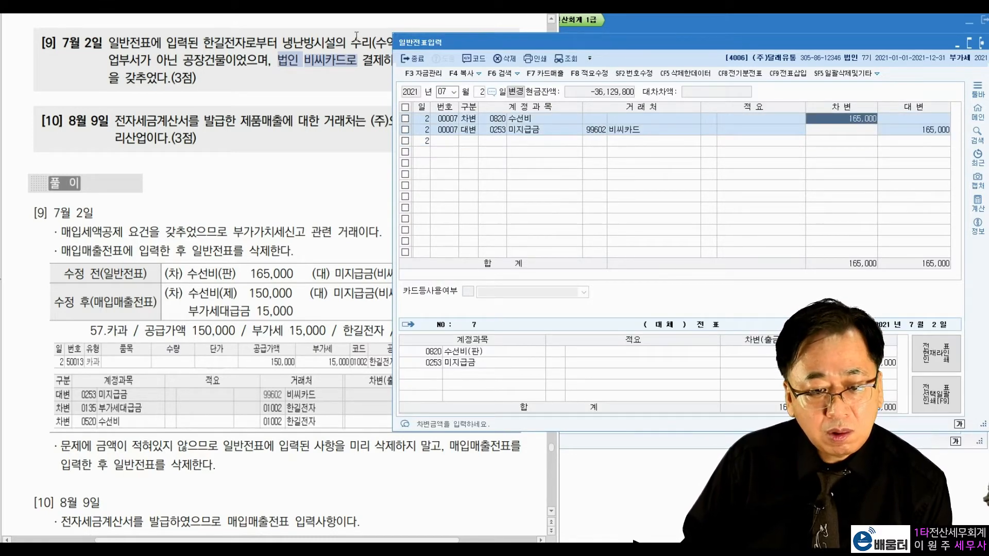
{"action": "left_click", "coordinate": [356, 36]}
{"action": "left_click_drag", "start_coordinate": [422, 60], "coordinate": [441, 60]}
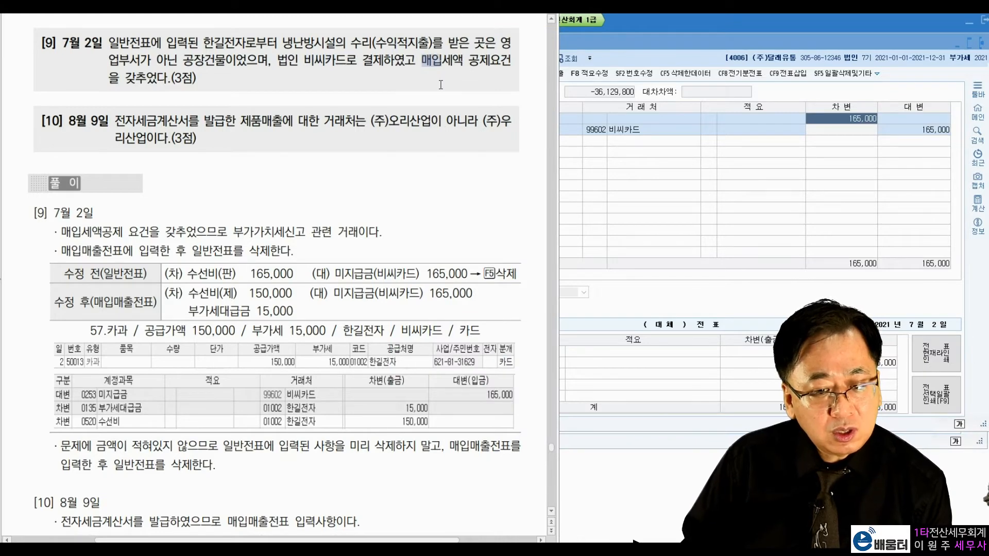
{"action": "left_click", "coordinate": [397, 71]}
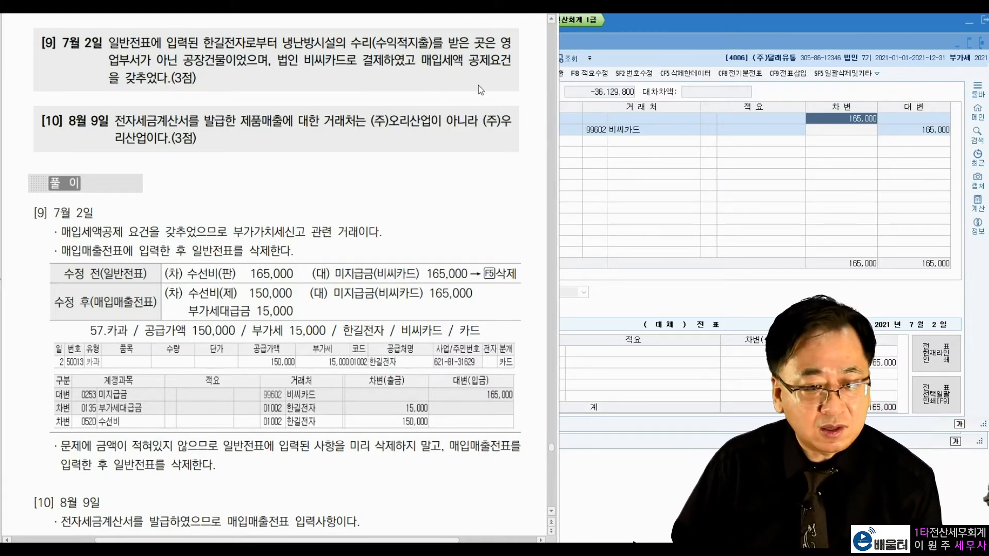
{"action": "left_click_drag", "start_coordinate": [118, 41], "coordinate": [416, 42]}
{"action": "left_click_drag", "start_coordinate": [287, 64], "coordinate": [431, 67]}
{"action": "left_click", "coordinate": [751, 122]}
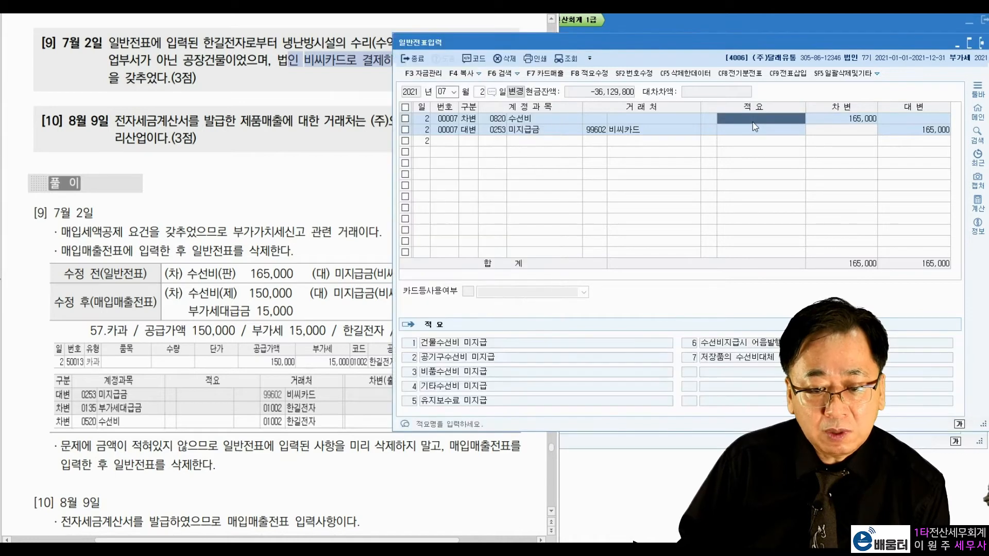
{"action": "left_click", "coordinate": [752, 134]}
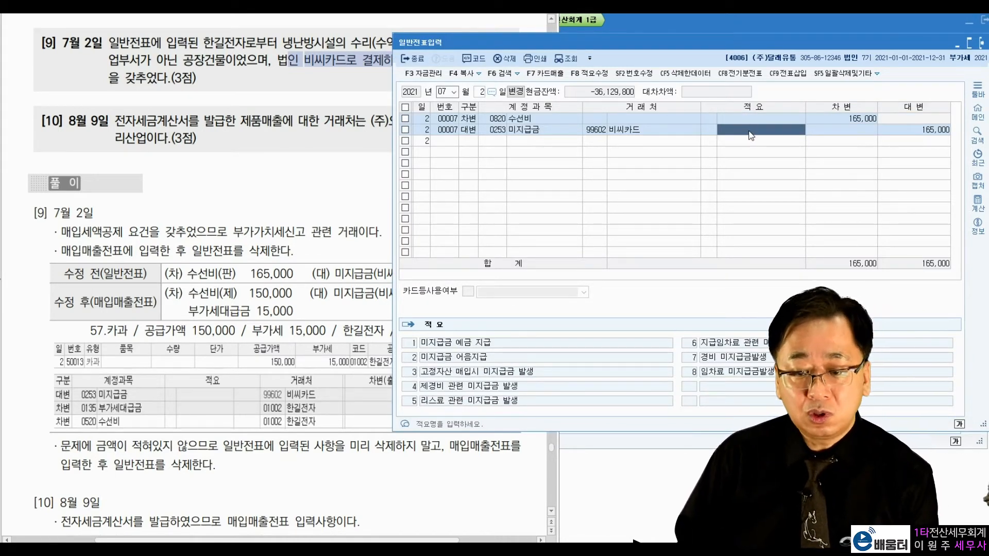
{"action": "left_click", "coordinate": [852, 121]}
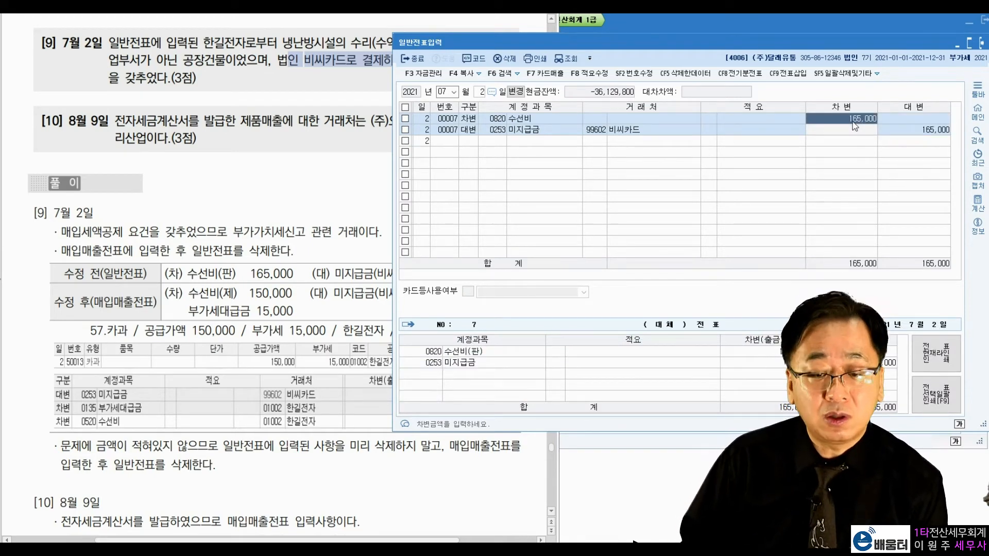
{"action": "left_click", "coordinate": [889, 129]}
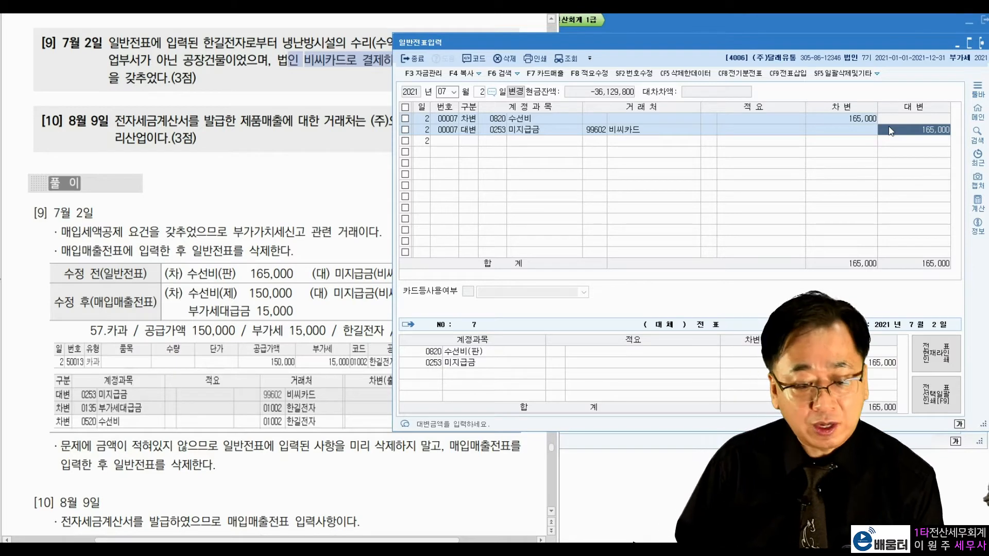
Switch to 매입매출전표입력 and load the entries for July 2 (month 07, day 2).
{"action": "left_click", "coordinate": [747, 441]}
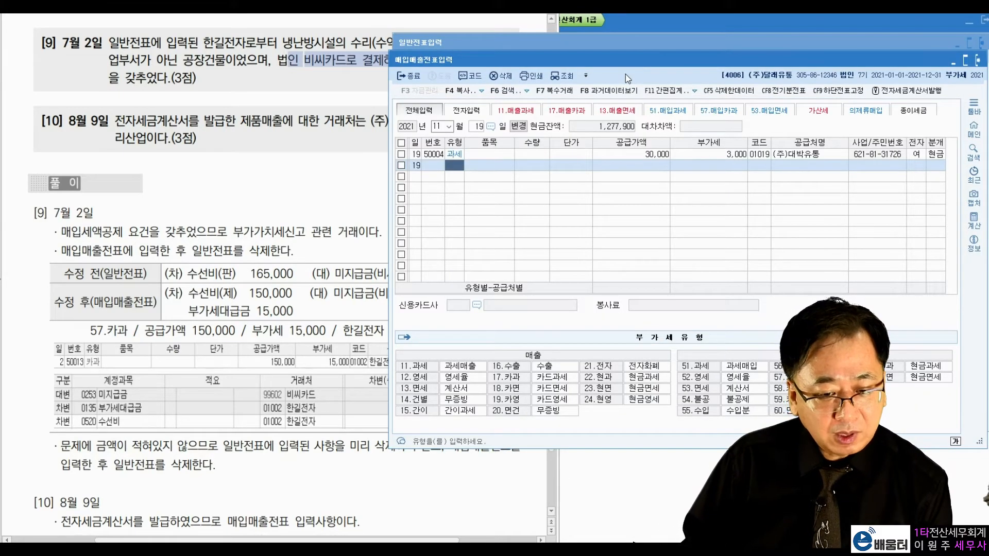
{"action": "left_click", "coordinate": [439, 126]}
{"action": "type", "text": "07"}
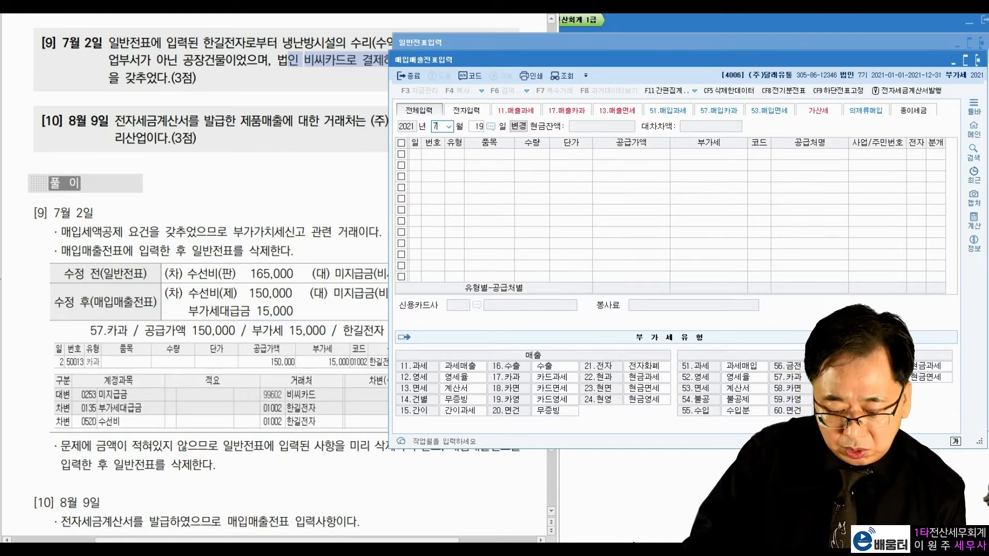
{"action": "key", "text": "Return"}
{"action": "type", "text": "2"}
{"action": "key", "text": "Return"}
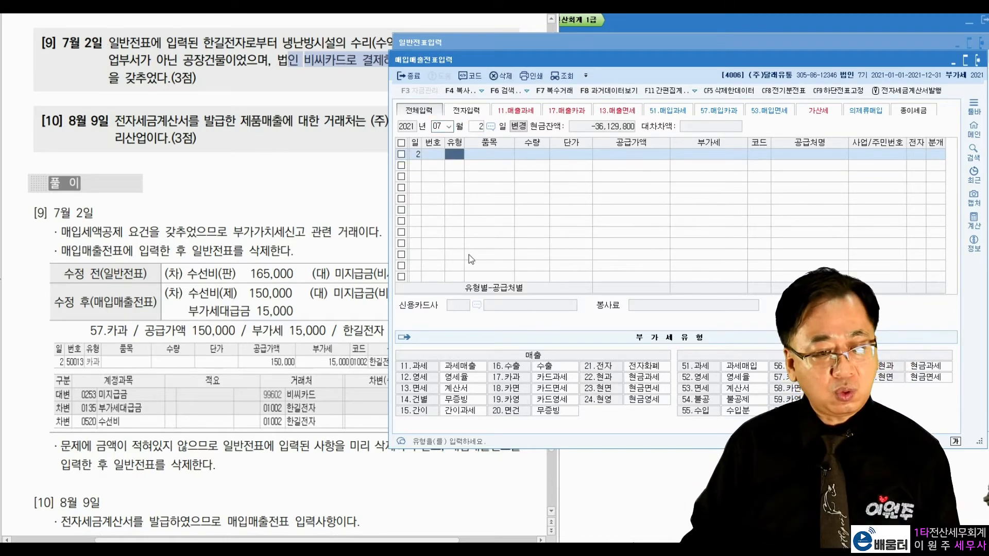
Check the card payment wording in problem [9] and set the new July 2 line's type to 57 카과.
{"action": "left_click", "coordinate": [335, 70]}
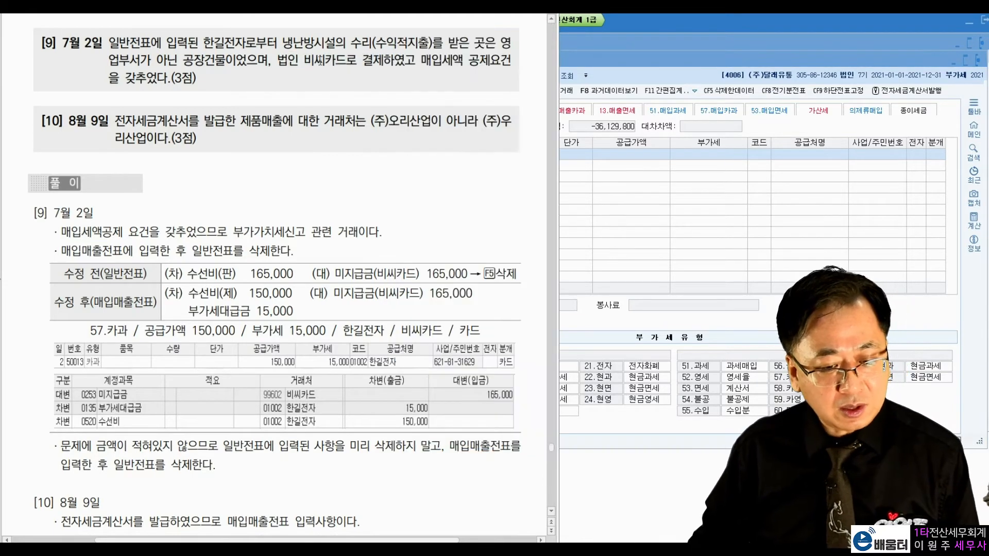
{"action": "left_click", "coordinate": [655, 169]}
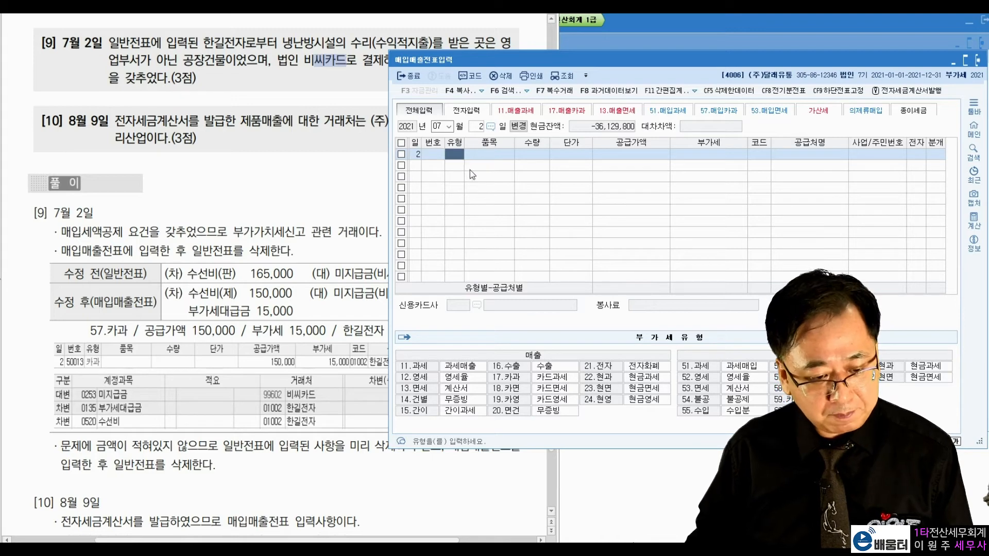
{"action": "type", "text": "57"}
{"action": "key", "text": "Return"}
{"action": "key", "text": "Return"}
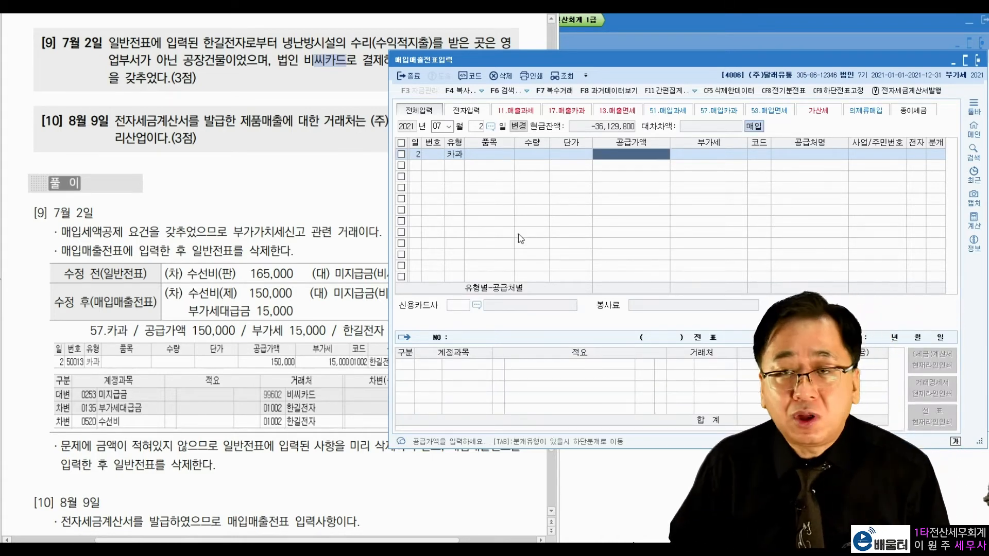
Look up the amount in the general voucher and enter the VAT-inclusive total of 165,000 as the 카과 line's 공급가액.
{"action": "left_click", "coordinate": [673, 44]}
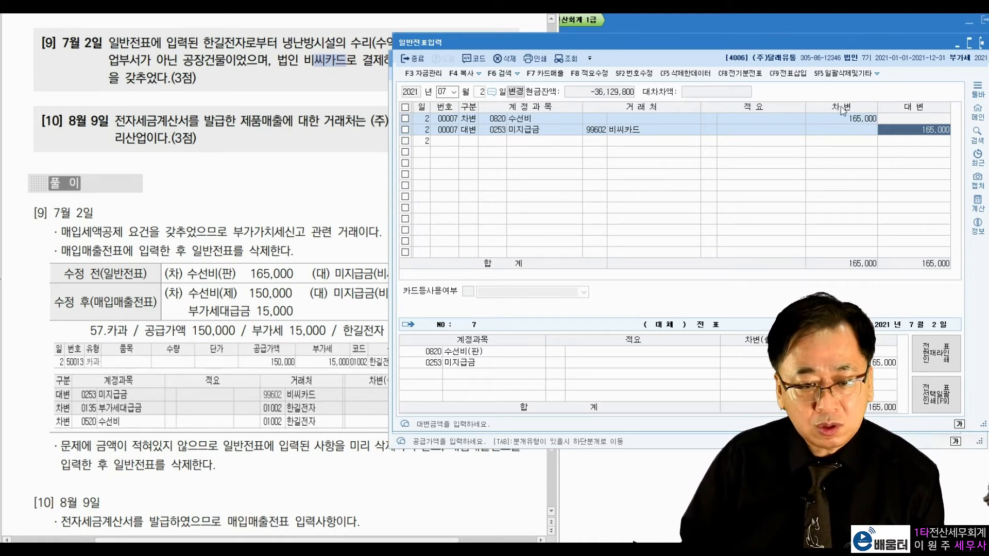
{"action": "left_click", "coordinate": [625, 443]}
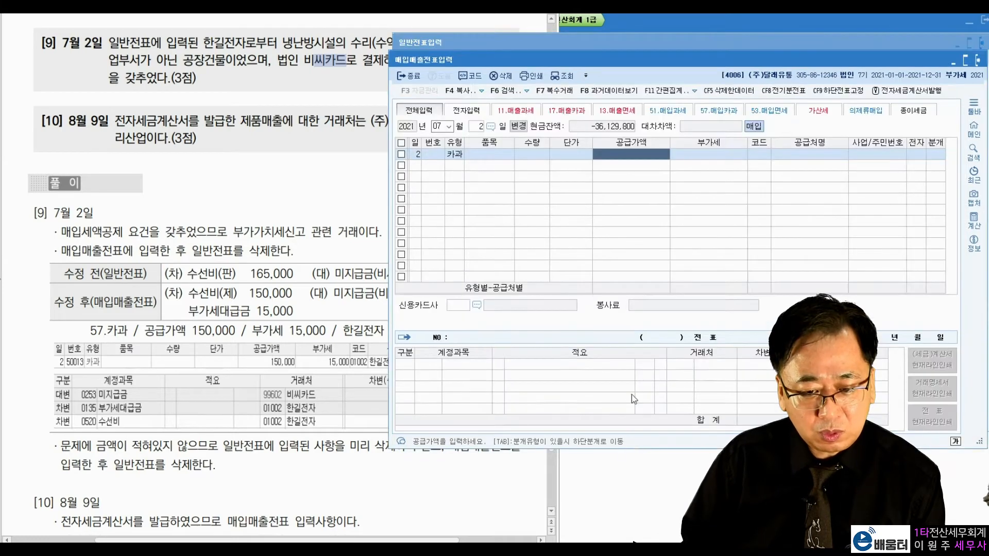
{"action": "left_click", "coordinate": [642, 157]}
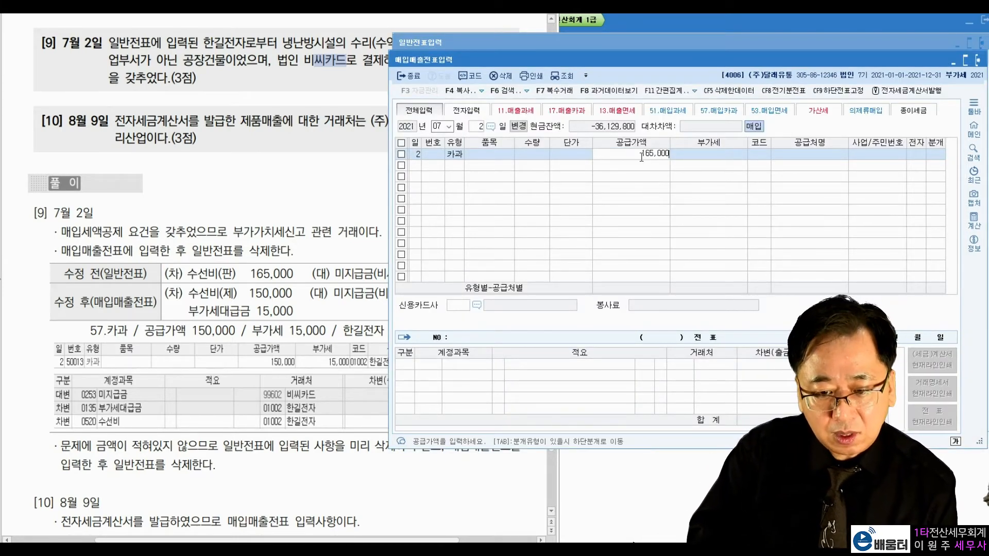
{"action": "key", "text": "Return"}
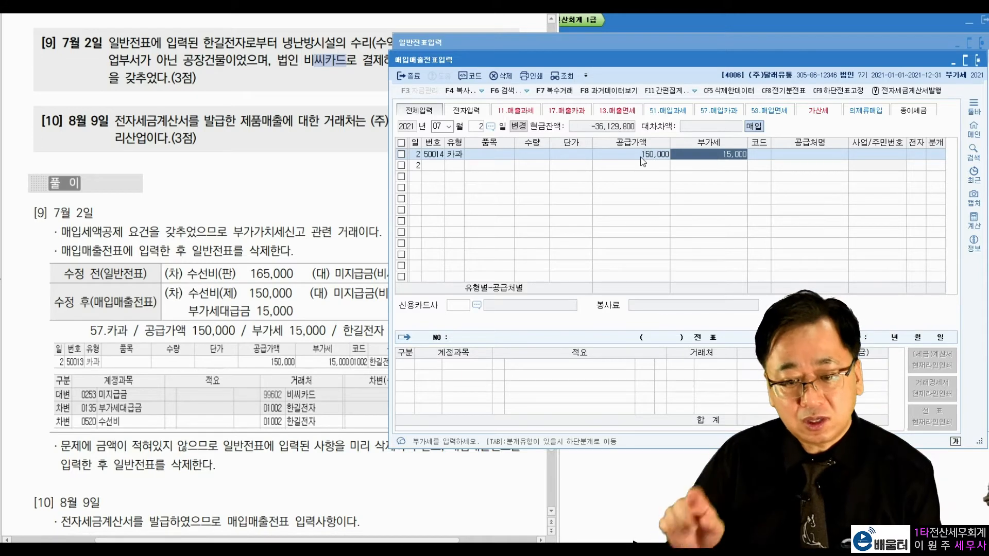
{"action": "key", "text": "Return"}
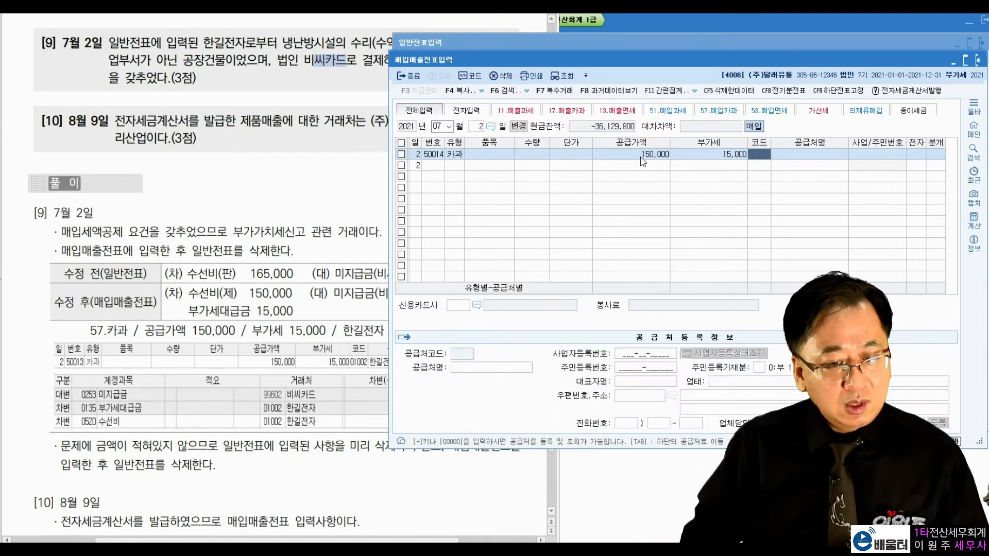
Set the line's supplier to 한길전자 and its credit card company to 99602 비씨카드.
{"action": "type", "text": "한길"}
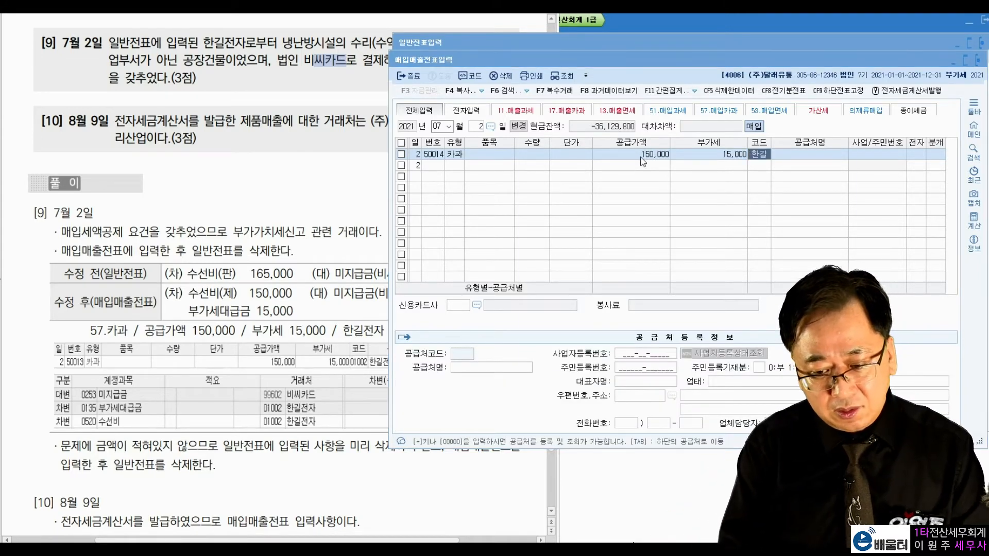
{"action": "key", "text": "Return"}
{"action": "key", "text": "Return"}
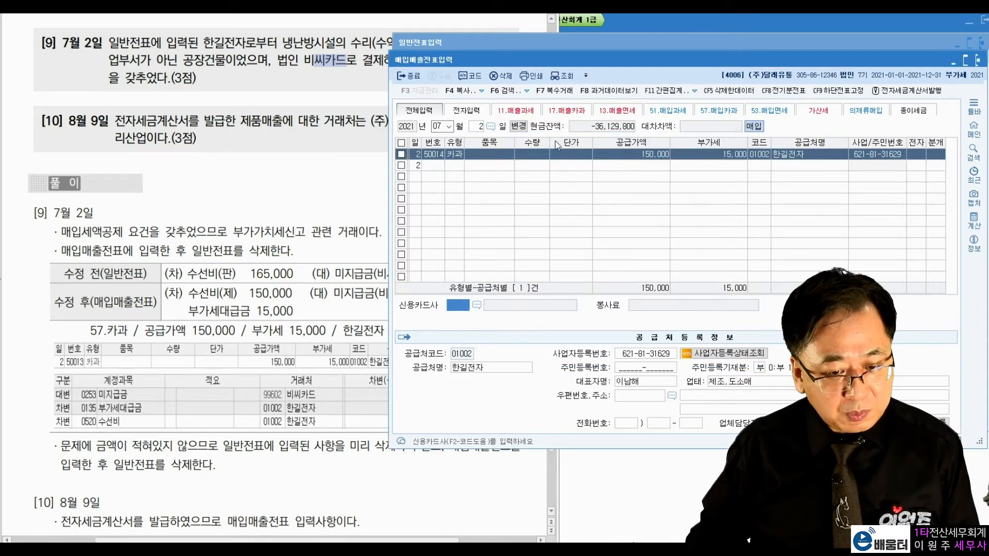
{"action": "key", "text": "F2"}
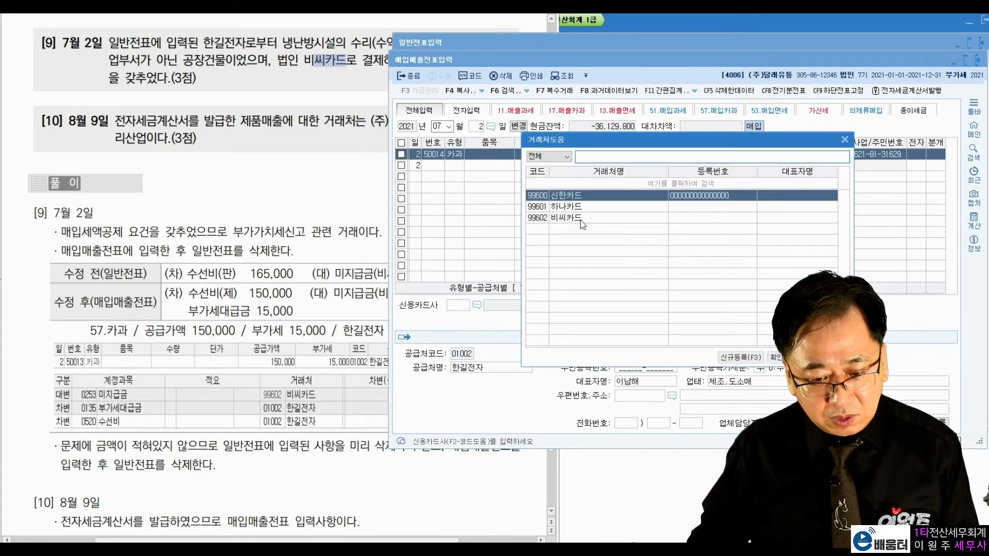
{"action": "left_click", "coordinate": [580, 218]}
{"action": "key", "text": "Return"}
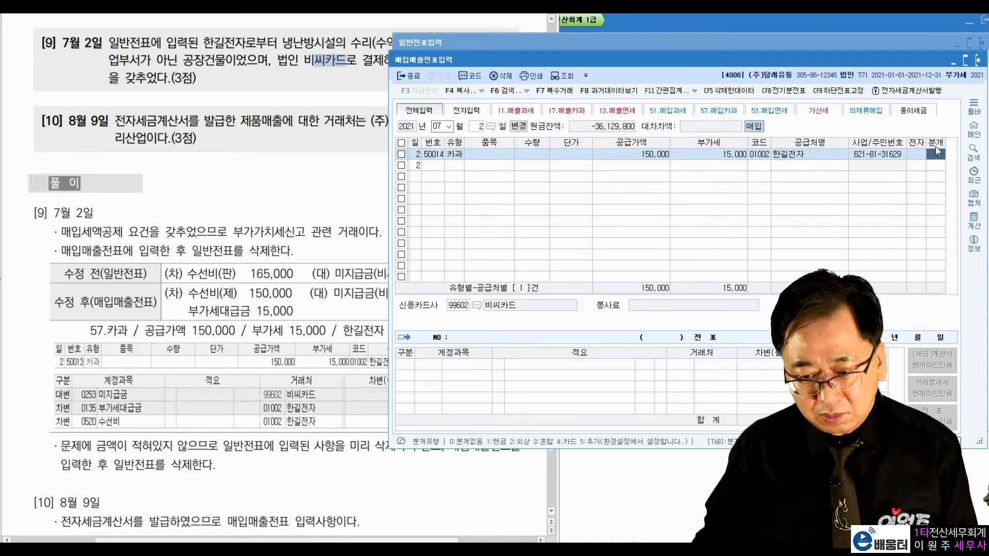
Set the line's 분개 type to 4 카드 and check the account and partner of the 미지급금 credit line.
{"action": "type", "text": "4"}
{"action": "key", "text": "Return"}
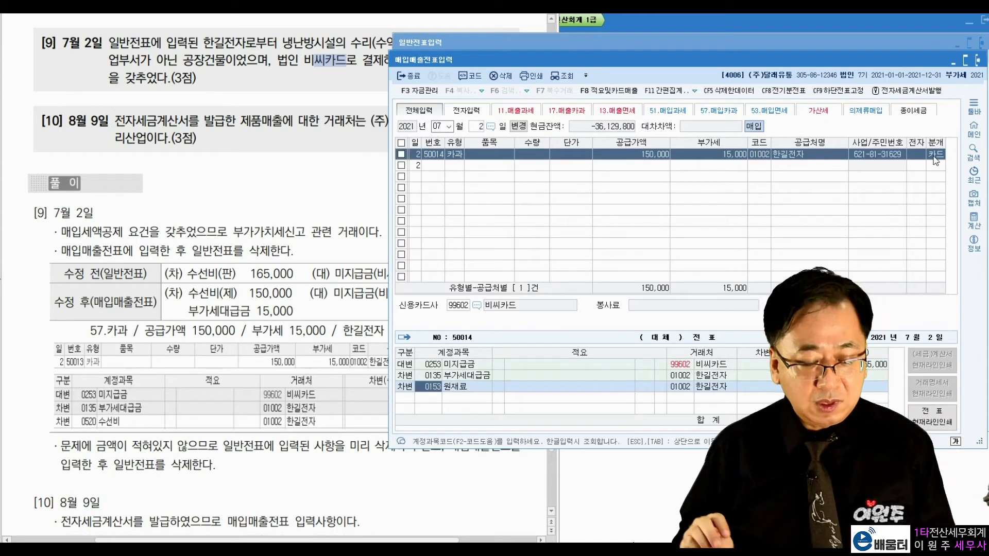
{"action": "left_click", "coordinate": [430, 366]}
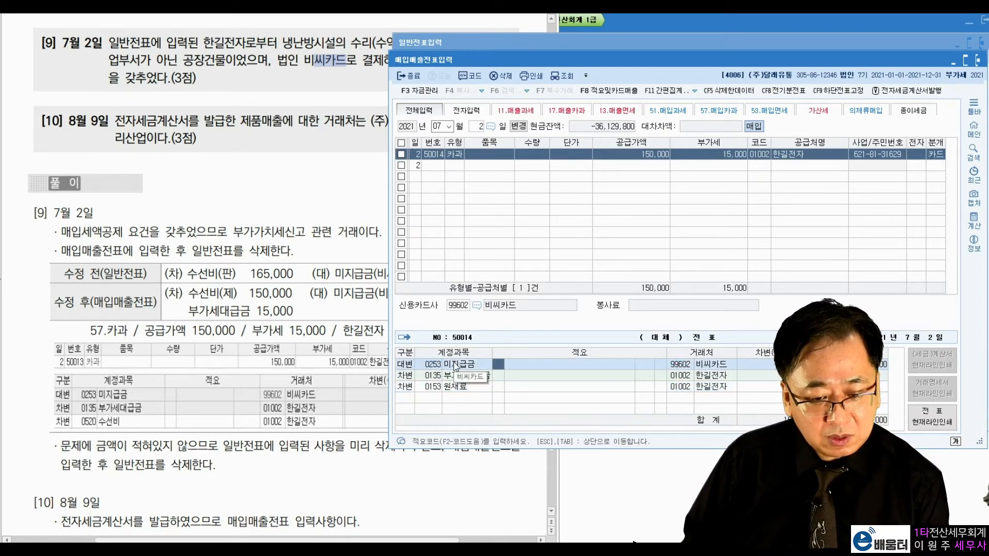
{"action": "left_click", "coordinate": [702, 366]}
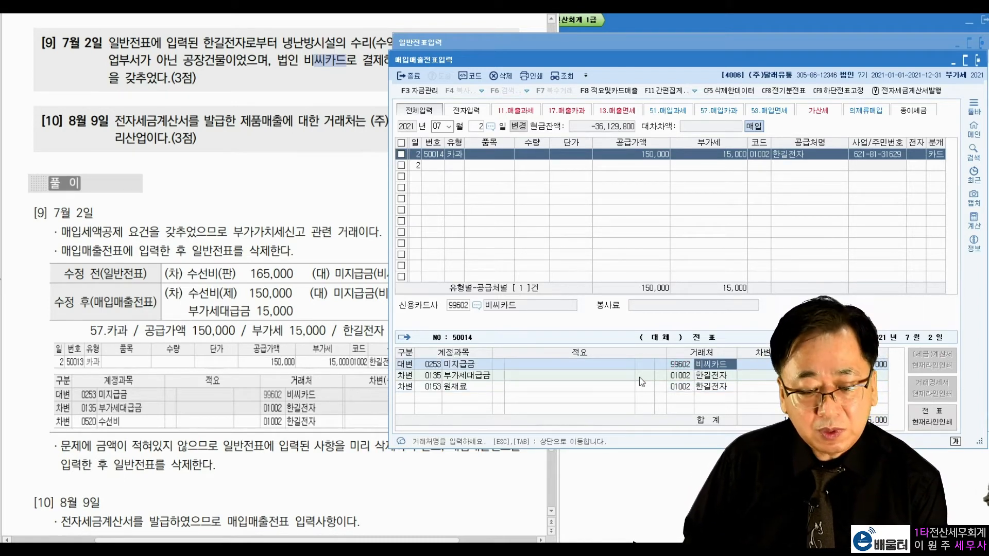
Replace the 원재료 debit account with 0520 수선비 (제조원가) and complete the journal entry.
{"action": "left_click", "coordinate": [437, 387]}
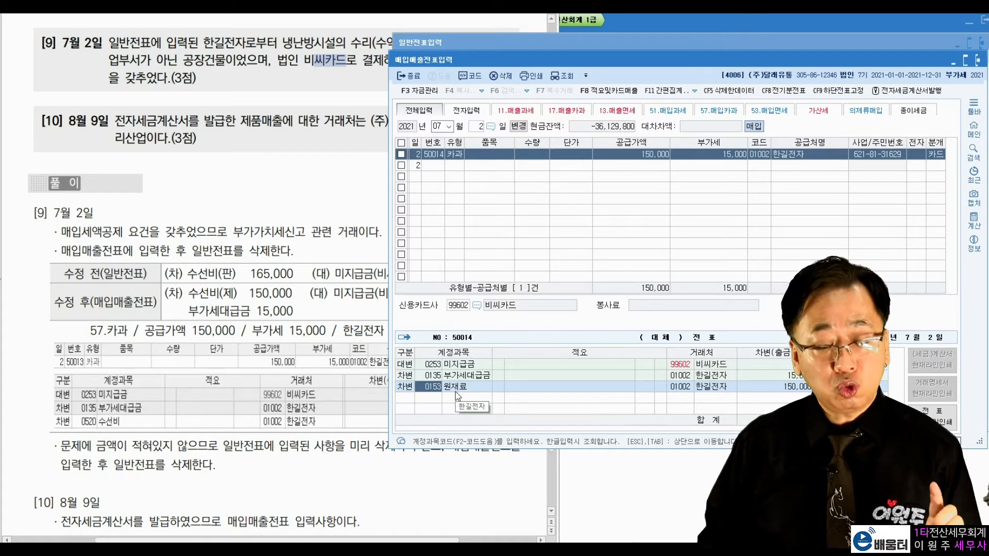
{"action": "type", "text": "수선"}
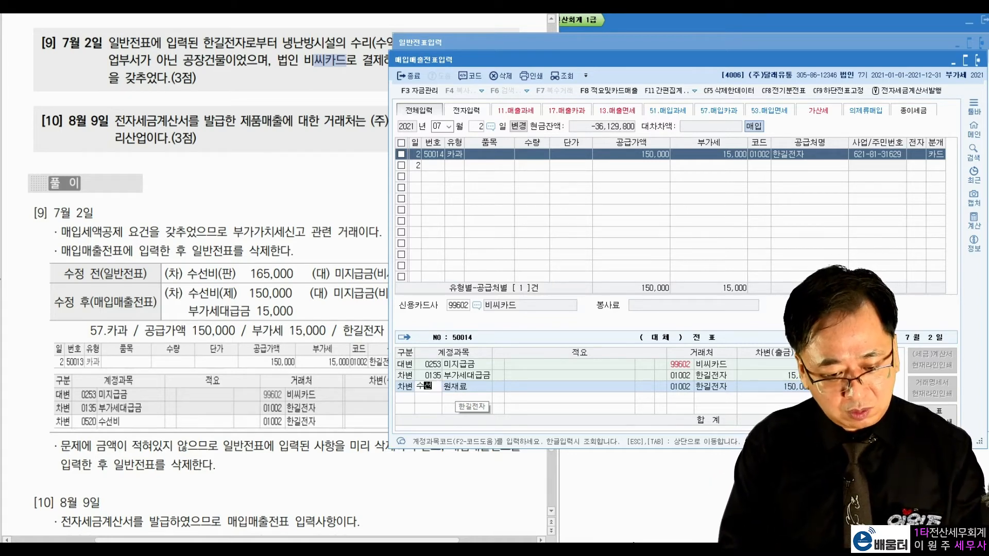
{"action": "key", "text": "Return"}
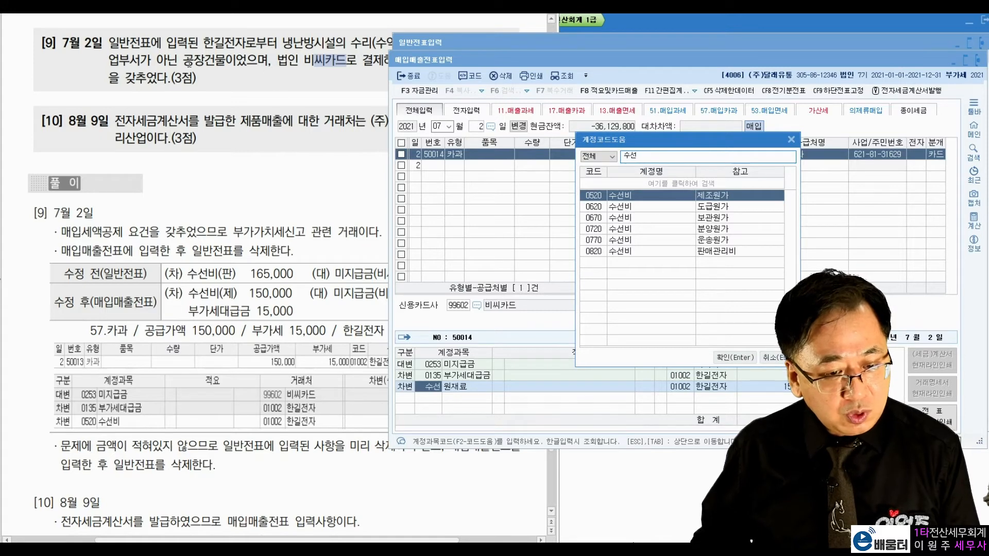
{"action": "double_click", "coordinate": [657, 192]}
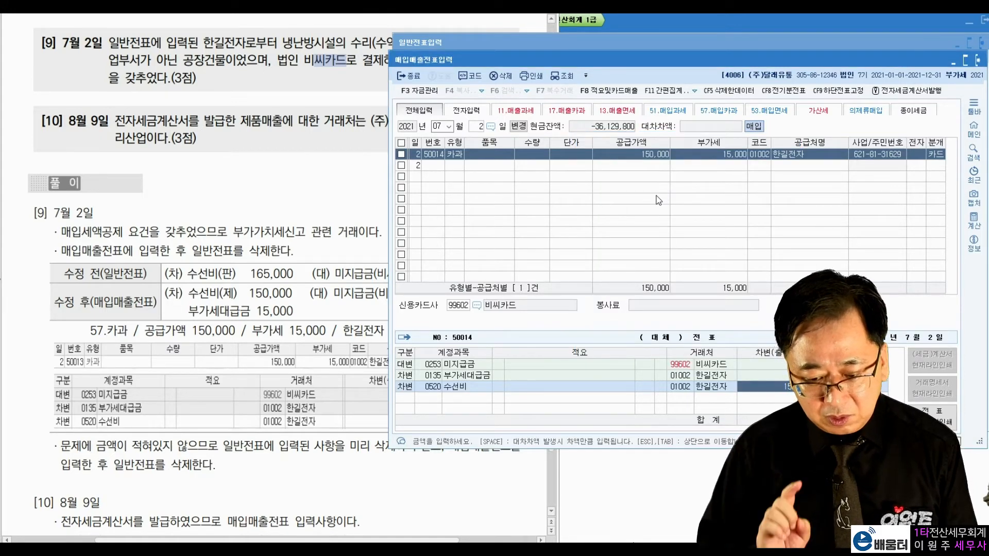
{"action": "key", "text": "Return"}
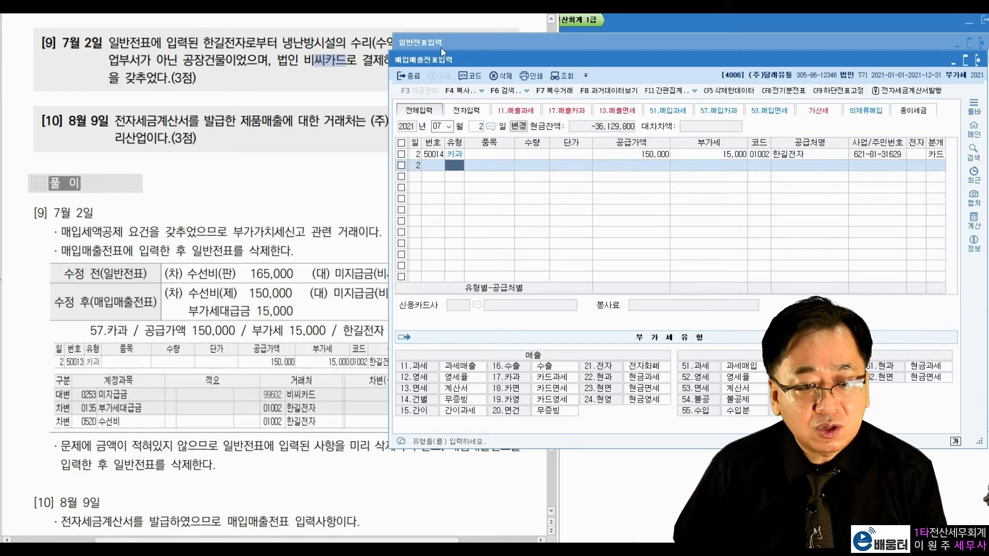
Delete the 수선비 and 미지급금 lines of July 2 from 일반전표입력.
{"action": "left_click", "coordinate": [460, 44]}
{"action": "left_click", "coordinate": [648, 121]}
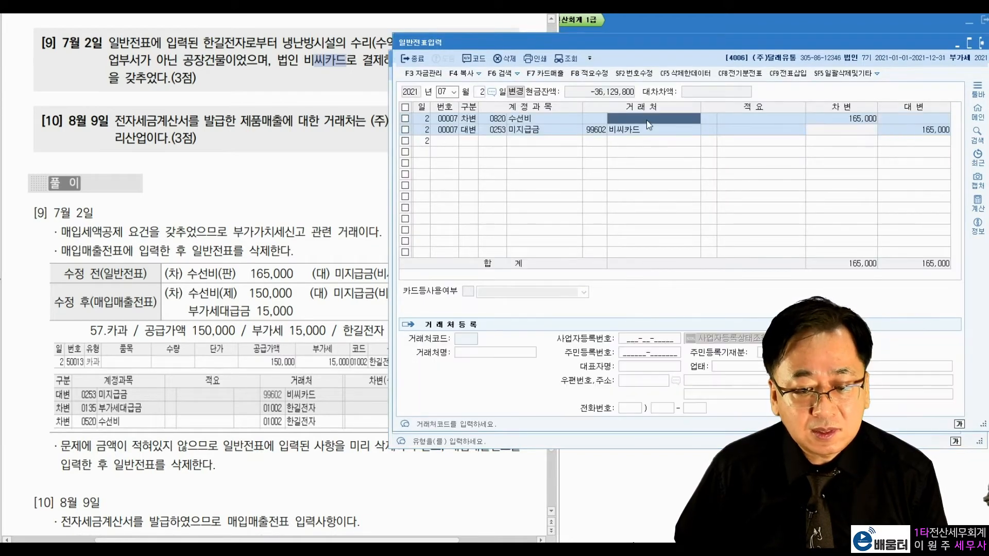
{"action": "key", "text": "F5"}
{"action": "key", "text": "Return"}
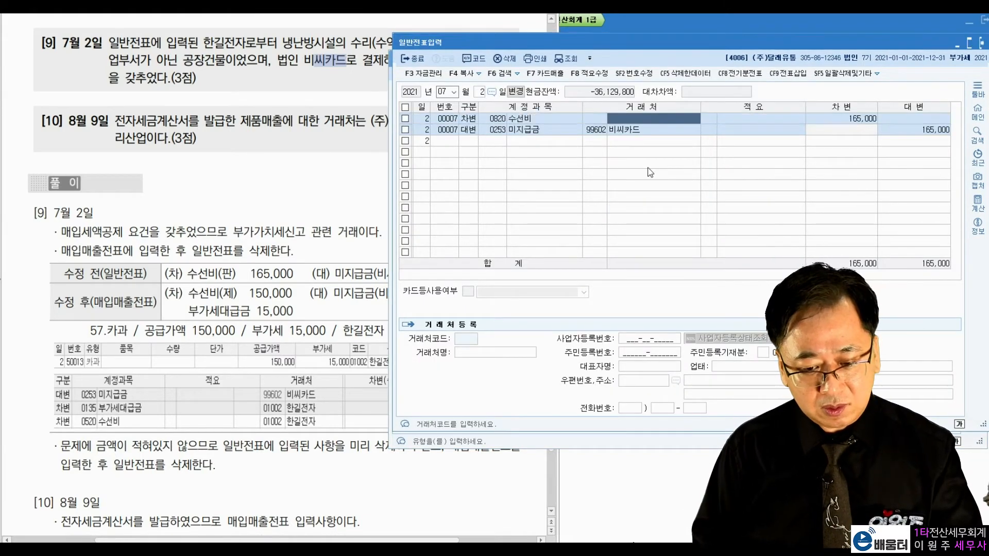
{"action": "key", "text": "F5"}
{"action": "key", "text": "Return"}
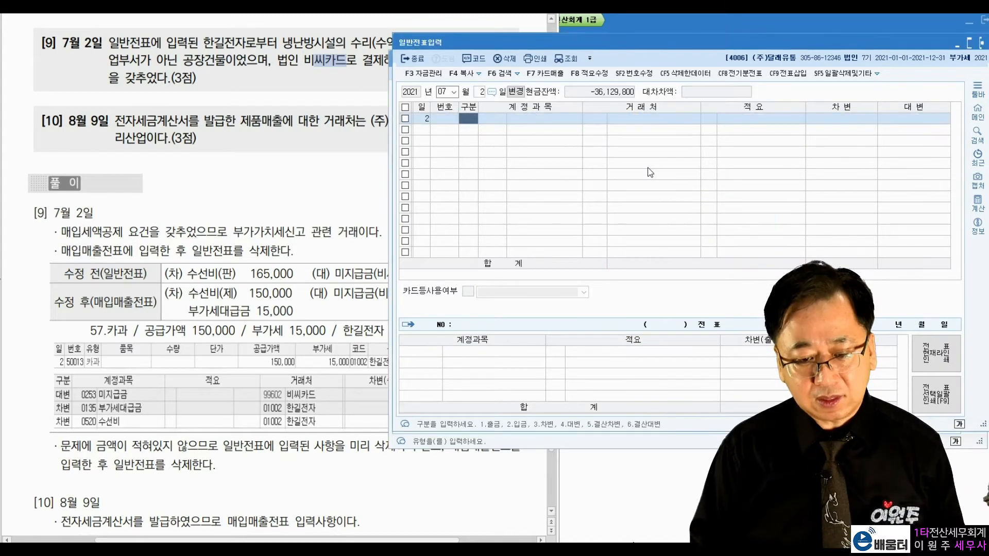
Mark in red (주)오리산업, (주)우리산업 and 전자세금계산서 in workbook problem [10], and clear the markings.
{"action": "left_click", "coordinate": [273, 165]}
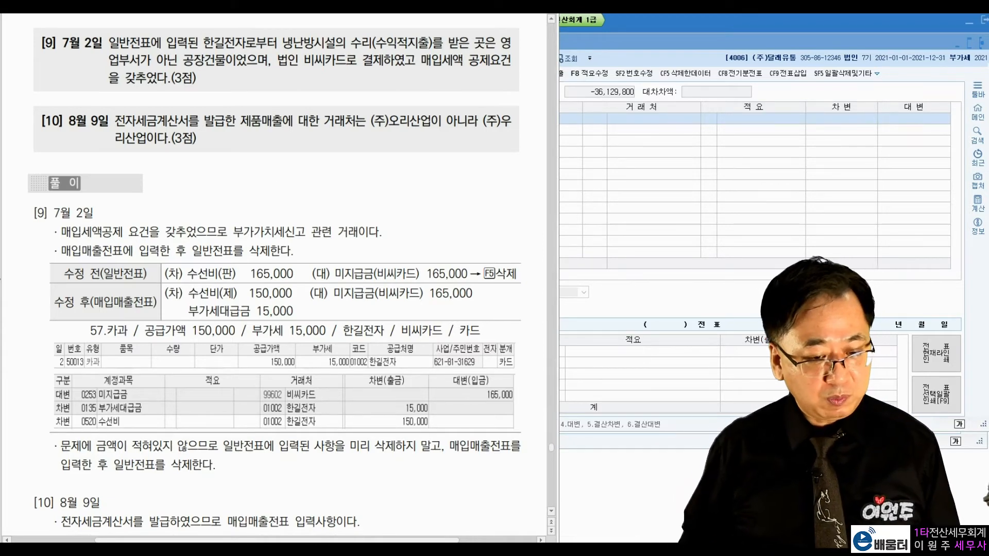
{"action": "mouse_move", "coordinate": [432, 132]}
{"action": "left_mouse_down"}
{"action": "mouse_move", "coordinate": [419, 144]}
{"action": "mouse_move", "coordinate": [438, 127]}
{"action": "mouse_move", "coordinate": [418, 151]}
{"action": "left_mouse_up"}
{"action": "left_click_drag", "start_coordinate": [494, 138], "coordinate": [498, 102]}
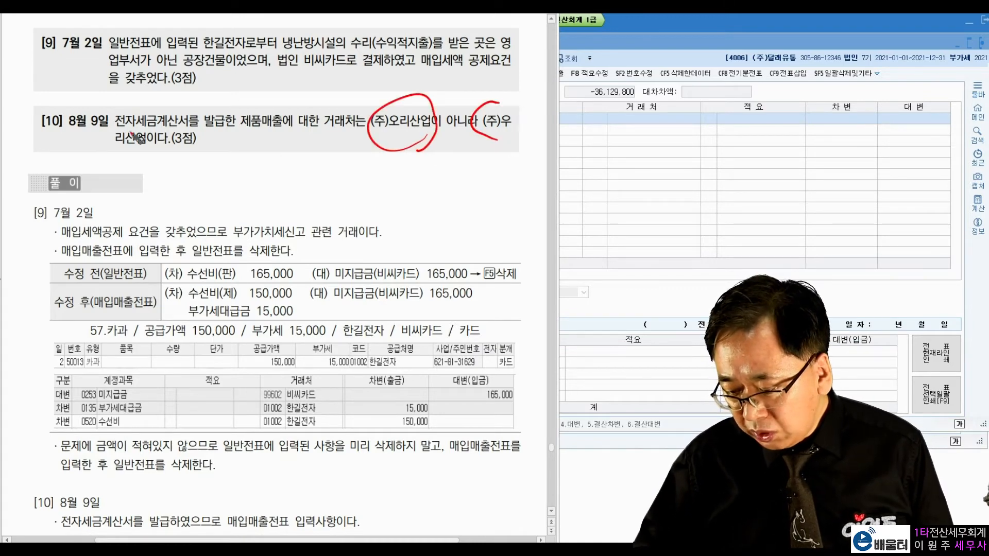
{"action": "left_click_drag", "start_coordinate": [134, 120], "coordinate": [122, 161]}
{"action": "left_click_drag", "start_coordinate": [187, 107], "coordinate": [197, 103]}
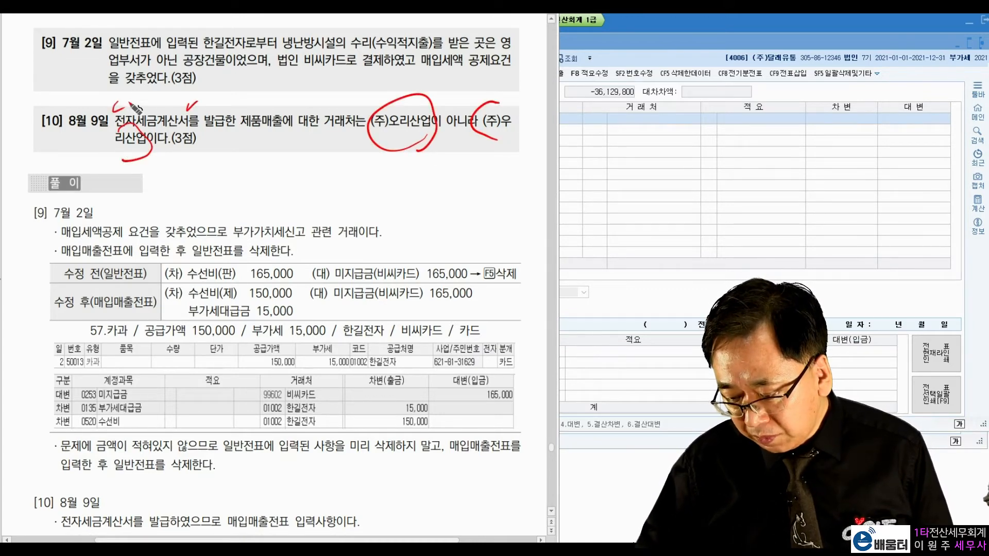
{"action": "left_click_drag", "start_coordinate": [115, 106], "coordinate": [124, 103]}
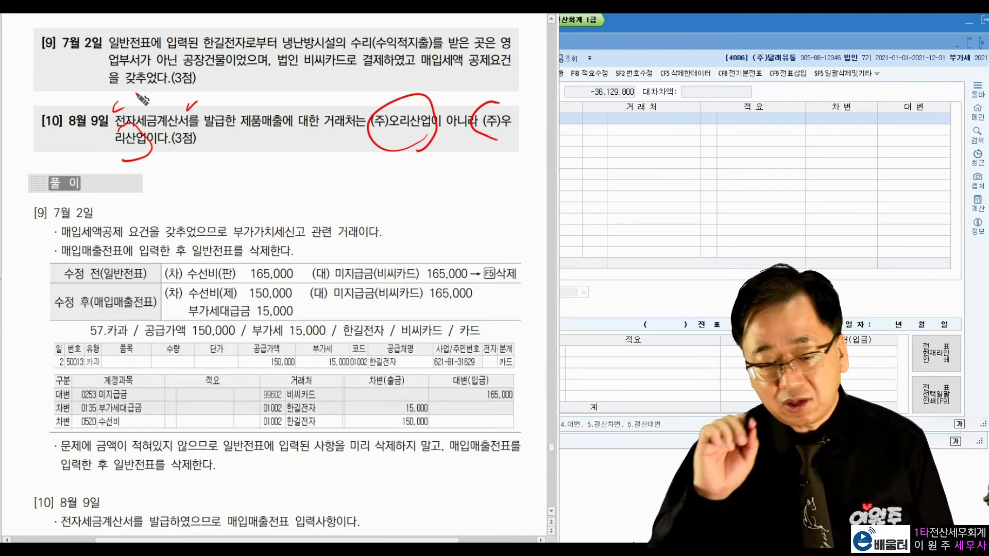
{"action": "key", "text": "Escape"}
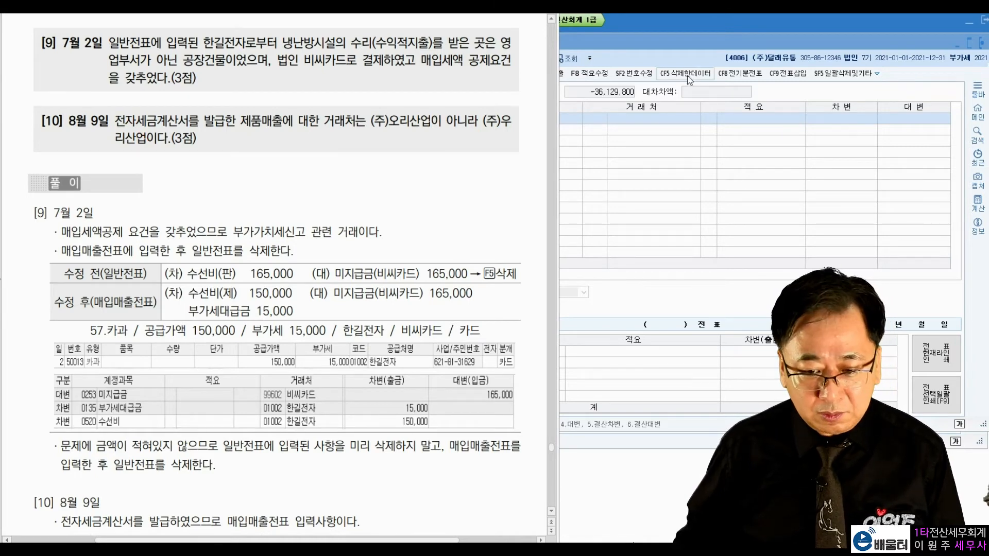
Load the 매입매출전표 entries for August 9 (month 08, day 9) and select the (주)오리산업 sales line to show its journal.
{"action": "left_click", "coordinate": [690, 60]}
{"action": "left_click", "coordinate": [720, 441]}
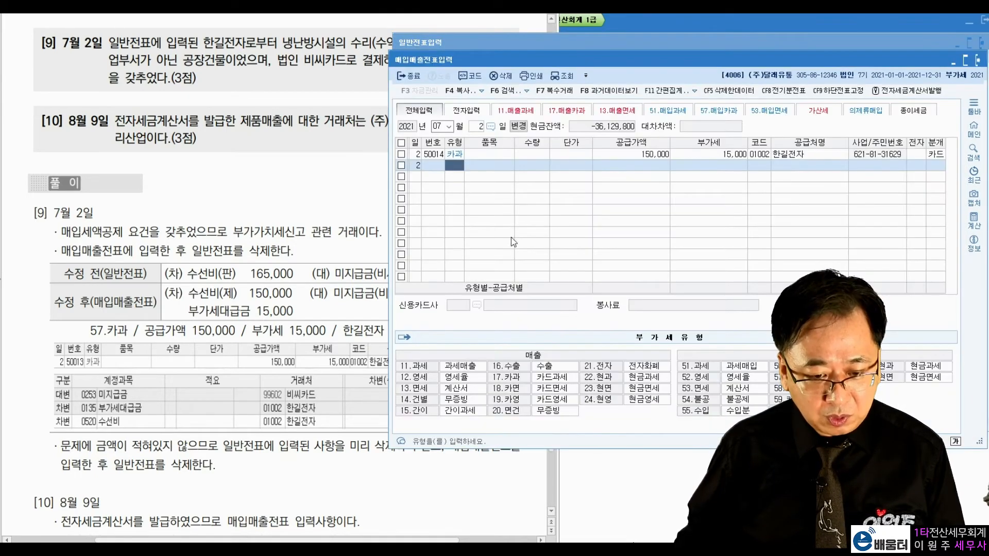
{"action": "left_click", "coordinate": [443, 125]}
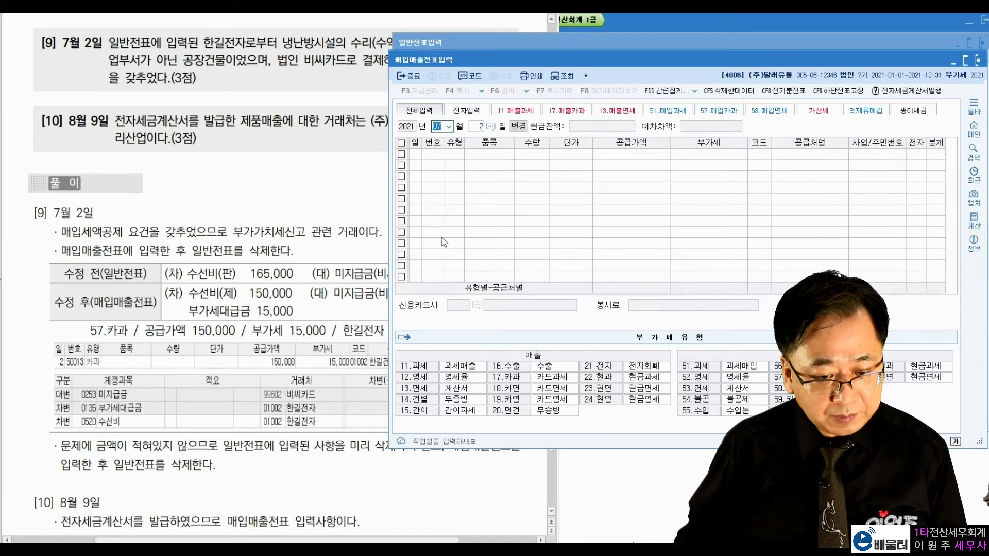
{"action": "type", "text": "08"}
{"action": "key", "text": "Return"}
{"action": "type", "text": "9"}
{"action": "key", "text": "Return"}
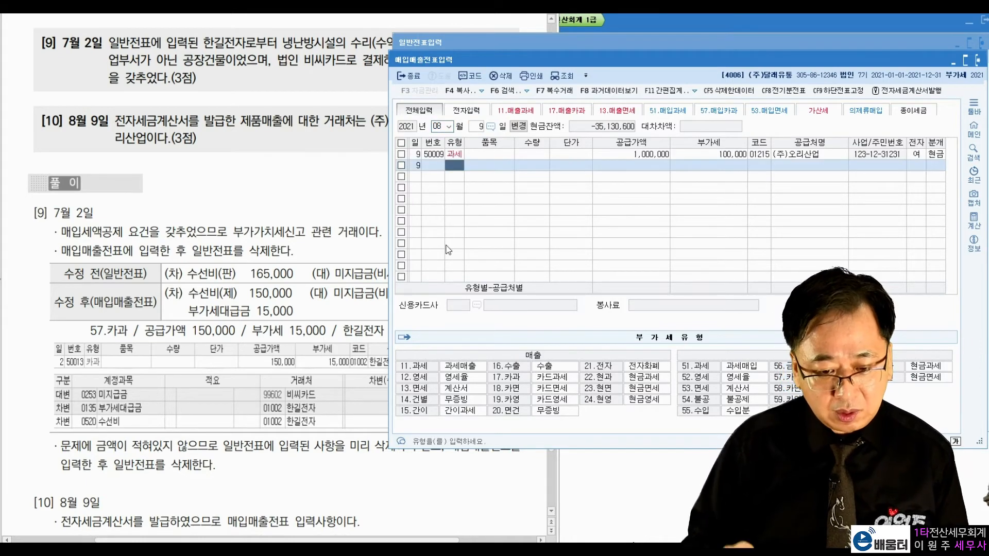
{"action": "left_click", "coordinate": [647, 156]}
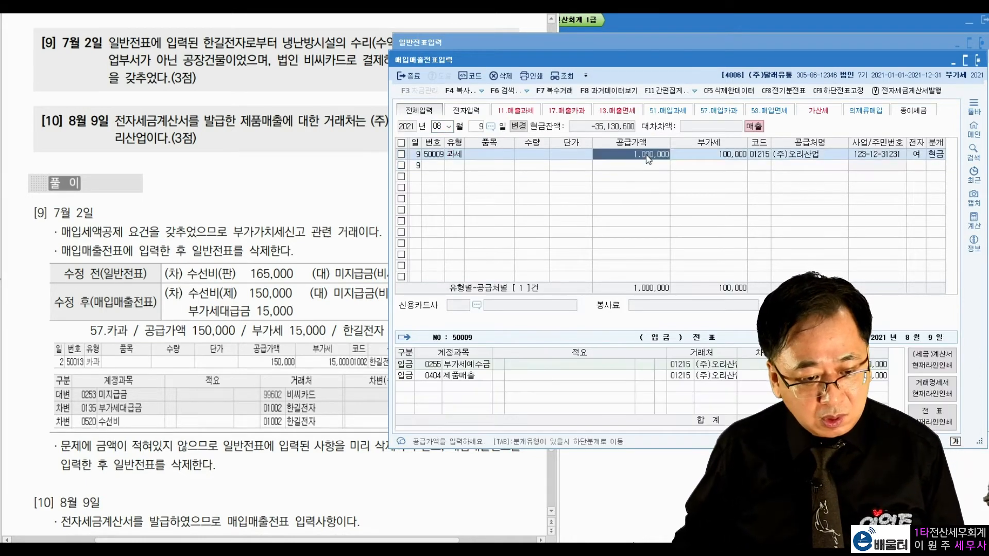
Highlight the correct partner, (주)우리산업, in workbook problem [10] and clear the selection.
{"action": "left_click", "coordinate": [310, 132]}
{"action": "left_click_drag", "start_coordinate": [389, 120], "coordinate": [511, 121]}
{"action": "left_click_drag", "start_coordinate": [115, 139], "coordinate": [148, 144]}
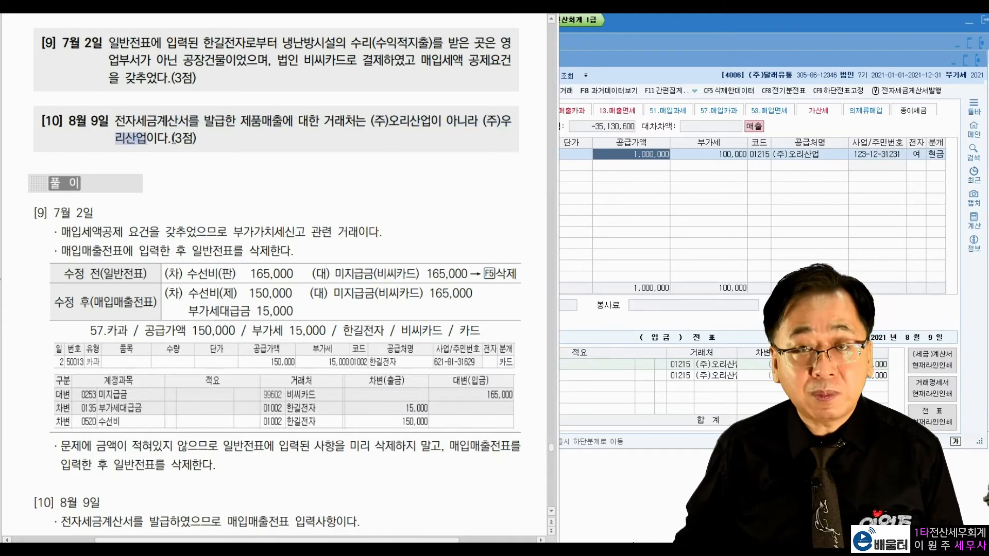
{"action": "left_click", "coordinate": [309, 112]}
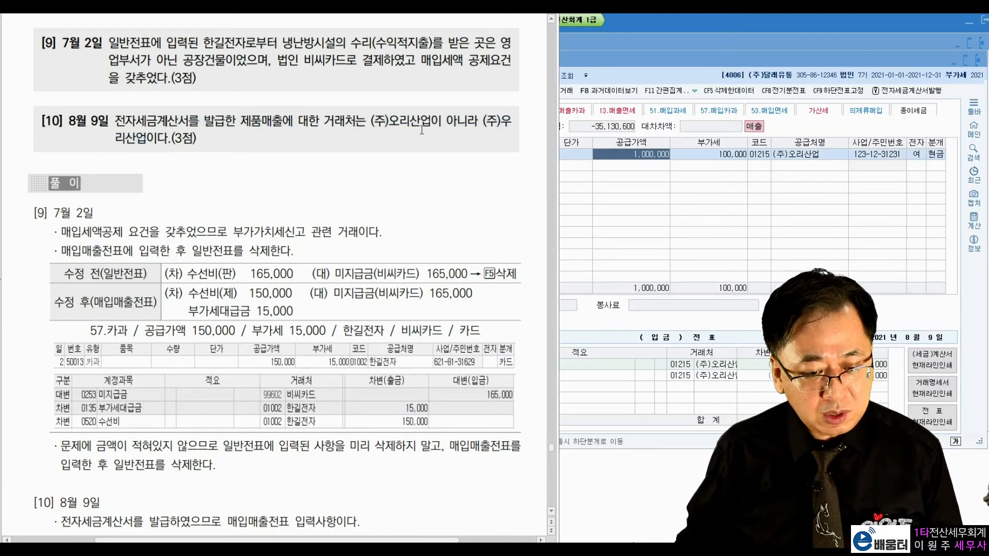
Change the August 9 sale's partner to 21010 (주)우리산업 and carry the change through to its journal lines.
{"action": "left_click", "coordinate": [767, 156]}
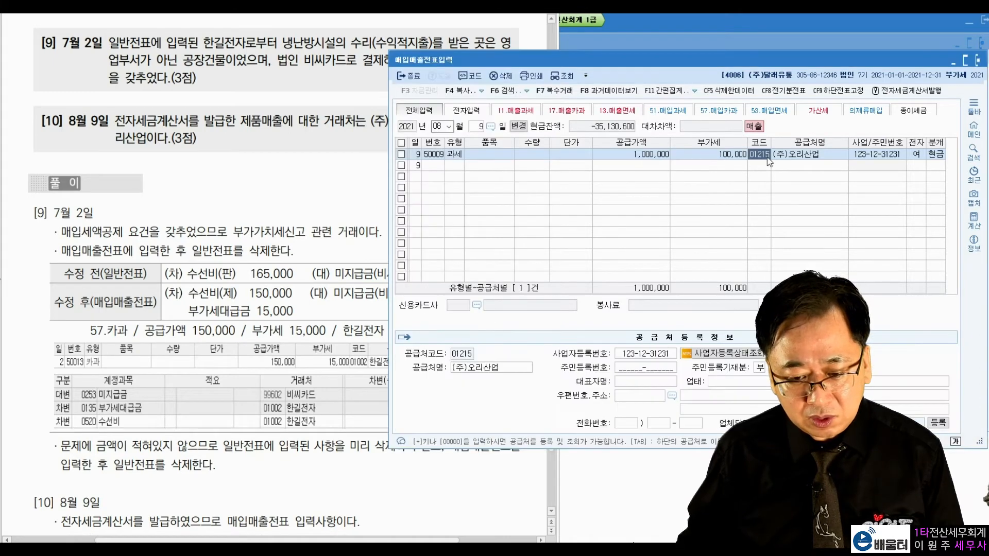
{"action": "type", "text": "우리"}
{"action": "key", "text": "Return"}
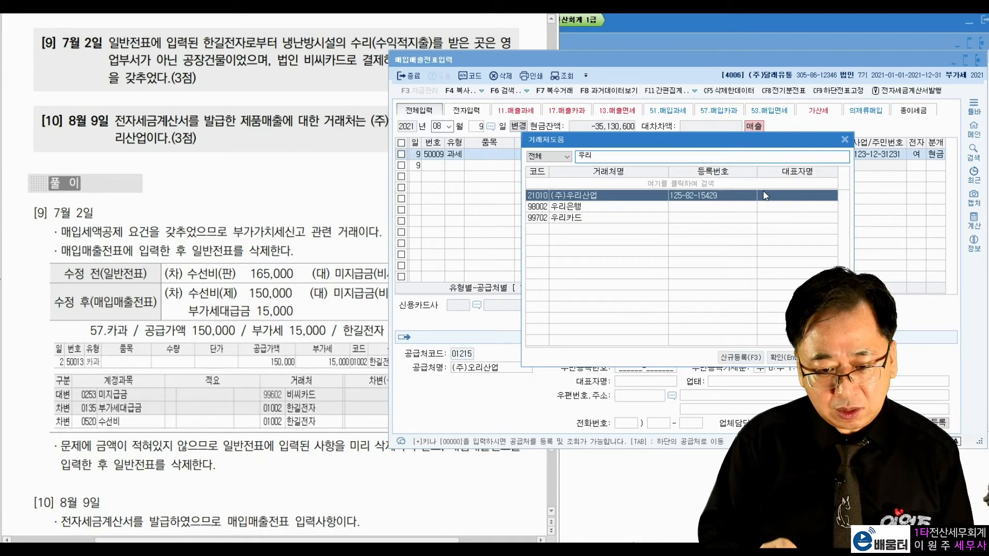
{"action": "key", "text": "Down"}
{"action": "key", "text": "Down"}
{"action": "key", "text": "Up"}
{"action": "key", "text": "Up"}
{"action": "key", "text": "Return"}
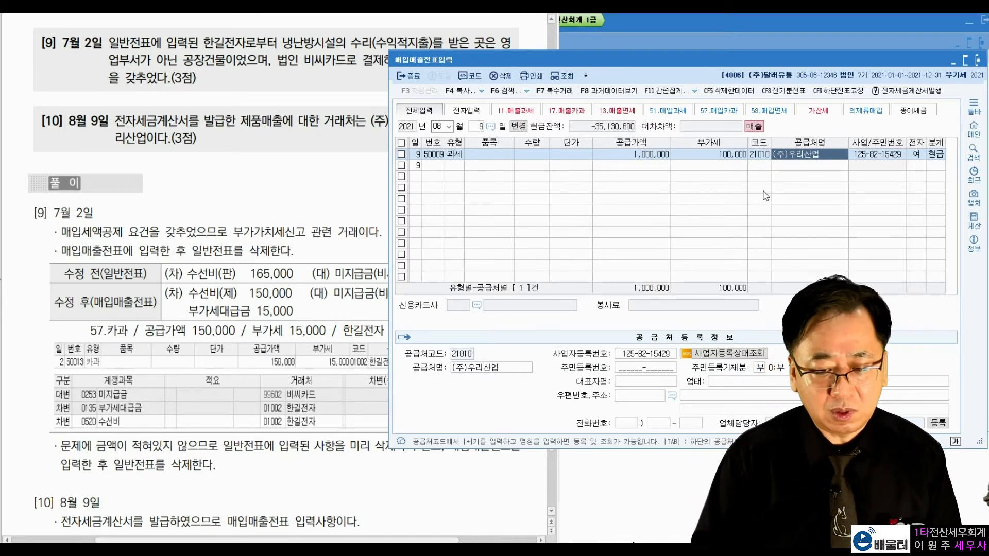
{"action": "key", "text": "Return"}
{"action": "key", "text": "Return"}
{"action": "key", "text": "Return"}
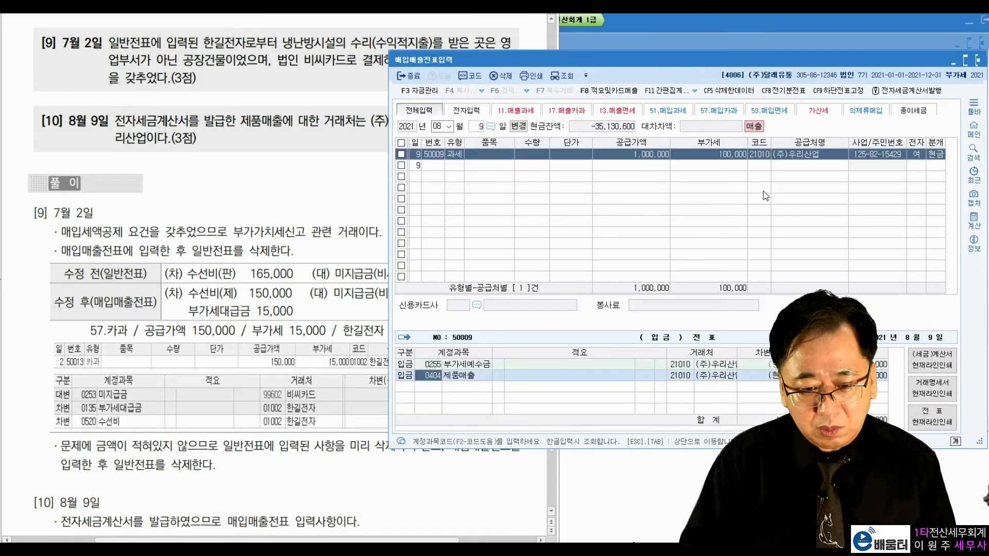
Mark in red 550,000원, 부가가치세 포함, 현금 and 일반전표 in workbook problem [11].
{"action": "left_click", "coordinate": [293, 172]}
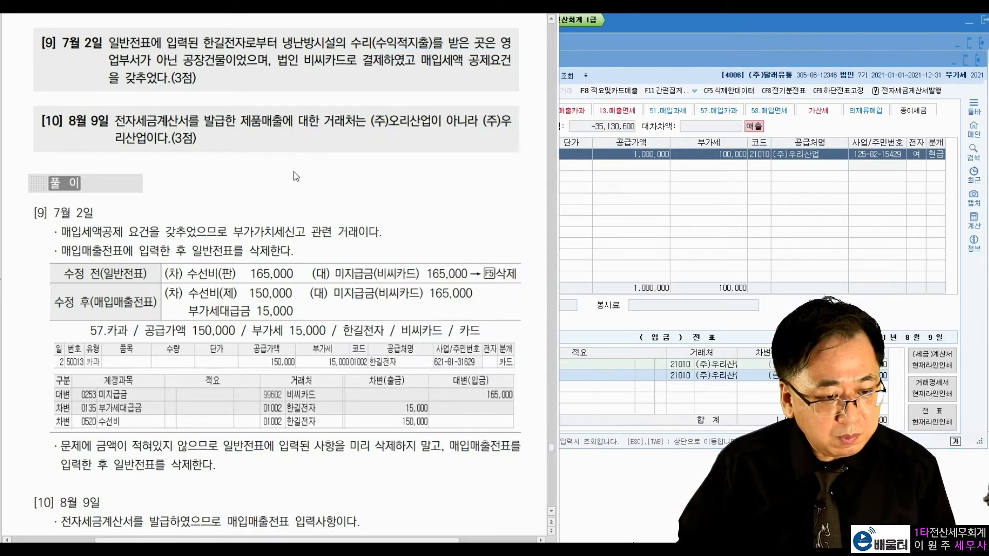
{"action": "scroll", "coordinate": [293, 174], "scroll_direction": "down", "scroll_amount": 10}
{"action": "scroll", "coordinate": [294, 177], "scroll_direction": "down", "scroll_amount": 5}
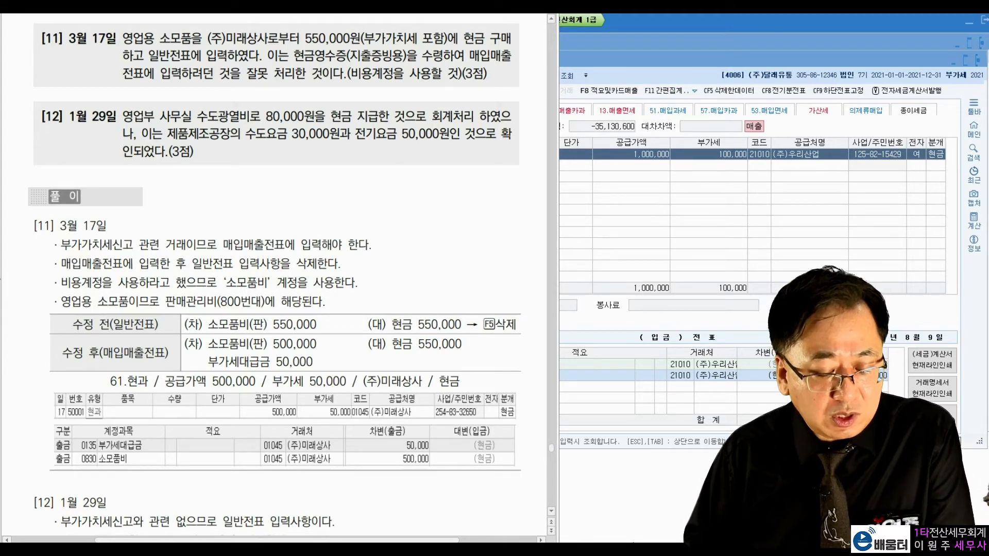
{"action": "mouse_move", "coordinate": [438, 50]}
{"action": "left_mouse_down"}
{"action": "mouse_move", "coordinate": [424, 44]}
{"action": "mouse_move", "coordinate": [437, 23]}
{"action": "mouse_move", "coordinate": [441, 47]}
{"action": "left_mouse_up"}
{"action": "left_click_drag", "start_coordinate": [360, 23], "coordinate": [368, 22]}
{"action": "left_click_drag", "start_coordinate": [301, 25], "coordinate": [309, 35]}
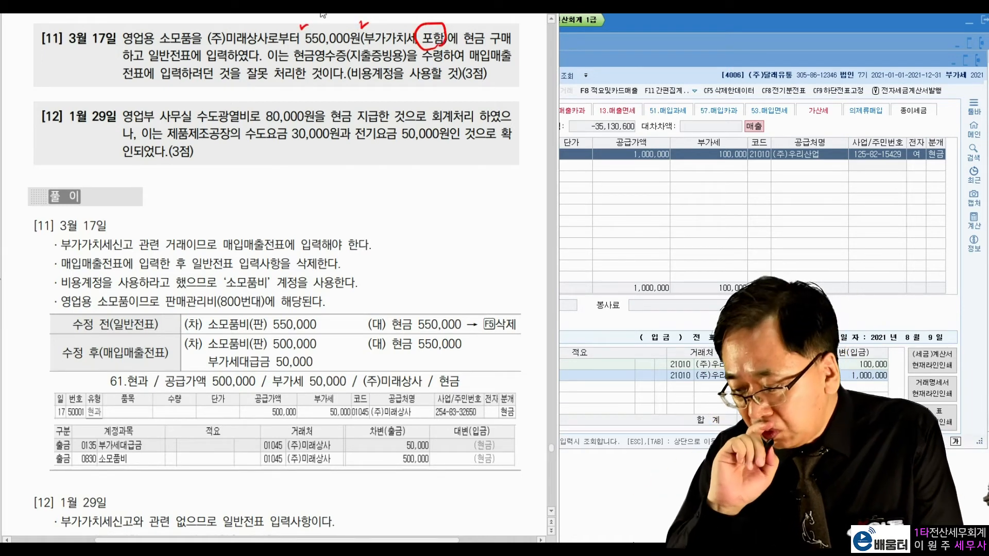
{"action": "mouse_move", "coordinate": [486, 51]}
{"action": "left_mouse_down"}
{"action": "mouse_move", "coordinate": [482, 32]}
{"action": "mouse_move", "coordinate": [492, 58]}
{"action": "left_mouse_up"}
{"action": "left_click_drag", "start_coordinate": [190, 47], "coordinate": [149, 52]}
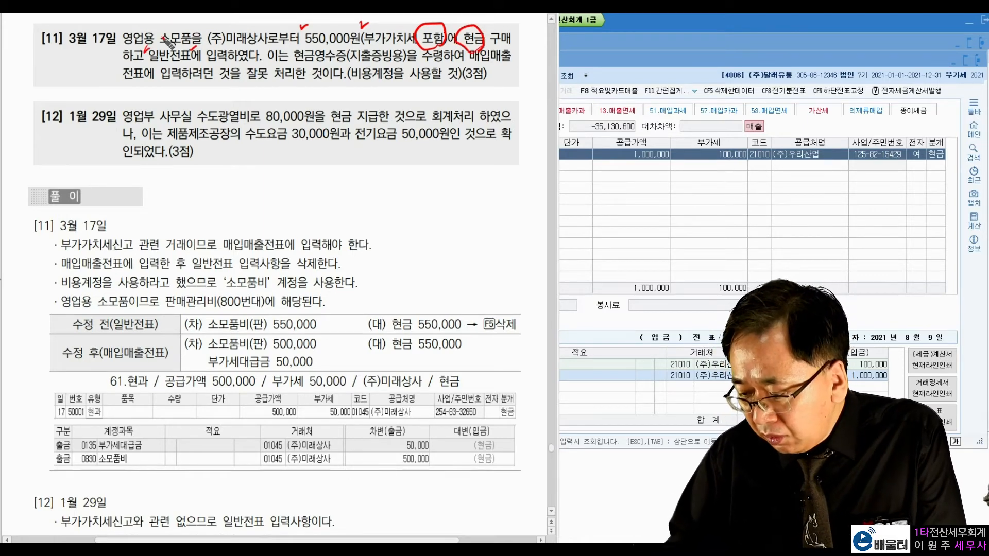
Underline 현금영수증, 매입매출전표 and the 비용계정 condition in problem [11], circle 소모품, and clear all markings.
{"action": "left_click_drag", "start_coordinate": [298, 67], "coordinate": [363, 64]}
{"action": "left_click_drag", "start_coordinate": [470, 67], "coordinate": [502, 65]}
{"action": "left_click_drag", "start_coordinate": [137, 83], "coordinate": [468, 83]}
{"action": "left_click_drag", "start_coordinate": [354, 87], "coordinate": [481, 89]}
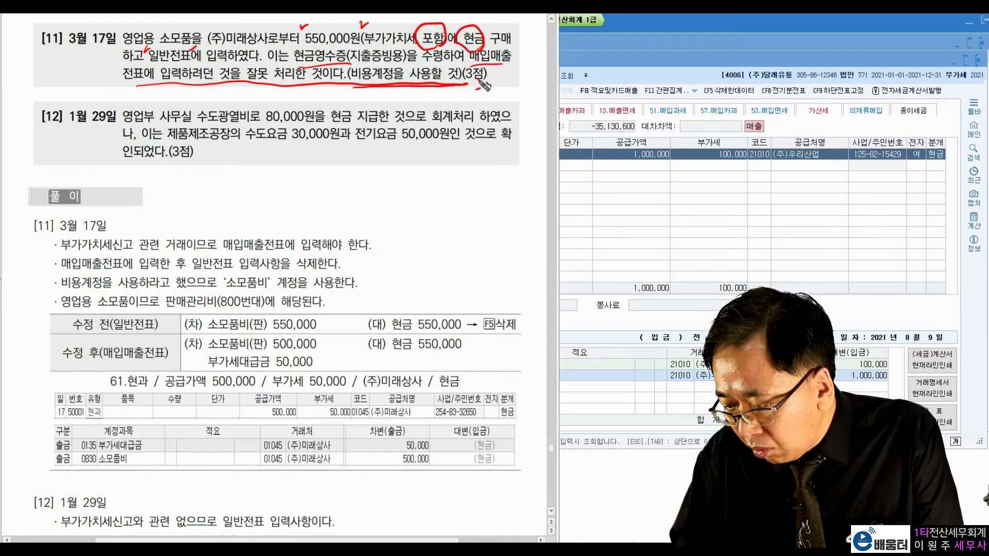
{"action": "mouse_move", "coordinate": [199, 42]}
{"action": "left_mouse_down"}
{"action": "mouse_move", "coordinate": [178, 23]}
{"action": "mouse_move", "coordinate": [206, 44]}
{"action": "left_mouse_up"}
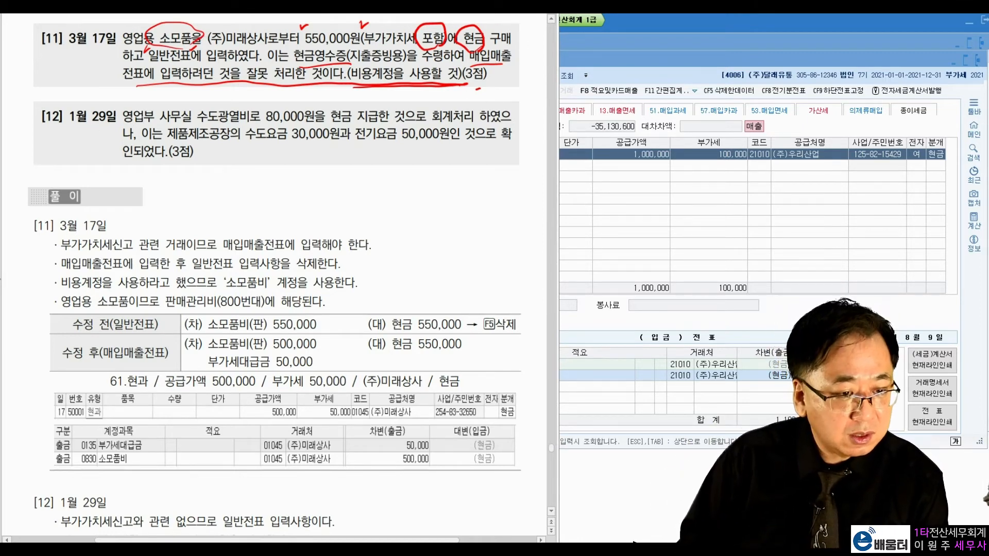
{"action": "key", "text": "Escape"}
Load the 일반전표입력 entries for March 17 (month 03, day 17) and select the 소모품비 line.
{"action": "left_click", "coordinate": [291, 548]}
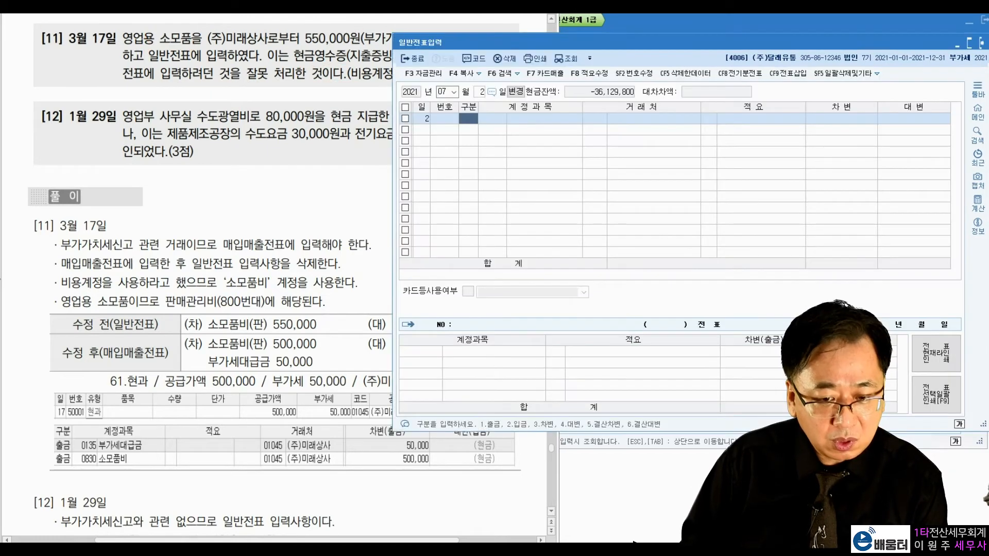
{"action": "left_click", "coordinate": [444, 91]}
{"action": "type", "text": "3"}
{"action": "key", "text": "Return"}
{"action": "type", "text": "17"}
{"action": "key", "text": "Return"}
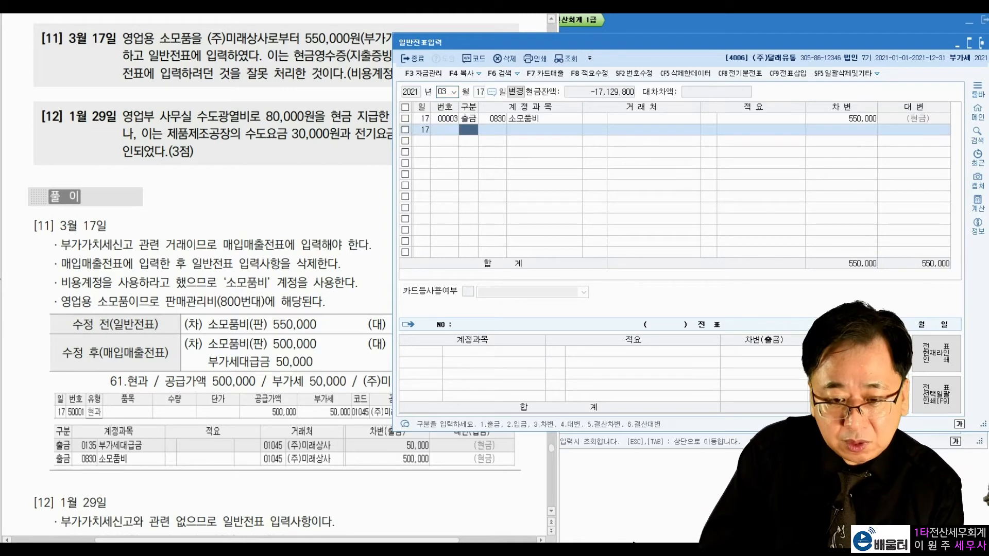
{"action": "left_click", "coordinate": [747, 118]}
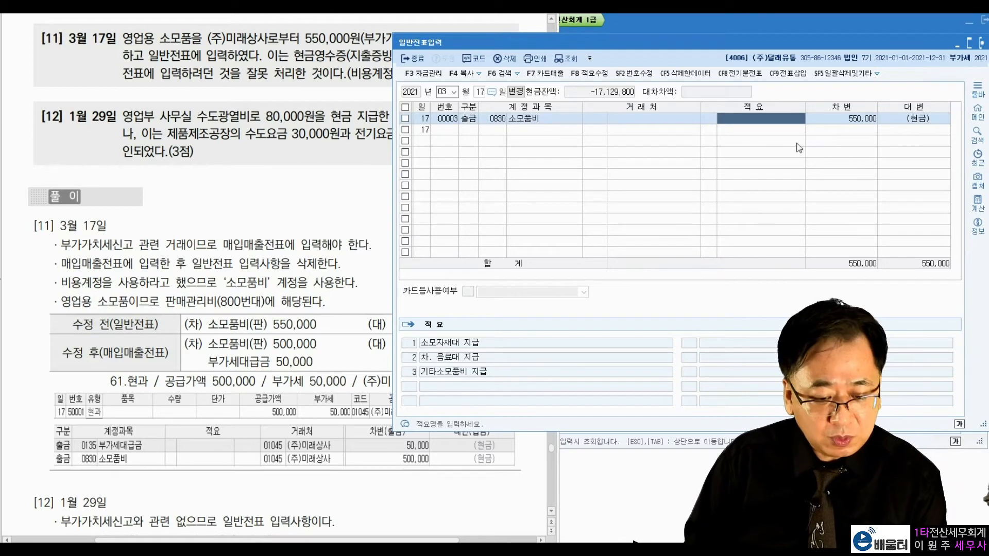
Switch to 매입매출전표입력 and load month 03, day 17.
{"action": "left_click", "coordinate": [662, 442]}
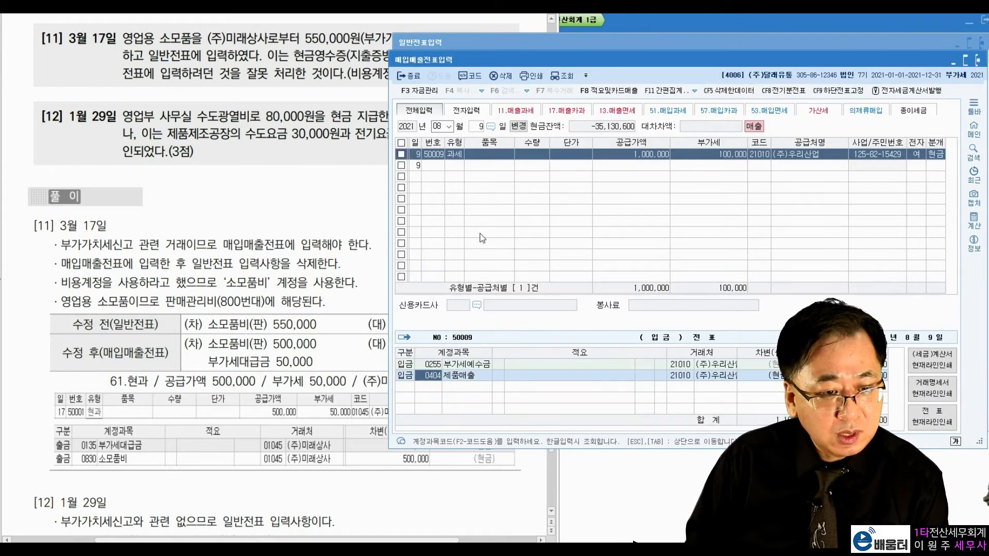
{"action": "left_click", "coordinate": [437, 127]}
{"action": "type", "text": "3"}
{"action": "key", "text": "Return"}
{"action": "type", "text": "17"}
{"action": "key", "text": "Return"}
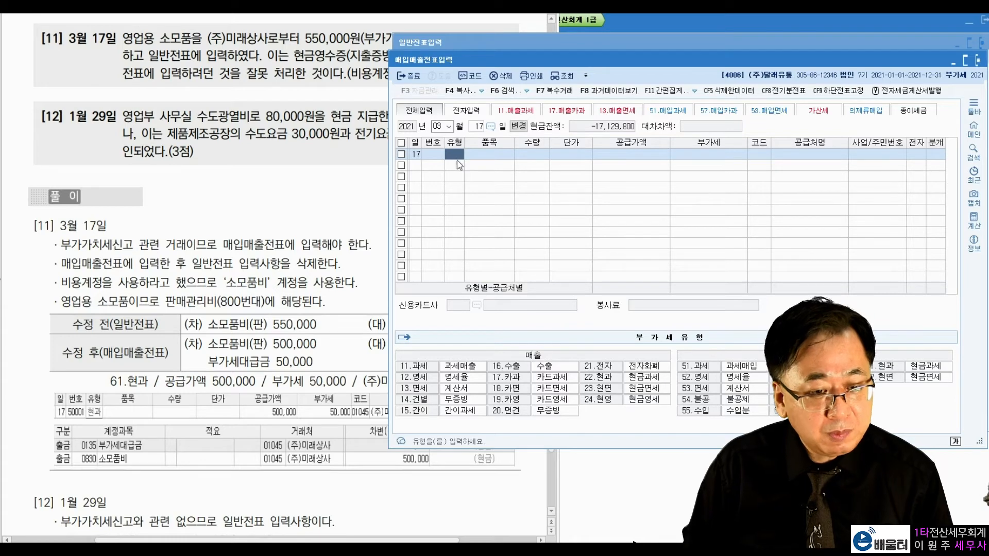
Highlight the 현금영수증(지출증빙용) receipt wording in workbook problem [11].
{"action": "left_click_drag", "start_coordinate": [294, 55], "coordinate": [441, 55]}
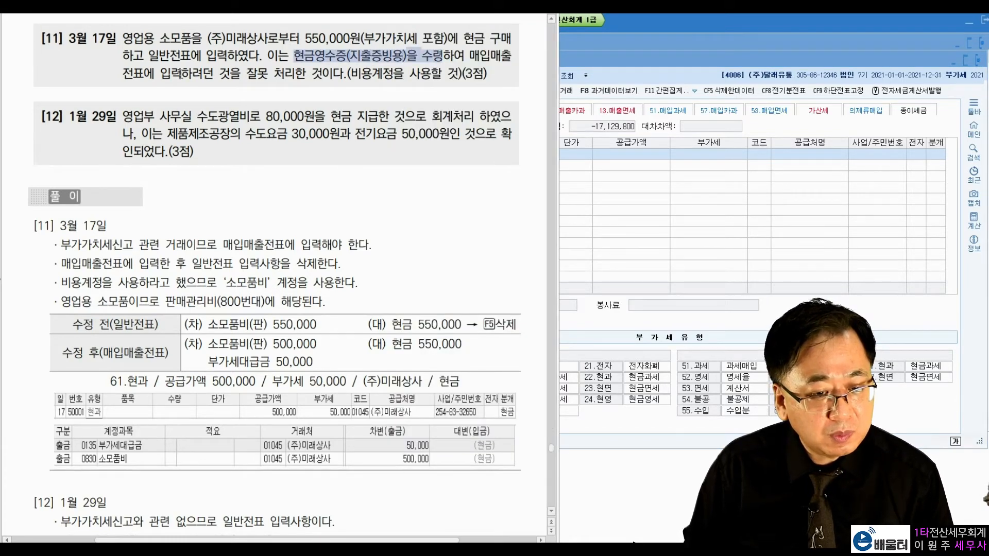
{"action": "left_click", "coordinate": [408, 64]}
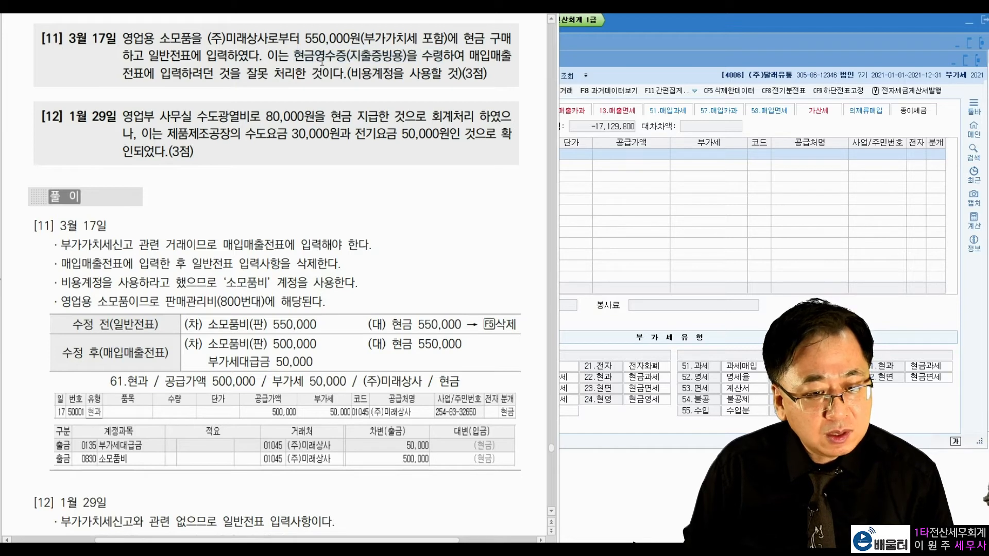
{"action": "left_click_drag", "start_coordinate": [295, 56], "coordinate": [383, 56]}
Set the VAT type of the new March 17 purchase line to 61.현과, leaving item, quantity and unit price blank.
{"action": "left_click", "coordinate": [611, 158]}
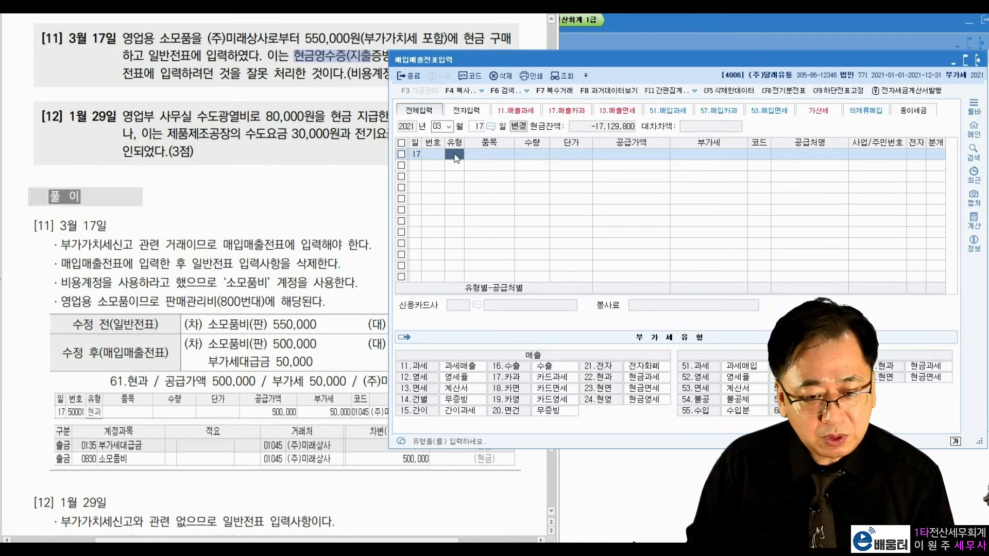
{"action": "type", "text": "22"}
{"action": "key", "text": "Return"}
{"action": "key", "text": "Return"}
{"action": "key", "text": "Return"}
{"action": "key", "text": "Return"}
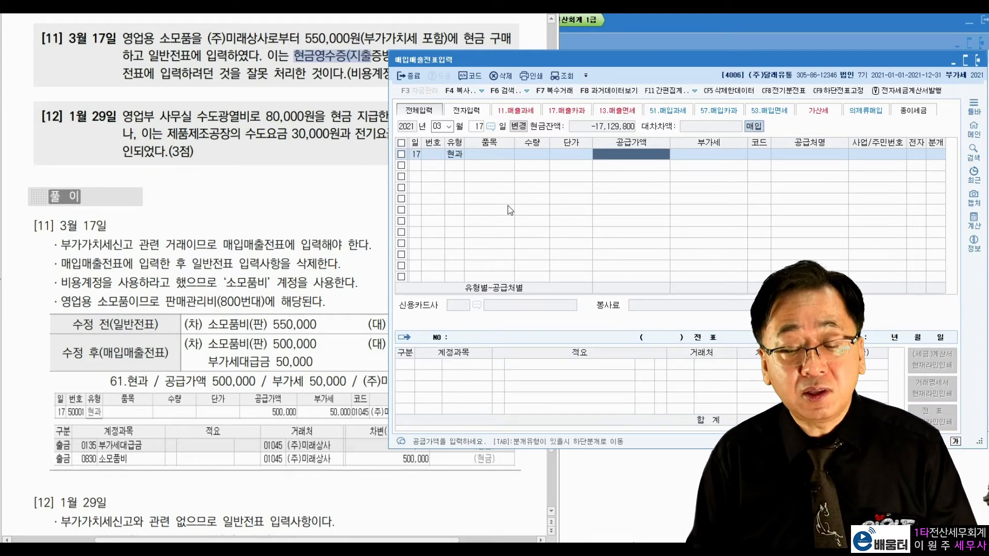
Try to enter 500,000 as the supply amount of the March 17 purchase and return to that amount.
{"action": "type", "text": "5000000"}
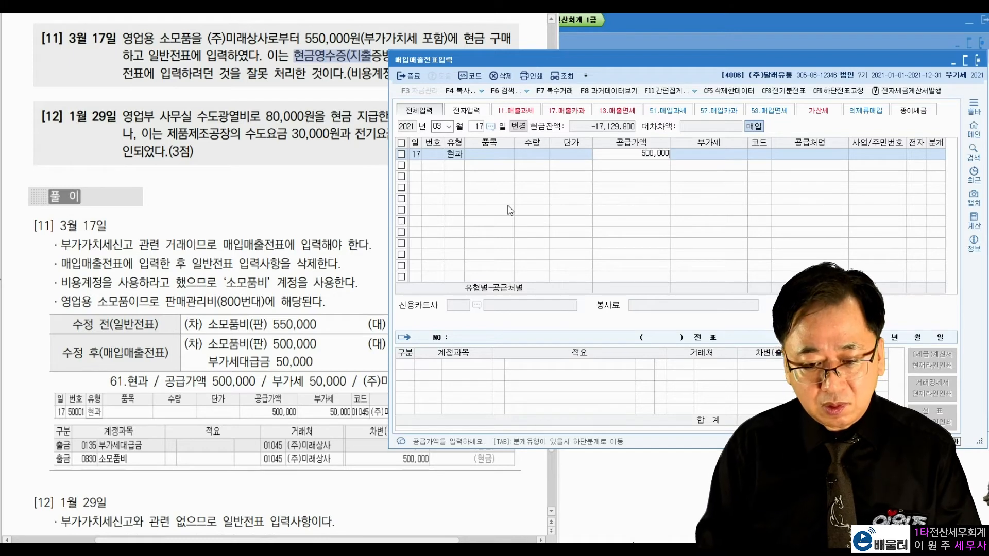
{"action": "key", "text": "Return"}
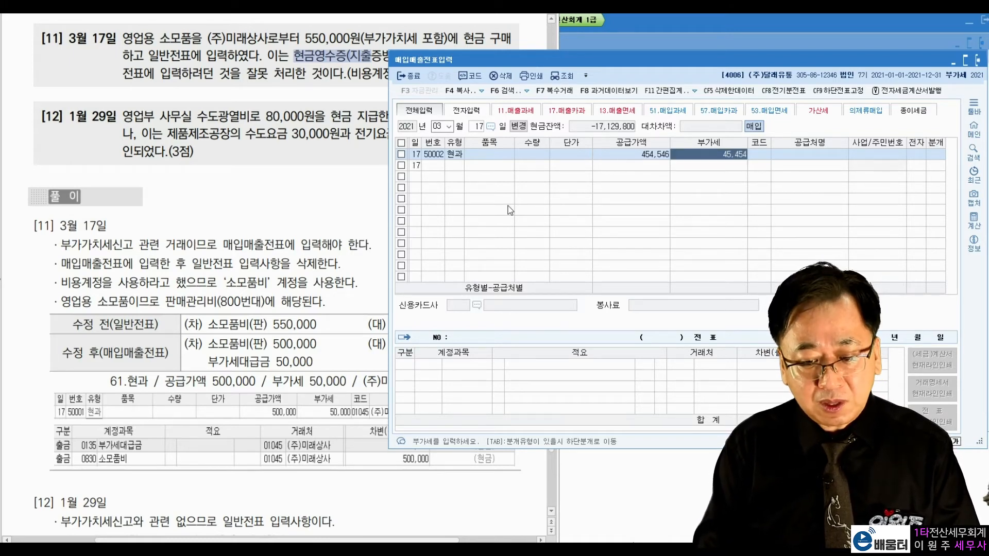
{"action": "key", "text": "shift+Tab"}
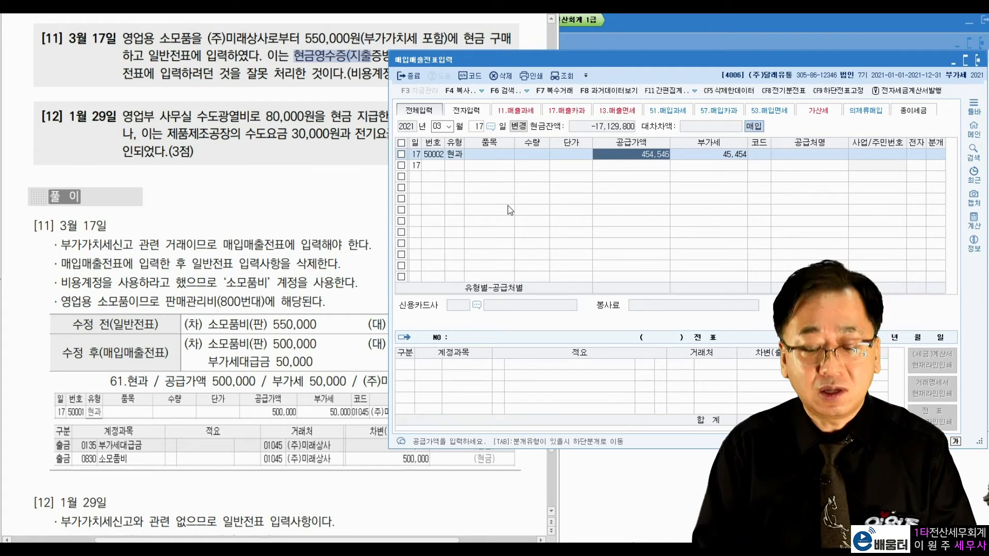
{"action": "key", "text": "Return"}
{"action": "key", "text": "Left"}
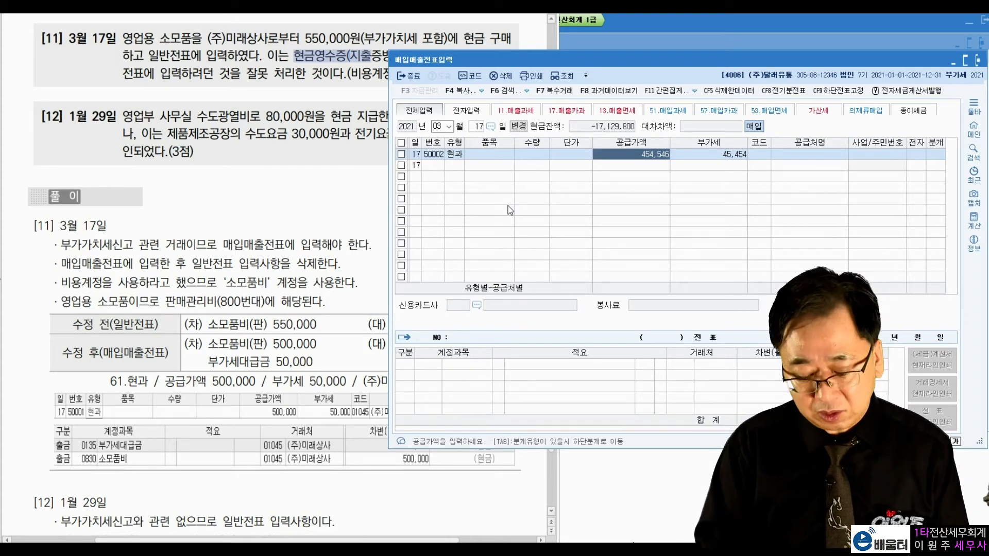
Set the March 17 purchase's supply amount to 500,000 and its VAT to 50,000.
{"action": "type", "text": "50000"}
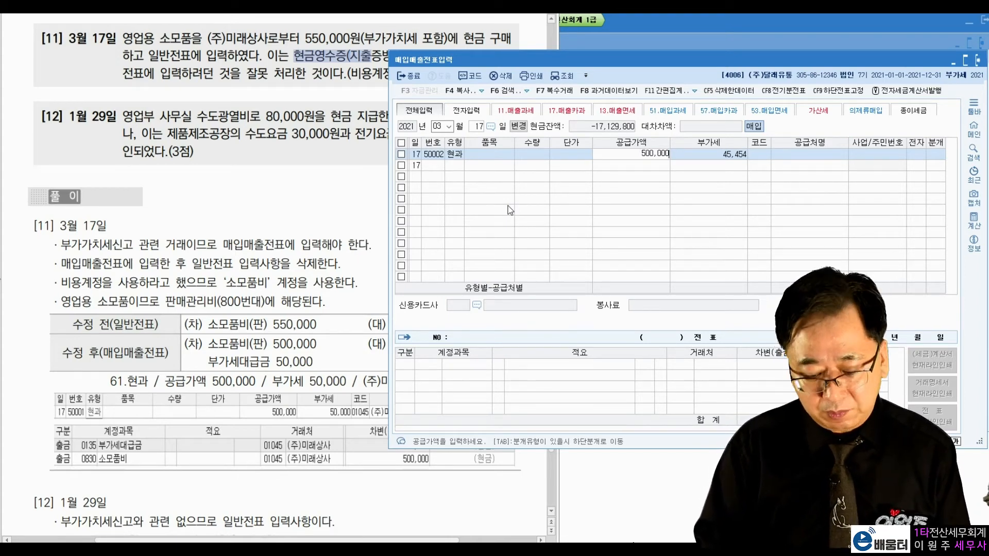
{"action": "key", "text": "Return"}
{"action": "type", "text": "50"}
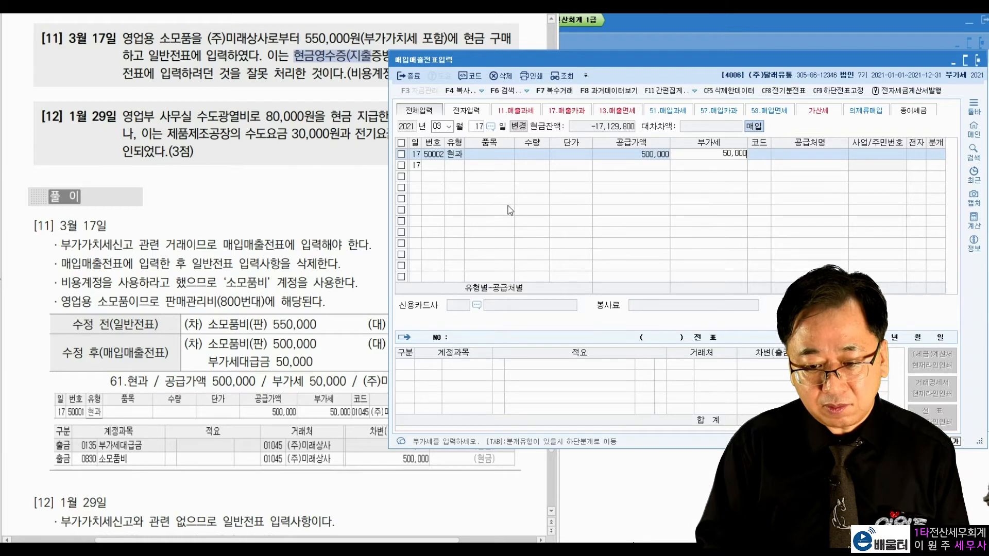
{"action": "type", "text": "0,00"}
{"action": "key", "text": "Return"}
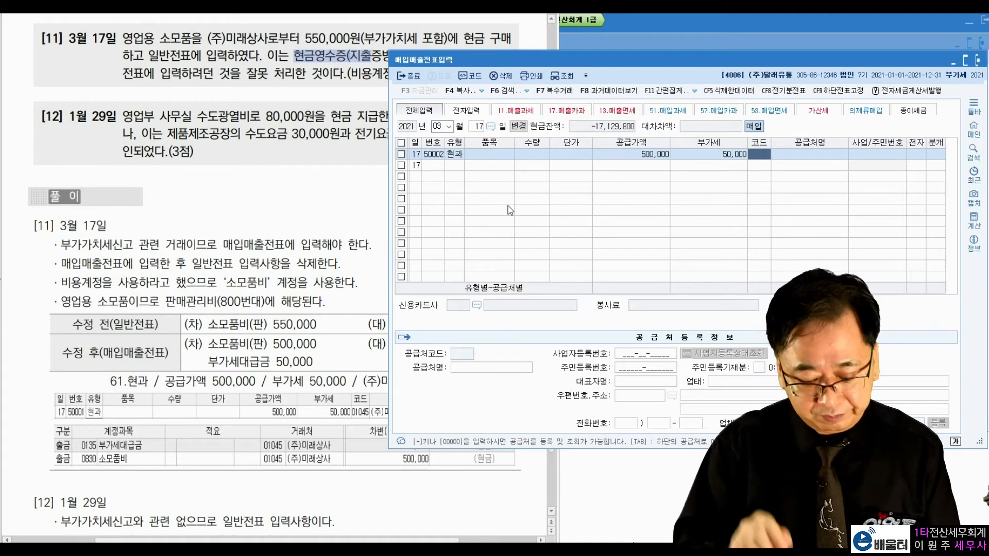
{"action": "key", "text": "Left"}
{"action": "key", "text": "Left"}
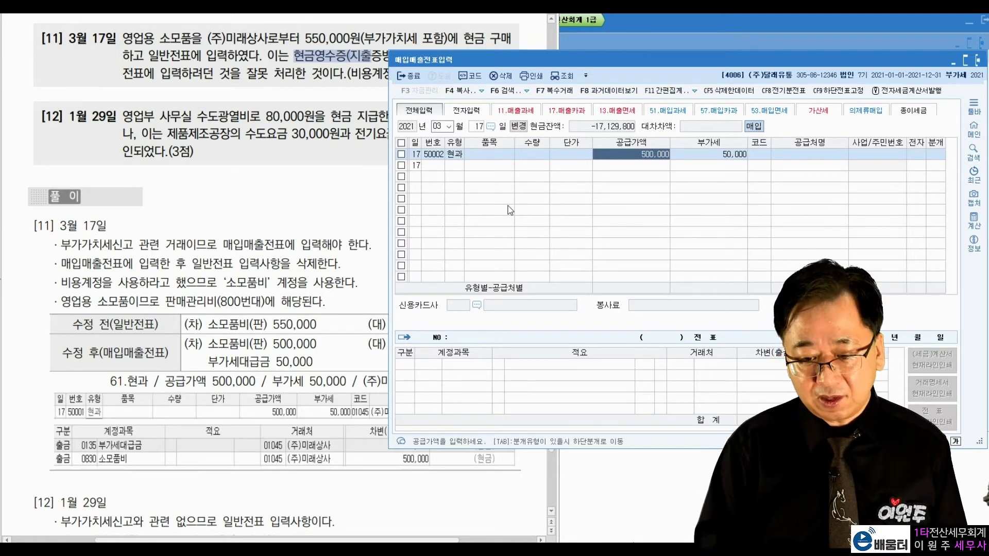
{"action": "key", "text": "Return"}
{"action": "key", "text": "Return"}
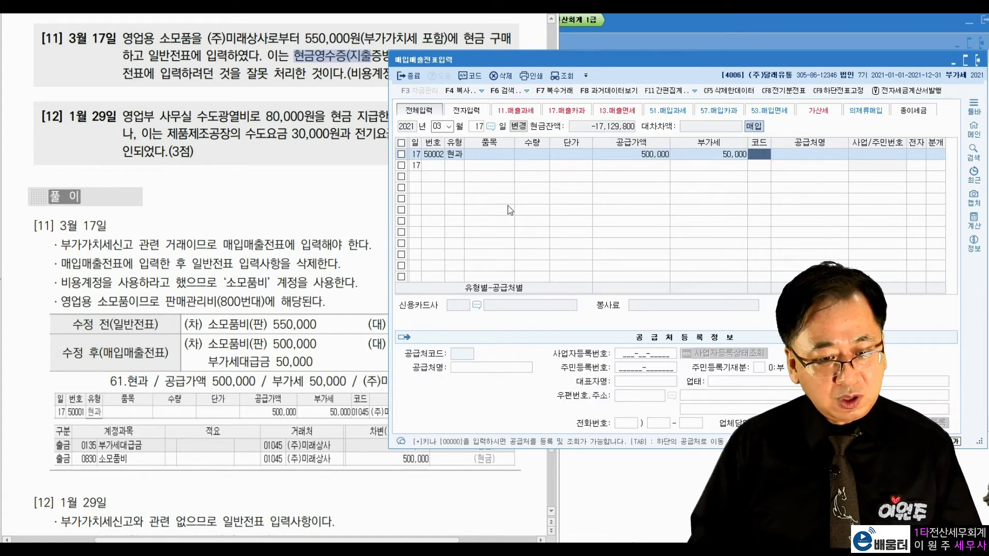
Assign partner 01045 (주)미래상사 to the March 17 purchase and set its journal type to 현금.
{"action": "type", "text": "미래"}
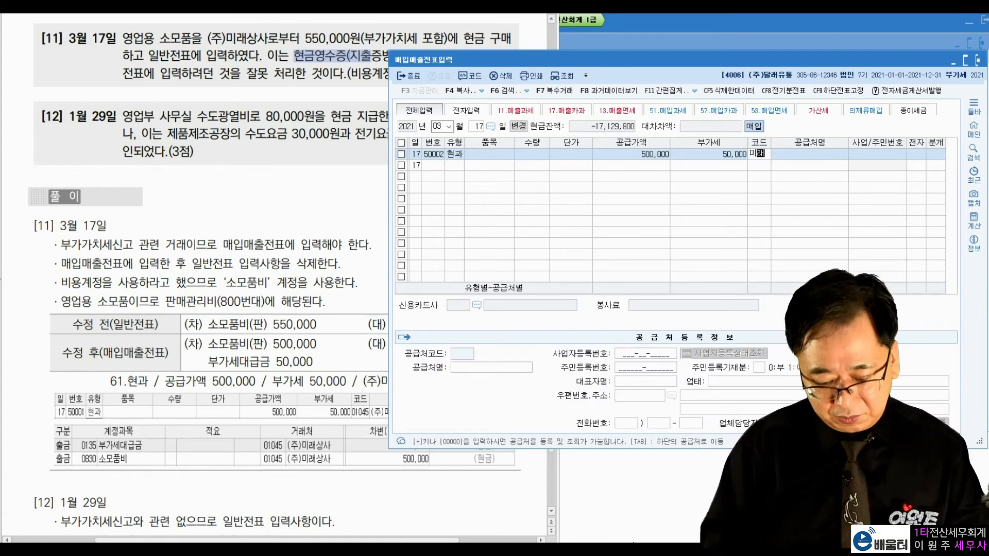
{"action": "key", "text": "Return"}
{"action": "key", "text": "Return"}
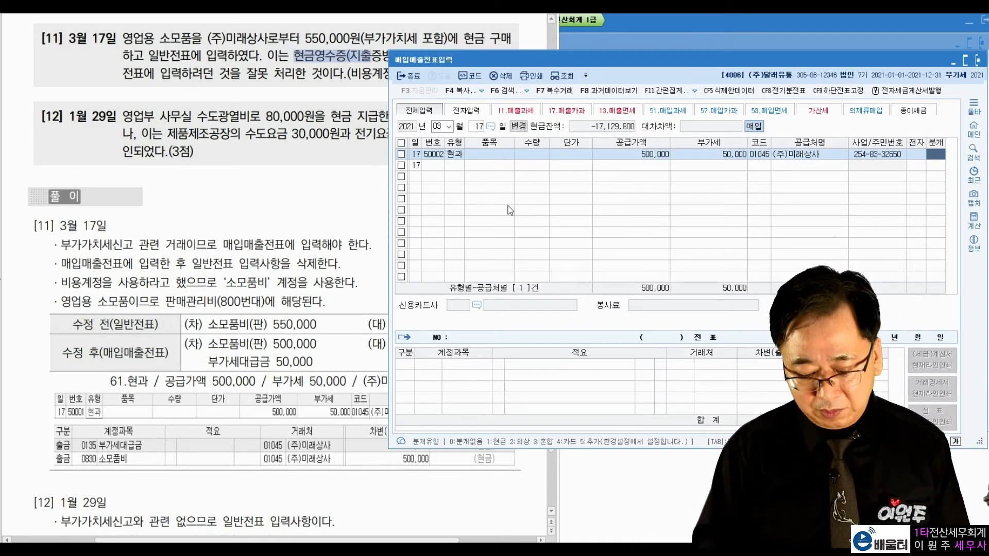
{"action": "type", "text": "1"}
{"action": "key", "text": "Return"}
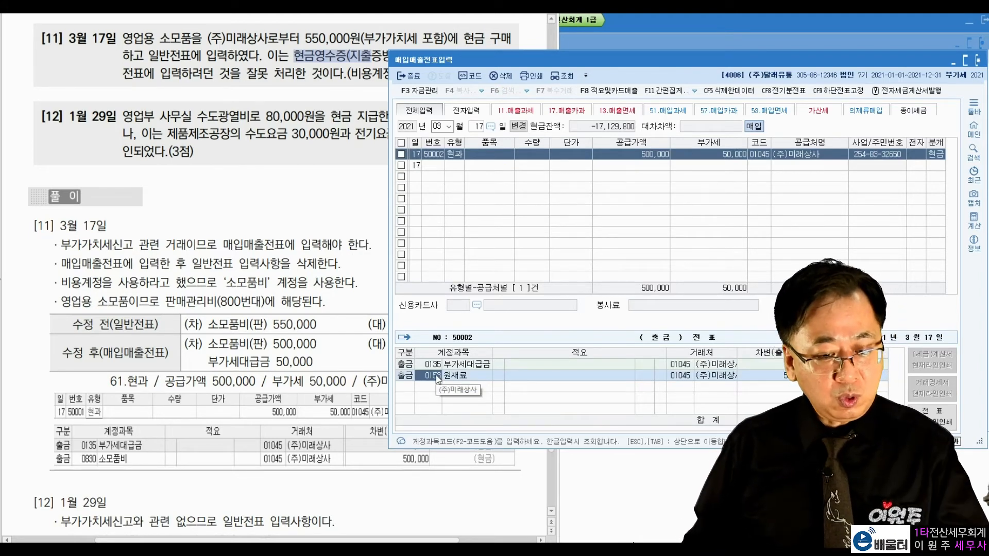
Change the March 17 purchase's 원재료 journal line to account 0830 소모품비 (판매관리비) and finish the entry.
{"action": "type", "text": "소모"}
{"action": "key", "text": "Return"}
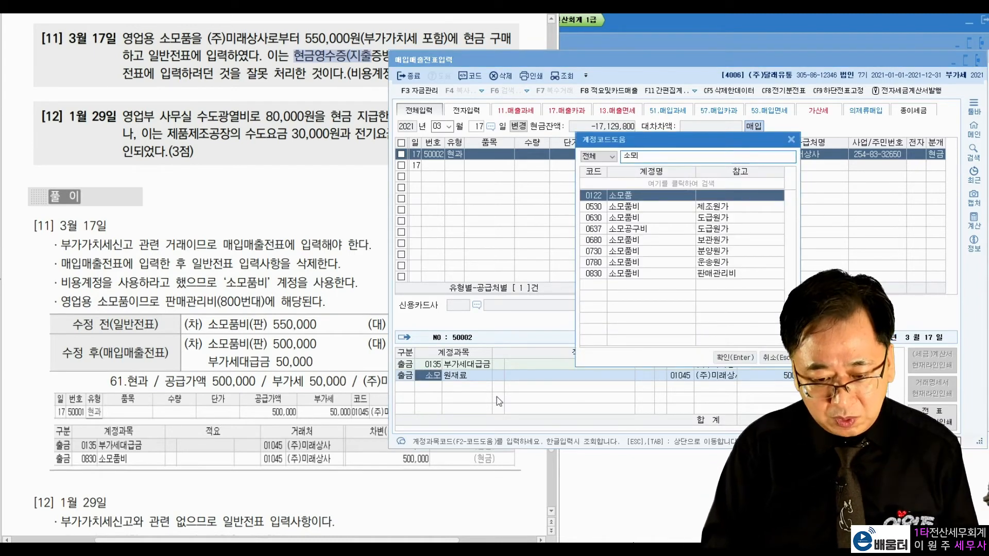
{"action": "key", "text": "Down"}
{"action": "key", "text": "Down"}
{"action": "key", "text": "Down"}
{"action": "key", "text": "Down"}
{"action": "key", "text": "Down"}
{"action": "key", "text": "Down"}
{"action": "key", "text": "Down"}
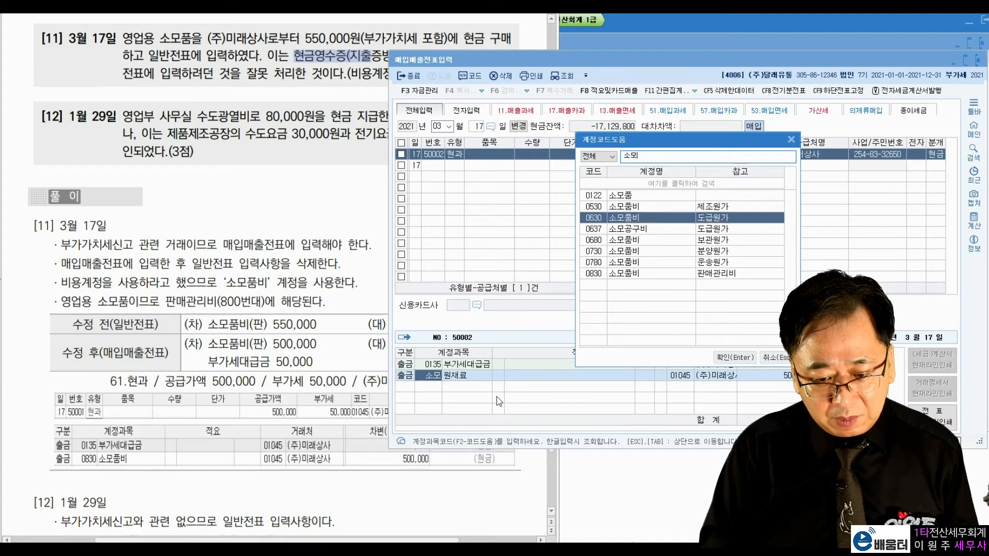
{"action": "key", "text": "Return"}
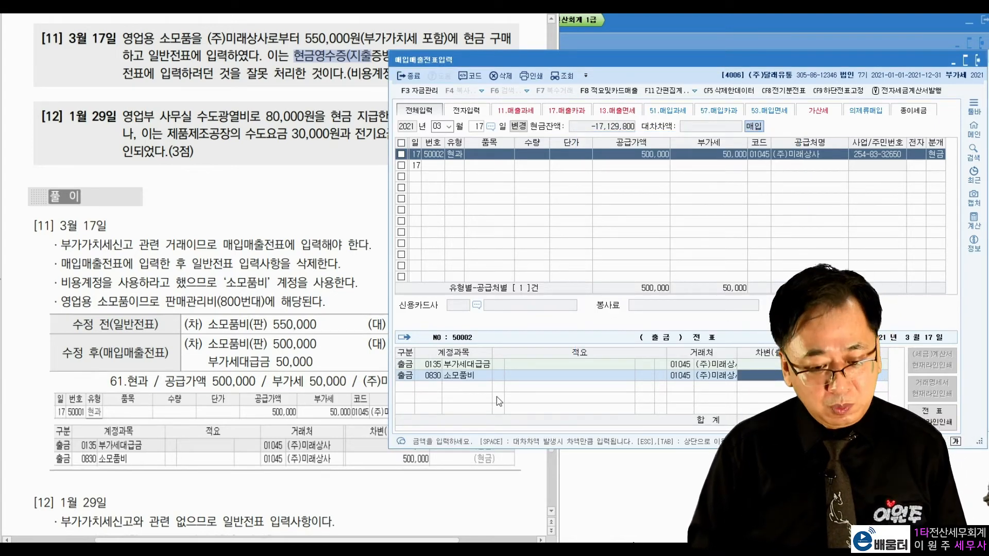
{"action": "key", "text": "Escape"}
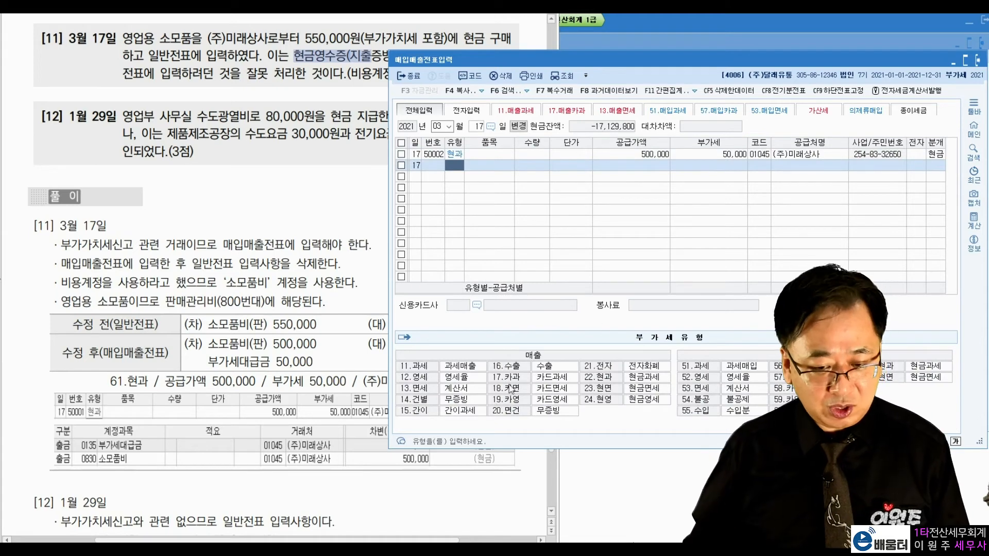
Delete the March 17 소모품비 voucher of 550,000 from 일반전표입력.
{"action": "left_click", "coordinate": [608, 36]}
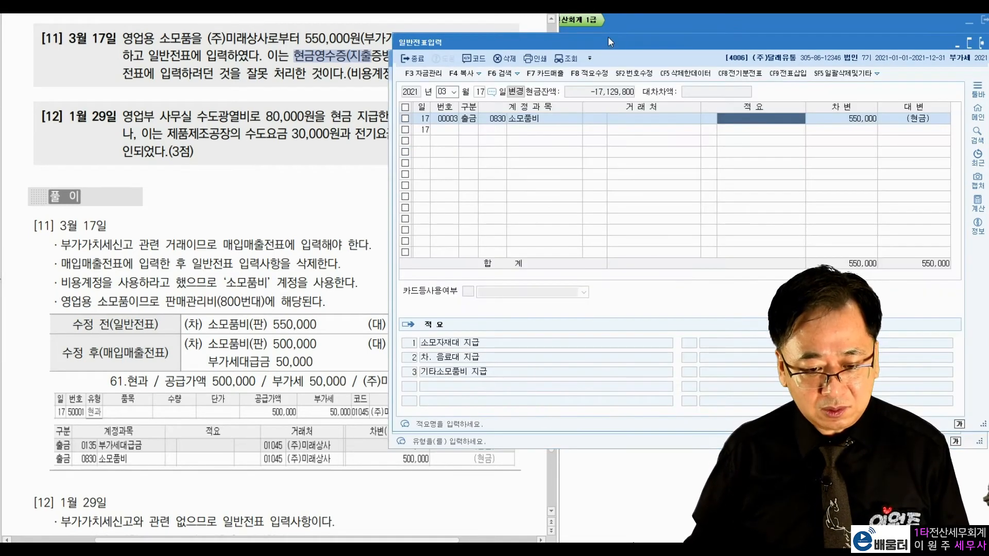
{"action": "left_click", "coordinate": [651, 127]}
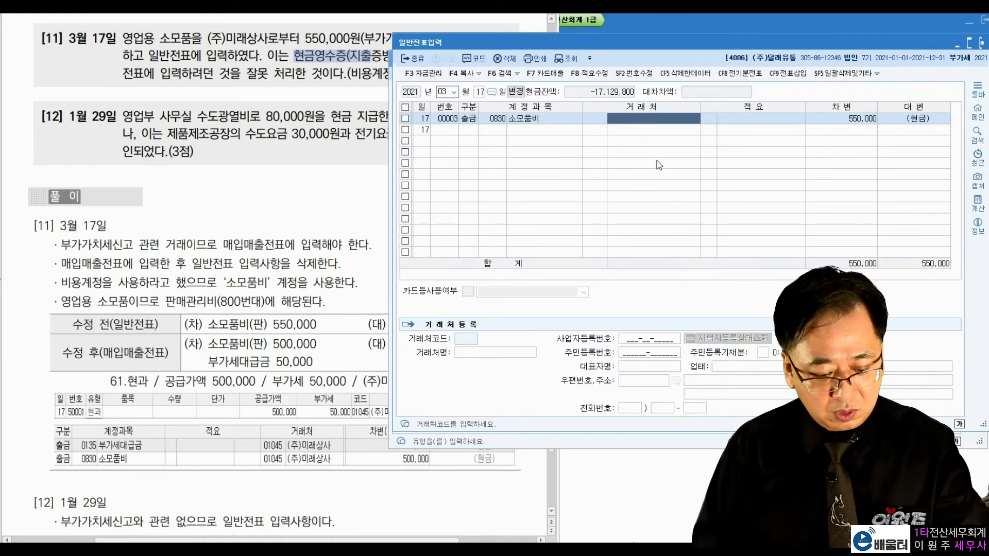
{"action": "key", "text": "F5"}
{"action": "key", "text": "Return"}
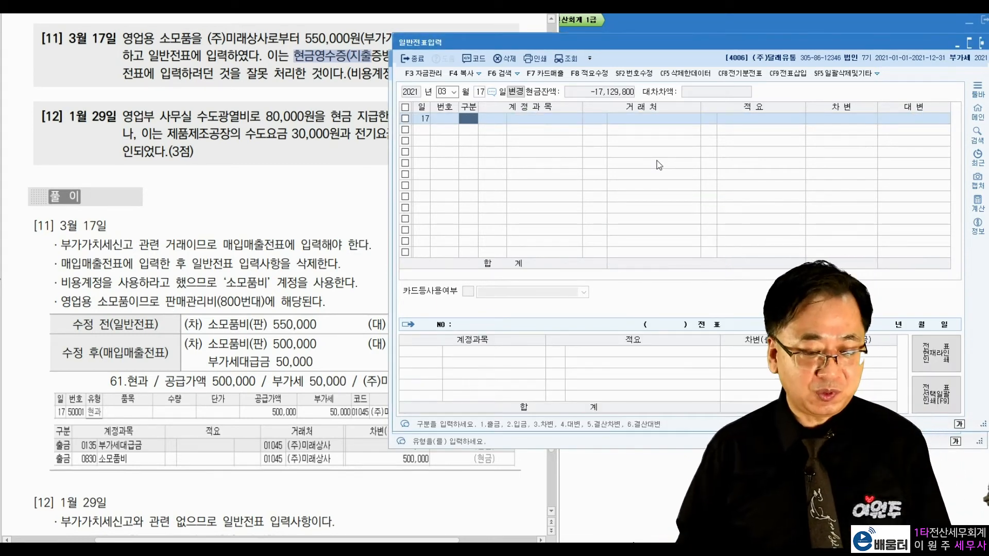
Read problem [12] for January 29, noting the recorded 수도광열비 and the factory's actual water and electricity charges.
{"action": "left_click", "coordinate": [302, 155]}
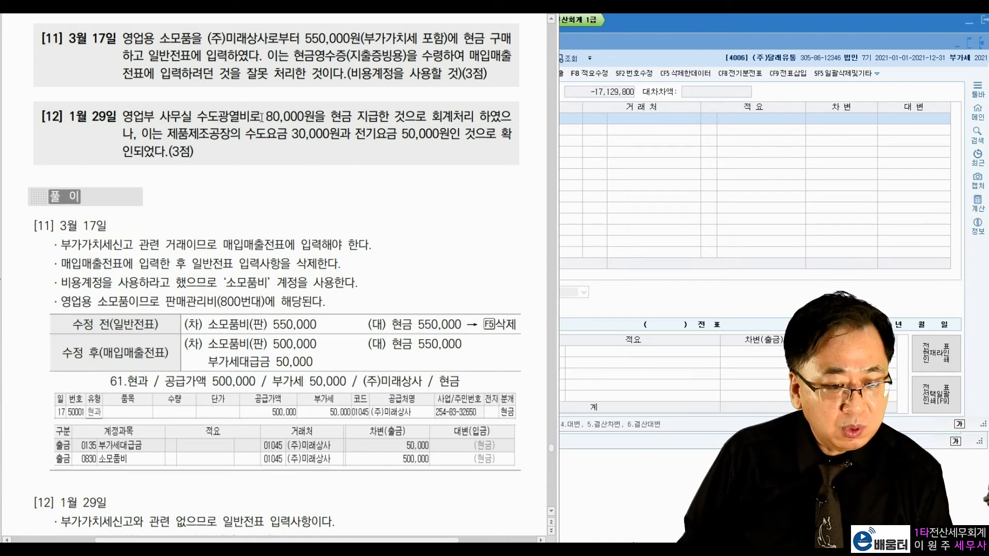
{"action": "left_click_drag", "start_coordinate": [270, 120], "coordinate": [427, 118]}
{"action": "left_click", "coordinate": [192, 133]}
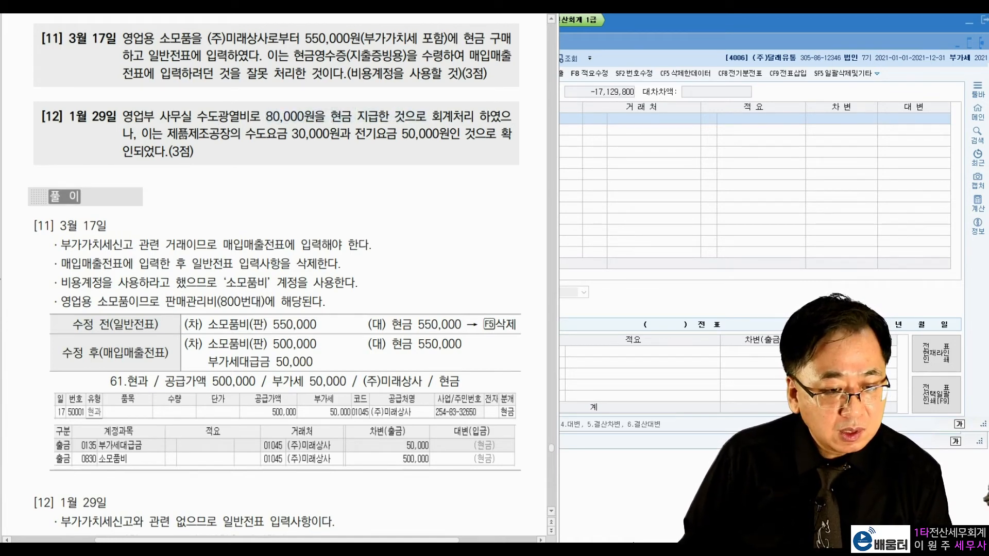
{"action": "left_click_drag", "start_coordinate": [168, 134], "coordinate": [447, 135]}
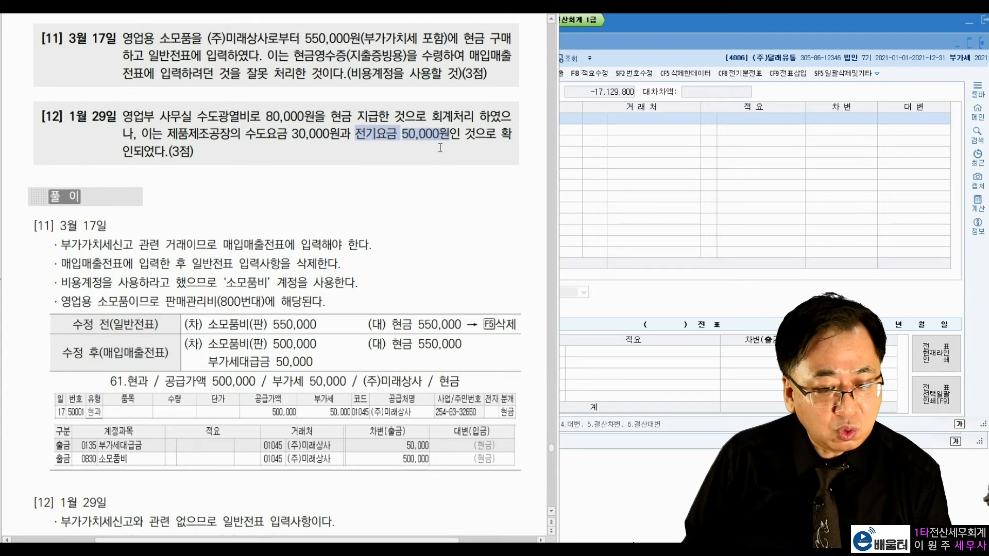
{"action": "left_click", "coordinate": [427, 168]}
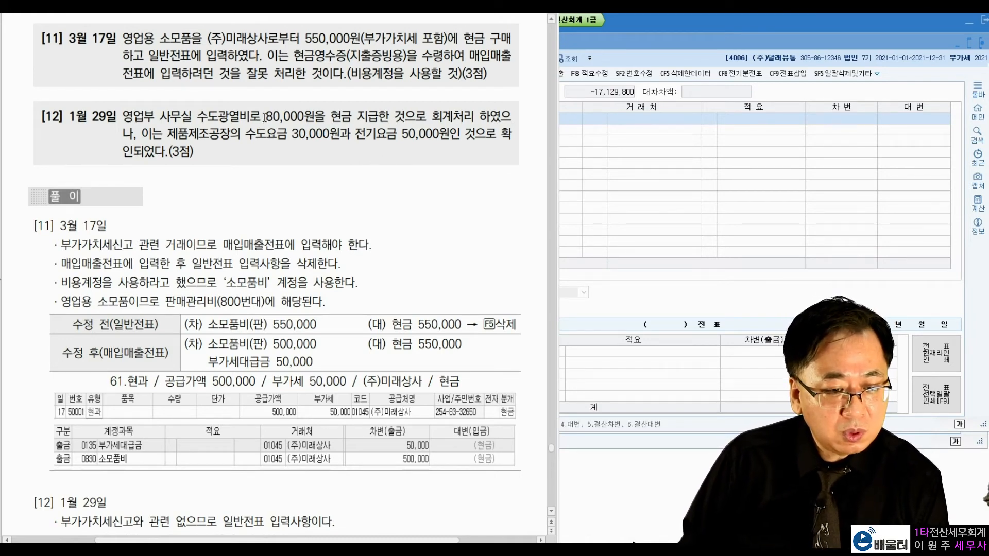
{"action": "left_click_drag", "start_coordinate": [267, 116], "coordinate": [313, 117]}
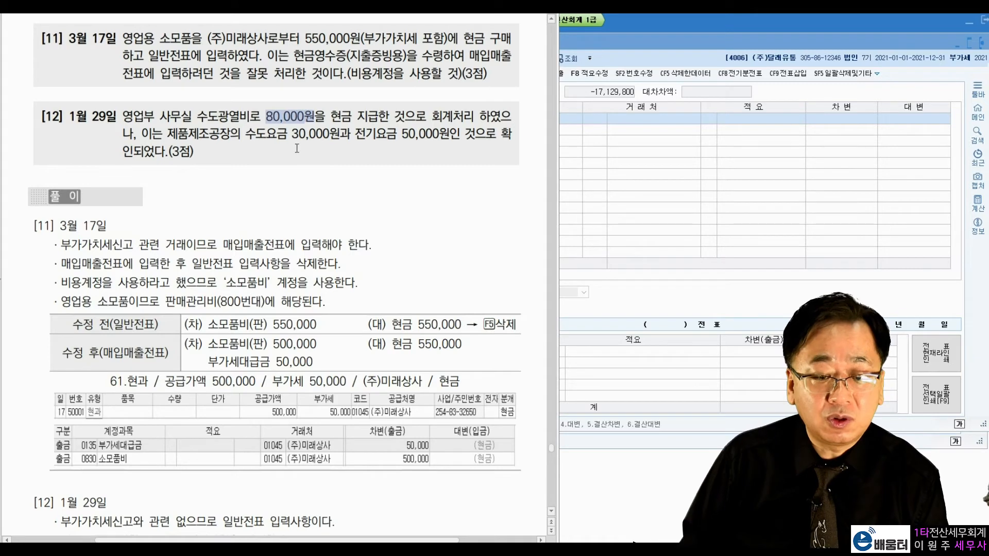
{"action": "left_click", "coordinate": [170, 114]}
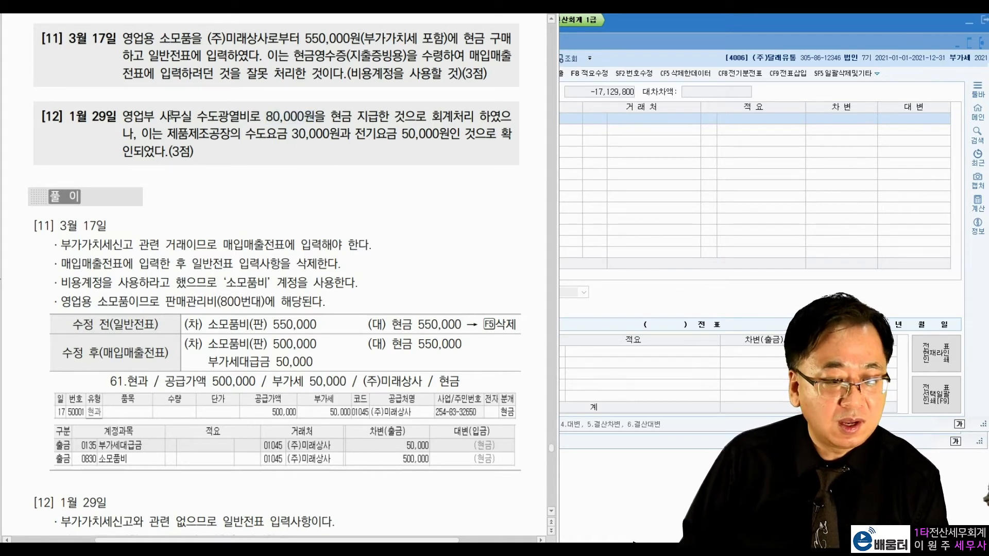
{"action": "left_click_drag", "start_coordinate": [166, 134], "coordinate": [278, 135]}
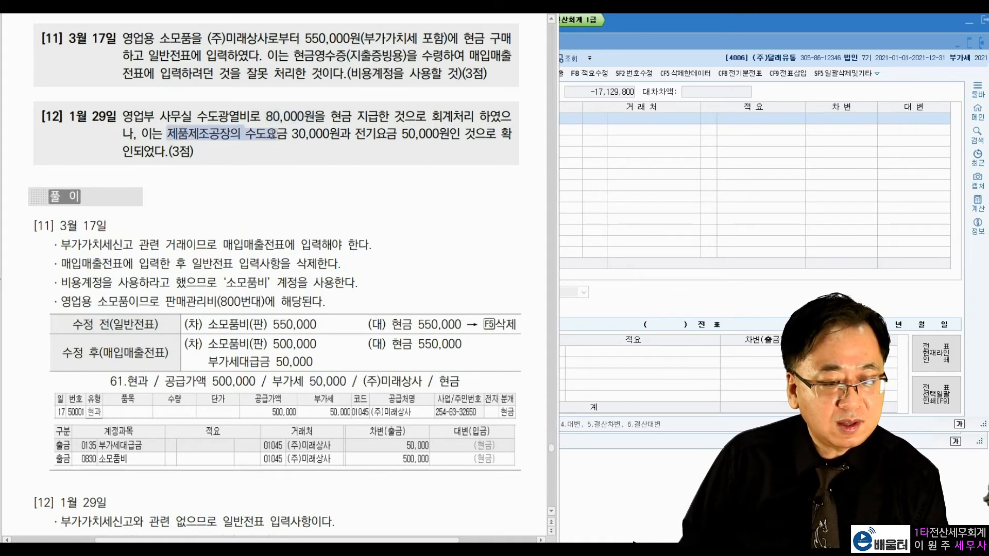
{"action": "left_click_drag", "start_coordinate": [245, 134], "coordinate": [339, 135]}
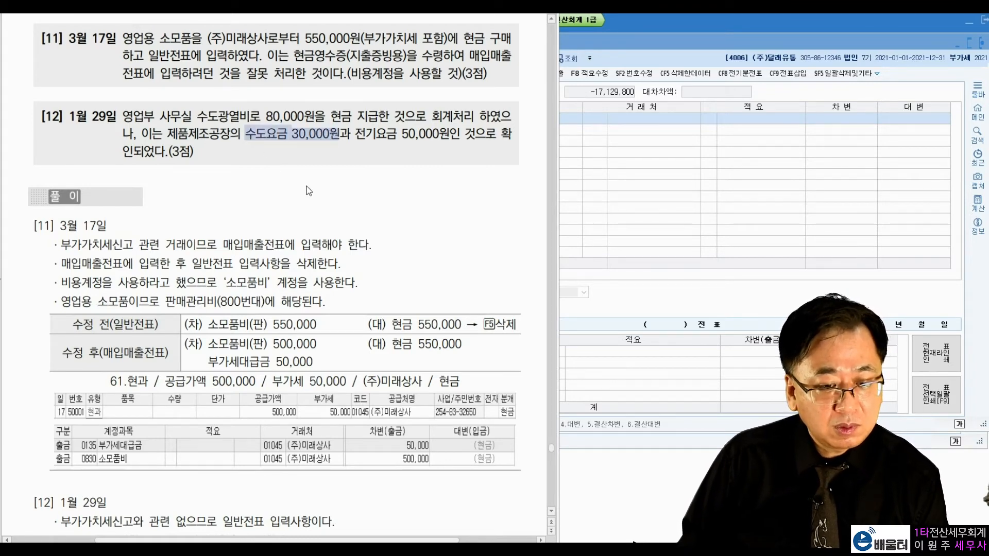
{"action": "left_click", "coordinate": [375, 133]}
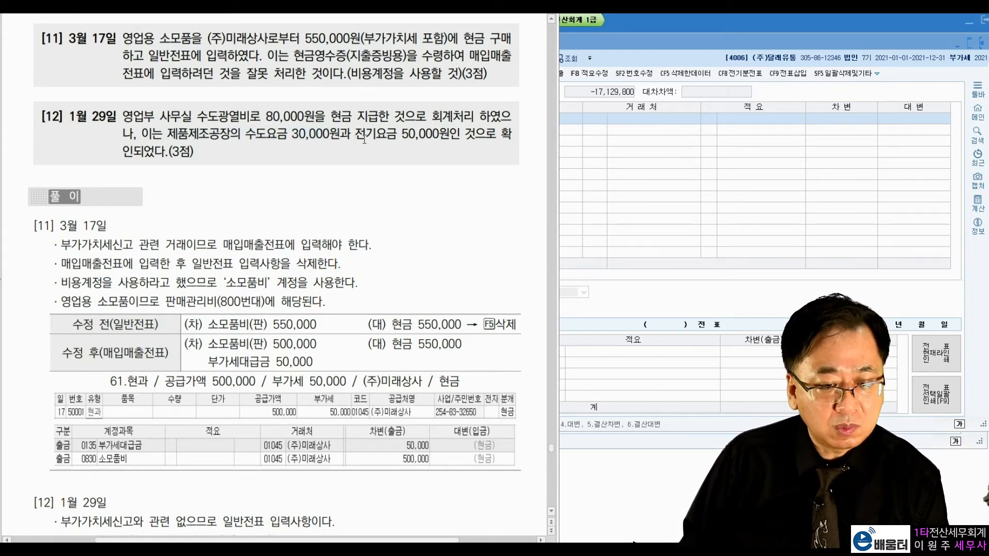
{"action": "left_click_drag", "start_coordinate": [355, 135], "coordinate": [435, 135]}
{"action": "left_click", "coordinate": [399, 169]}
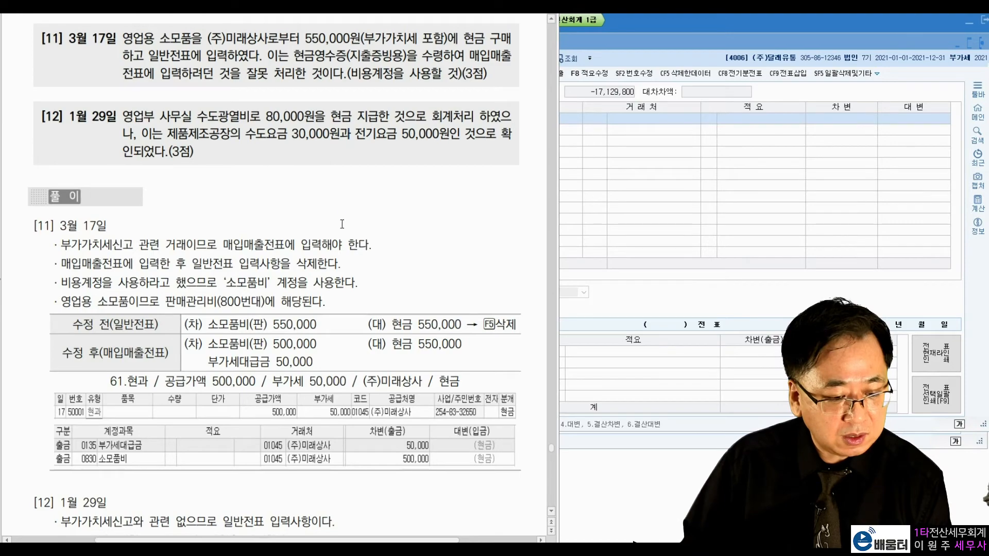
Examine the workbook's solution to problem [12], especially the corrected 가스수도료(제) and 전력비(제) entries.
{"action": "scroll", "coordinate": [287, 356], "scroll_direction": "down", "scroll_amount": 5}
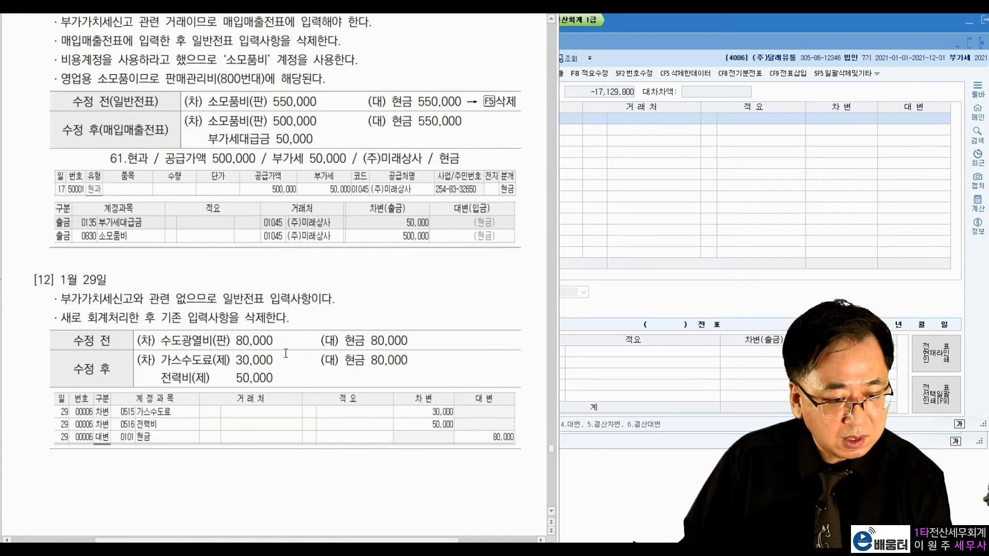
{"action": "scroll", "coordinate": [219, 355], "scroll_direction": "up", "scroll_amount": 3}
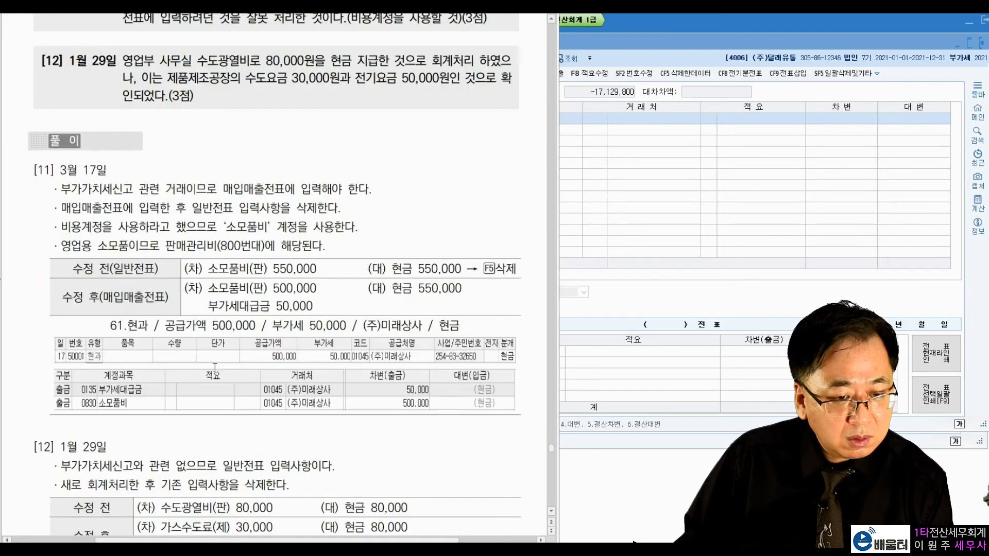
{"action": "scroll", "coordinate": [214, 365], "scroll_direction": "down", "scroll_amount": 1}
{"action": "scroll", "coordinate": [214, 366], "scroll_direction": "down", "scroll_amount": 1}
{"action": "left_click_drag", "start_coordinate": [162, 415], "coordinate": [249, 405]}
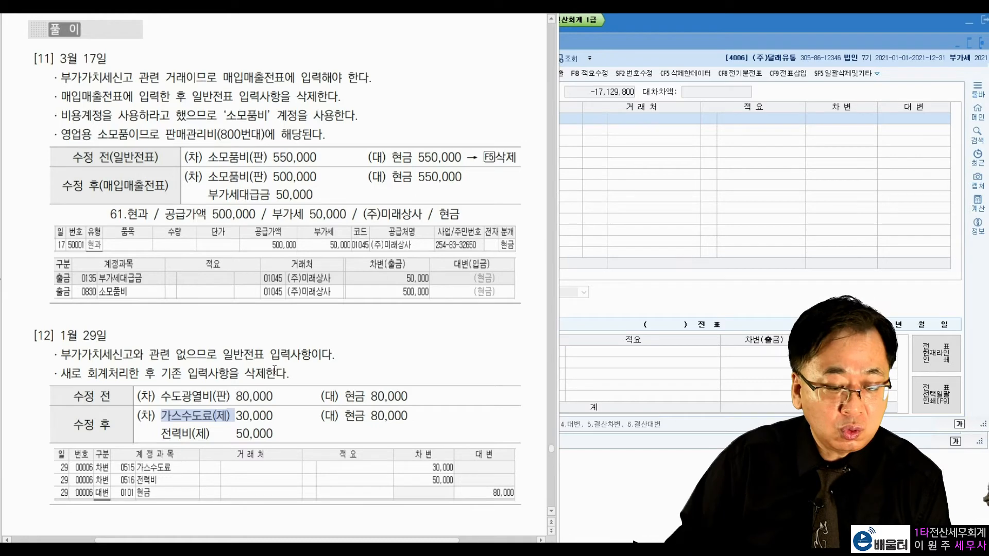
{"action": "left_click", "coordinate": [215, 416]}
{"action": "left_click_drag", "start_coordinate": [161, 415], "coordinate": [222, 418]}
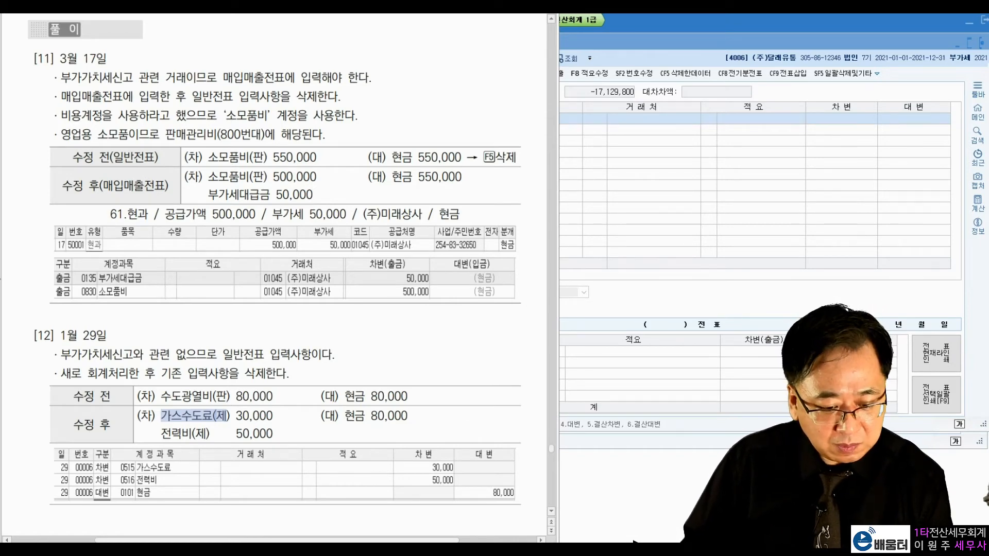
Bring up the January 29 vouchers in 일반전표입력.
{"action": "left_click", "coordinate": [363, 549]}
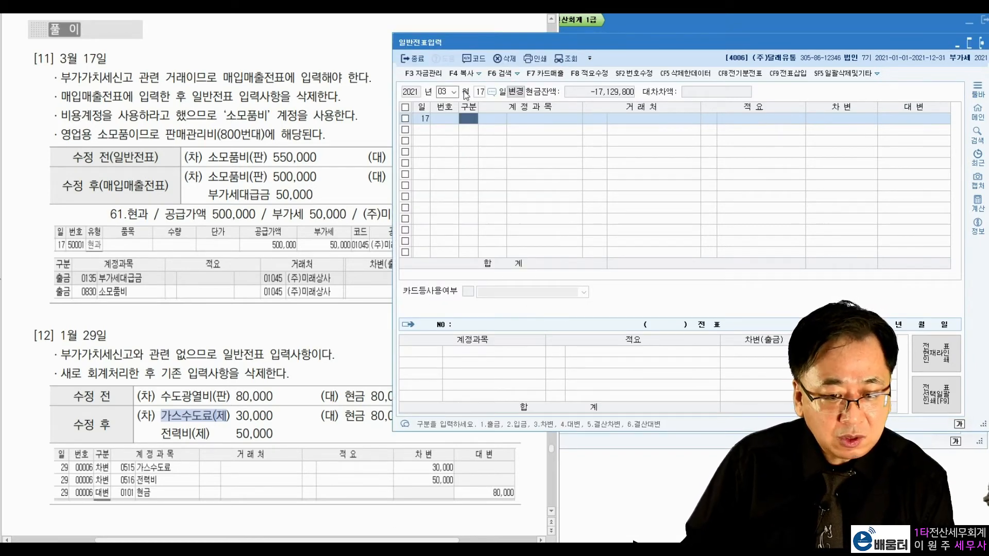
{"action": "left_click", "coordinate": [443, 92]}
{"action": "type", "text": "01"}
{"action": "key", "text": "Return"}
{"action": "type", "text": "29"}
{"action": "key", "text": "Return"}
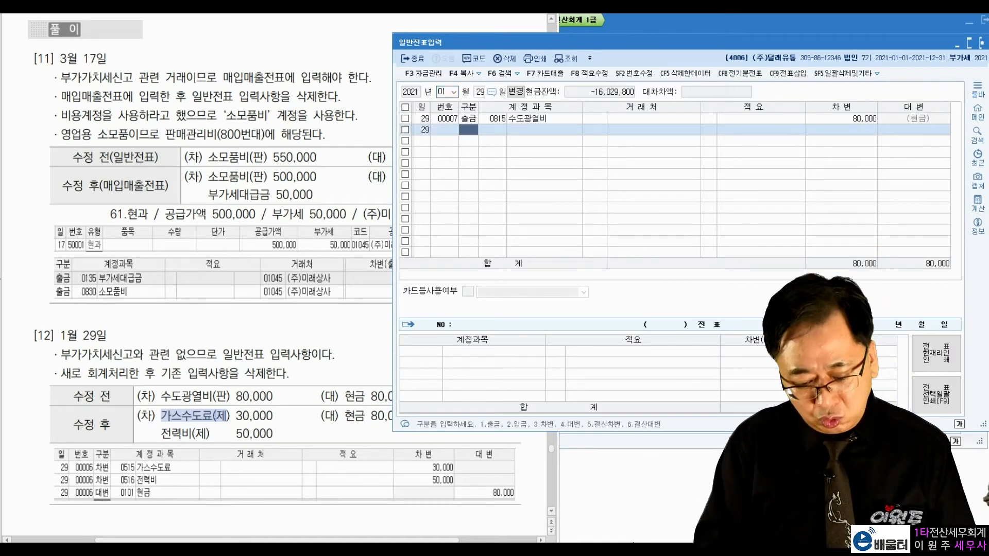
Check problem [12] again and change the January 29 수도광열비 voucher's account to 0515 가스수도료 (제조원가).
{"action": "left_click", "coordinate": [492, 119]}
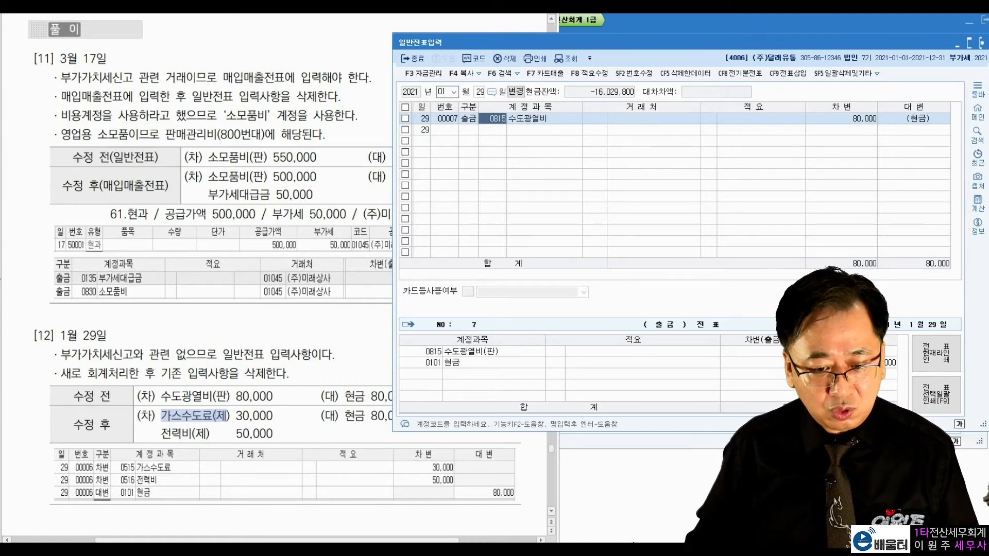
{"action": "left_click", "coordinate": [474, 124]}
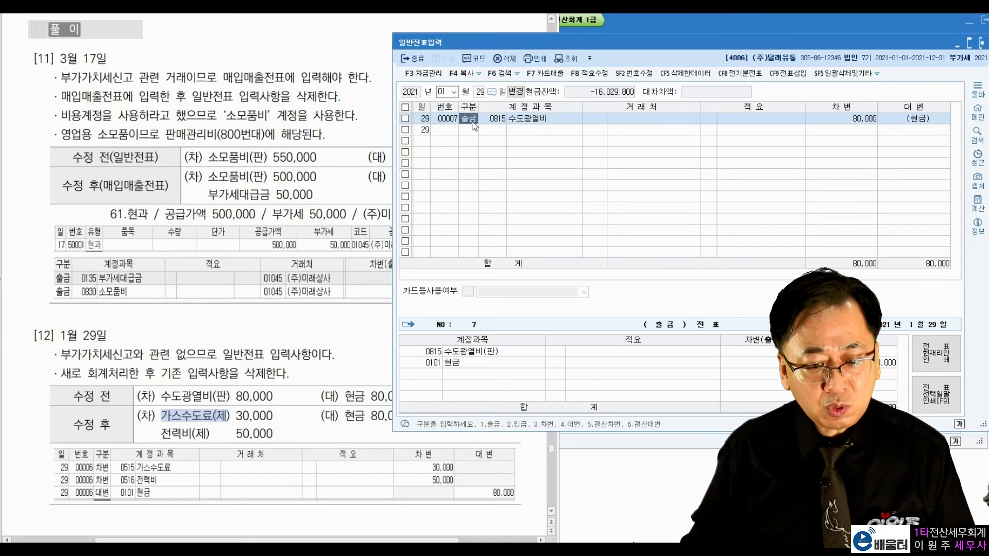
{"action": "left_click", "coordinate": [493, 121]}
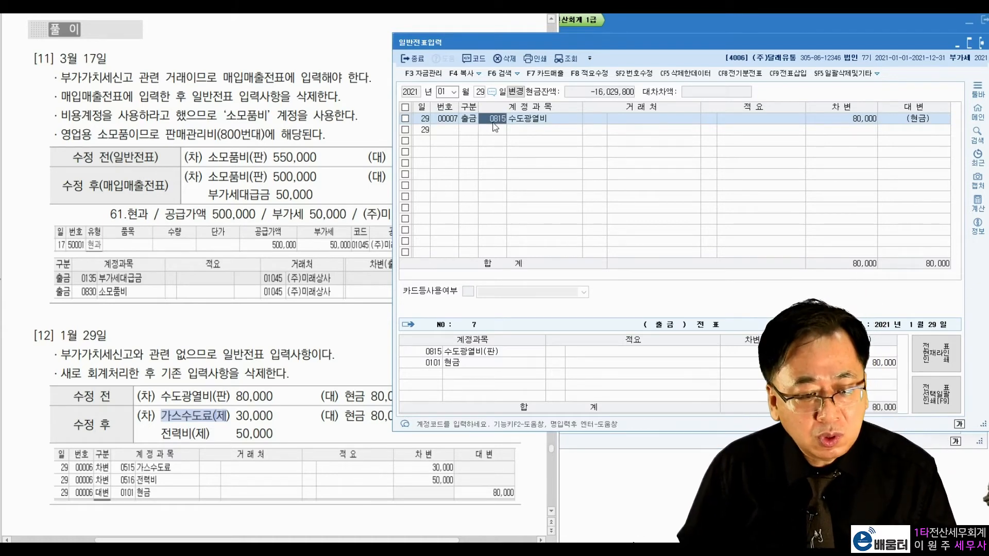
{"action": "left_click", "coordinate": [261, 103]}
{"action": "scroll", "coordinate": [260, 104], "scroll_direction": "up", "scroll_amount": 3}
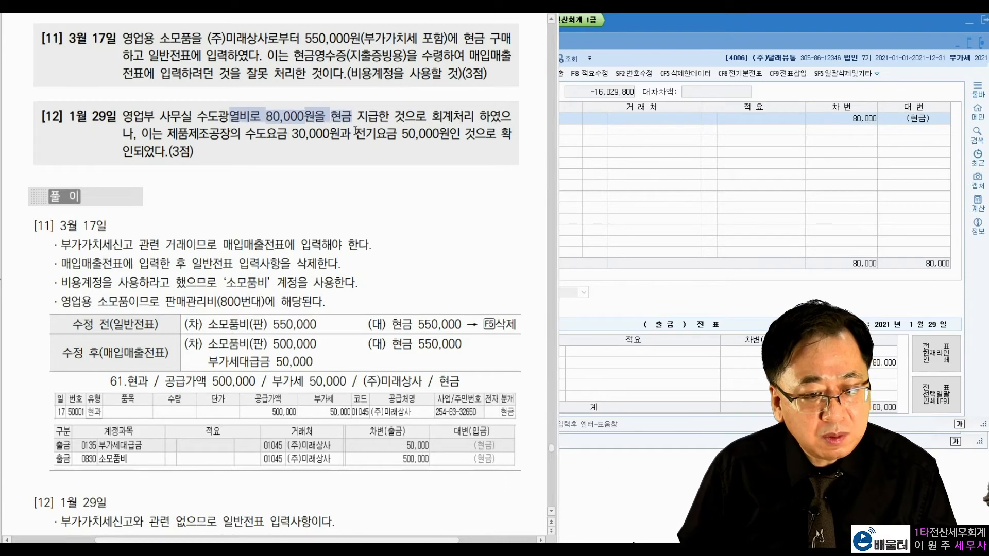
{"action": "left_click_drag", "start_coordinate": [354, 134], "coordinate": [418, 138]}
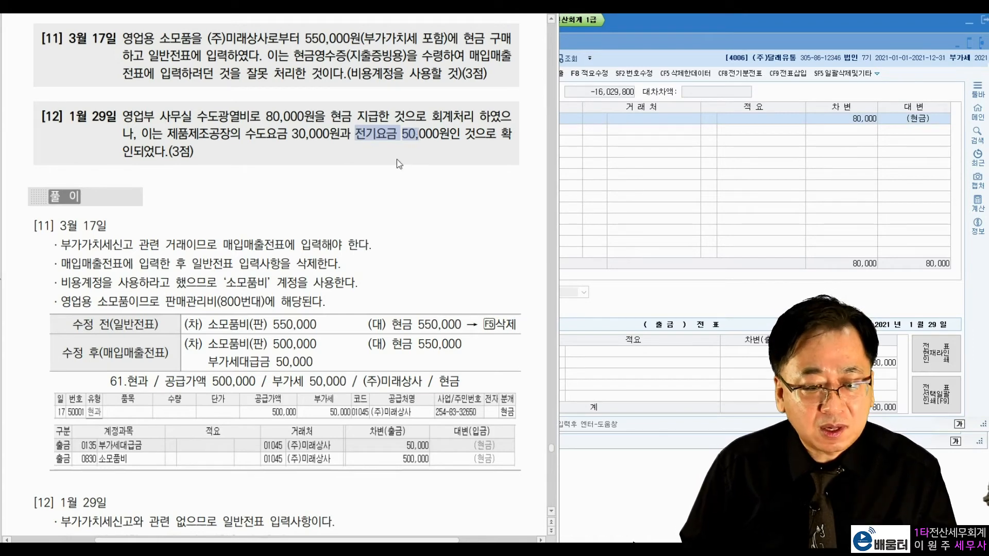
{"action": "left_click", "coordinate": [661, 118]}
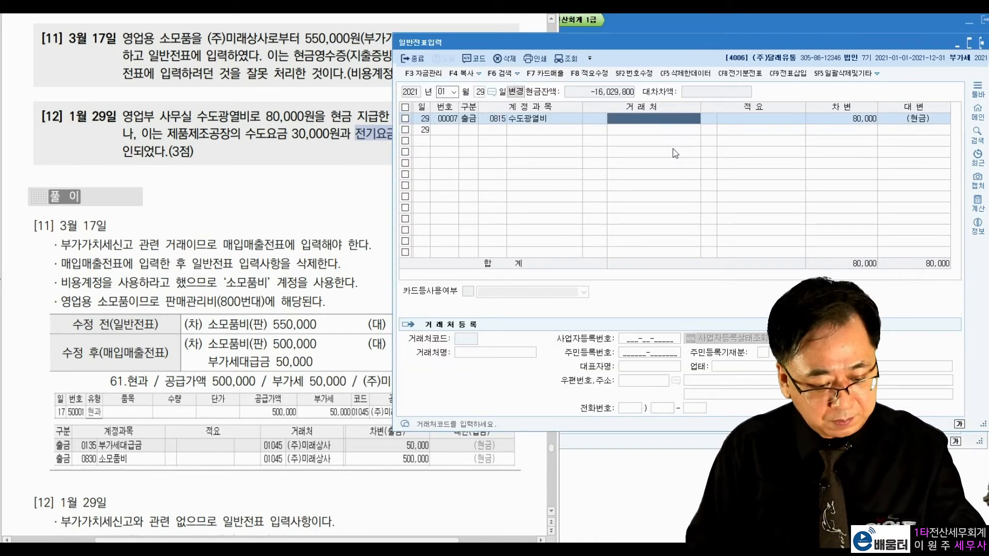
{"action": "key", "text": "shift+Tab"}
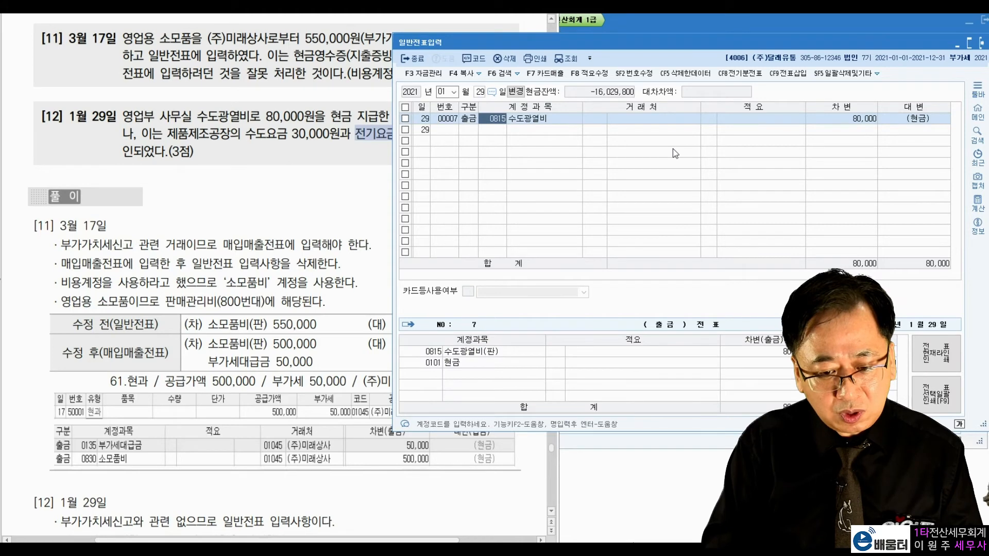
{"action": "type", "text": "가수"}
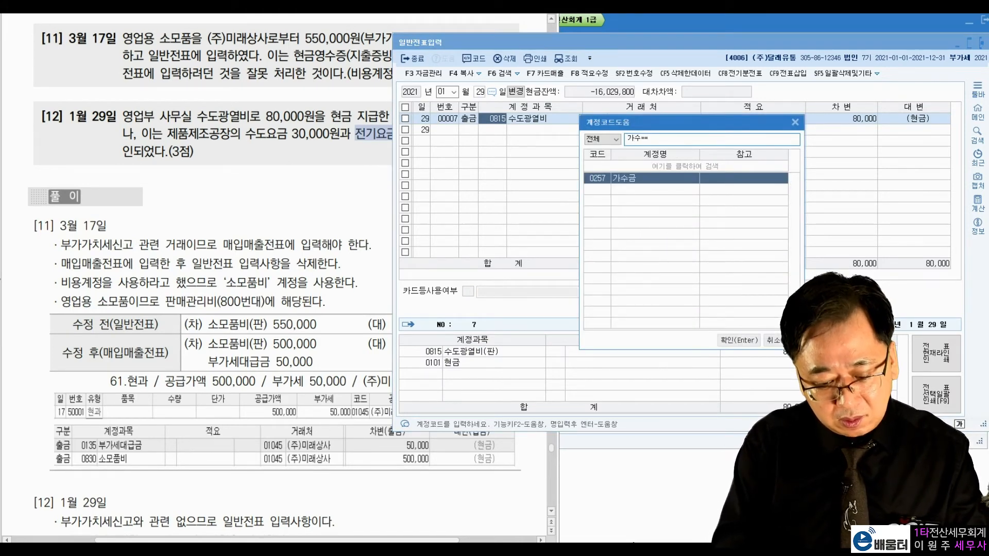
{"action": "key", "text": "BackSpace"}
{"action": "type", "text": "스"}
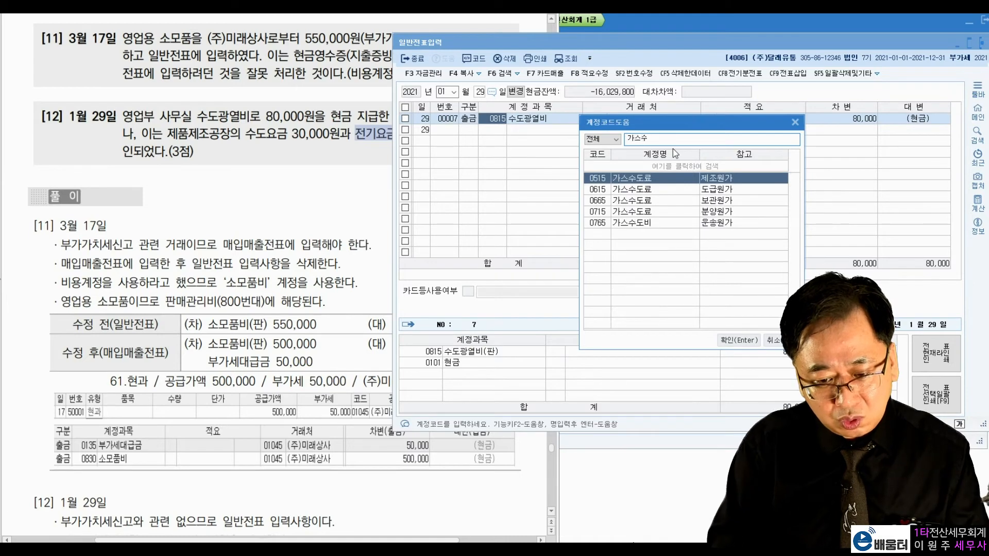
{"action": "key", "text": "Return"}
Set the January 29 가스수도료 line's debit amount to 30,000.
{"action": "key", "text": "Return"}
{"action": "key", "text": "Return"}
{"action": "type", "text": "30,0"}
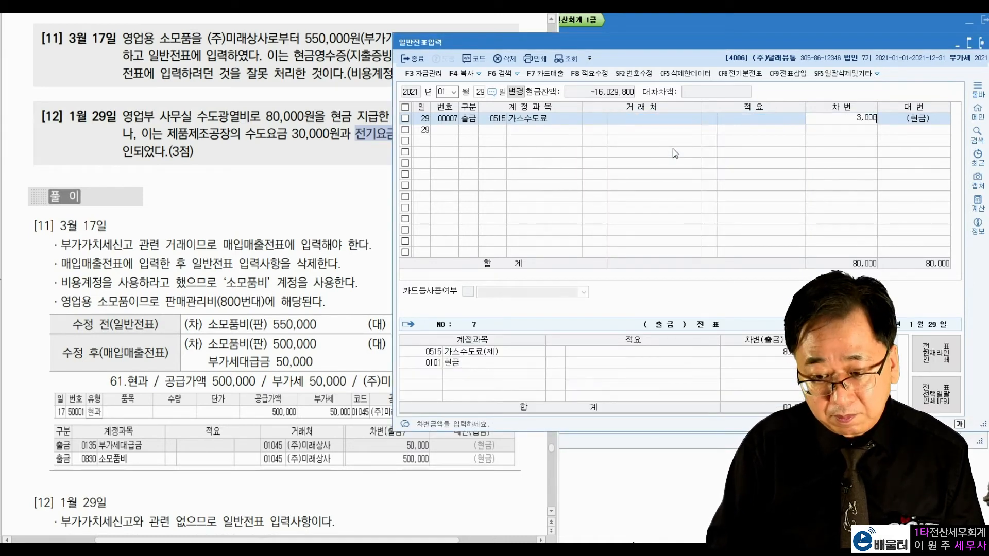
{"action": "type", "text": "00"}
{"action": "key", "text": "Return"}
Add a January 29 출금 line for account 0516 전력비 (제조원가) with a debit amount of 50,000.
{"action": "type", "text": "1"}
{"action": "key", "text": "Return"}
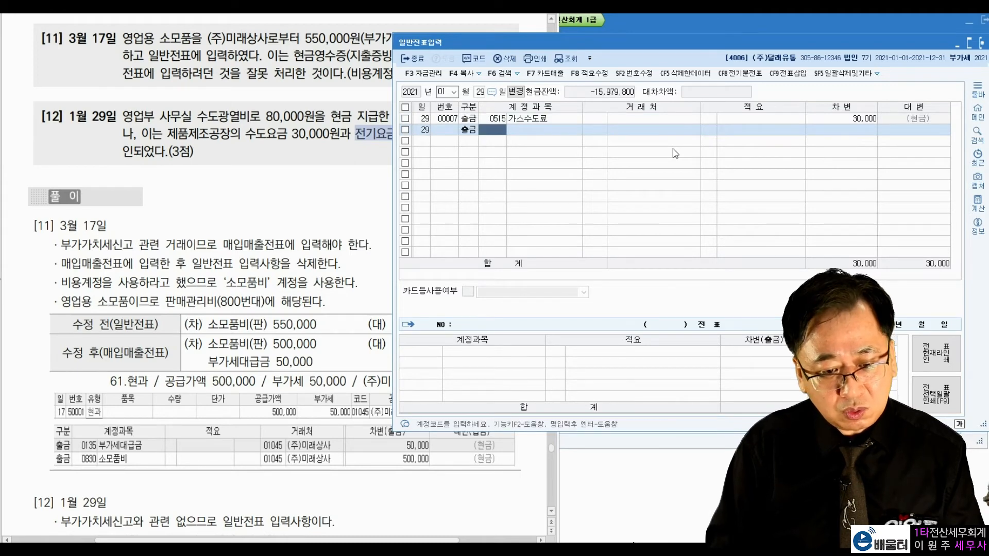
{"action": "type", "text": "전력"}
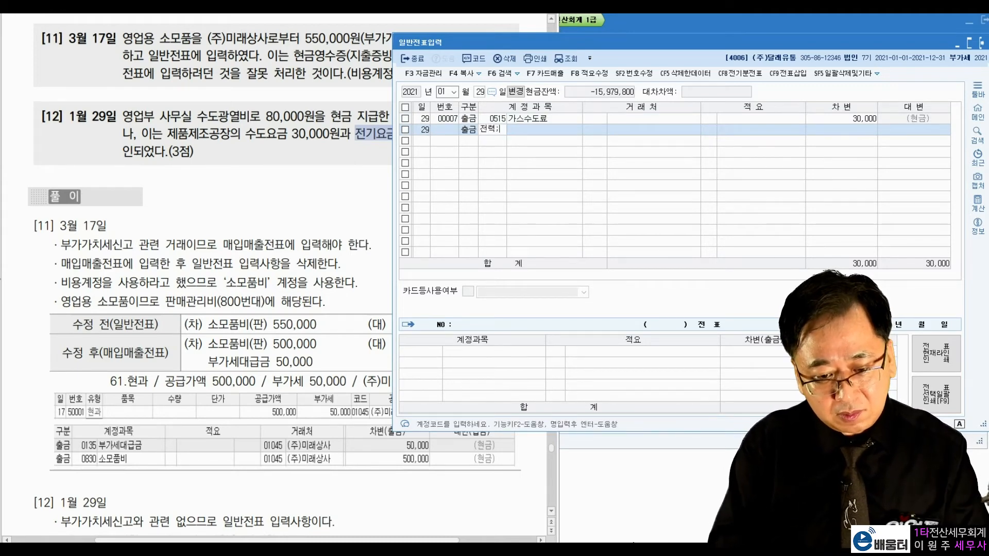
{"action": "key", "text": "Return"}
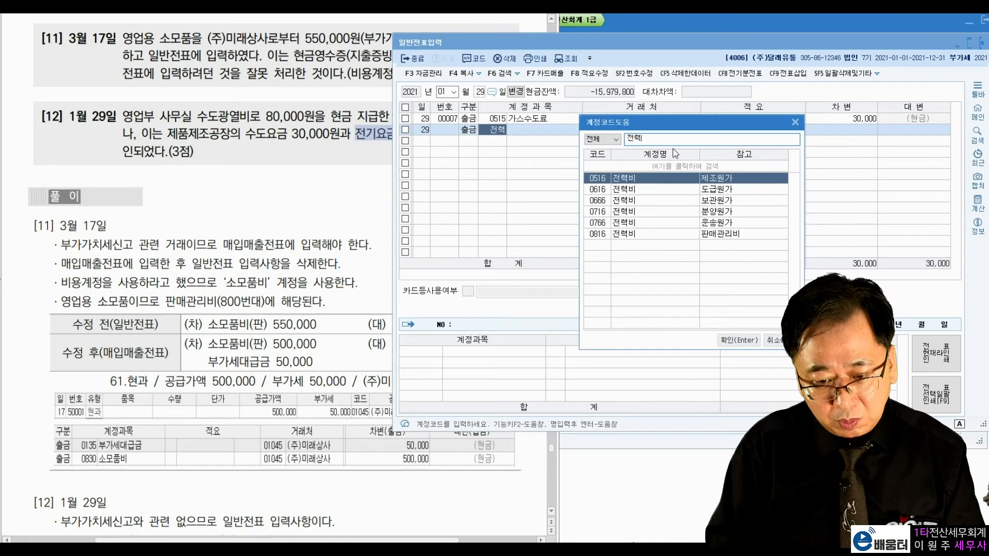
{"action": "key", "text": "Return"}
{"action": "key", "text": "Return"}
{"action": "key", "text": "Return"}
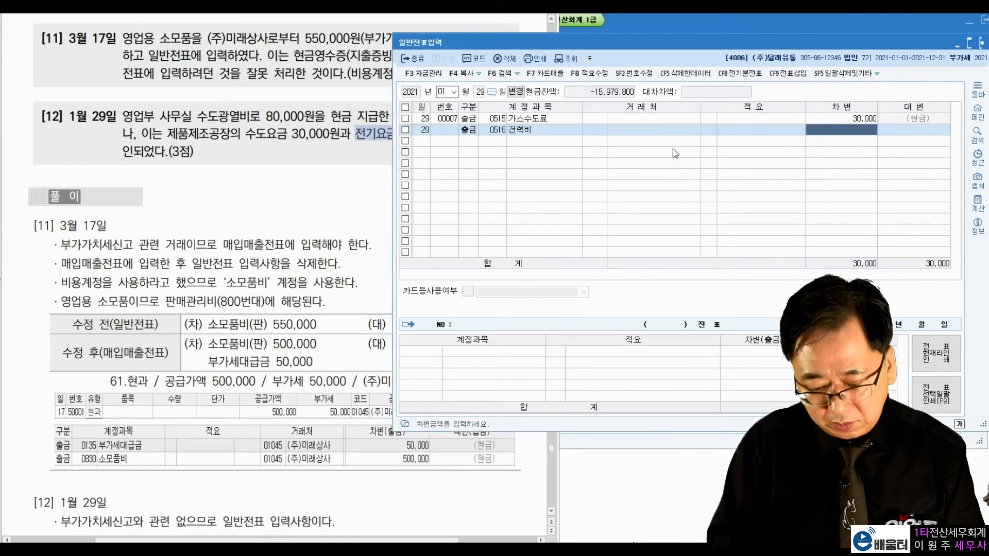
{"action": "type", "text": "50000"}
{"action": "key", "text": "Return"}
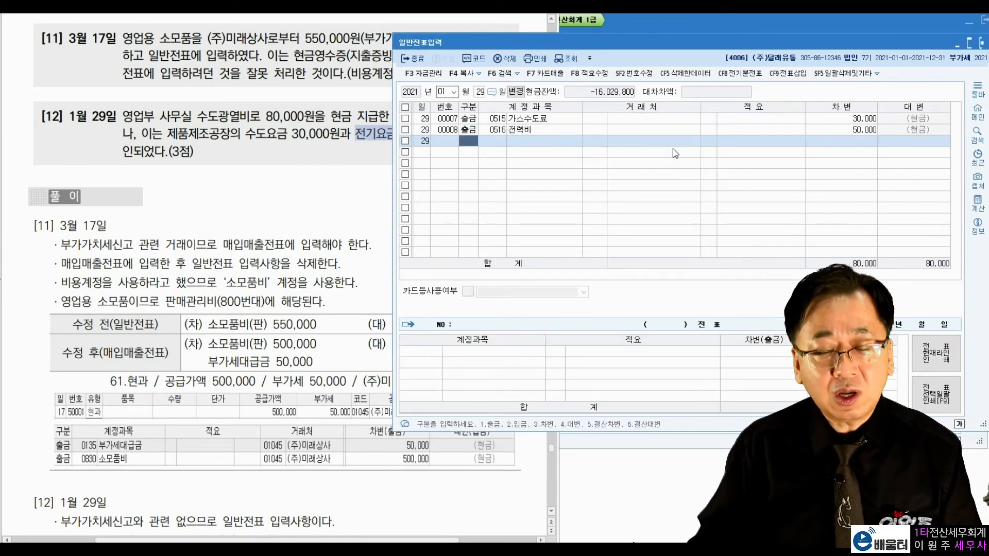
Change the 전력비 line's voucher number to 7 so it matches the 가스수도료 line.
{"action": "left_click", "coordinate": [451, 121]}
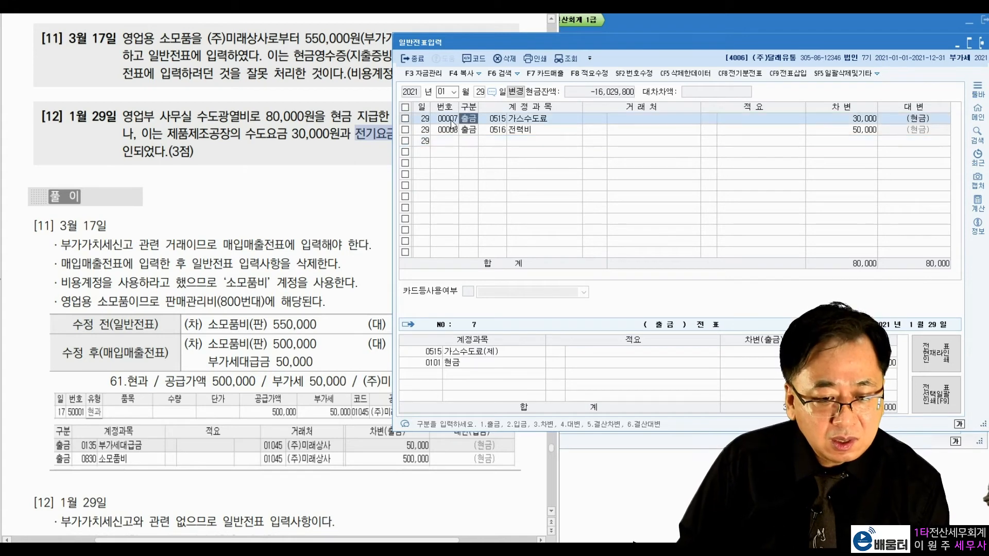
{"action": "left_click", "coordinate": [452, 132]}
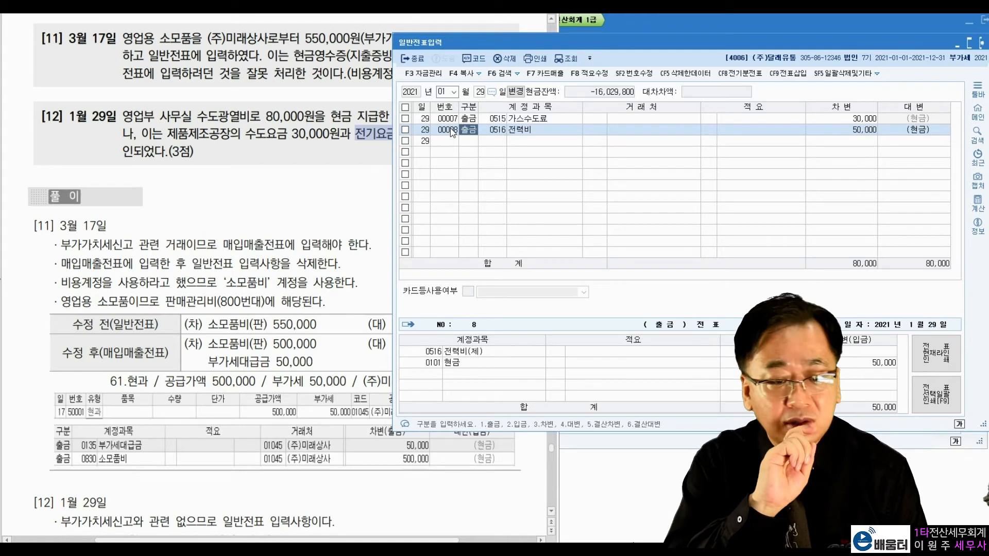
{"action": "left_click", "coordinate": [444, 120]}
{"action": "left_click", "coordinate": [447, 130]}
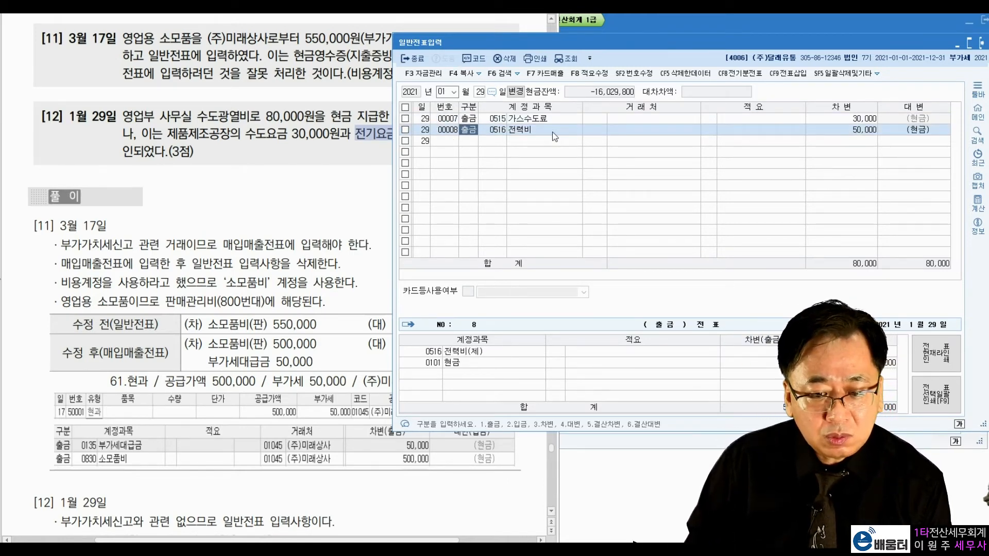
{"action": "left_click", "coordinate": [450, 131]}
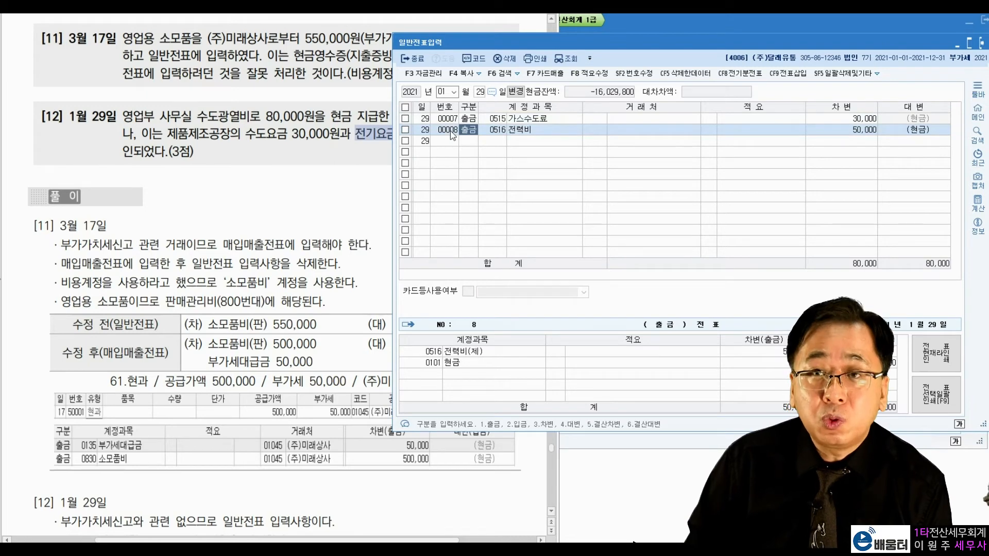
{"action": "left_click", "coordinate": [635, 74]}
{"action": "type", "text": "7"}
{"action": "key", "text": "Return"}
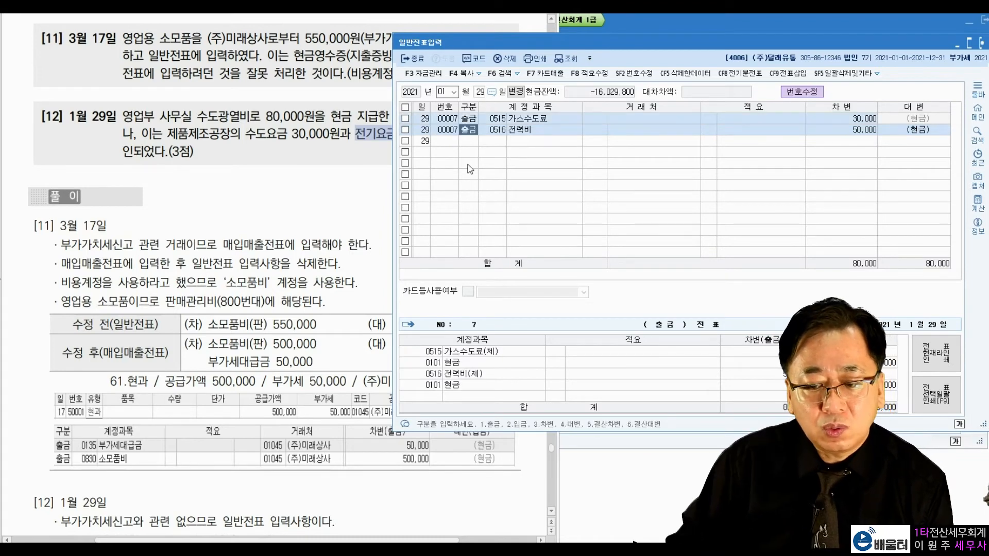
{"action": "left_click", "coordinate": [449, 122]}
{"action": "left_click", "coordinate": [451, 129]}
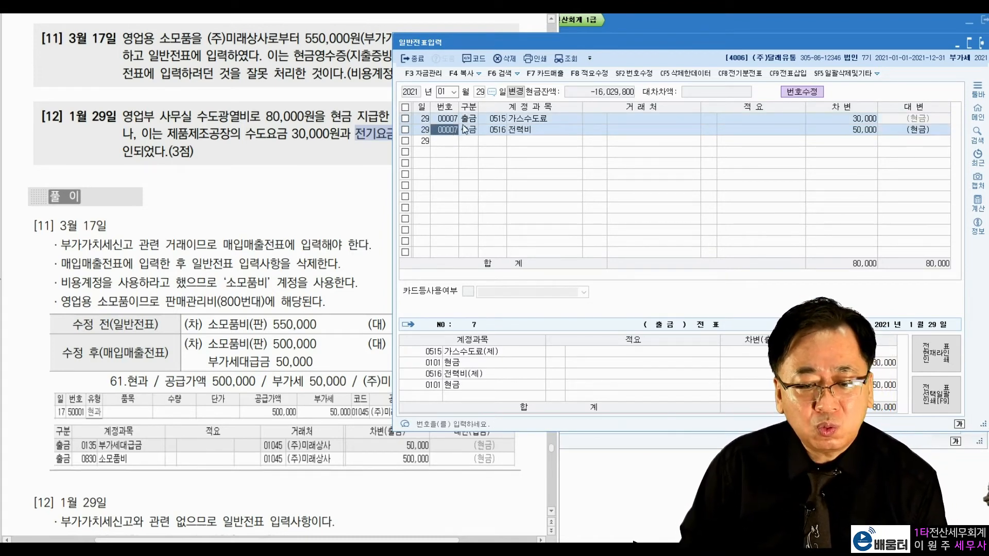
Delete the January 29 출금 voucher containing the 가스수도료 and 전력비 lines.
{"action": "left_click", "coordinate": [616, 119]}
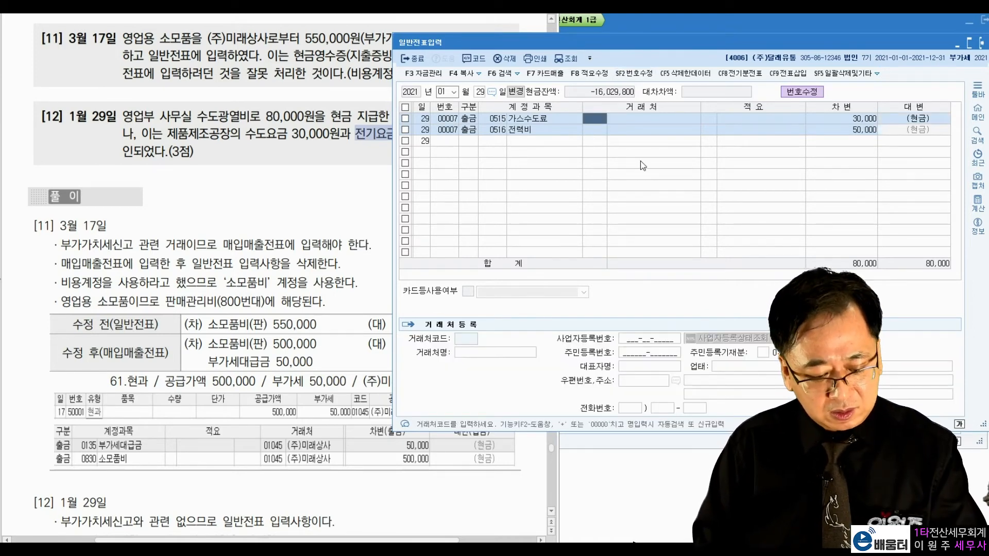
{"action": "key", "text": "F5"}
{"action": "key", "text": "Return"}
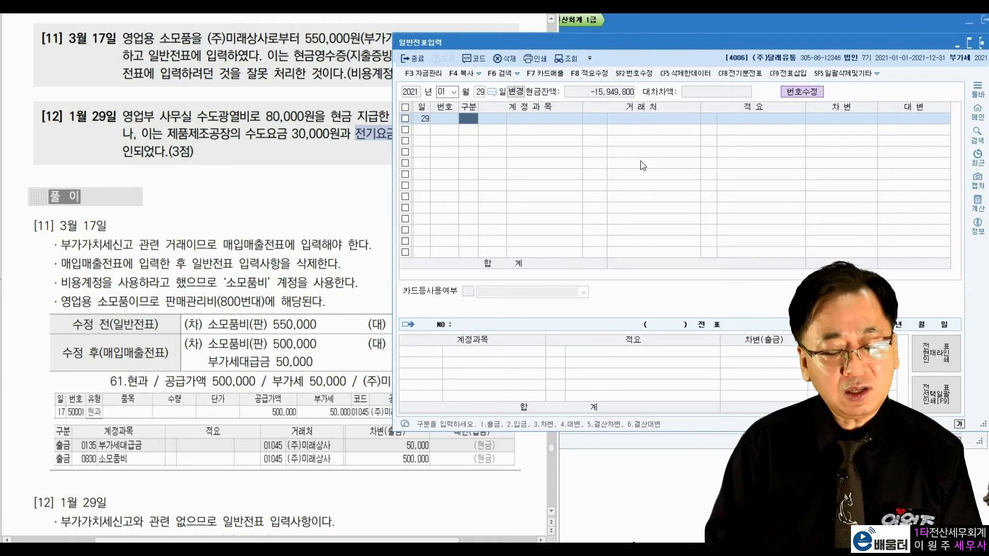
Enter a January 29 차변 line for account 0515 가스수도료 (제조원가) with an amount of 30,000.
{"action": "type", "text": "3"}
{"action": "key", "text": "Return"}
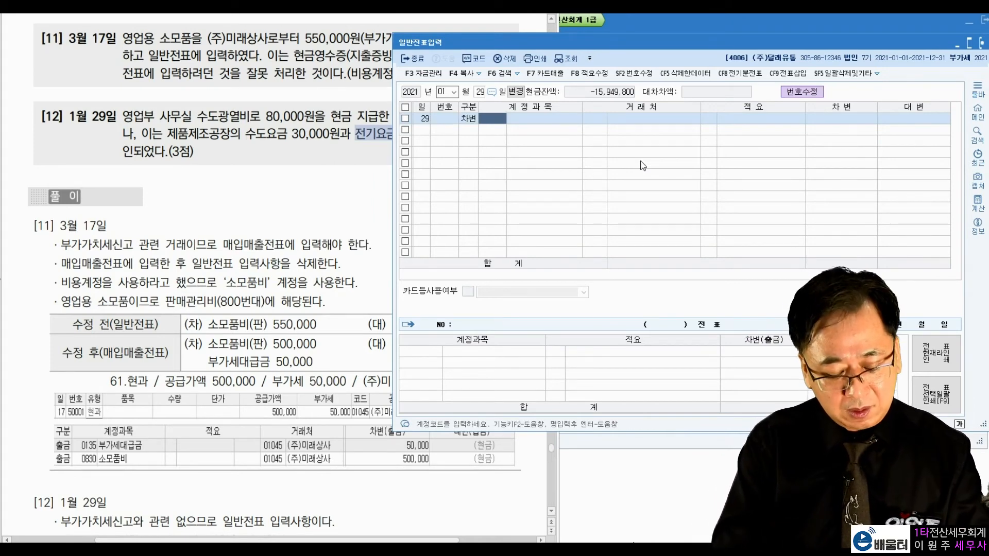
{"action": "type", "text": "기수"}
{"action": "key", "text": "Return"}
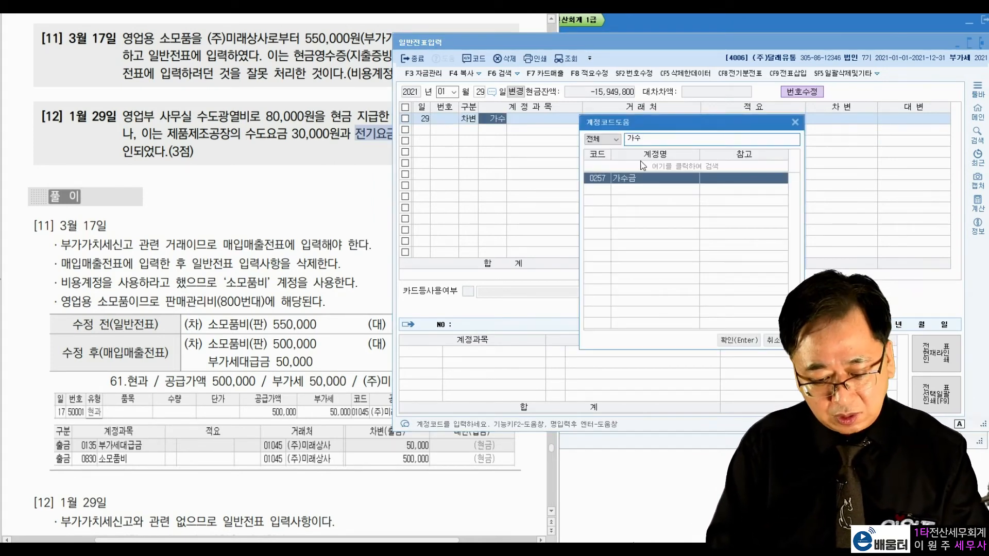
{"action": "key", "text": "BackSpace"}
{"action": "type", "text": "스"}
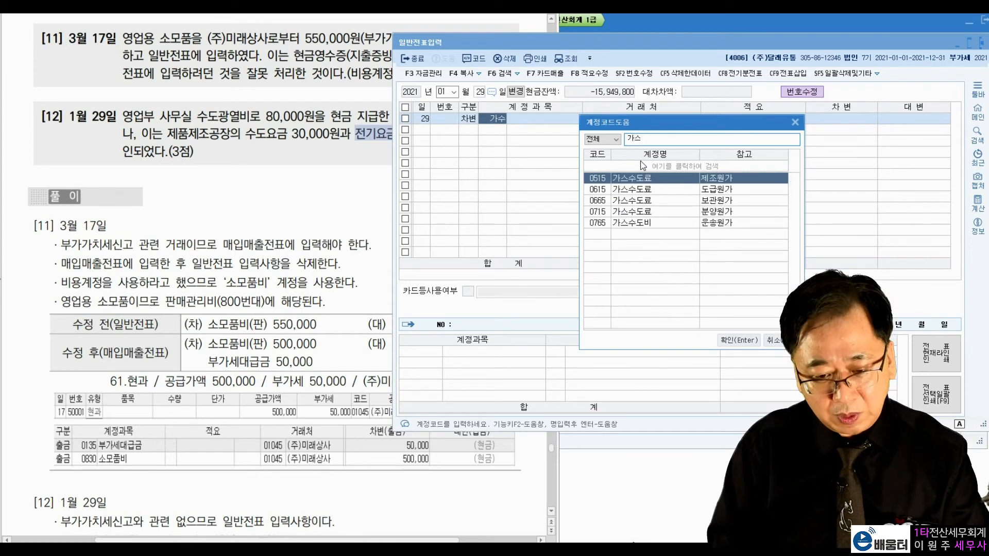
{"action": "key", "text": "Return"}
{"action": "key", "text": "Return"}
{"action": "key", "text": "Return"}
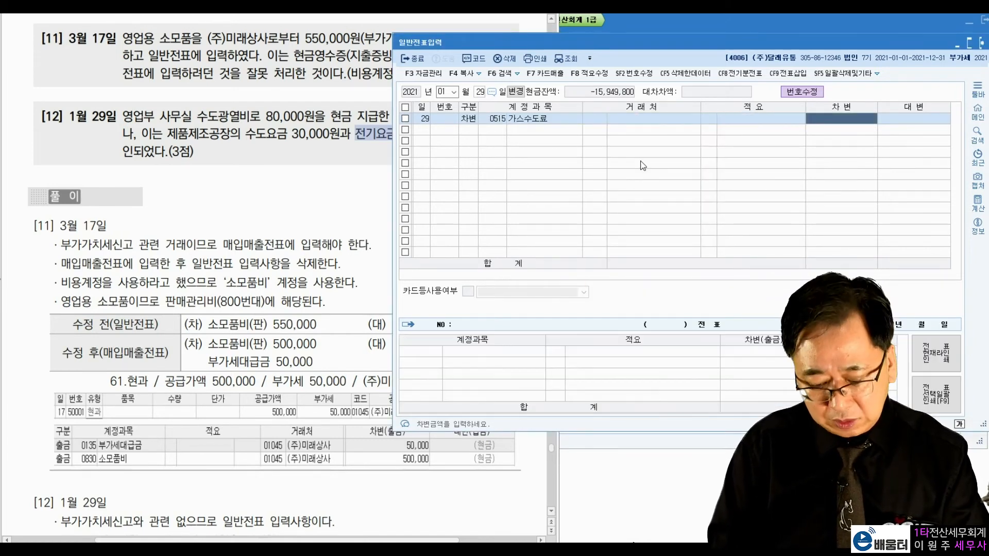
{"action": "type", "text": "3"}
{"action": "key", "text": "Return"}
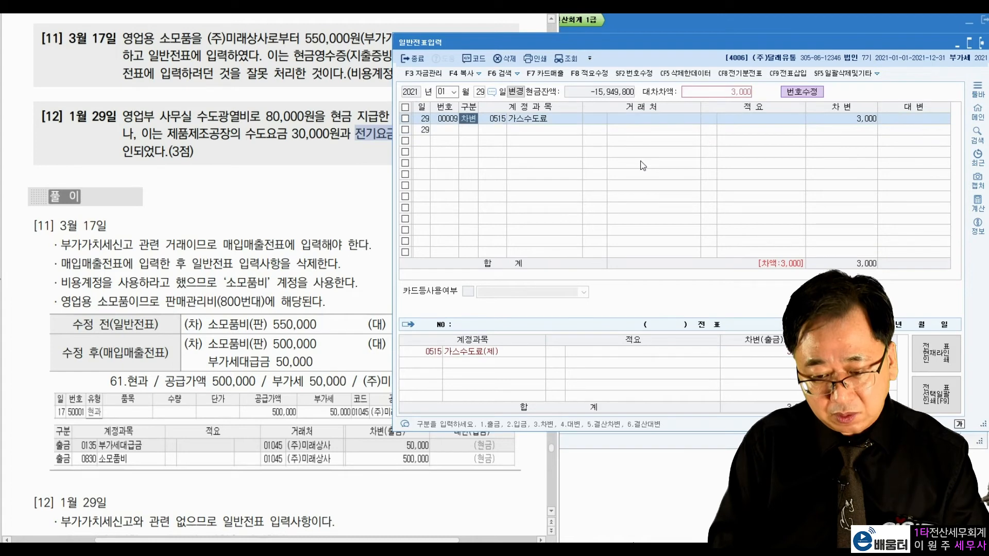
{"action": "type", "text": "30000"}
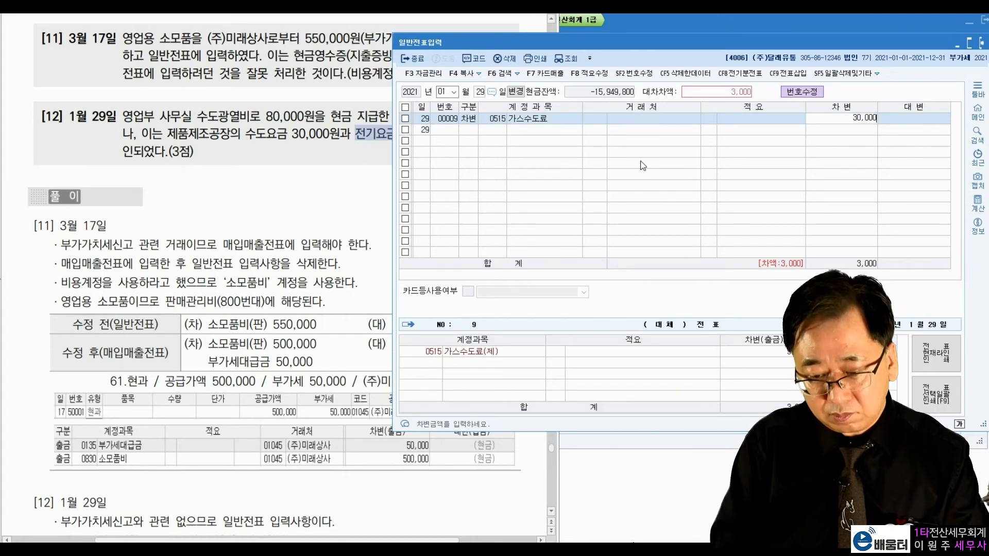
{"action": "key", "text": "Return"}
Add a 차변 line for account 0516 전력비 with an amount of 50,000.
{"action": "type", "text": "전력"}
{"action": "key", "text": "Return"}
{"action": "key", "text": "Return"}
{"action": "key", "text": "Return"}
{"action": "key", "text": "Return"}
{"action": "key", "text": "Return"}
{"action": "type", "text": "50,000"}
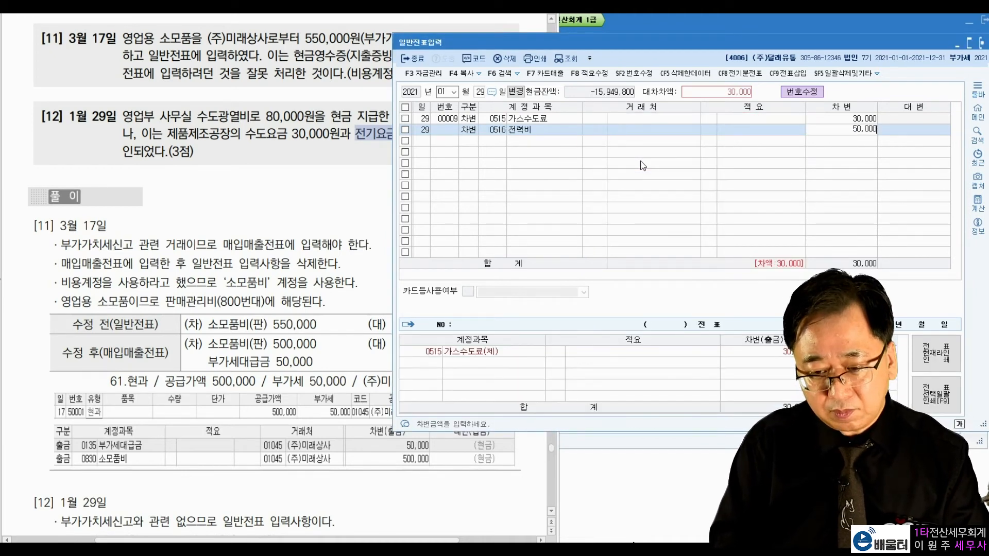
{"action": "key", "text": "Return"}
Add a 대변 line for account 0101 현금 with an amount of 80,000.
{"action": "type", "text": "4"}
{"action": "type", "text": "101"}
{"action": "key", "text": "Return"}
{"action": "key", "text": "Return"}
{"action": "key", "text": "Return"}
{"action": "key", "text": "Return"}
{"action": "key", "text": "Return"}
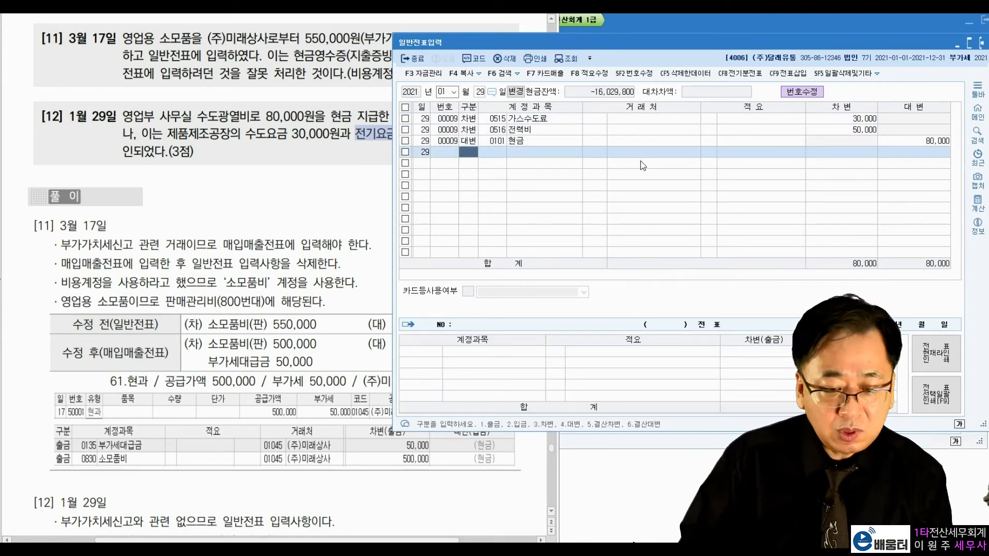
Check the voucher numbers of the three January 29 lines and turn off voucher number editing (번호수정).
{"action": "left_click", "coordinate": [455, 121]}
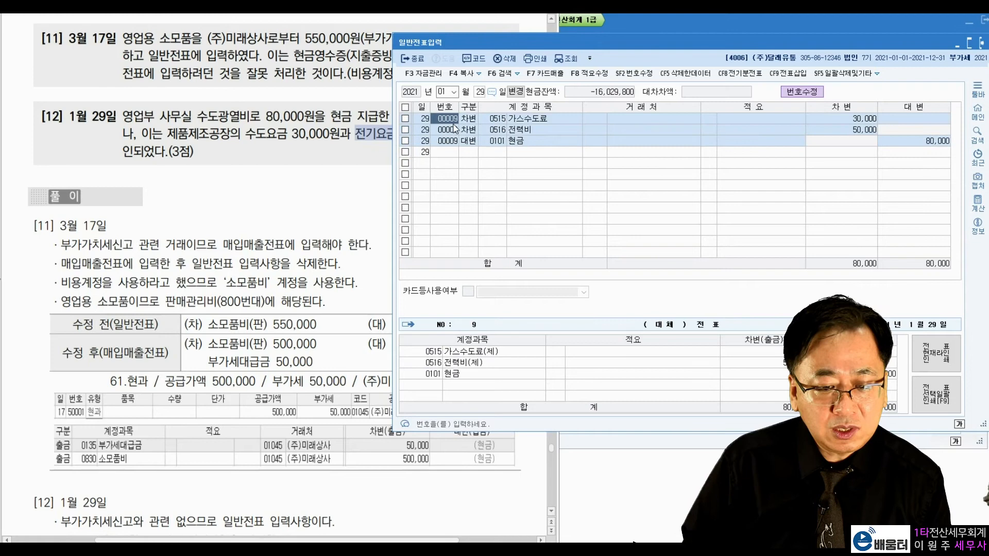
{"action": "left_click", "coordinate": [454, 132]}
{"action": "left_click", "coordinate": [454, 141]}
{"action": "left_click", "coordinate": [471, 153]}
{"action": "left_click", "coordinate": [637, 77]}
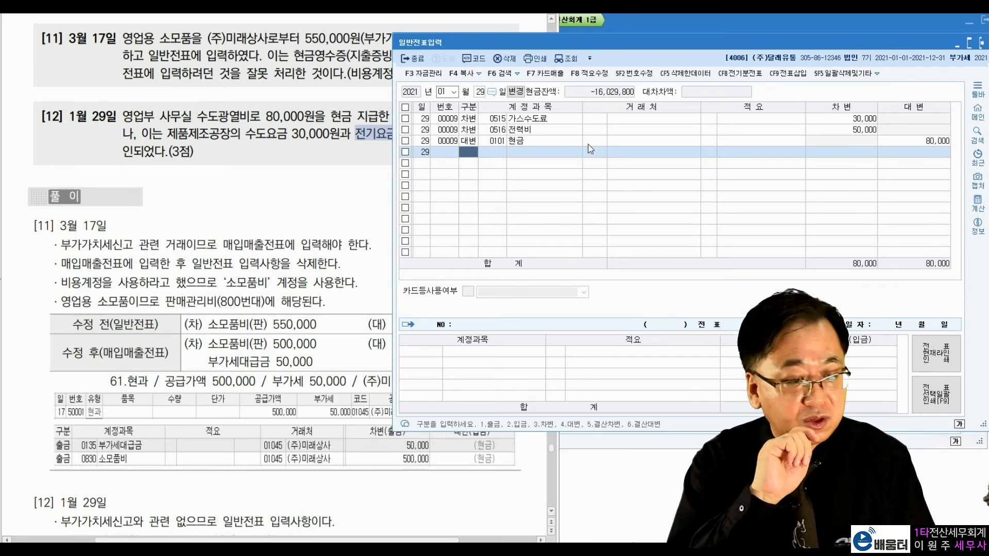
Compare the entry with the workbook's solution to problem [12] and go on to problem [13], dated October 7.
{"action": "left_click", "coordinate": [242, 188]}
{"action": "scroll", "coordinate": [250, 203], "scroll_direction": "down", "scroll_amount": 5}
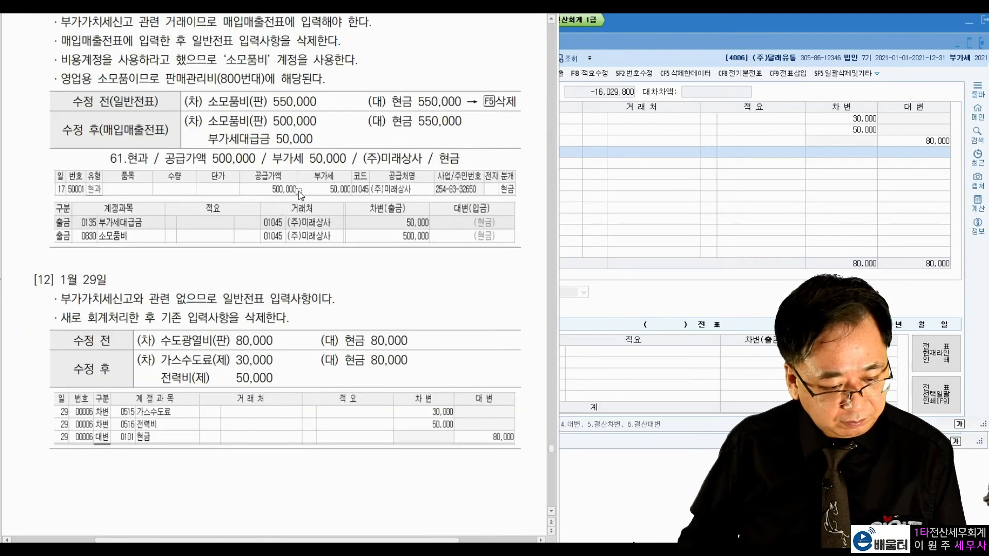
{"action": "scroll", "coordinate": [301, 195], "scroll_direction": "down", "scroll_amount": 14}
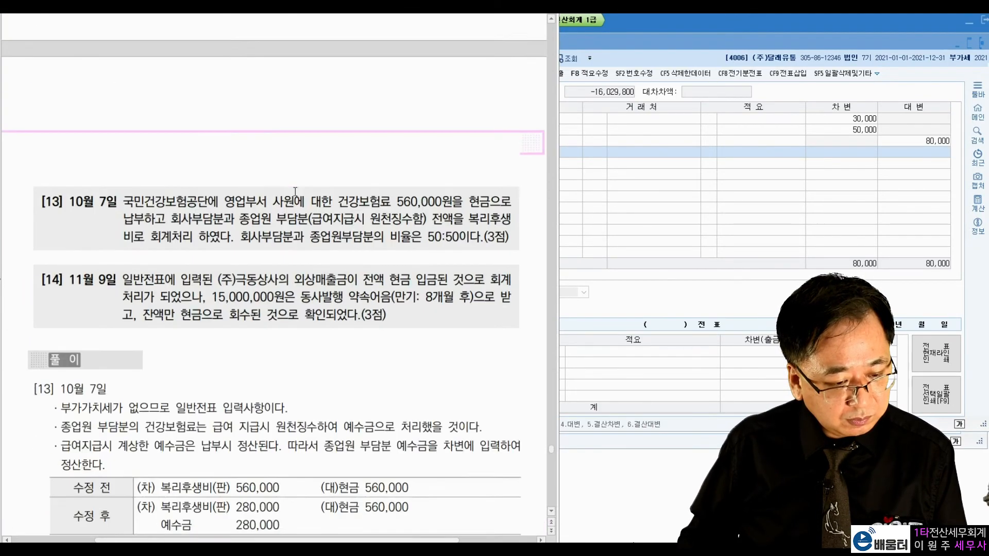
{"action": "scroll", "coordinate": [295, 191], "scroll_direction": "down", "scroll_amount": 3}
{"action": "scroll", "coordinate": [295, 191], "scroll_direction": "down", "scroll_amount": 2}
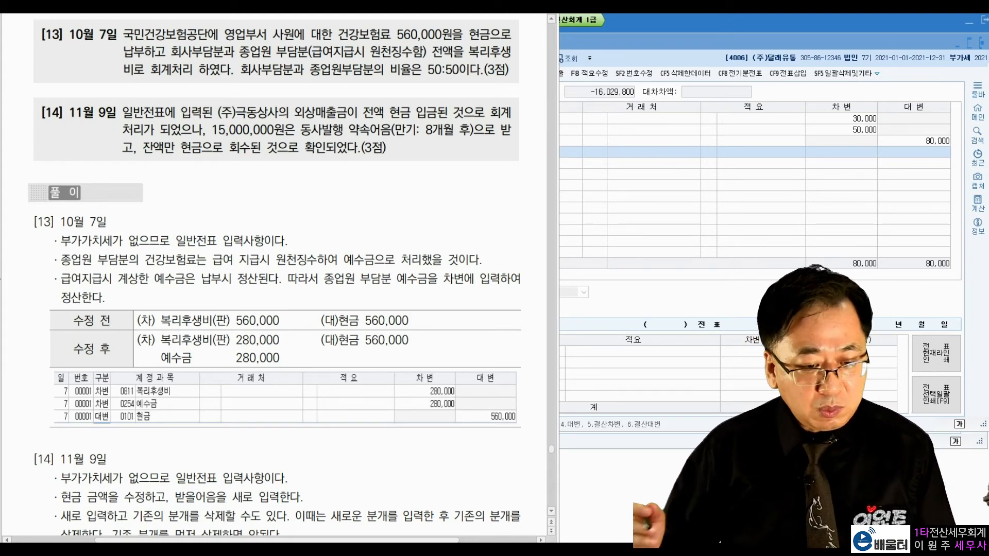
Mark the company and employee shares, the withholding note and the 50:50 ratio in problem [13], and clear the markings.
{"action": "left_click_drag", "start_coordinate": [253, 37], "coordinate": [238, 54]}
{"action": "left_click_drag", "start_coordinate": [310, 61], "coordinate": [425, 60]}
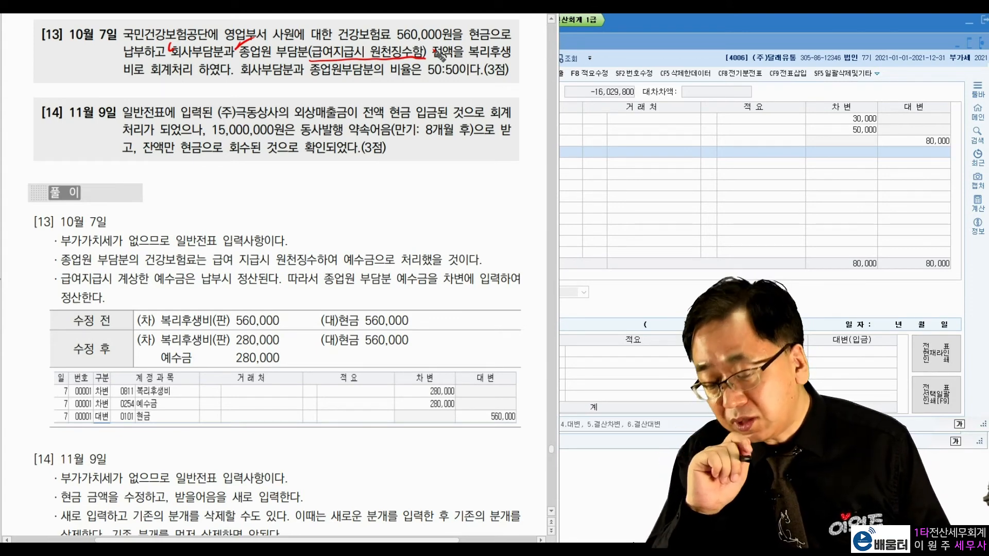
{"action": "left_click_drag", "start_coordinate": [439, 58], "coordinate": [480, 54]}
{"action": "left_click_drag", "start_coordinate": [119, 83], "coordinate": [482, 83]}
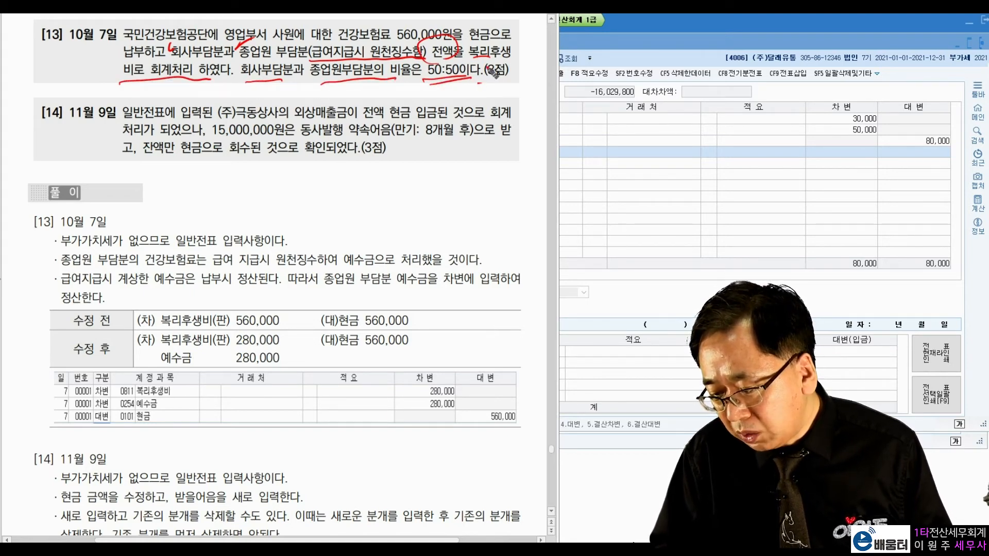
{"action": "key", "text": "e"}
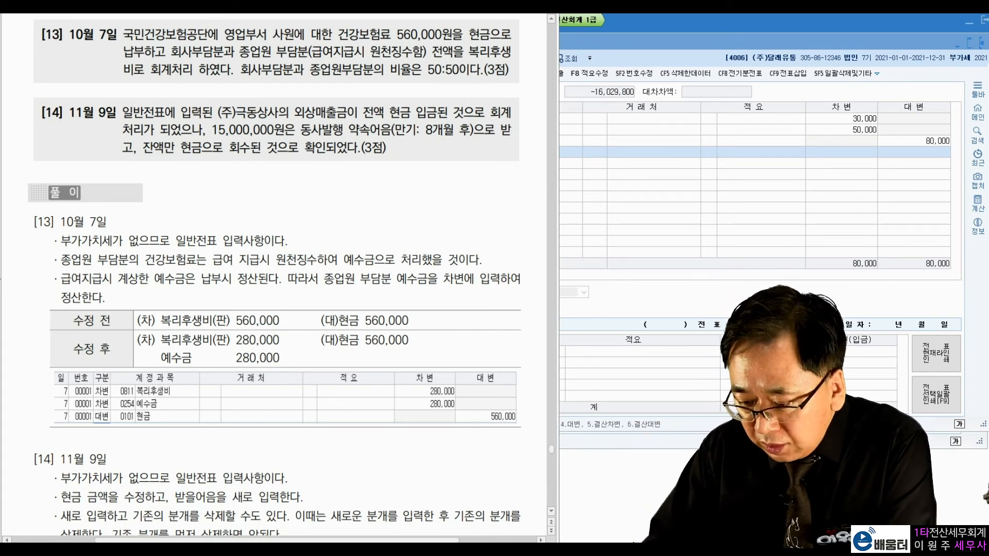
Circle problem [13]'s date and handwrite a note splitting the insurance 5:5 between company and employee, with 예수금 below the employee share.
{"action": "mouse_move", "coordinate": [109, 46]}
{"action": "left_mouse_down"}
{"action": "mouse_move", "coordinate": [98, 28]}
{"action": "mouse_move", "coordinate": [99, 65]}
{"action": "mouse_move", "coordinate": [216, 182]}
{"action": "mouse_move", "coordinate": [193, 193]}
{"action": "mouse_move", "coordinate": [291, 177]}
{"action": "left_mouse_up"}
{"action": "left_click_drag", "start_coordinate": [219, 207], "coordinate": [296, 196]}
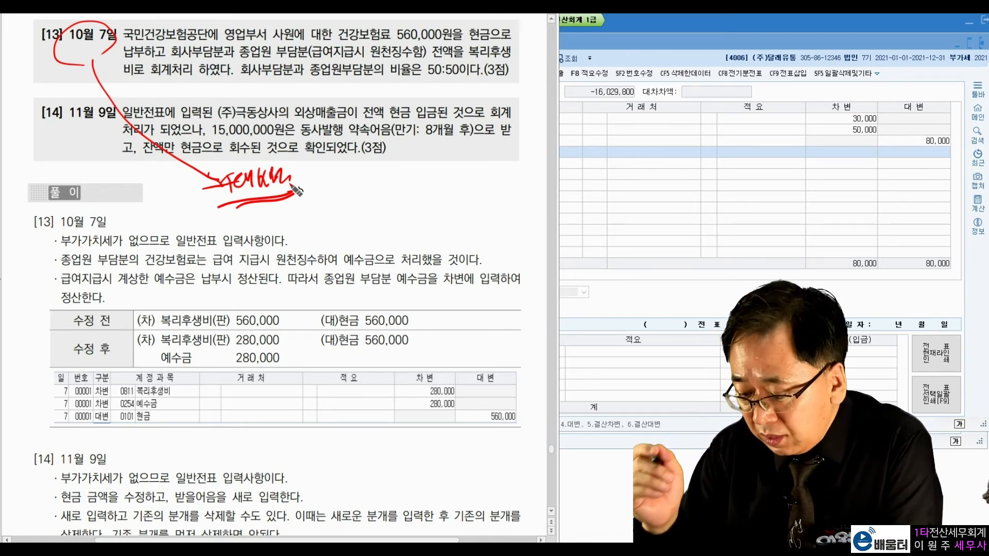
{"action": "left_click_drag", "start_coordinate": [306, 181], "coordinate": [345, 192]}
{"action": "left_click", "coordinate": [344, 176]}
{"action": "left_click", "coordinate": [343, 186]}
{"action": "mouse_move", "coordinate": [352, 173]}
{"action": "left_mouse_down"}
{"action": "mouse_move", "coordinate": [392, 175]}
{"action": "mouse_move", "coordinate": [401, 187]}
{"action": "left_mouse_up"}
{"action": "left_click_drag", "start_coordinate": [399, 177], "coordinate": [402, 199]}
{"action": "mouse_move", "coordinate": [399, 161]}
{"action": "left_mouse_down"}
{"action": "mouse_move", "coordinate": [411, 203]}
{"action": "mouse_move", "coordinate": [437, 188]}
{"action": "left_mouse_up"}
{"action": "left_click", "coordinate": [417, 202]}
{"action": "left_click_drag", "start_coordinate": [446, 178], "coordinate": [446, 190]}
{"action": "left_click_drag", "start_coordinate": [447, 184], "coordinate": [453, 183]}
{"action": "mouse_move", "coordinate": [454, 178]}
{"action": "left_mouse_down"}
{"action": "mouse_move", "coordinate": [460, 200]}
{"action": "mouse_move", "coordinate": [446, 218]}
{"action": "left_mouse_up"}
{"action": "mouse_move", "coordinate": [438, 211]}
{"action": "left_mouse_down"}
{"action": "mouse_move", "coordinate": [449, 211]}
{"action": "mouse_move", "coordinate": [442, 243]}
{"action": "mouse_move", "coordinate": [466, 231]}
{"action": "mouse_move", "coordinate": [464, 240]}
{"action": "mouse_move", "coordinate": [478, 239]}
{"action": "left_mouse_up"}
{"action": "left_click_drag", "start_coordinate": [470, 243], "coordinate": [470, 250]}
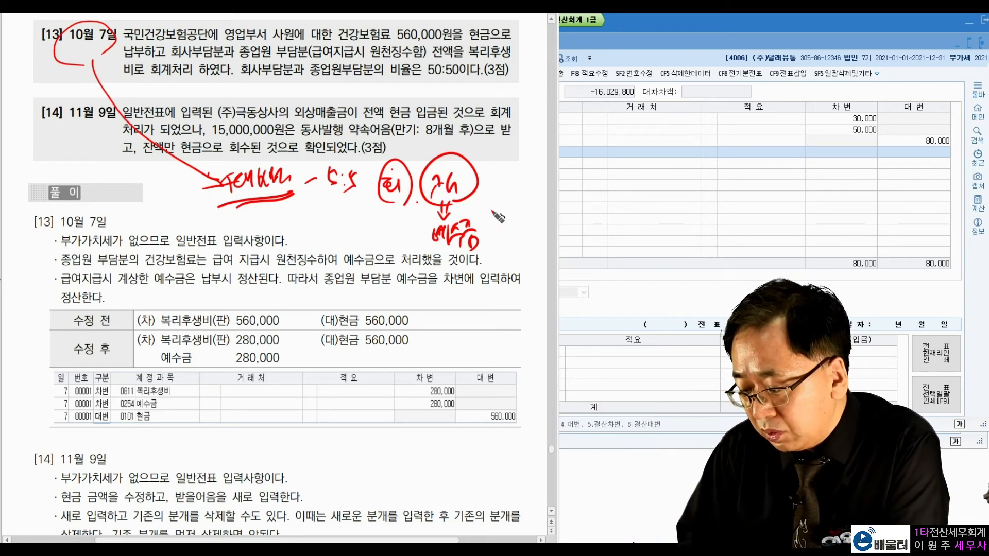
Put quotation marks around the 예수금 note and annotate the circled company share with 복 and 세금.
{"action": "left_click_drag", "start_coordinate": [416, 228], "coordinate": [413, 230]}
{"action": "left_click_drag", "start_coordinate": [421, 229], "coordinate": [420, 230]}
{"action": "left_click_drag", "start_coordinate": [381, 201], "coordinate": [411, 200]}
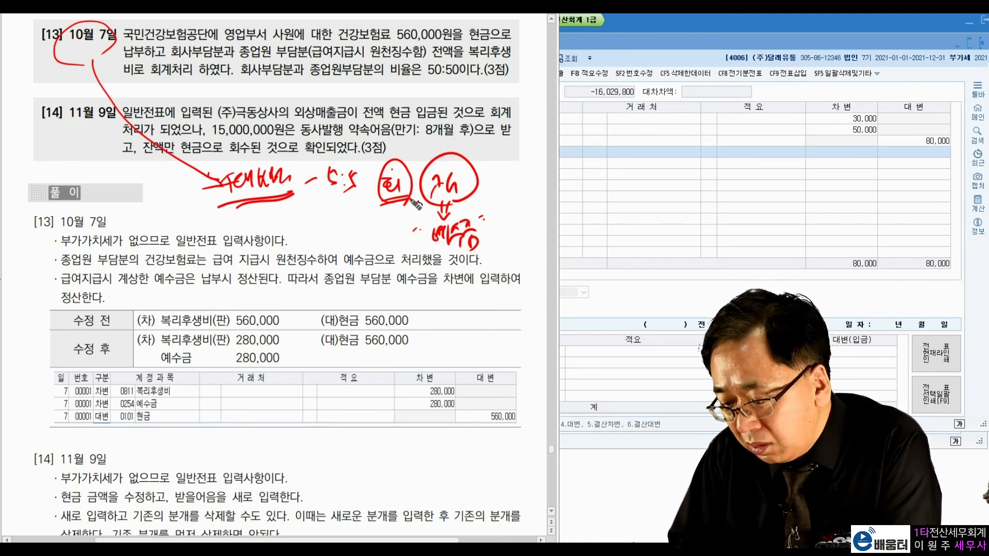
{"action": "mouse_move", "coordinate": [390, 202]}
{"action": "left_mouse_down"}
{"action": "mouse_move", "coordinate": [341, 226]}
{"action": "mouse_move", "coordinate": [351, 227]}
{"action": "left_mouse_up"}
{"action": "mouse_move", "coordinate": [337, 230]}
{"action": "left_mouse_down"}
{"action": "mouse_move", "coordinate": [386, 238]}
{"action": "mouse_move", "coordinate": [397, 223]}
{"action": "mouse_move", "coordinate": [395, 238]}
{"action": "left_mouse_up"}
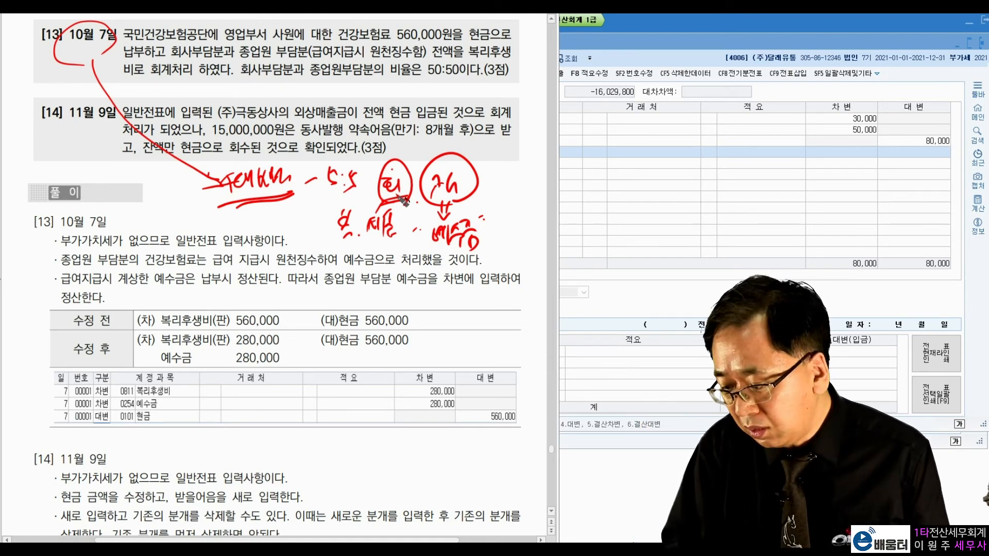
Underline the 전액을 복리후생비로 회계처리 phrase in problem [13] and circle 회사부담분 and 종업원 부담분.
{"action": "left_click_drag", "start_coordinate": [435, 58], "coordinate": [510, 57]}
{"action": "left_click_drag", "start_coordinate": [130, 78], "coordinate": [202, 75]}
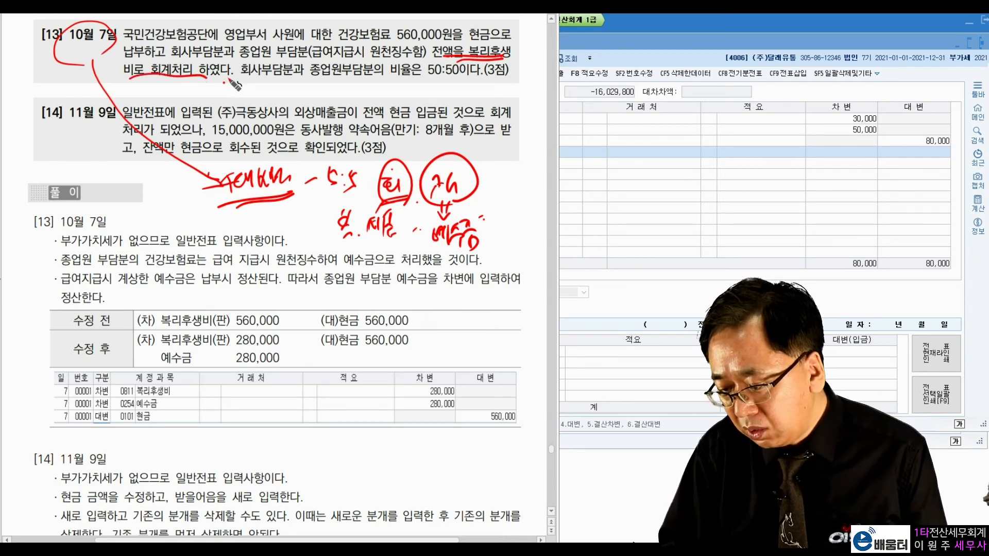
{"action": "mouse_move", "coordinate": [154, 56]}
{"action": "left_mouse_down"}
{"action": "mouse_move", "coordinate": [205, 40]}
{"action": "mouse_move", "coordinate": [191, 62]}
{"action": "mouse_move", "coordinate": [253, 44]}
{"action": "mouse_move", "coordinate": [259, 64]}
{"action": "left_mouse_up"}
{"action": "left_click", "coordinate": [189, 83]}
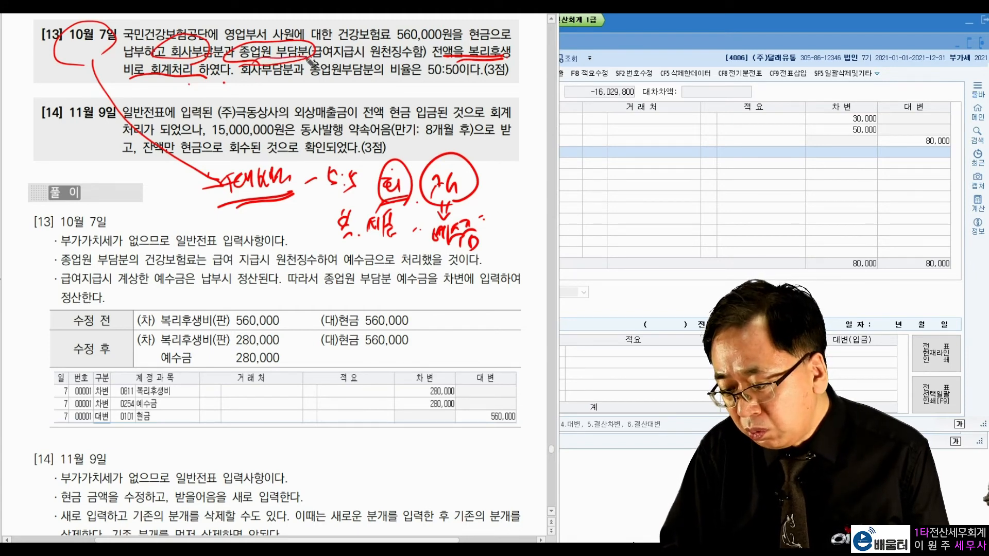
Circle the handwritten 예수금 note below problem [14] and clear all the markings.
{"action": "mouse_move", "coordinate": [485, 214]}
{"action": "left_mouse_down"}
{"action": "mouse_move", "coordinate": [479, 260]}
{"action": "mouse_move", "coordinate": [510, 250]}
{"action": "left_mouse_up"}
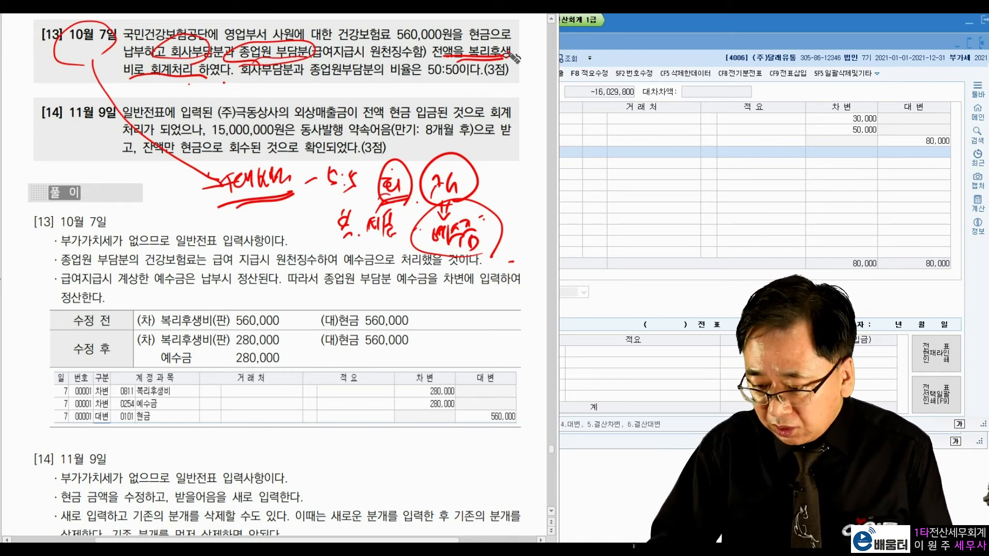
{"action": "key", "text": "Escape"}
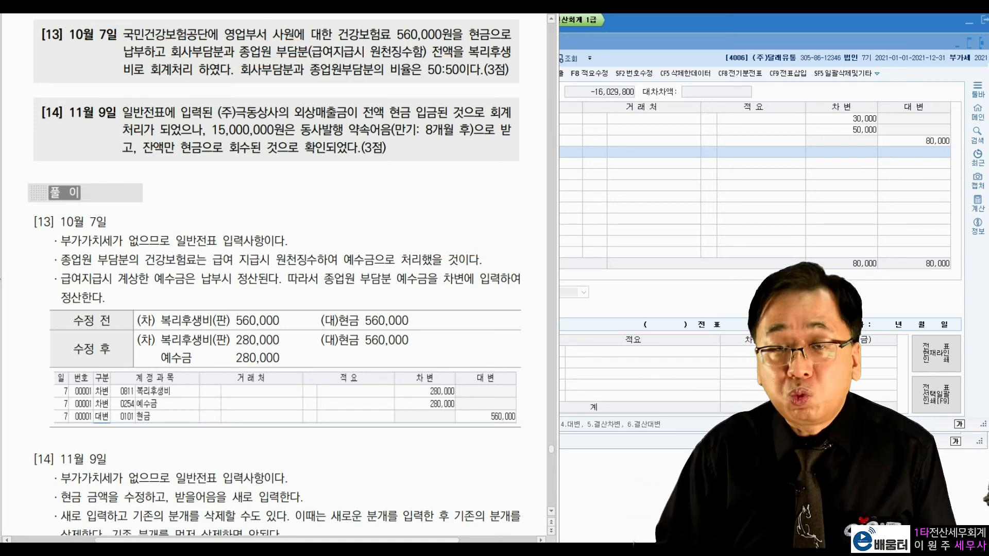
In the solution text of problem [13], tick 일반전표, underline the employee insurance, withholding and settlement phrases, and circle 예수금 and 차변에.
{"action": "key", "text": "ctrl+2"}
{"action": "mouse_move", "coordinate": [217, 226]}
{"action": "left_mouse_down"}
{"action": "mouse_move", "coordinate": [228, 221]}
{"action": "mouse_move", "coordinate": [189, 220]}
{"action": "left_mouse_up"}
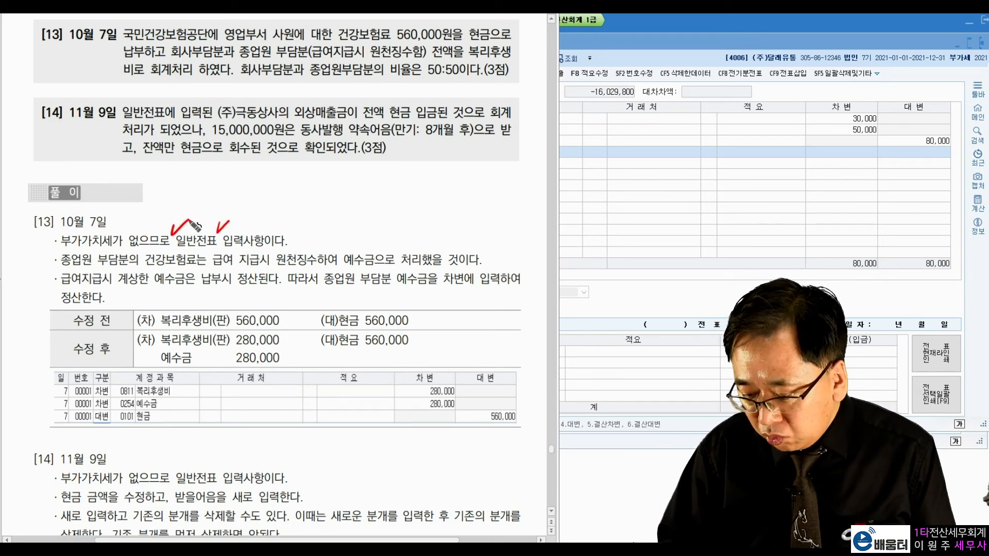
{"action": "left_click_drag", "start_coordinate": [72, 269], "coordinate": [191, 269]}
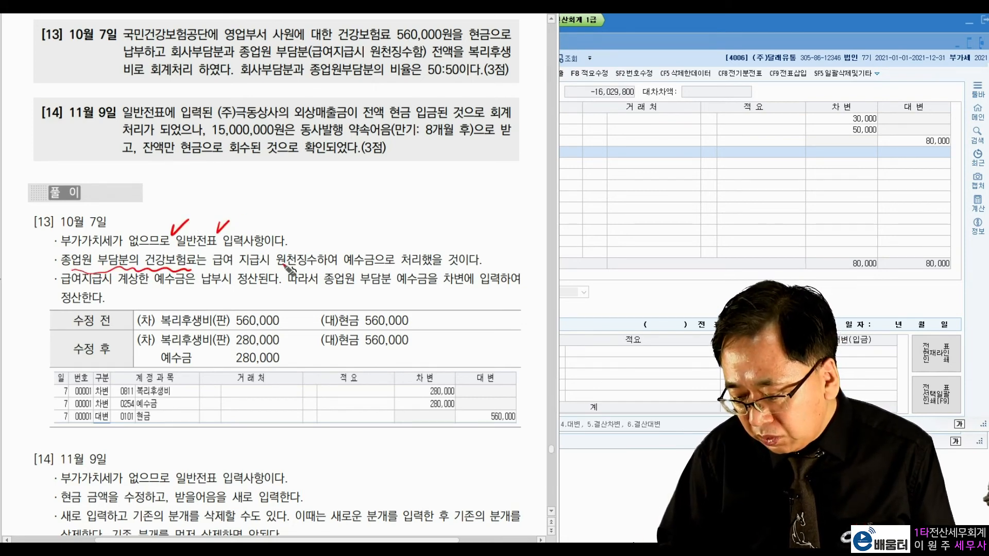
{"action": "mouse_move", "coordinate": [276, 270]}
{"action": "left_mouse_down"}
{"action": "mouse_move", "coordinate": [334, 269]}
{"action": "mouse_move", "coordinate": [364, 234]}
{"action": "mouse_move", "coordinate": [353, 272]}
{"action": "left_mouse_up"}
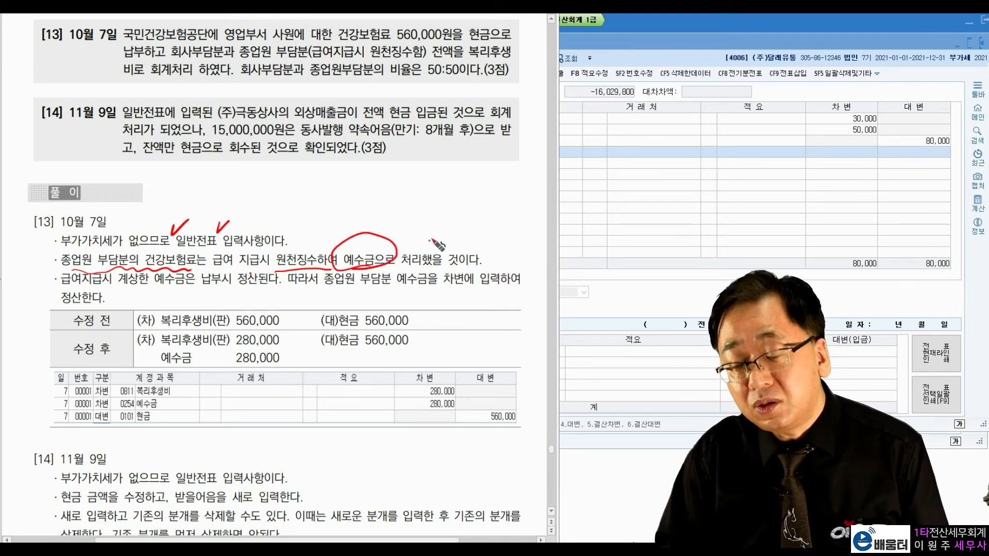
{"action": "left_click_drag", "start_coordinate": [78, 282], "coordinate": [253, 294]}
{"action": "mouse_move", "coordinate": [328, 297]}
{"action": "left_mouse_down"}
{"action": "mouse_move", "coordinate": [486, 282]}
{"action": "mouse_move", "coordinate": [462, 297]}
{"action": "left_mouse_up"}
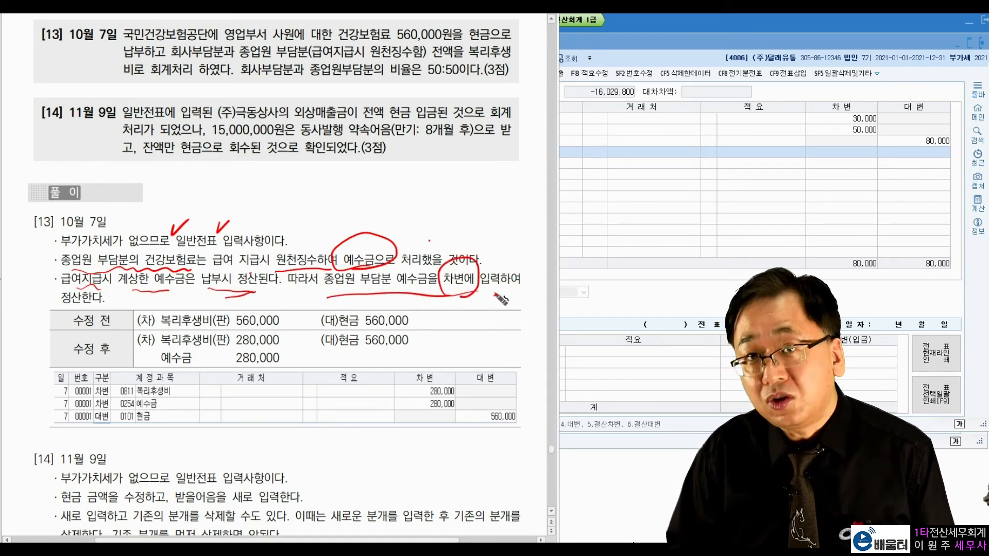
{"action": "left_click_drag", "start_coordinate": [39, 267], "coordinate": [28, 304]}
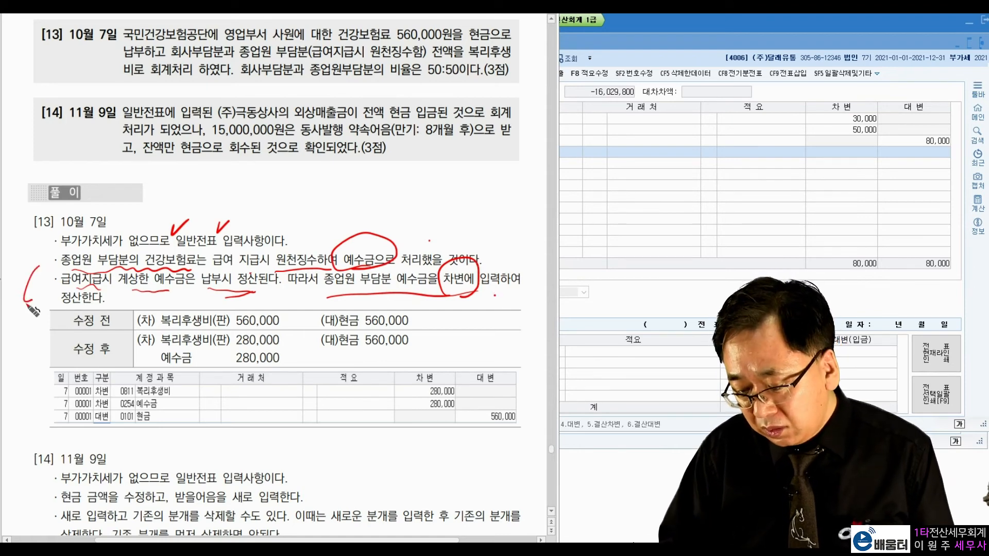
Tick the 수정 전 entry and the two 280,000 debit amounts in the 수정 후 entry, and clear the markings.
{"action": "left_click_drag", "start_coordinate": [413, 313], "coordinate": [427, 308]}
{"action": "left_click_drag", "start_coordinate": [130, 310], "coordinate": [146, 306]}
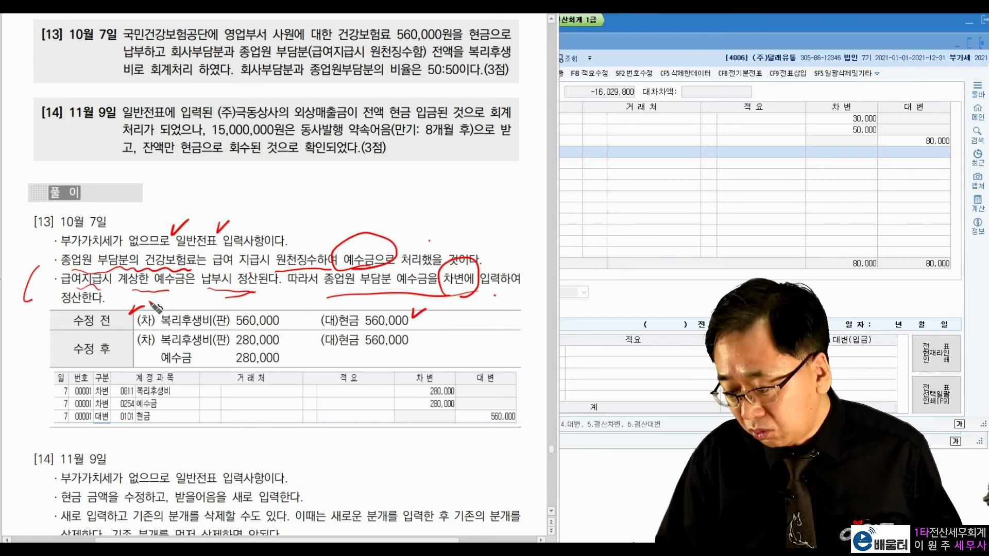
{"action": "mouse_move", "coordinate": [286, 333]}
{"action": "left_mouse_down"}
{"action": "mouse_move", "coordinate": [295, 331]}
{"action": "mouse_move", "coordinate": [290, 349]}
{"action": "left_mouse_up"}
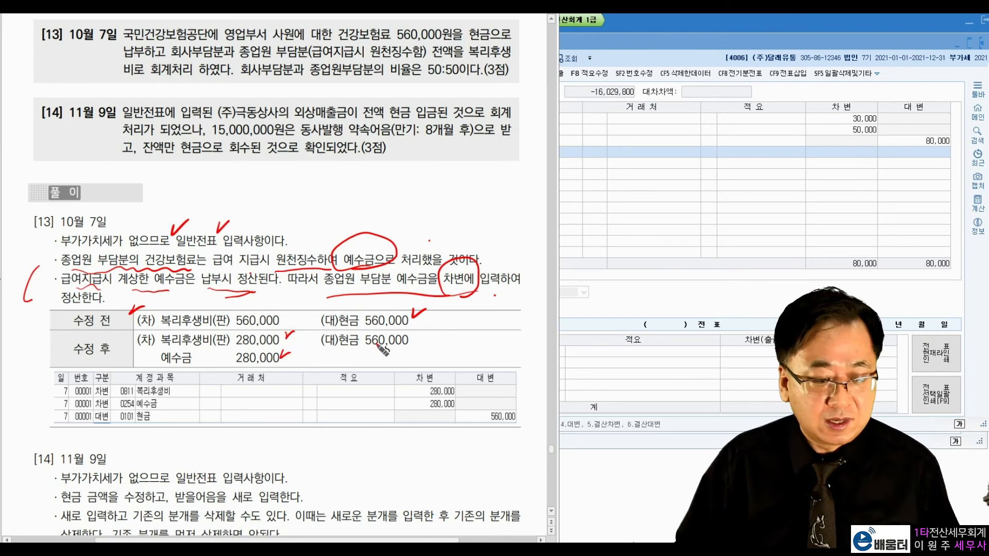
{"action": "key", "text": "Escape"}
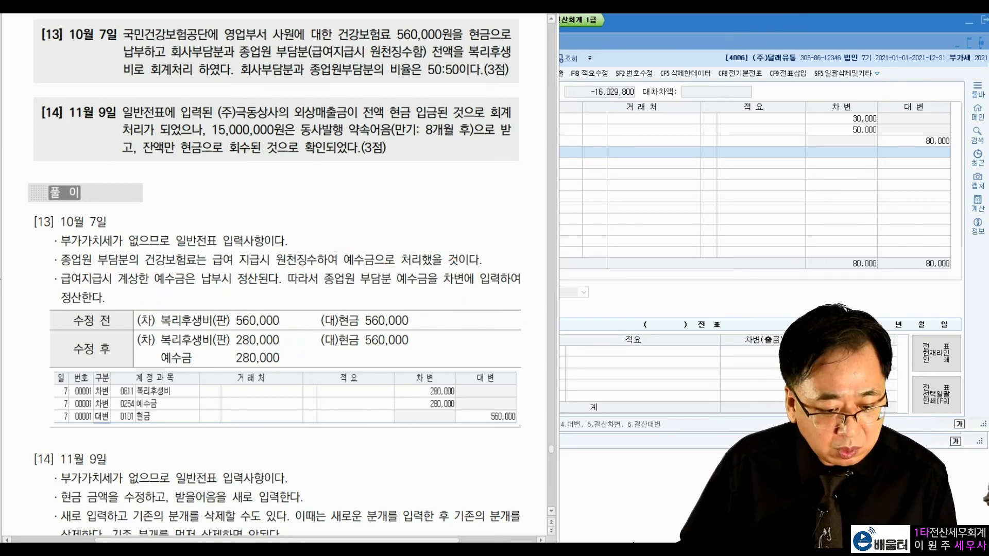
Switch to the 일반전표입력 window and load the vouchers for October 7.
{"action": "key", "text": "alt+Tab"}
{"action": "left_click", "coordinate": [442, 92]}
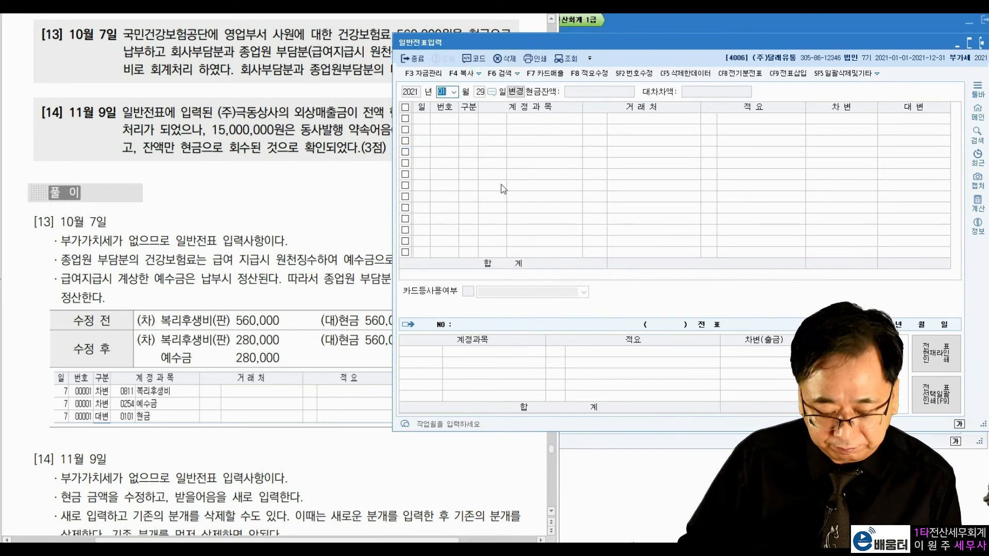
{"action": "type", "text": "10"}
{"action": "key", "text": "Return"}
{"action": "type", "text": "7"}
{"action": "key", "text": "Return"}
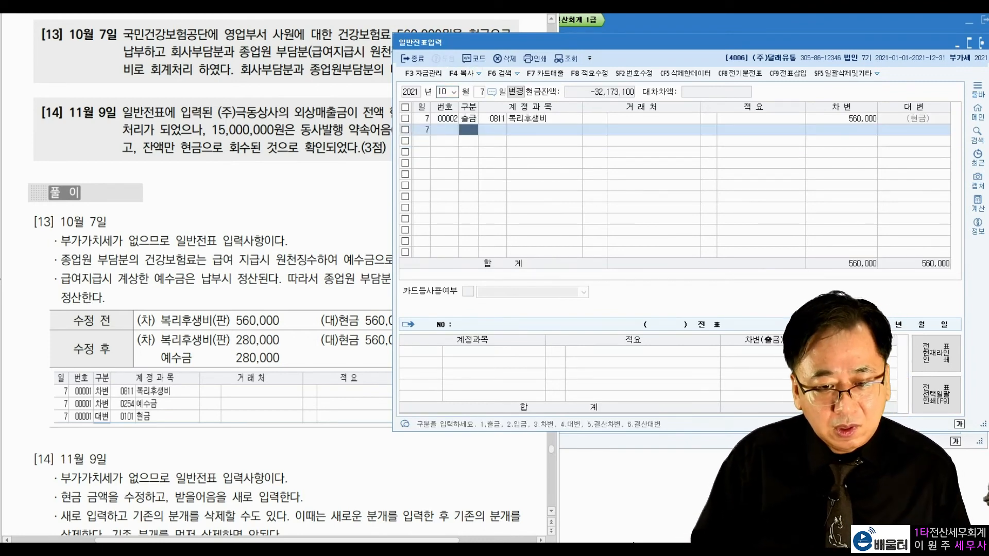
Compare the recorded 복리후생비 entry and its debit amount with the 560,000원 stated in problem [13].
{"action": "left_click", "coordinate": [556, 123]}
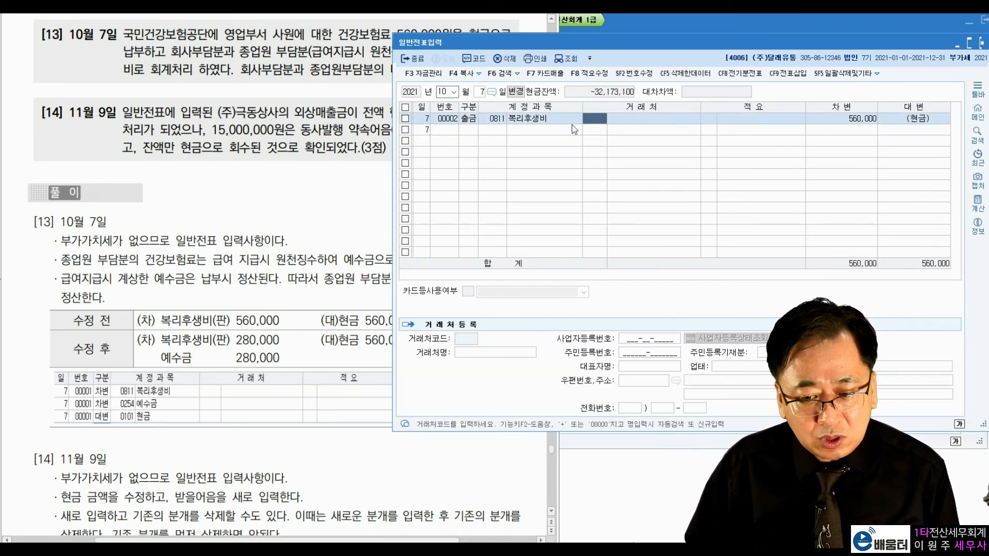
{"action": "left_click", "coordinate": [869, 119]}
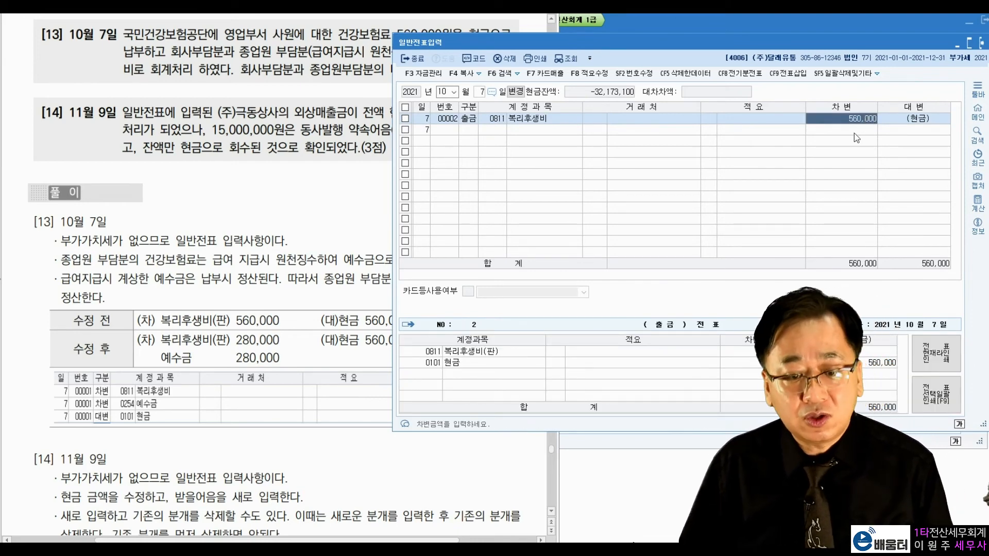
{"action": "left_click", "coordinate": [386, 55]}
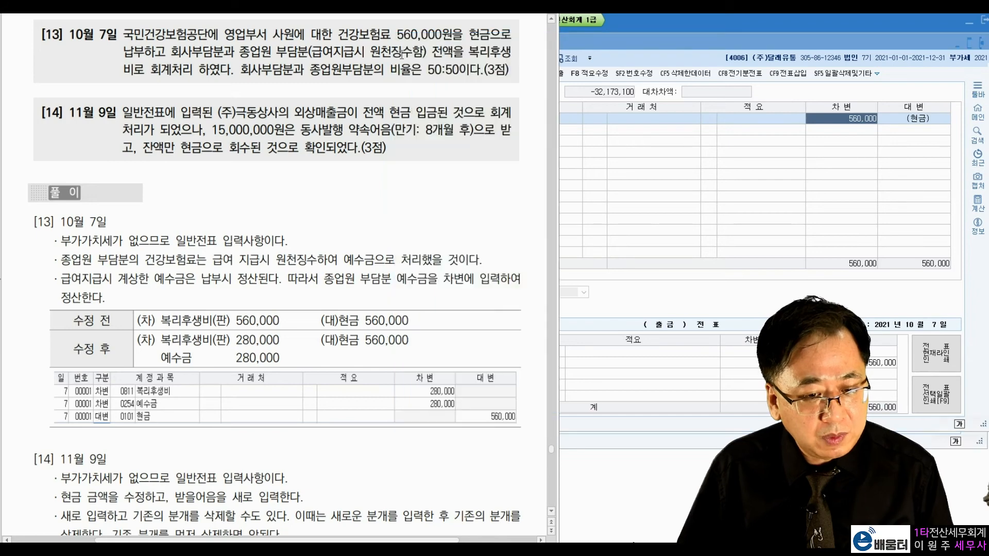
{"action": "left_click_drag", "start_coordinate": [391, 33], "coordinate": [452, 36]}
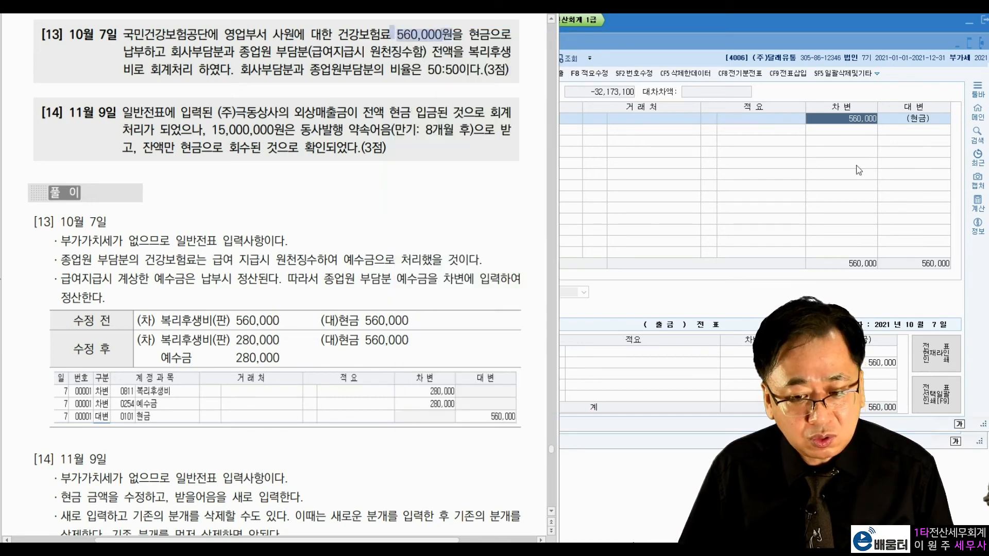
Delete the October 7 복리후생비 출금 voucher from the 일반전표입력 window.
{"action": "left_click", "coordinate": [773, 132]}
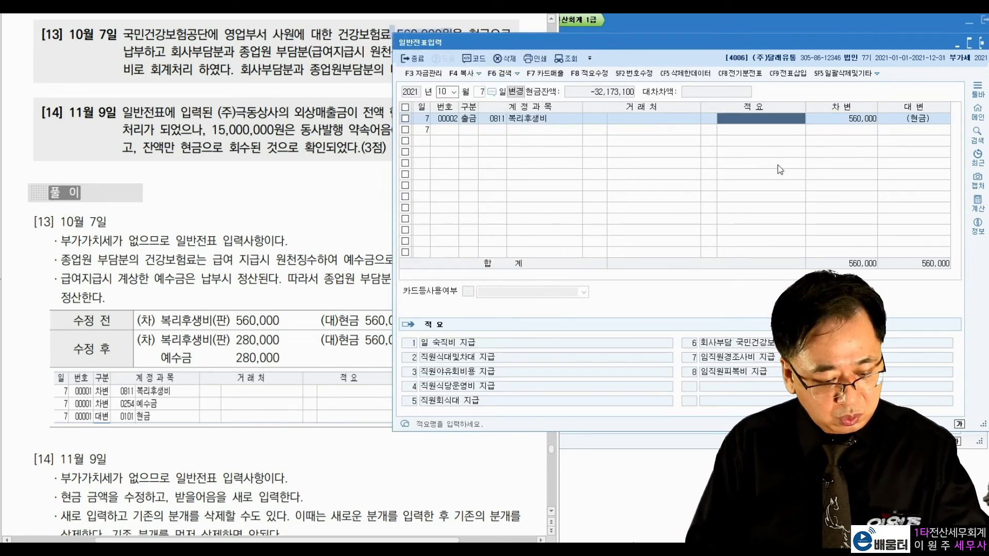
{"action": "key", "text": "F5"}
{"action": "key", "text": "Return"}
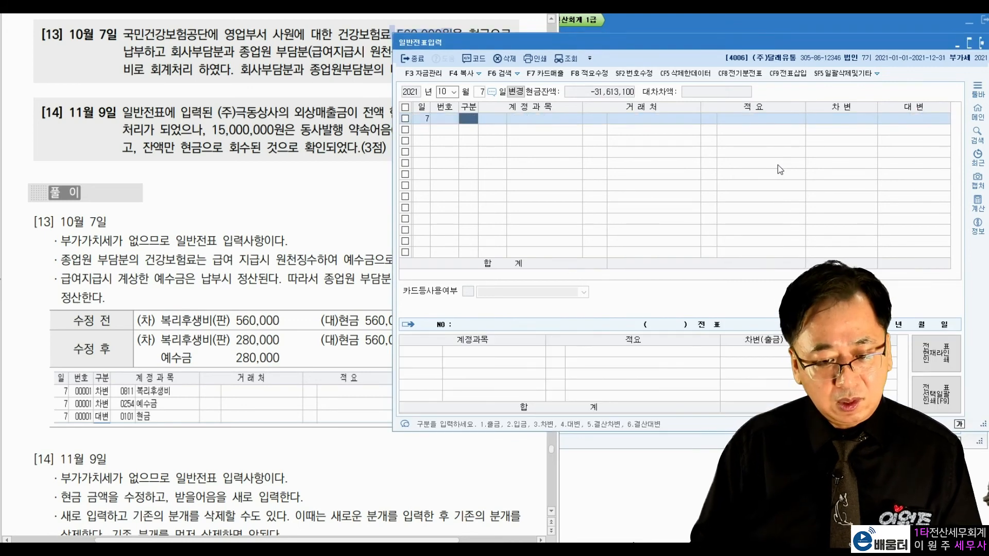
Enter a debit line for October 7 with the selling and administrative account 0811 복리후생비 and amount 280,000.
{"action": "type", "text": "3"}
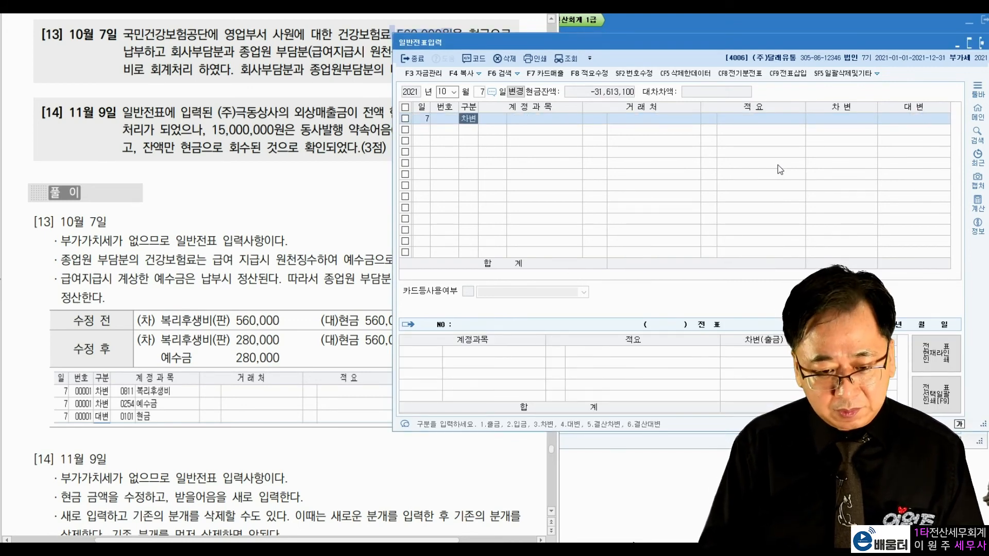
{"action": "key", "text": "Return"}
{"action": "type", "text": "복리"}
{"action": "key", "text": "Return"}
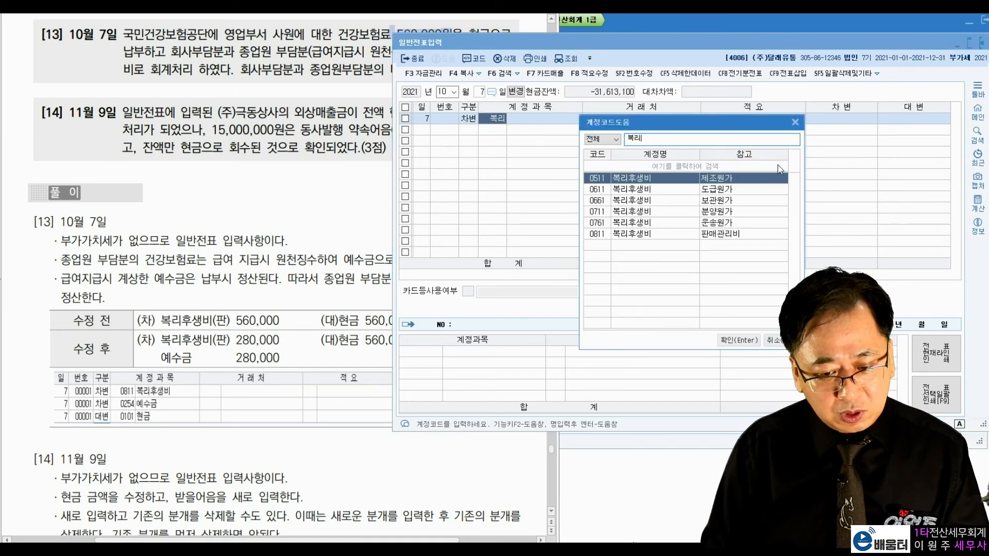
{"action": "key", "text": "Down"}
{"action": "key", "text": "Down"}
{"action": "key", "text": "Down"}
{"action": "key", "text": "Down"}
{"action": "key", "text": "Down"}
{"action": "key", "text": "Return"}
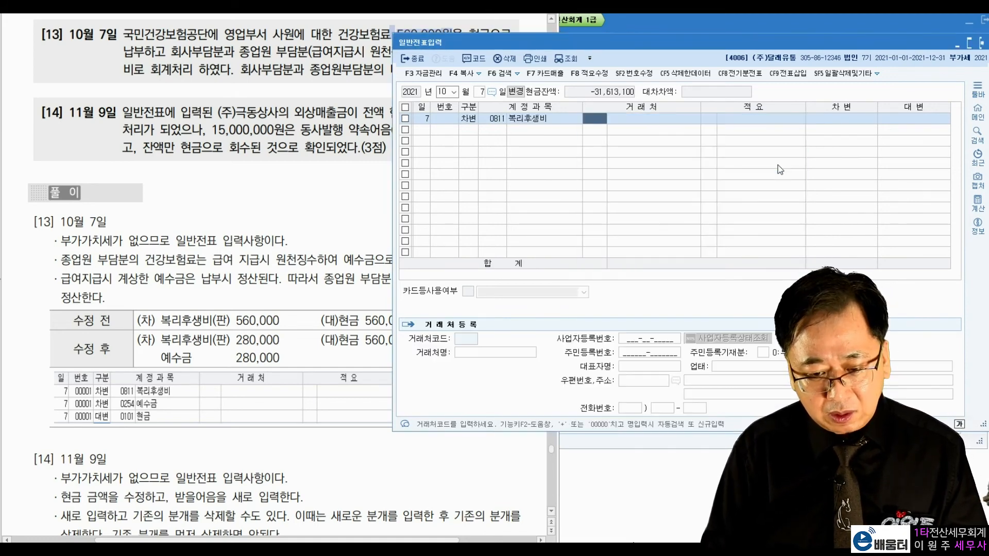
{"action": "key", "text": "Return"}
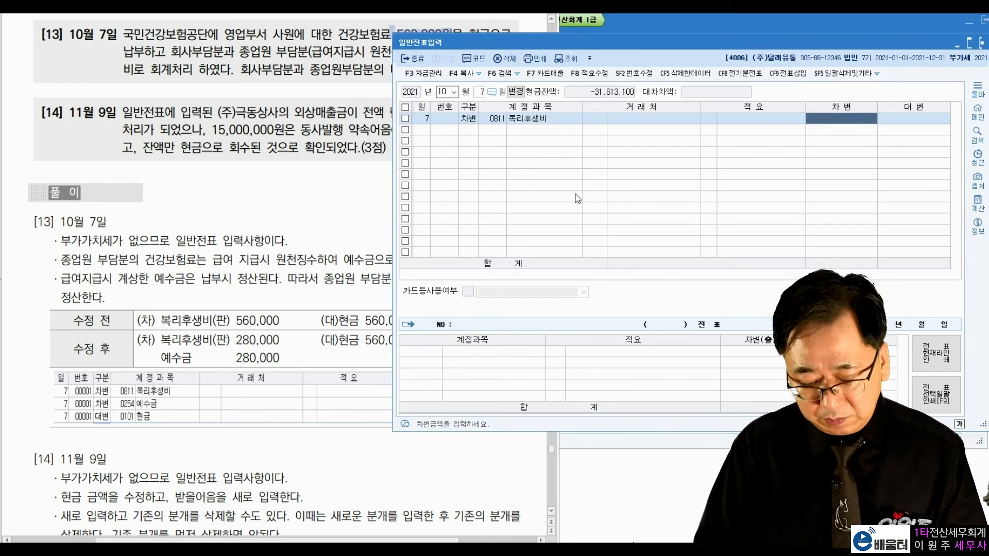
{"action": "type", "text": "280,000"}
{"action": "key", "text": "Return"}
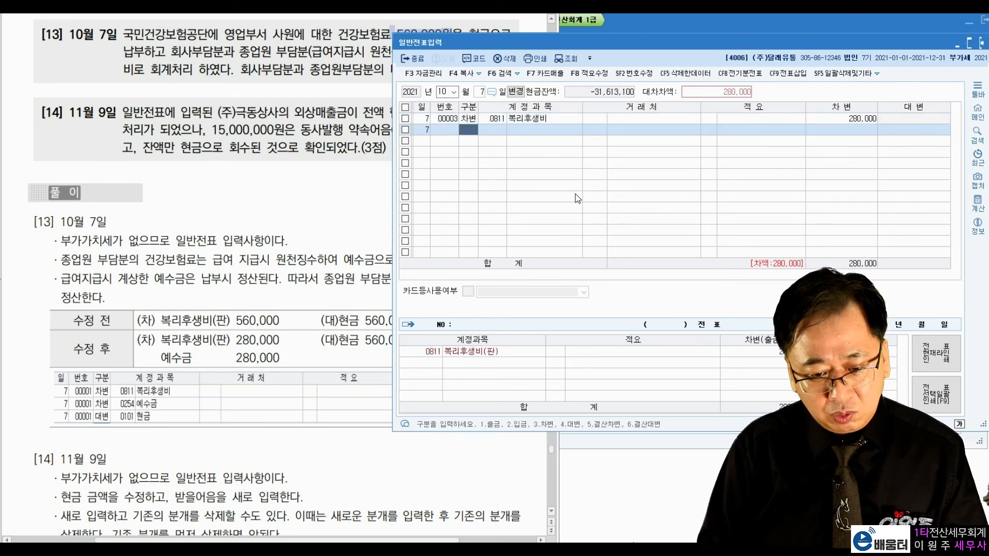
Add a second debit line with account 0254 예수금 and amount 280,000 to the October 7 voucher.
{"action": "type", "text": "예수금"}
{"action": "key", "text": "Return"}
{"action": "key", "text": "Return"}
{"action": "type", "text": "2800000"}
{"action": "key", "text": "Return"}
Complete the October 7 voucher with a credit line for 0101 현금 of 560,000.
{"action": "type", "text": "4"}
{"action": "key", "text": "Return"}
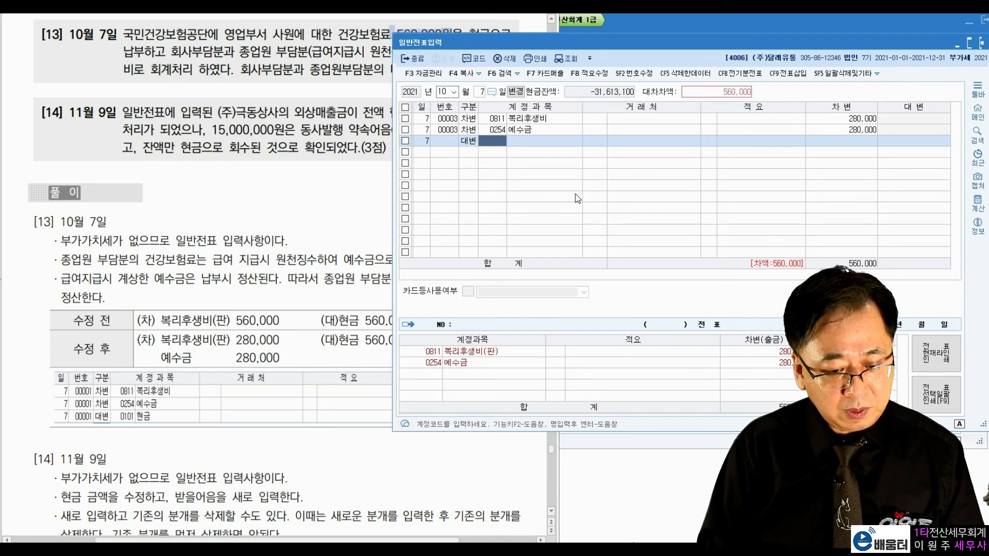
{"action": "type", "text": "101"}
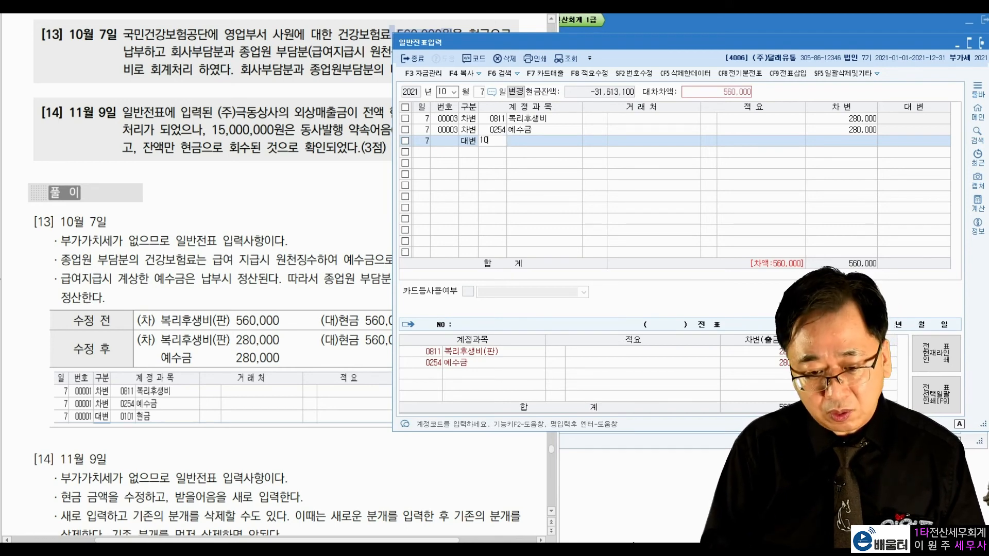
{"action": "key", "text": "Return"}
{"action": "key", "text": "Return"}
{"action": "key", "text": "Return"}
{"action": "key", "text": "Return"}
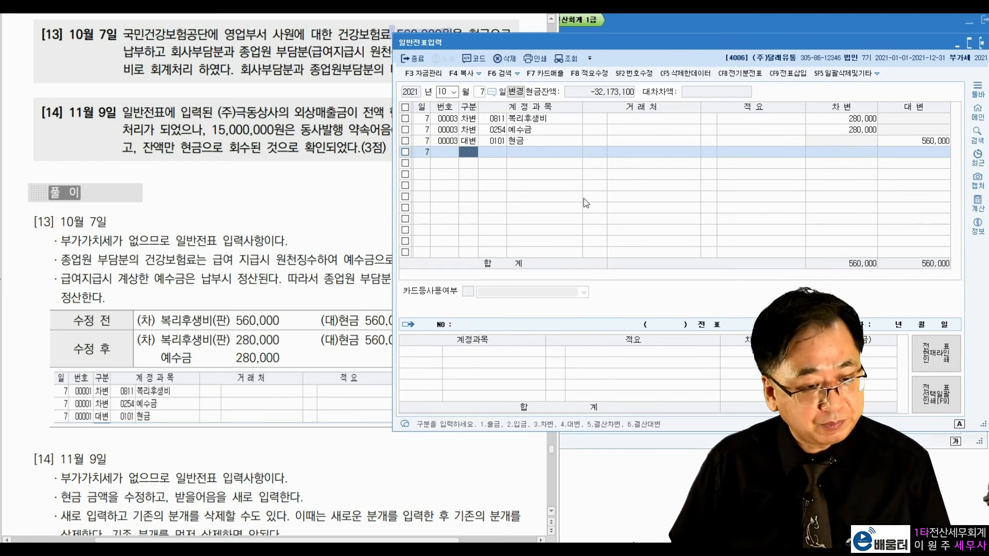
Check the debit amounts of the 복리후생비 and 예수금 lines in the October 7 voucher.
{"action": "left_click", "coordinate": [826, 118]}
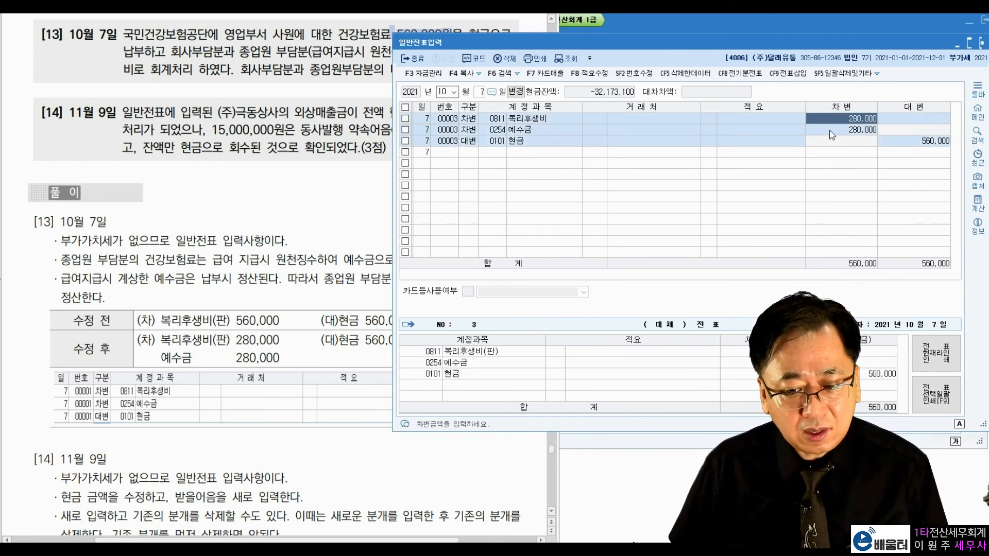
{"action": "left_click", "coordinate": [830, 130]}
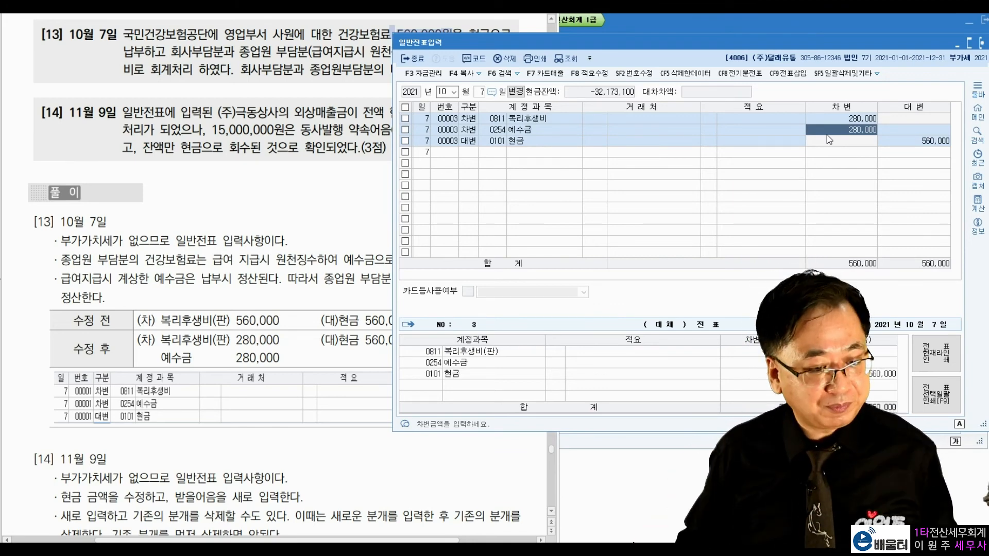
In the workbook's problem [14], mark (주)극동상사, 현금, 동사발행 약속어음, the 8개월 maturity and the cash balance phrase, and clear the markings.
{"action": "left_click", "coordinate": [314, 178]}
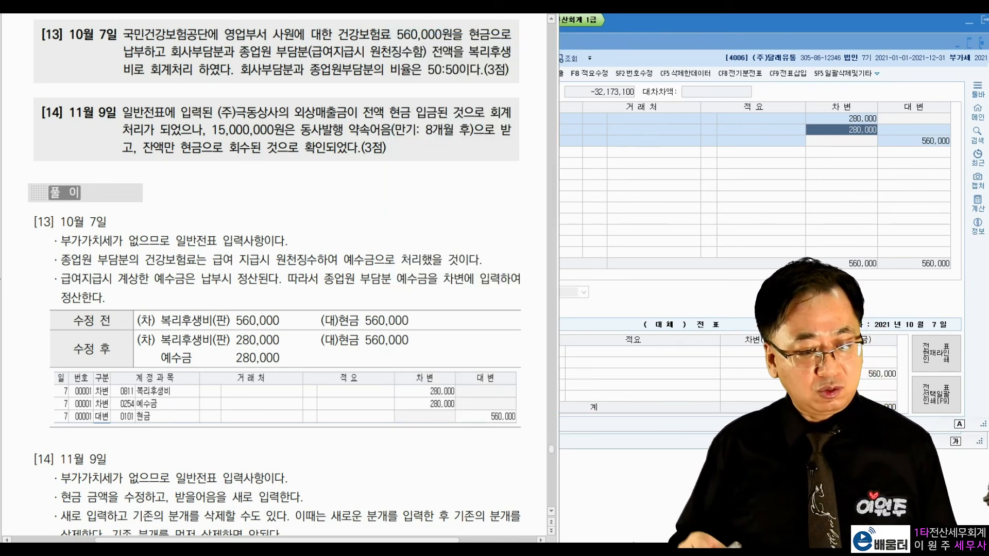
{"action": "left_click_drag", "start_coordinate": [217, 98], "coordinate": [284, 96]}
{"action": "mouse_move", "coordinate": [410, 114]}
{"action": "left_mouse_down"}
{"action": "mouse_move", "coordinate": [391, 124]}
{"action": "mouse_move", "coordinate": [412, 124]}
{"action": "left_mouse_up"}
{"action": "left_click_drag", "start_coordinate": [202, 123], "coordinate": [206, 121]}
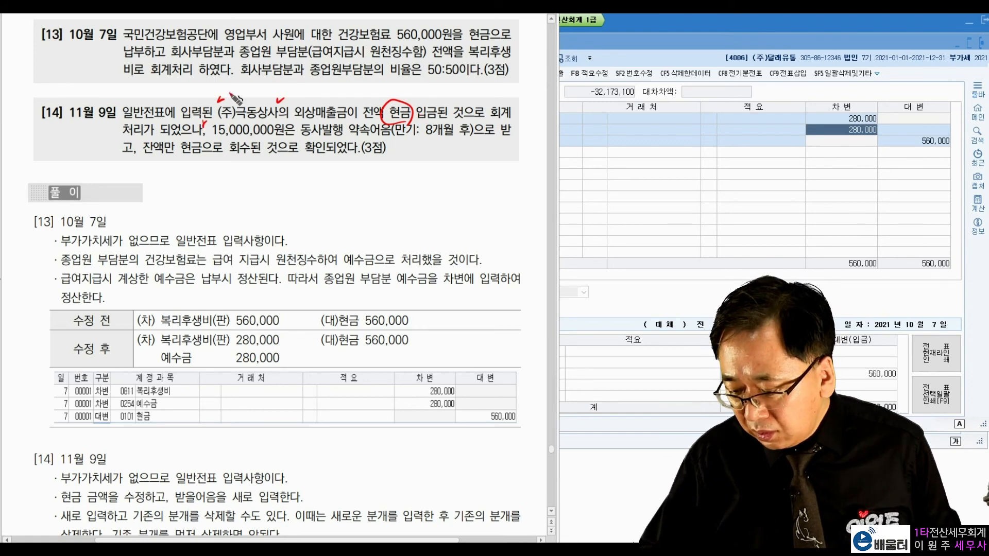
{"action": "mouse_move", "coordinate": [309, 139]}
{"action": "left_mouse_down"}
{"action": "mouse_move", "coordinate": [325, 144]}
{"action": "mouse_move", "coordinate": [288, 136]}
{"action": "mouse_move", "coordinate": [297, 125]}
{"action": "left_mouse_up"}
{"action": "left_click_drag", "start_coordinate": [254, 102], "coordinate": [260, 101]}
{"action": "left_click_drag", "start_coordinate": [362, 140], "coordinate": [394, 140]}
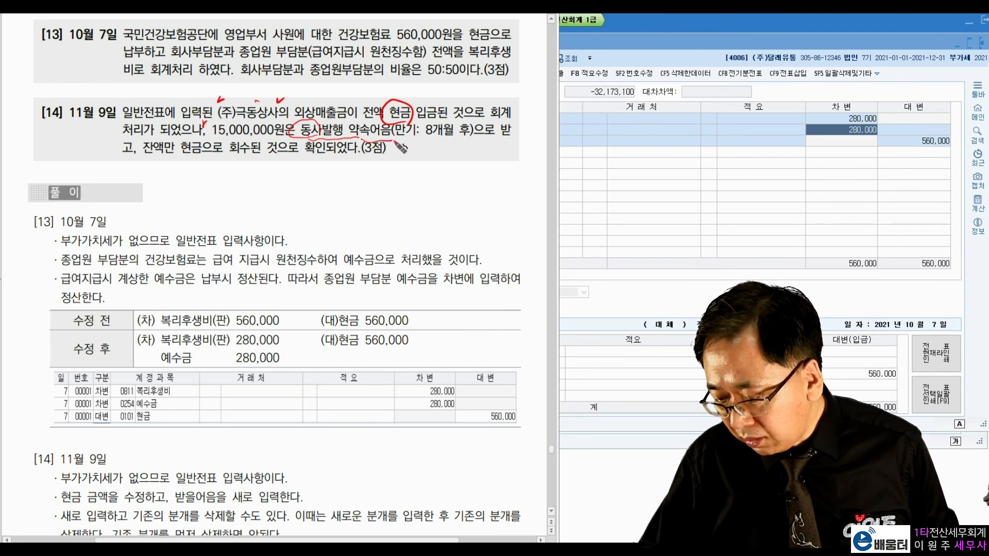
{"action": "left_click_drag", "start_coordinate": [411, 139], "coordinate": [501, 143]}
{"action": "mouse_move", "coordinate": [174, 147]}
{"action": "left_mouse_down"}
{"action": "mouse_move", "coordinate": [153, 140]}
{"action": "mouse_move", "coordinate": [162, 154]}
{"action": "mouse_move", "coordinate": [180, 144]}
{"action": "mouse_move", "coordinate": [278, 159]}
{"action": "left_mouse_up"}
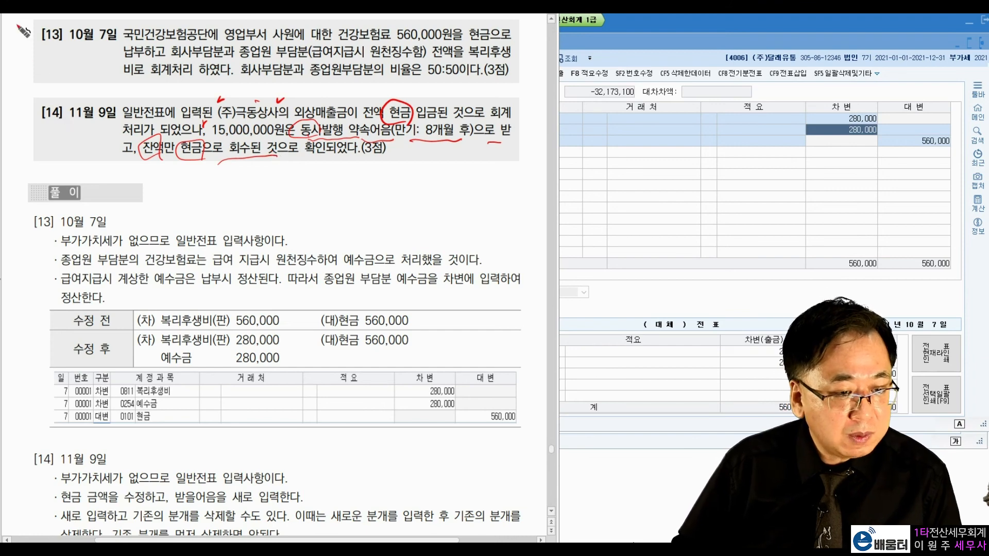
{"action": "key", "text": "Escape"}
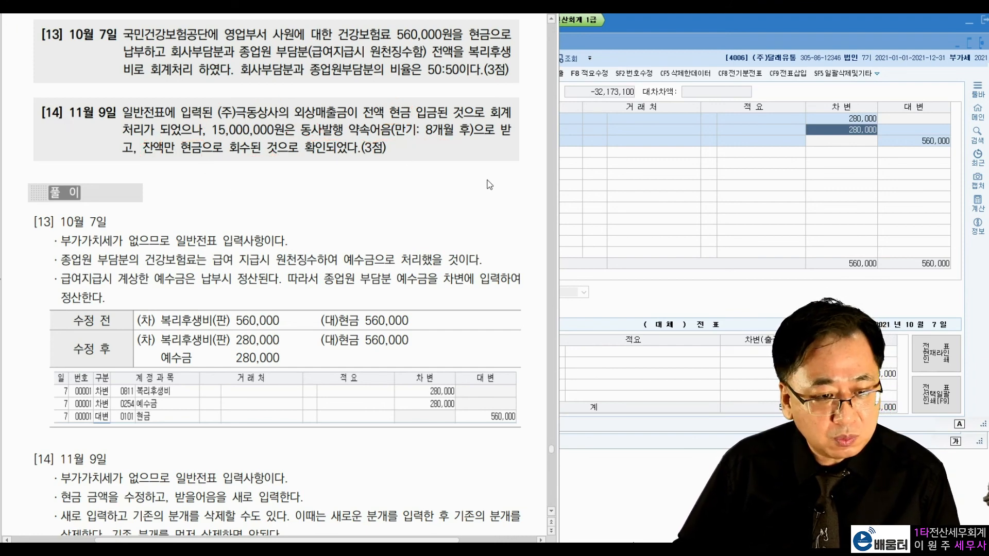
Return to the 일반전표입력 window and load the vouchers for November 9.
{"action": "left_click", "coordinate": [578, 179]}
{"action": "left_click", "coordinate": [445, 91]}
{"action": "type", "text": "11"}
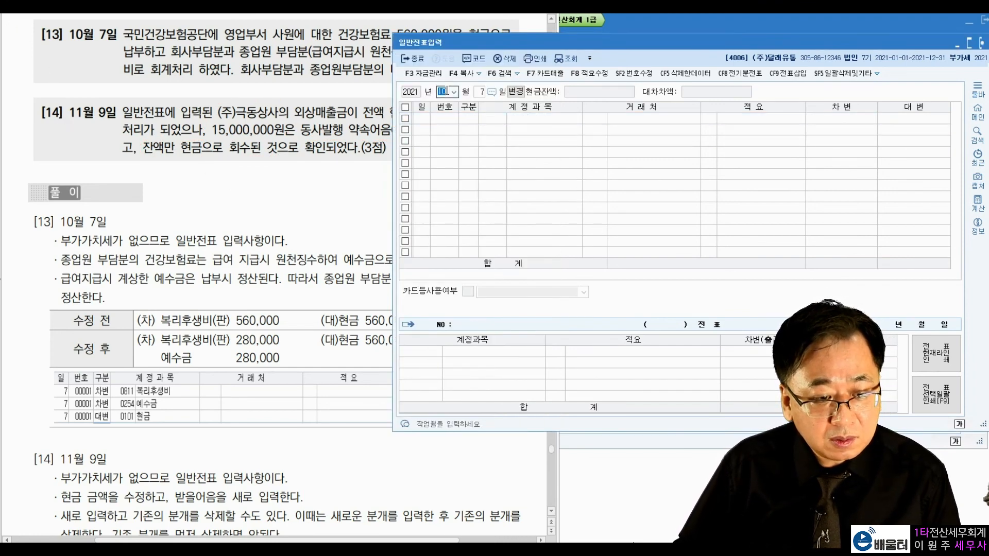
{"action": "key", "text": "Return"}
{"action": "type", "text": "9"}
{"action": "key", "text": "Return"}
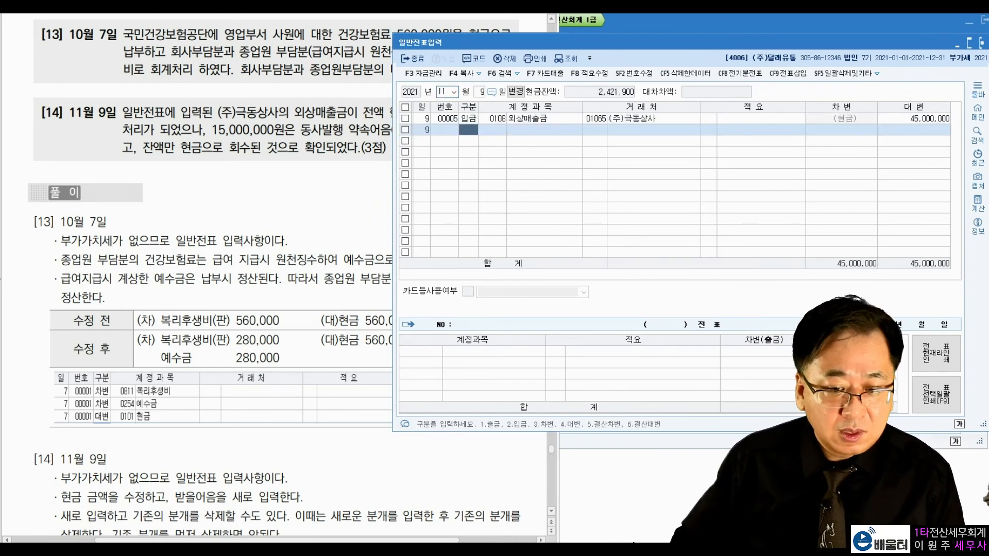
Check the customer and credit amount of the existing November 9 외상매출금 receipt line.
{"action": "left_click", "coordinate": [501, 119]}
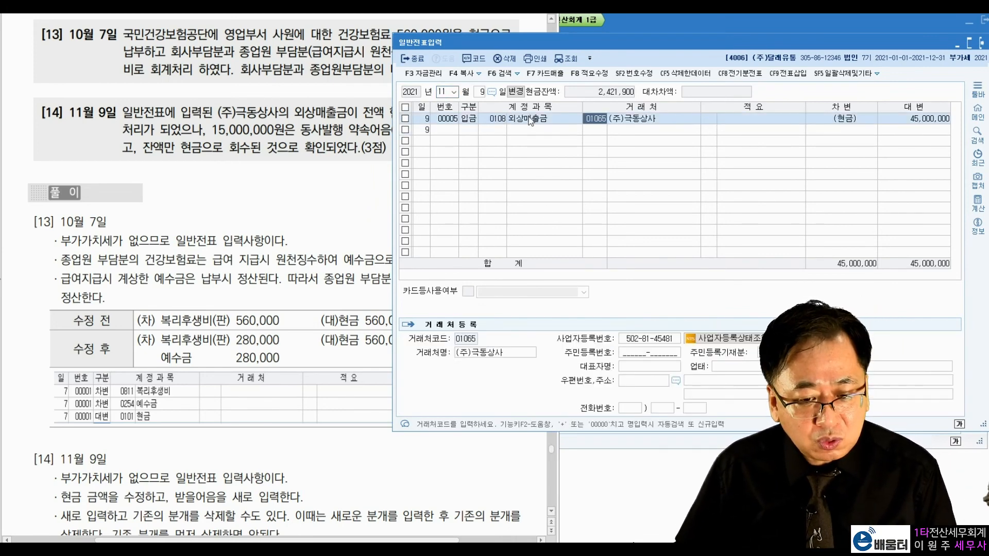
{"action": "left_click", "coordinate": [908, 123]}
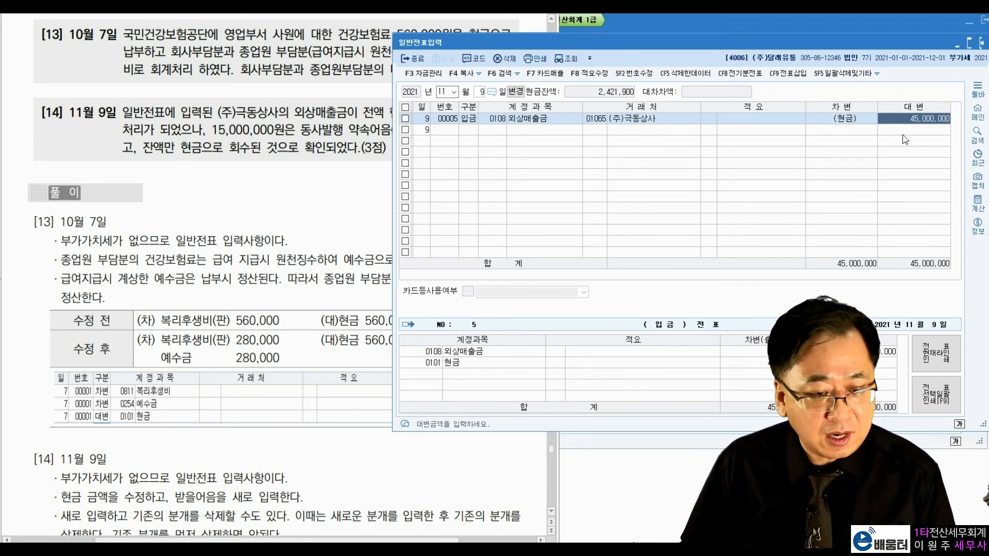
{"action": "key", "text": "Return"}
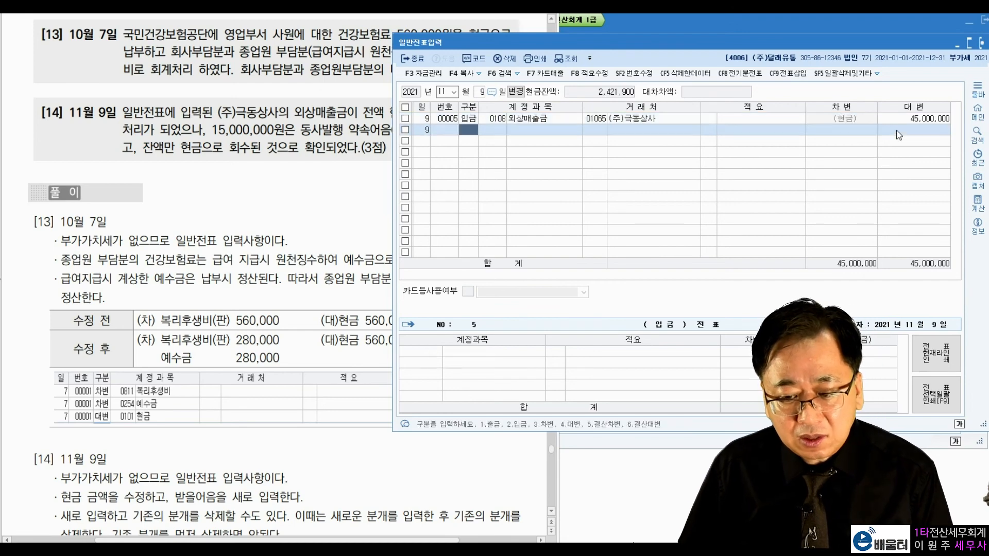
{"action": "left_click", "coordinate": [910, 122]}
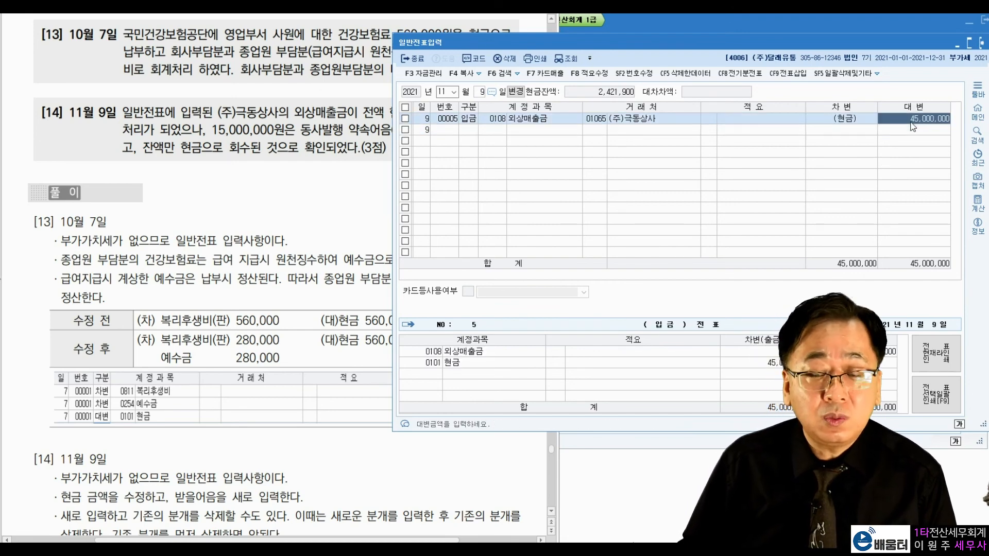
Mark 동사발행 약속어음 in the workbook's problem [14] and return to the voucher window.
{"action": "left_click", "coordinate": [211, 127]}
{"action": "left_click_drag", "start_coordinate": [211, 128], "coordinate": [392, 130]}
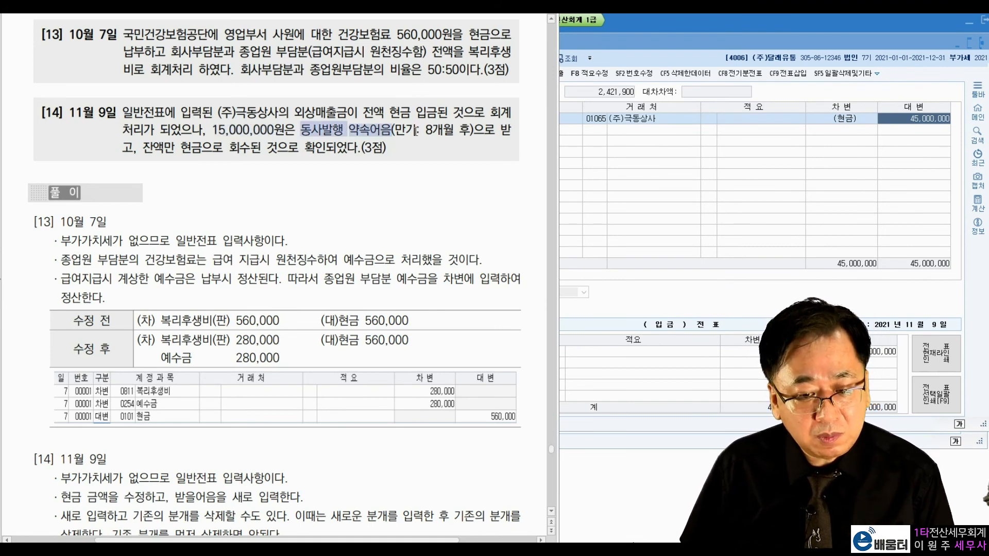
{"action": "left_click", "coordinate": [659, 150]}
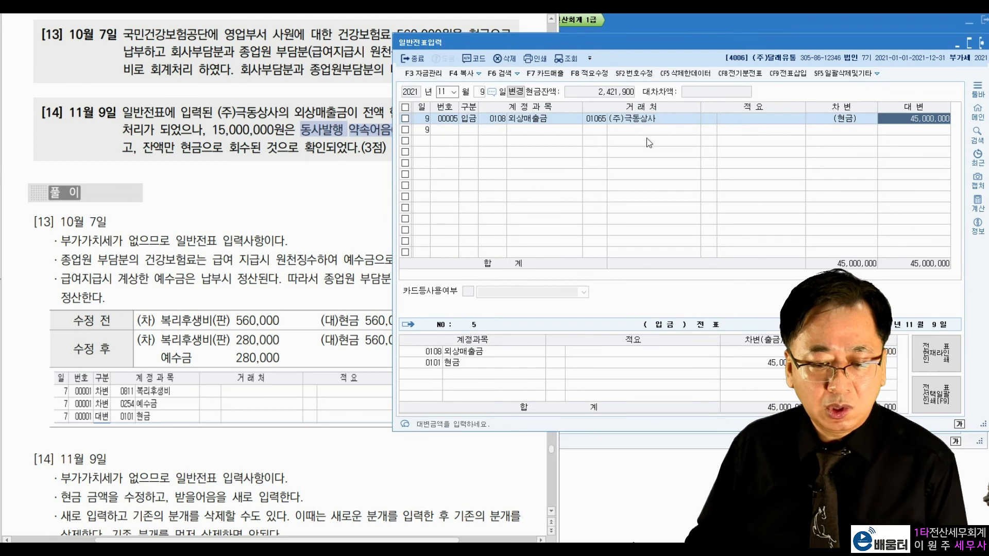
Check the entry type and account code of the existing November 9 receipt line.
{"action": "left_click", "coordinate": [472, 124]}
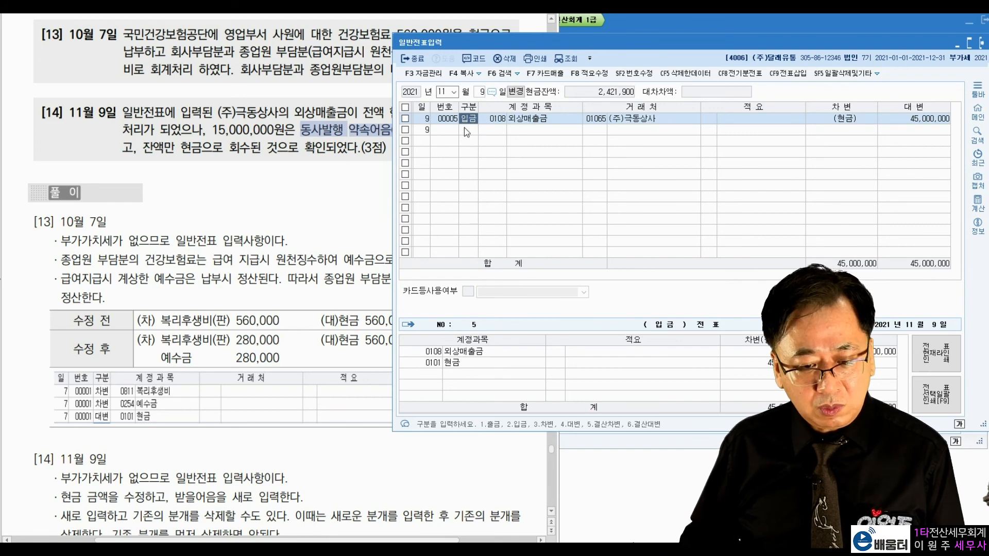
{"action": "left_click", "coordinate": [466, 129]}
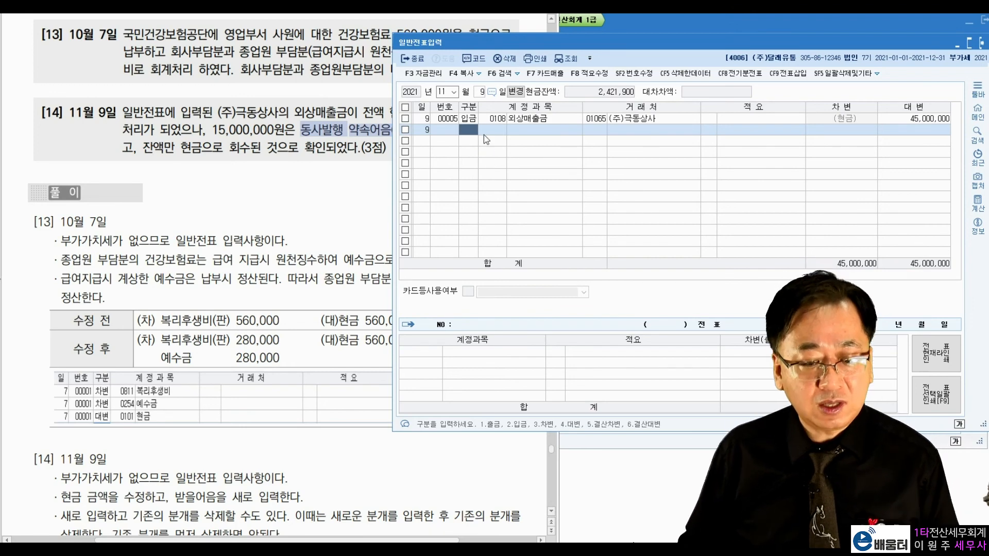
{"action": "left_click", "coordinate": [490, 122]}
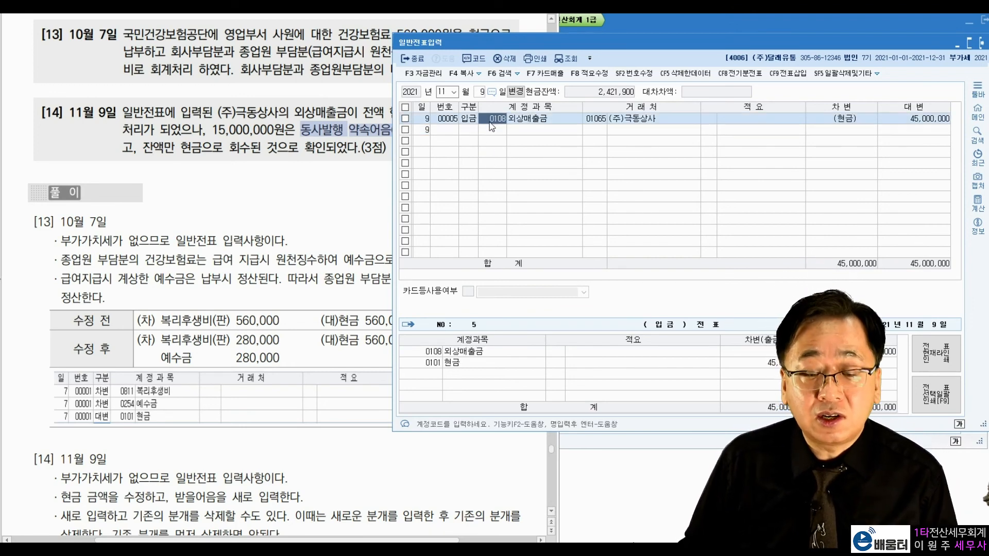
Start a new debit line for November 9 below the existing receipt line, with the account 0110 받을어음.
{"action": "left_click", "coordinate": [475, 132]}
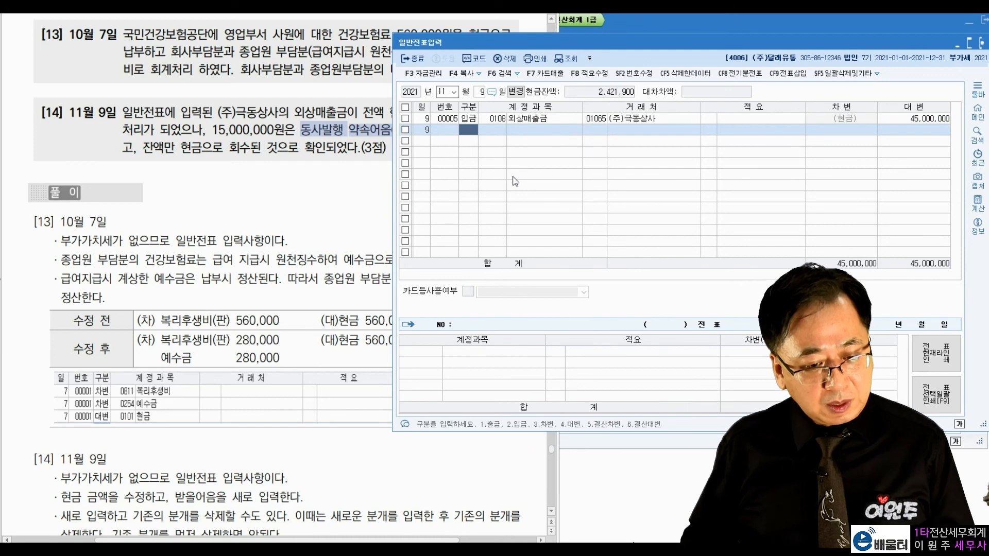
{"action": "type", "text": "3"}
{"action": "key", "text": "Return"}
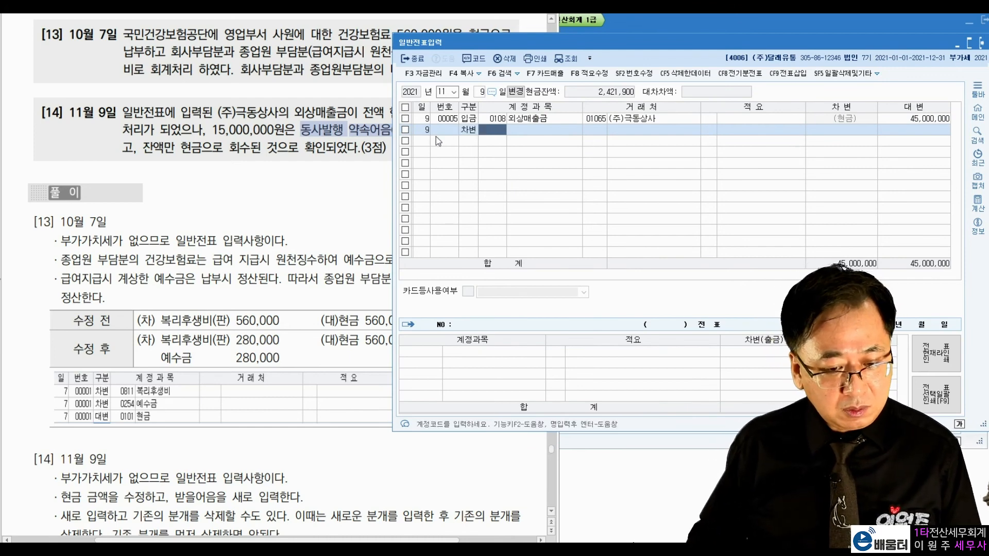
{"action": "left_click", "coordinate": [367, 124]}
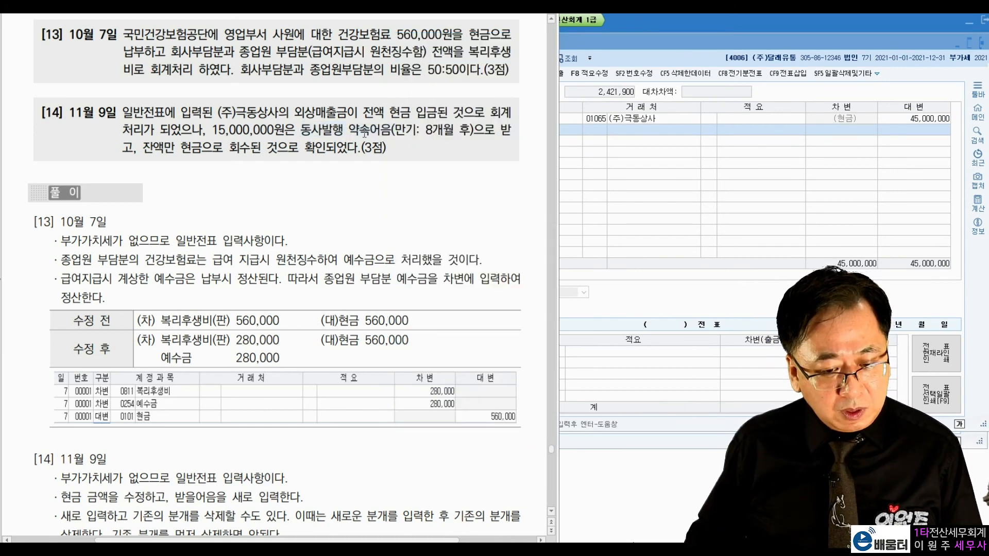
{"action": "left_click", "coordinate": [609, 169]}
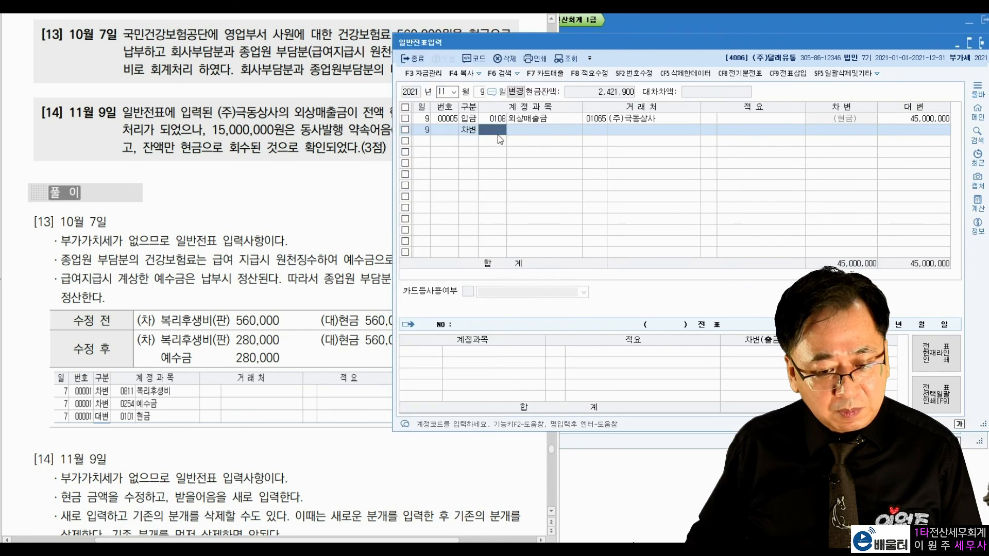
{"action": "type", "text": "받을어"}
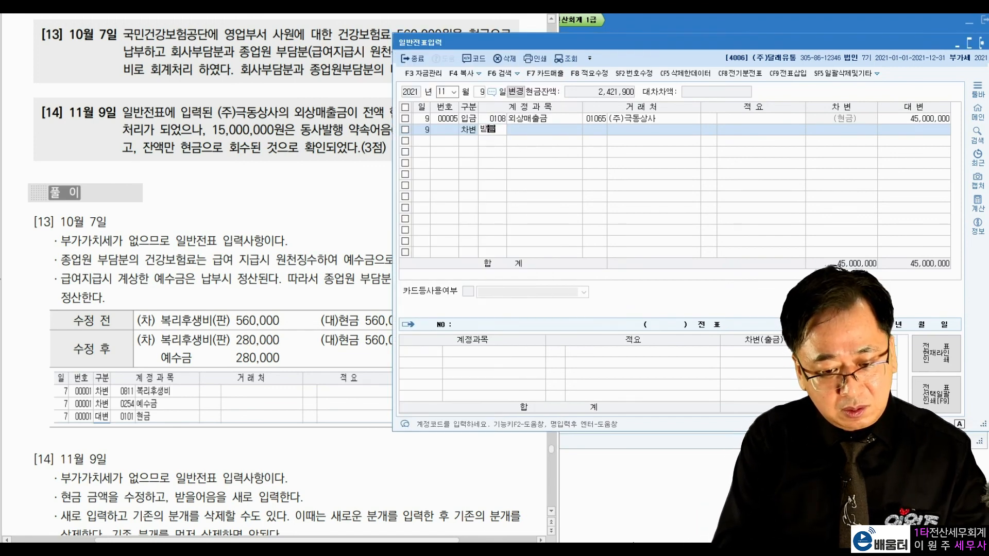
{"action": "key", "text": "Return"}
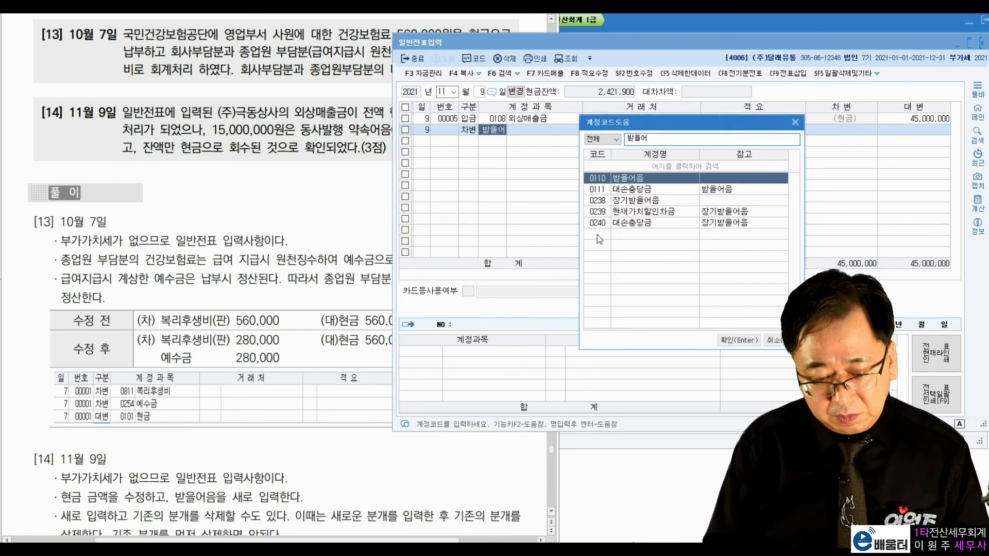
{"action": "key", "text": "Return"}
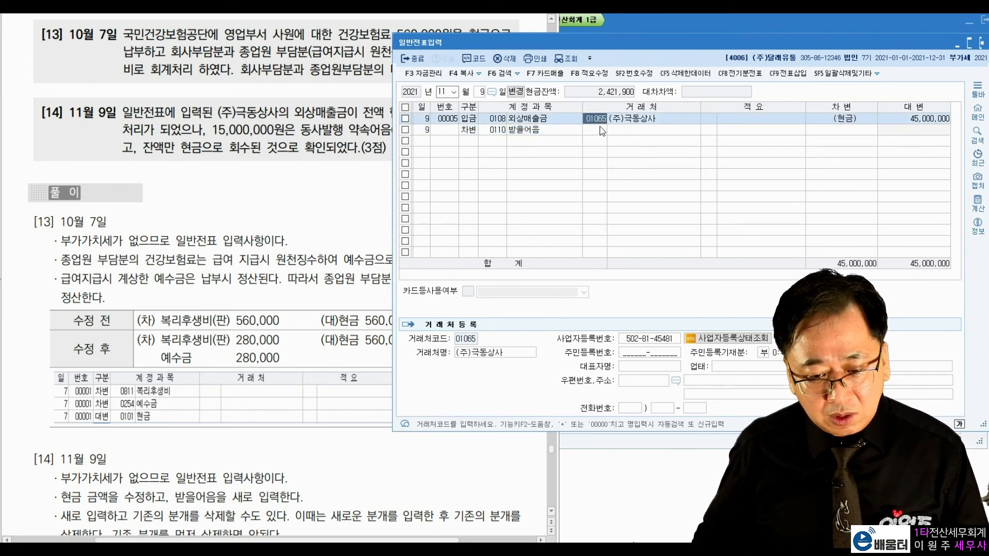
Assign (주)극동상사 as the customer of the 받을어음 line and set its debit amount to 15,000,000.
{"action": "type", "text": "1065"}
{"action": "key", "text": "Return"}
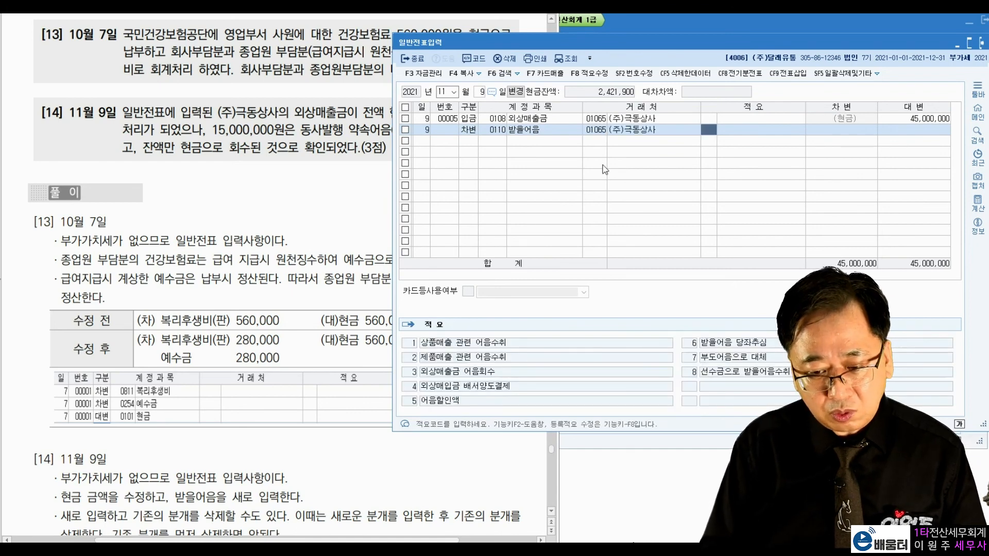
{"action": "key", "text": "Return"}
{"action": "type", "text": "15000000"}
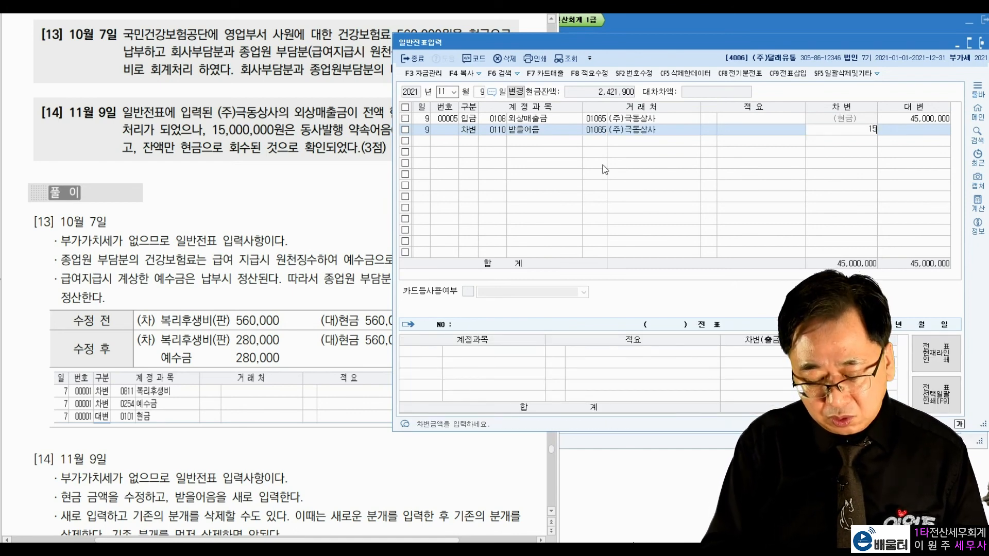
{"action": "key", "text": "Return"}
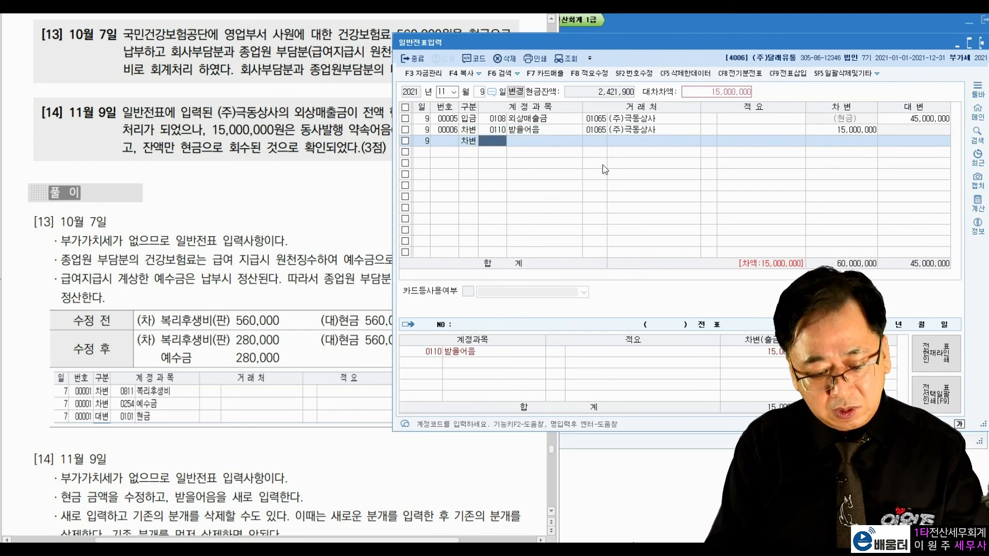
Add a debit line for 0101 현금 of 30,000,000 to the new November 9 voucher.
{"action": "type", "text": "101"}
{"action": "key", "text": "Return"}
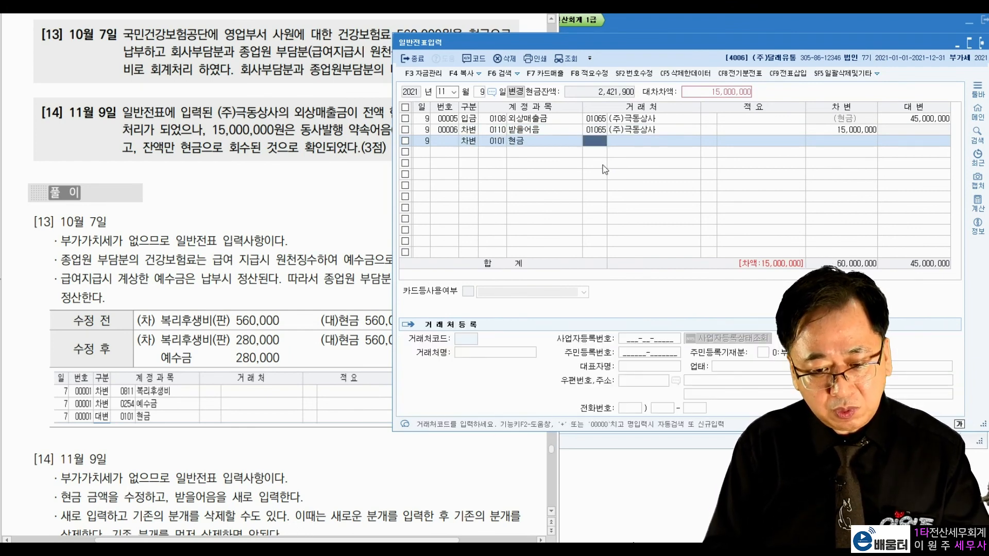
{"action": "key", "text": "Return"}
{"action": "key", "text": "Return"}
{"action": "key", "text": "Return"}
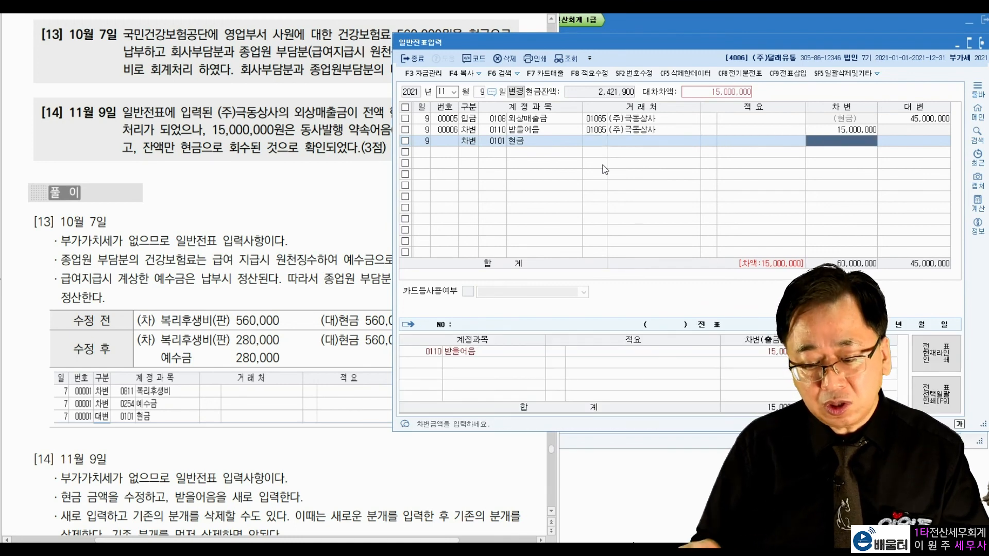
{"action": "left_click", "coordinate": [913, 122]}
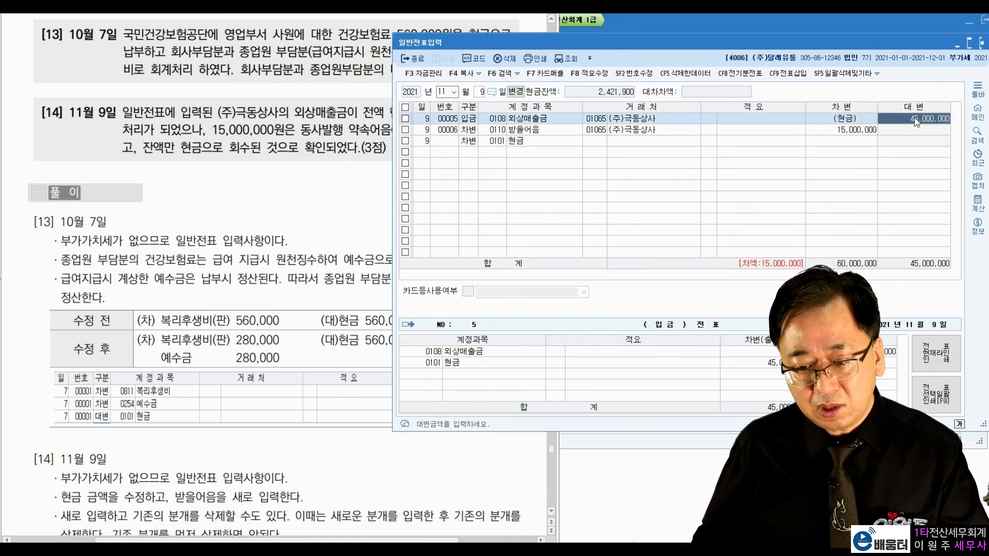
{"action": "left_click", "coordinate": [860, 132]}
{"action": "left_click", "coordinate": [859, 143]}
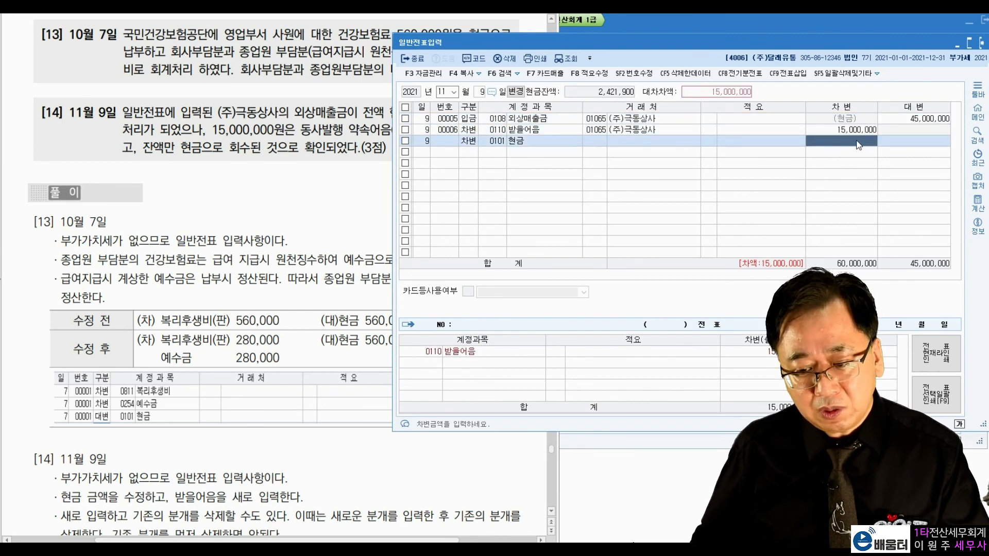
{"action": "type", "text": "30000000"}
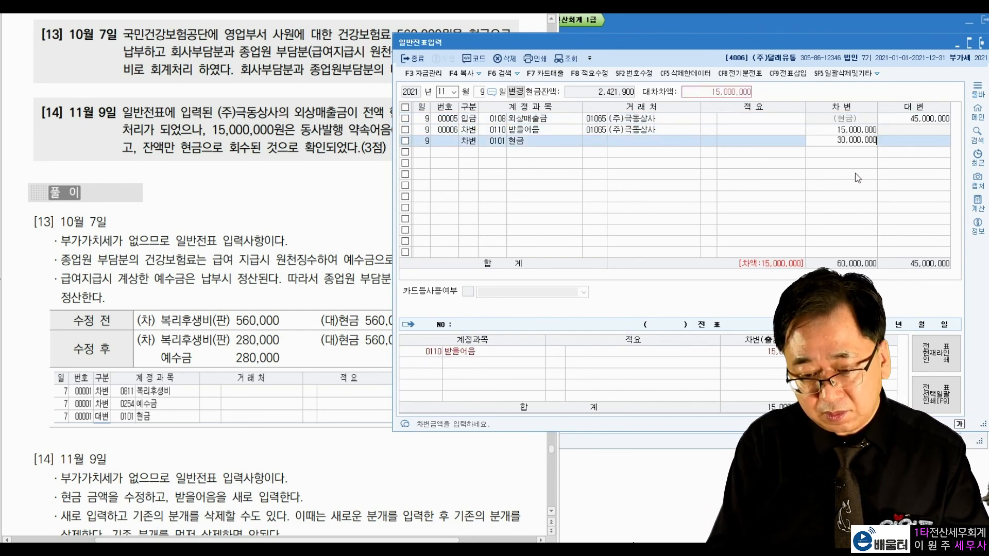
{"action": "key", "text": "Return"}
Complete the new November 9 voucher with a credit line for 0108 외상매출금 of 45,000,000 with customer (주)극동상사.
{"action": "type", "text": "4"}
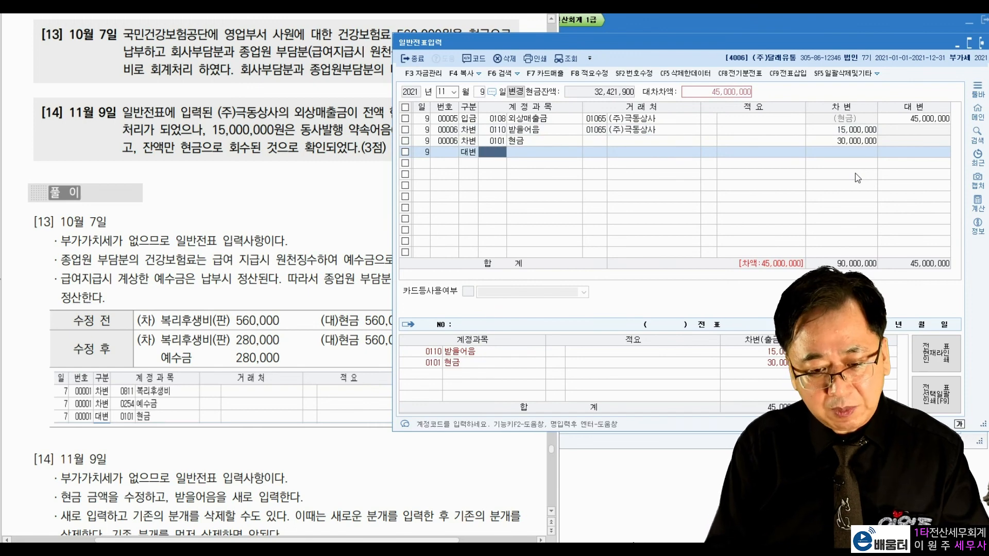
{"action": "type", "text": "108"}
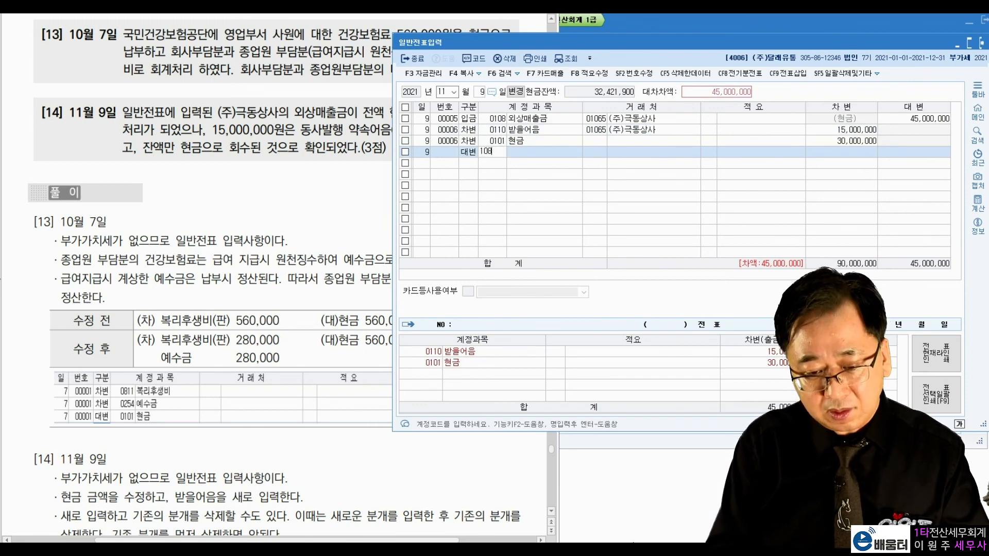
{"action": "key", "text": "Return"}
{"action": "type", "text": "1065"}
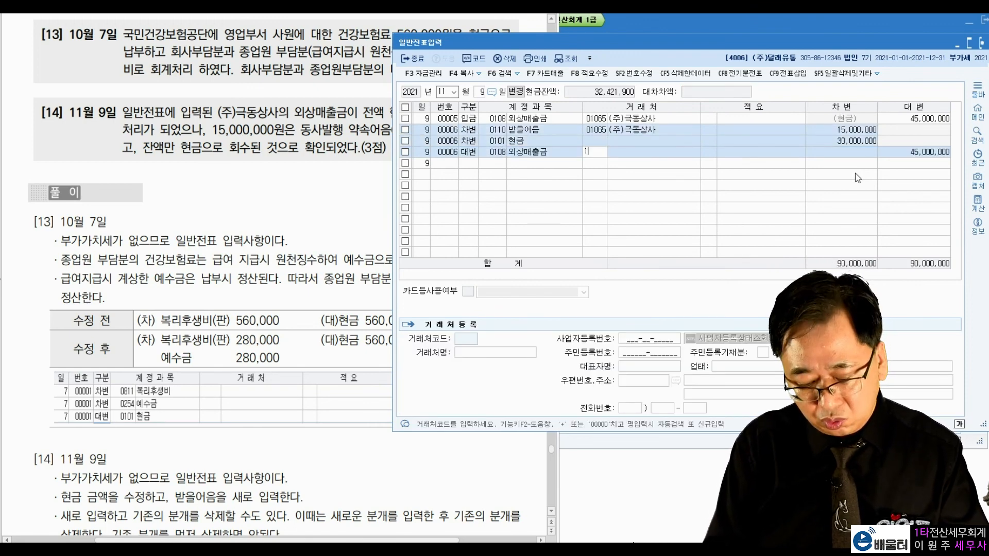
{"action": "key", "text": "Return"}
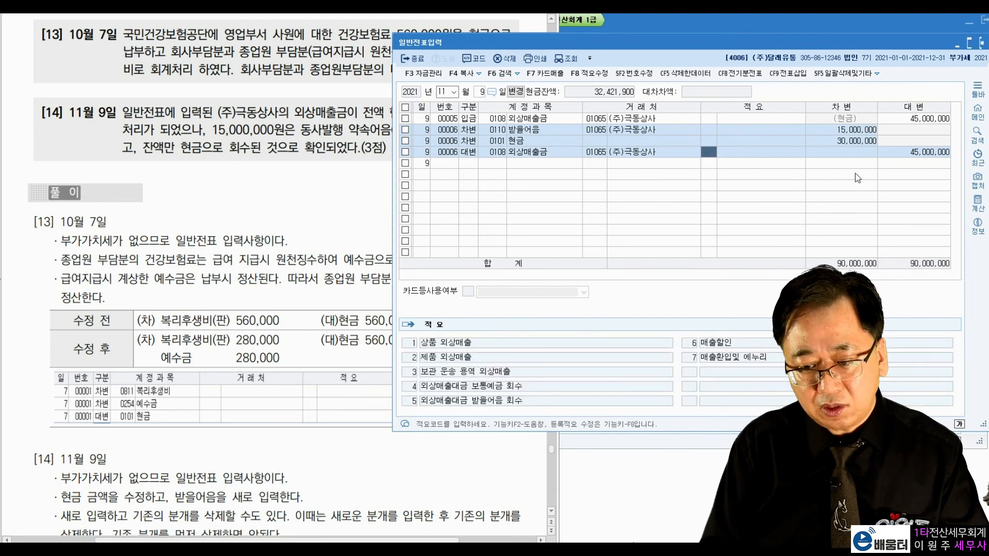
{"action": "key", "text": "Return"}
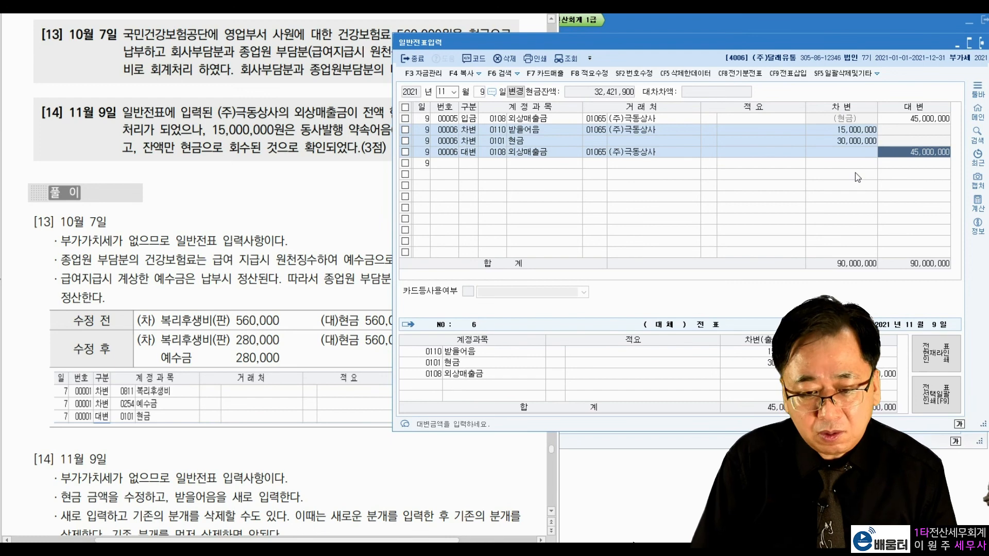
{"action": "key", "text": "Return"}
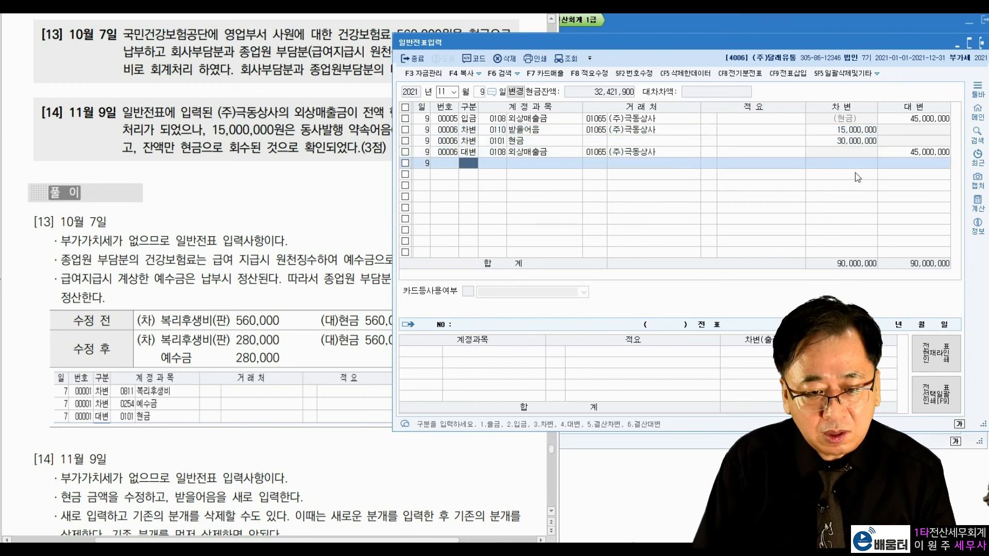
Compare the original 입금 voucher line with the lines of the newly entered November 9 voucher.
{"action": "left_click", "coordinate": [452, 121]}
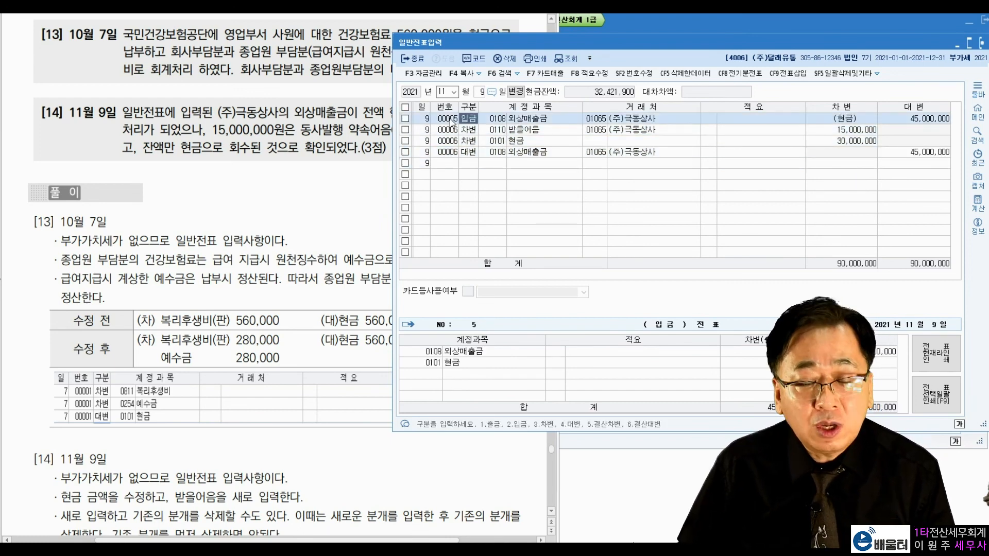
{"action": "left_click", "coordinate": [449, 133]}
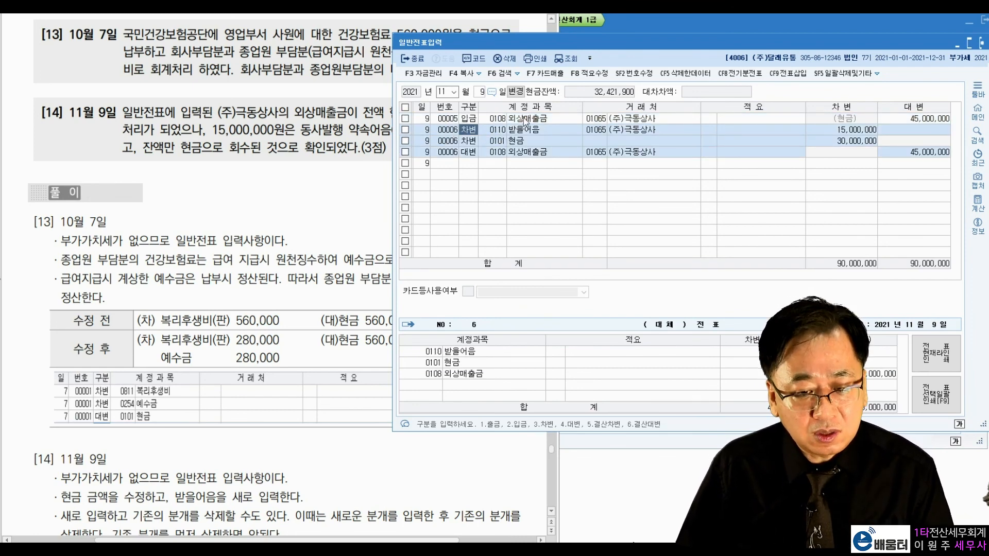
{"action": "left_click", "coordinate": [564, 143]}
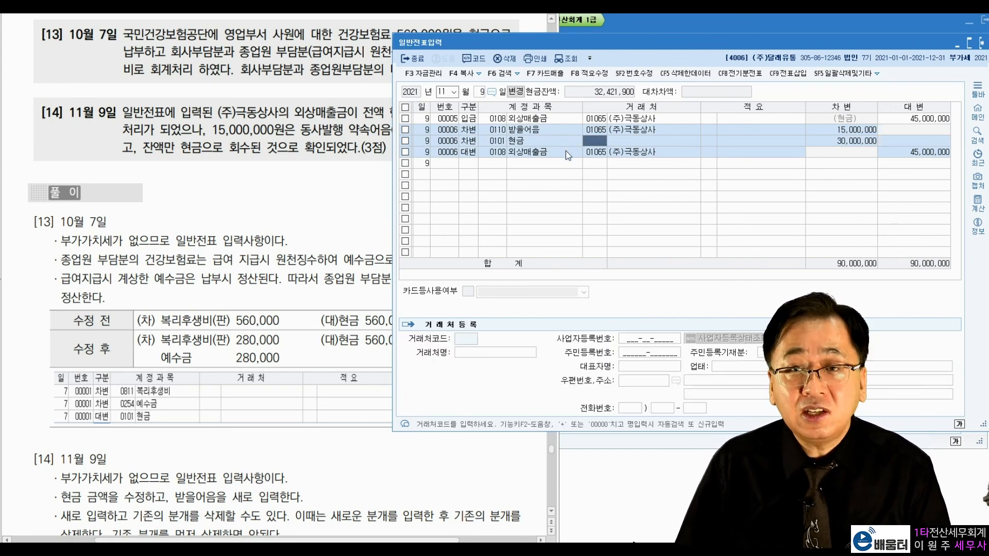
{"action": "left_click", "coordinate": [547, 121]}
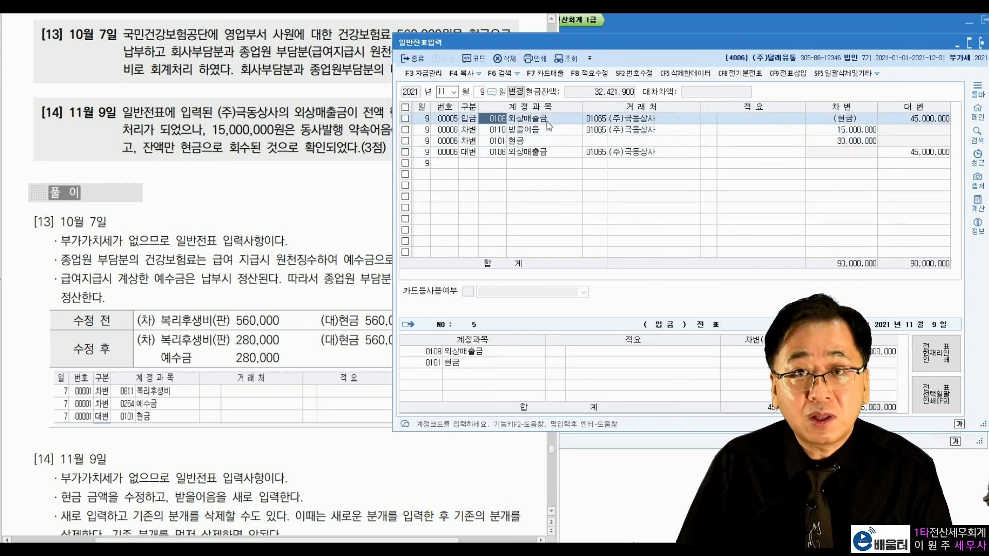
{"action": "left_click", "coordinate": [557, 133]}
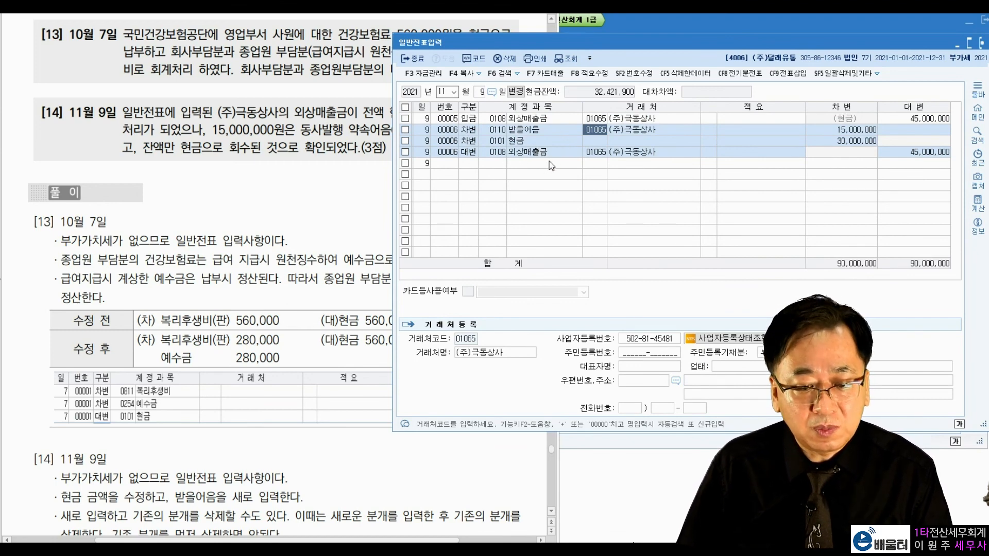
Delete the original 입금 voucher line for 0108 외상매출금 of (주)극동상사 dated November 9.
{"action": "left_click", "coordinate": [563, 119]}
{"action": "key", "text": "F5"}
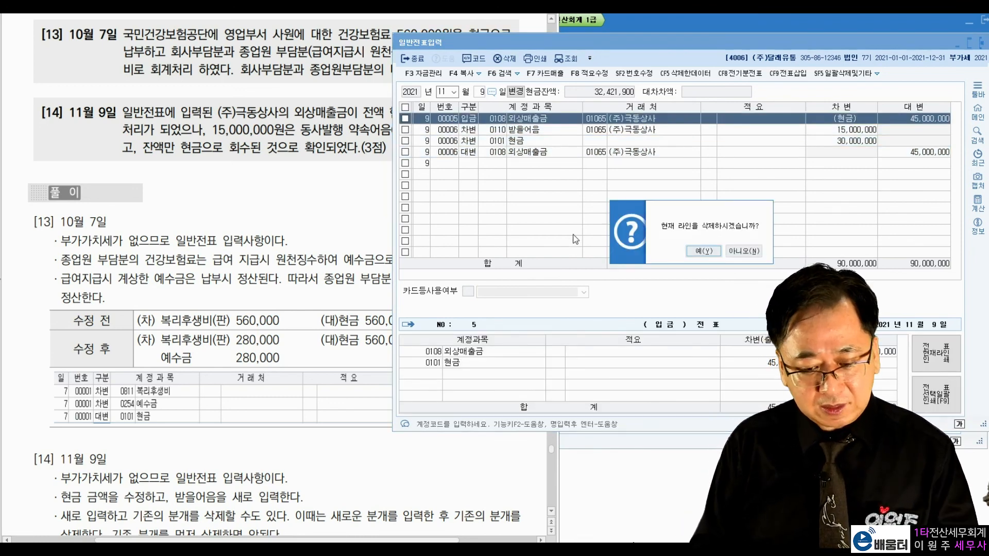
{"action": "key", "text": "Return"}
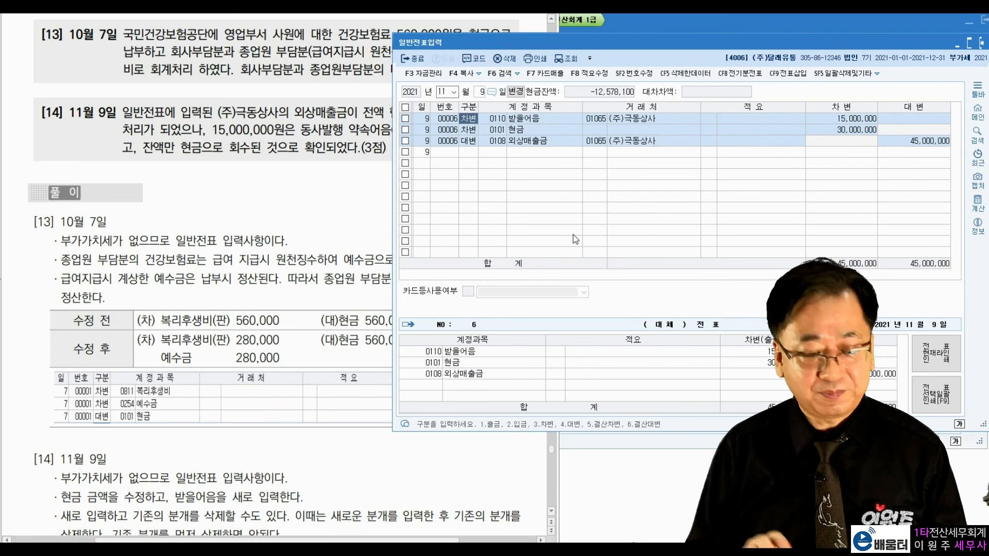
Switch to the workbook and examine the printed solution for problem [14], including its before-and-after correction entries.
{"action": "left_click", "coordinate": [294, 191]}
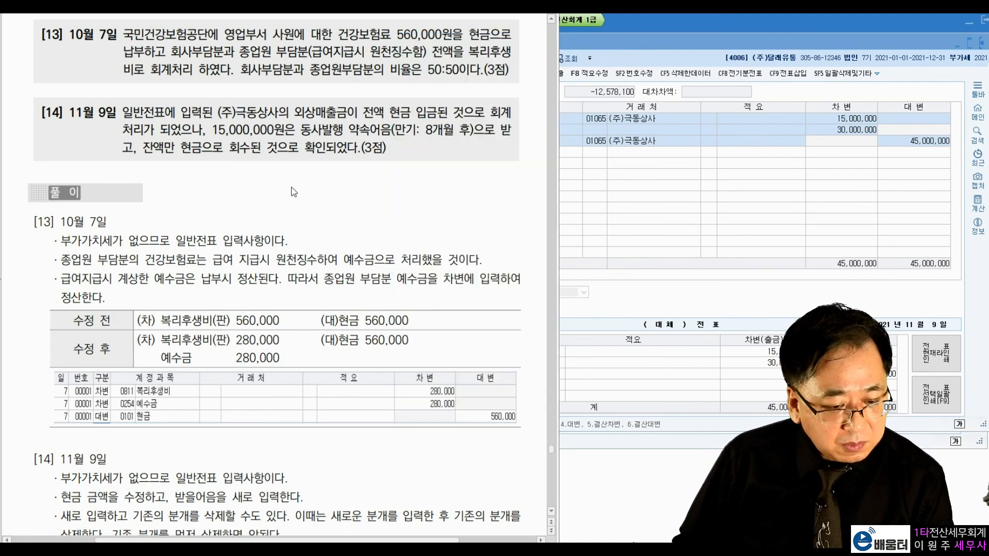
{"action": "scroll", "coordinate": [294, 193], "scroll_direction": "down", "scroll_amount": 3}
{"action": "scroll", "coordinate": [311, 255], "scroll_direction": "down", "scroll_amount": 8}
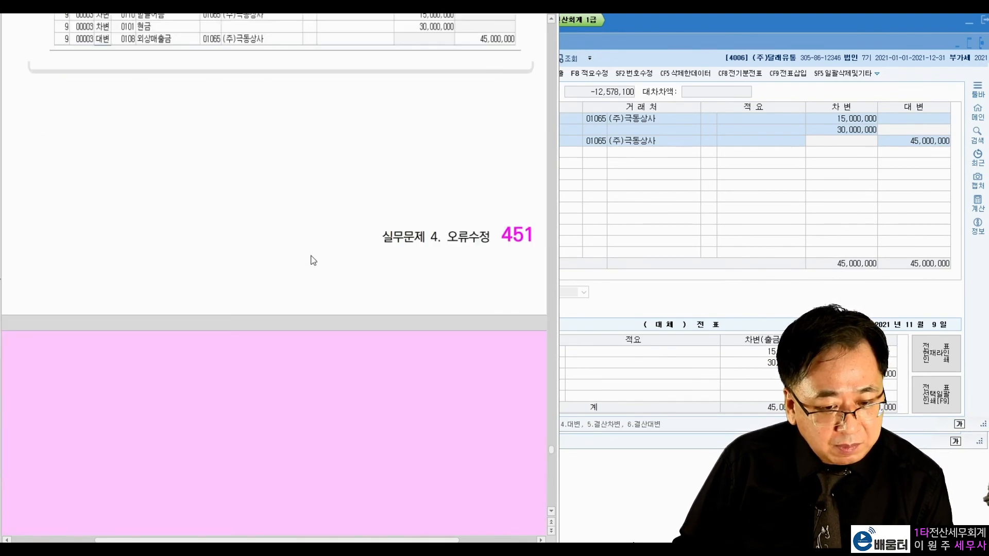
{"action": "scroll", "coordinate": [311, 258], "scroll_direction": "up", "scroll_amount": 5}
{"action": "scroll", "coordinate": [311, 258], "scroll_direction": "up", "scroll_amount": 7}
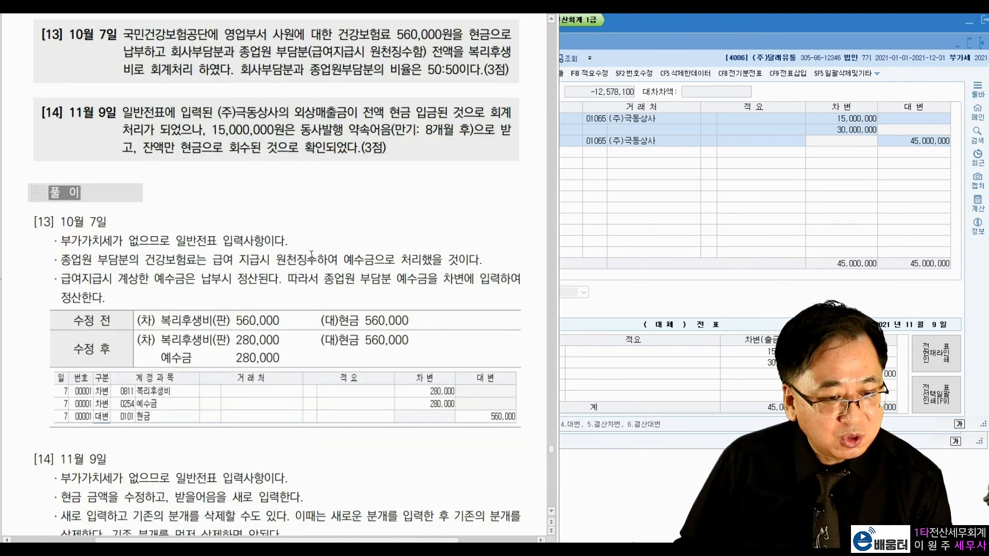
{"action": "scroll", "coordinate": [311, 255], "scroll_direction": "down", "scroll_amount": 4}
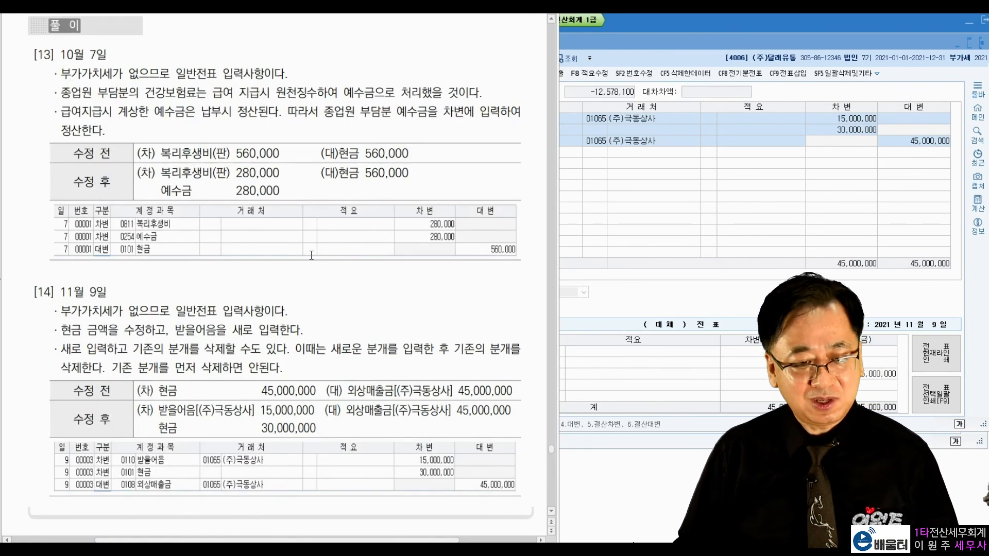